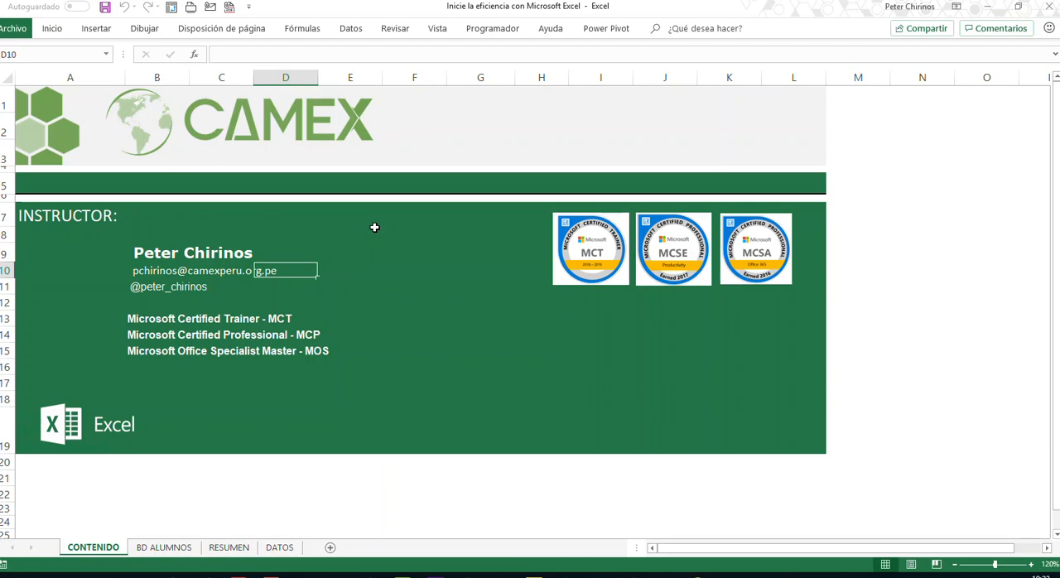
- Look through the BD ALUMNOS, RESUMEN and DATOS sheets, including all the lookup tables on DATOS
left_click(174, 548)
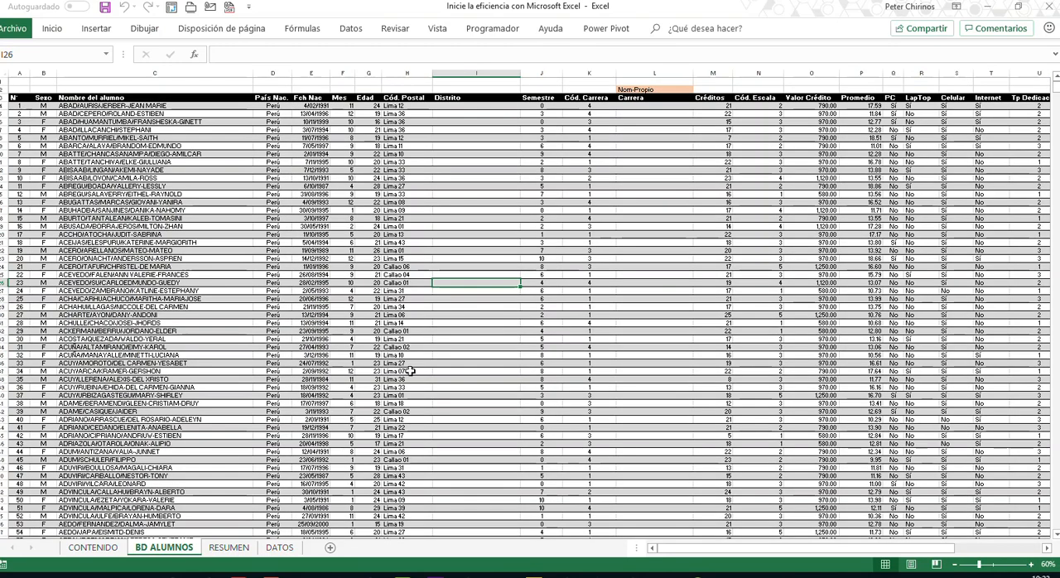
left_click(457, 313)
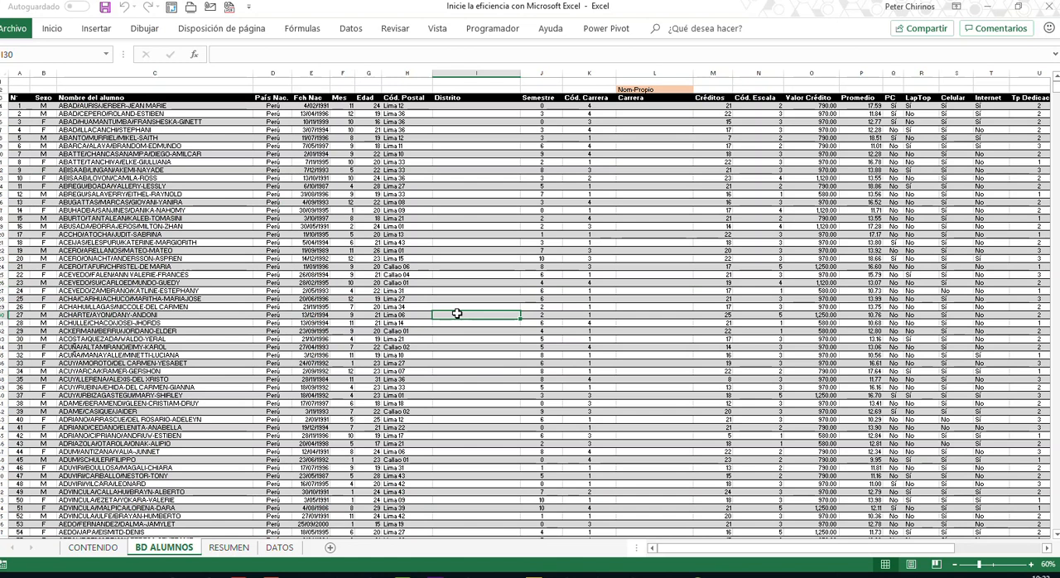
left_click_drag(689, 551, 671, 534)
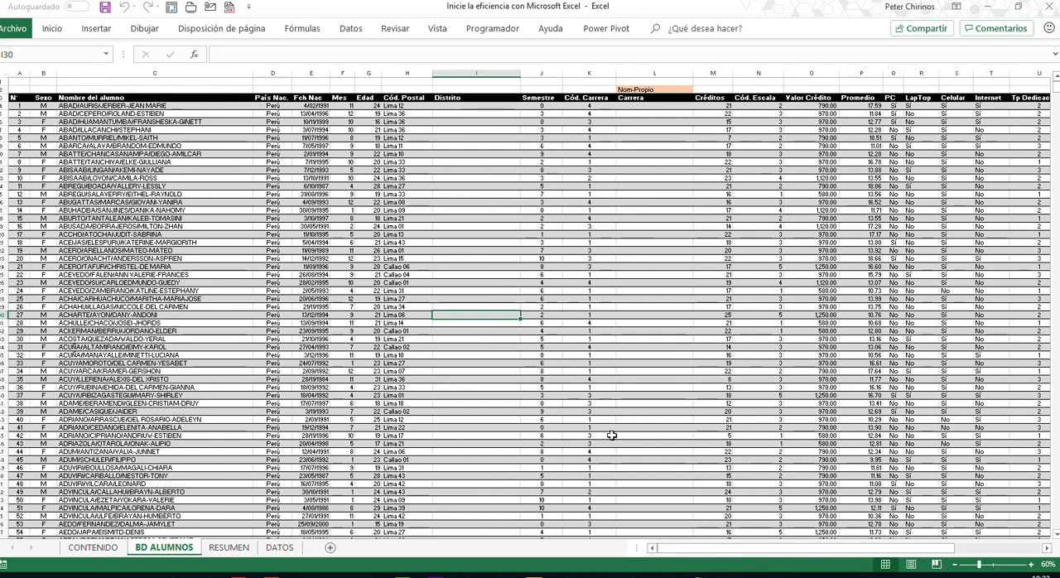
left_click(468, 162)
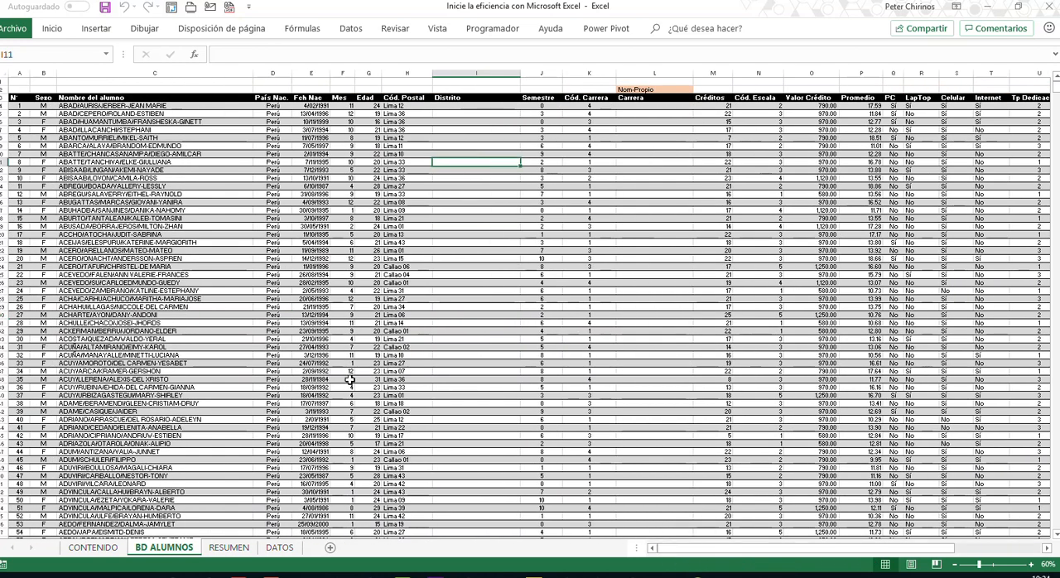
left_click(229, 548)
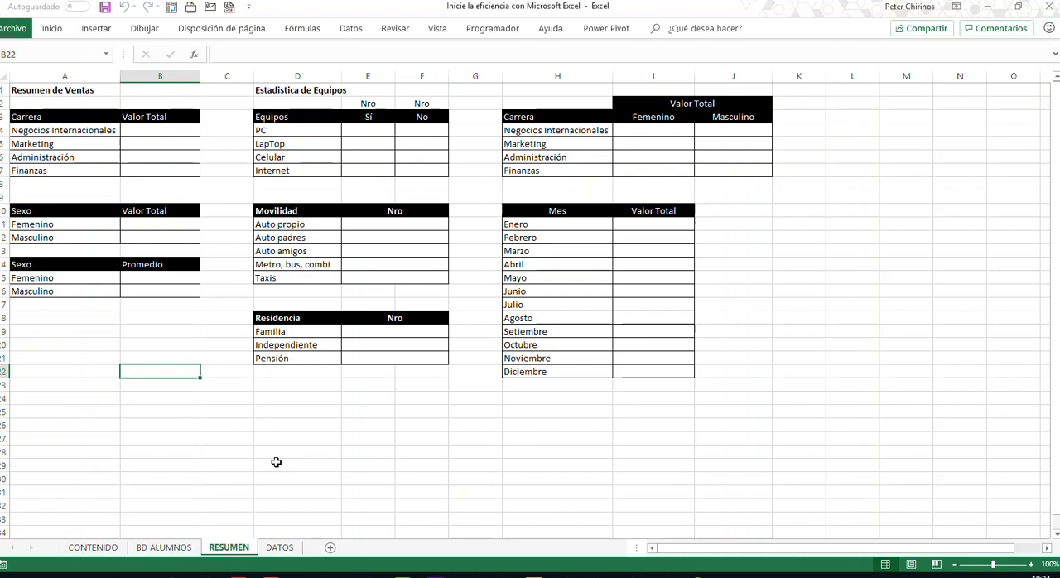
left_click(279, 548)
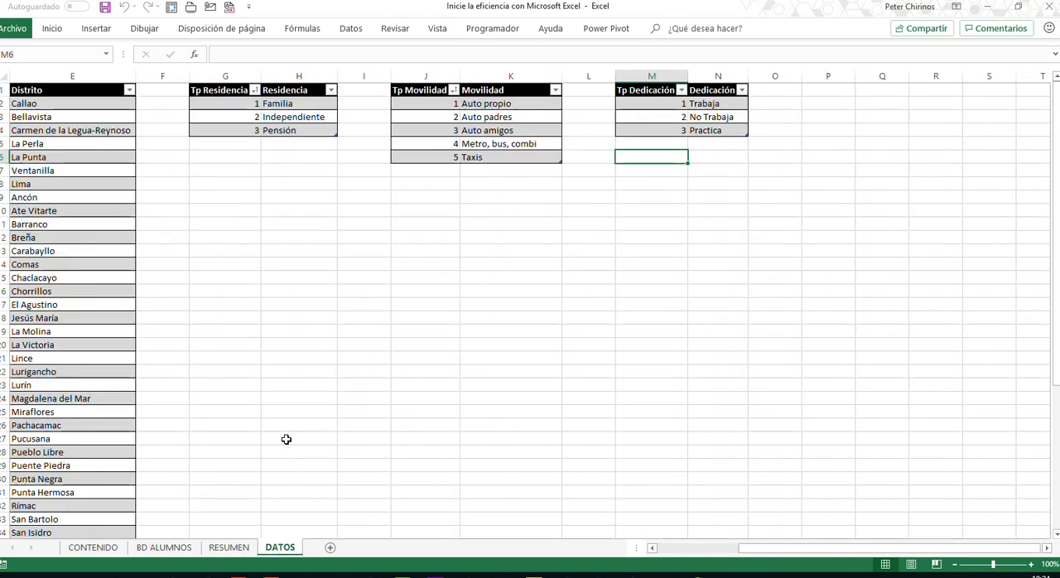
left_click(717, 548)
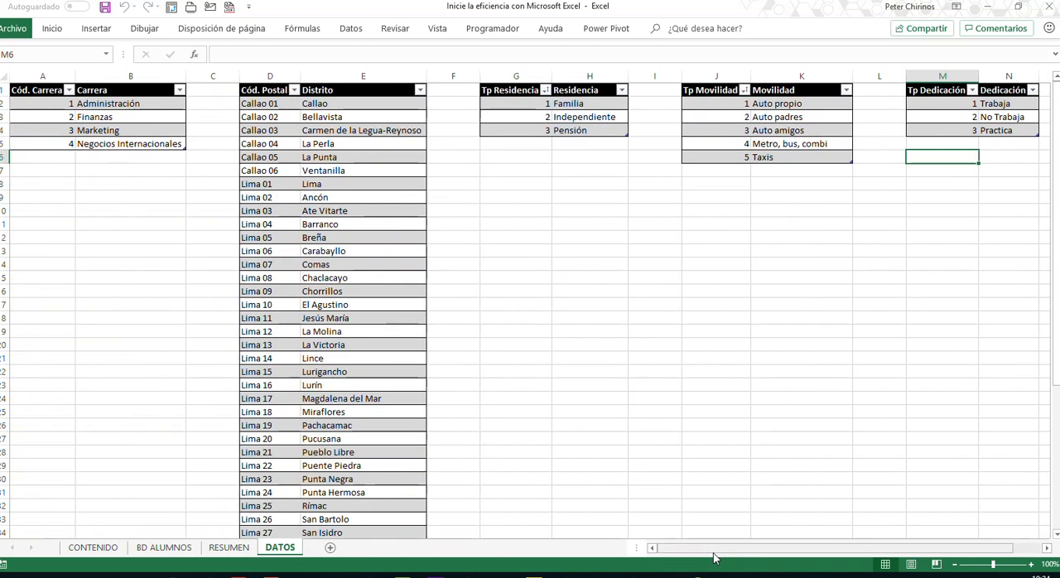
- Examine the Distrito, Carrera, Dedicación, Residencia and Movilidad columns on the BD ALUMNOS sheet
left_click(165, 548)
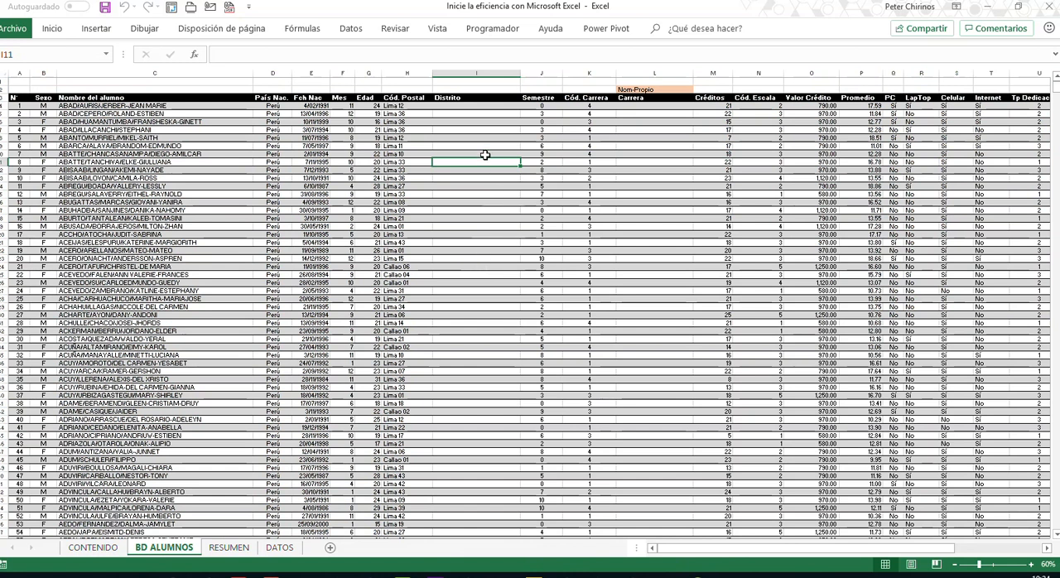
left_click(482, 76)
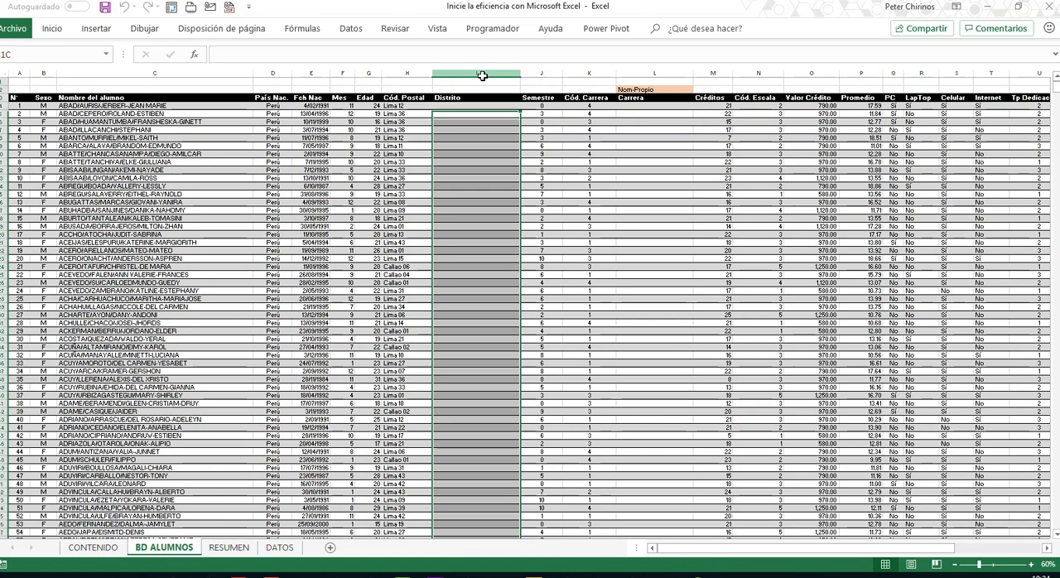
left_click(668, 75)
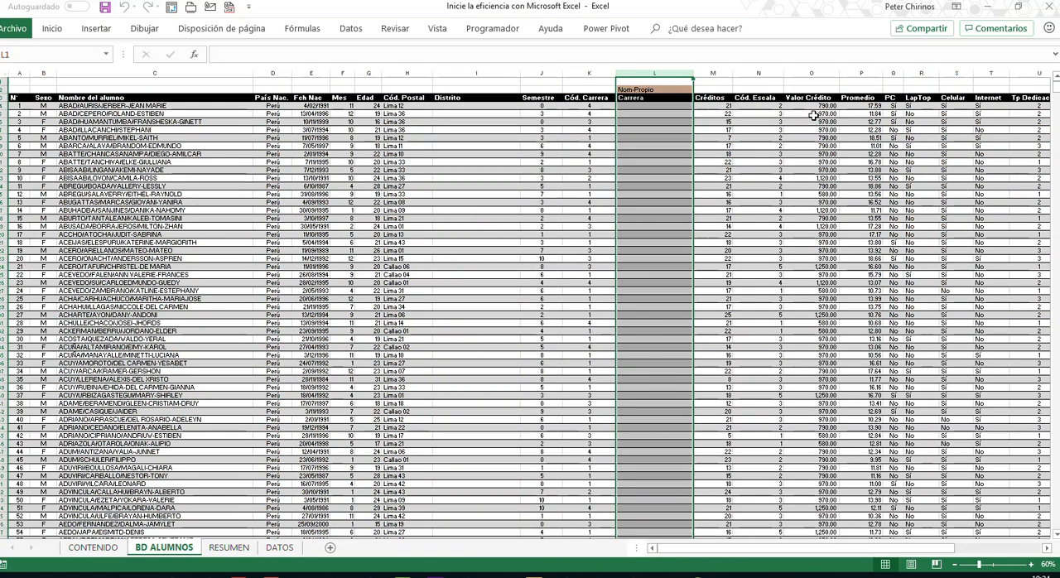
left_click(1047, 549)
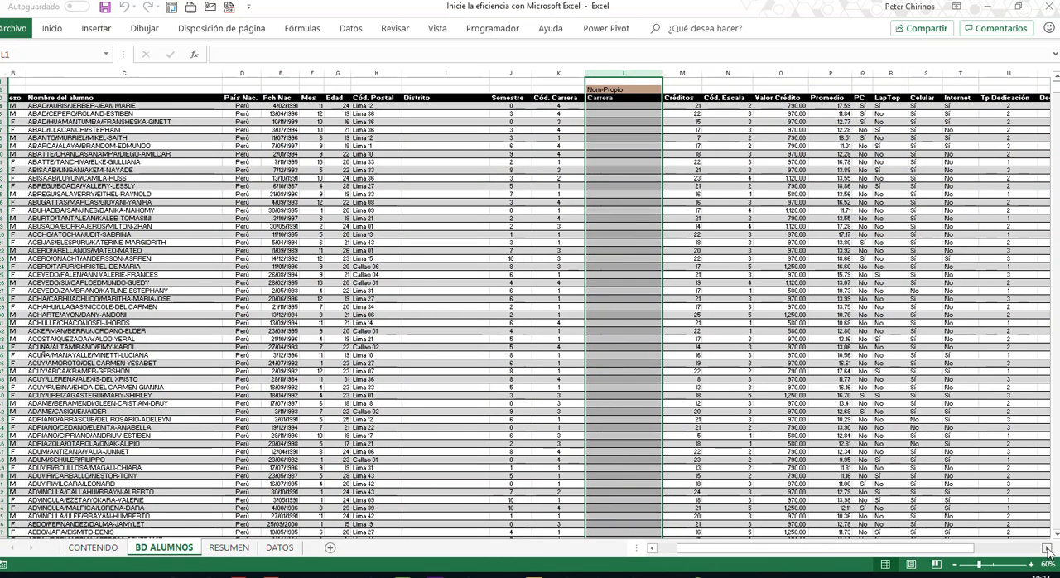
left_click(779, 74)
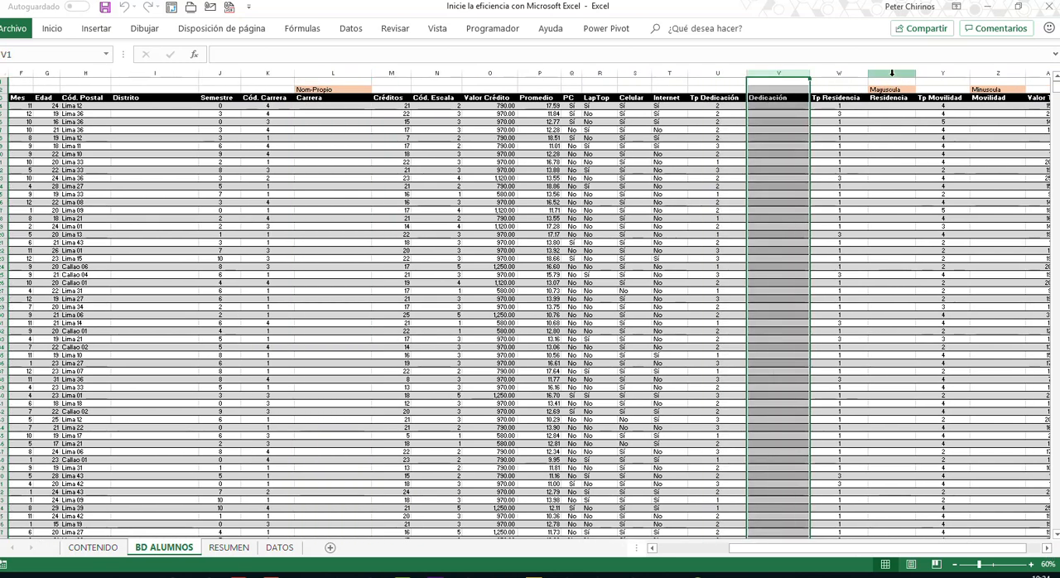
left_click(891, 73)
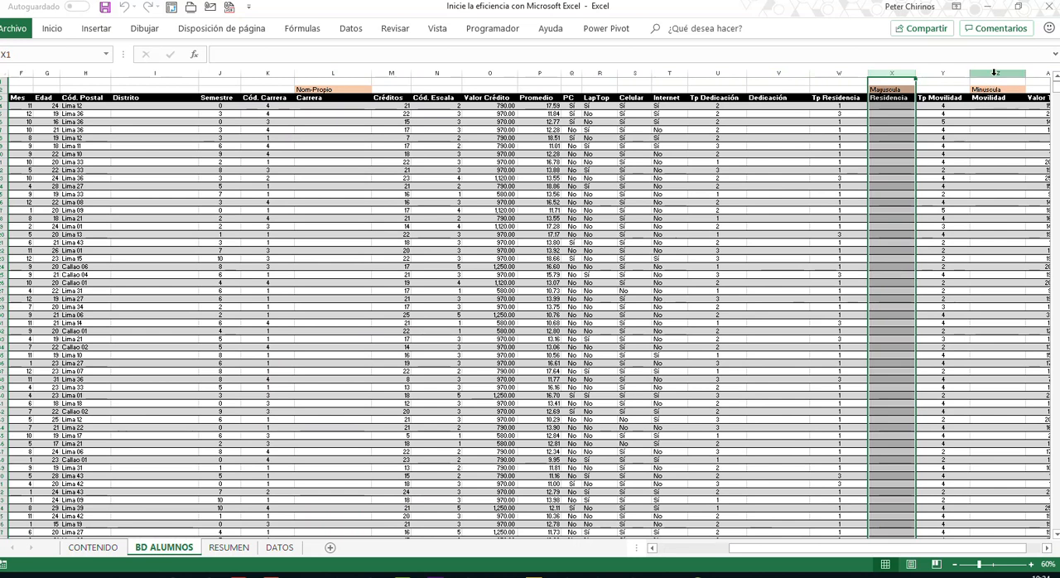
left_click(995, 73)
left_click(1047, 549)
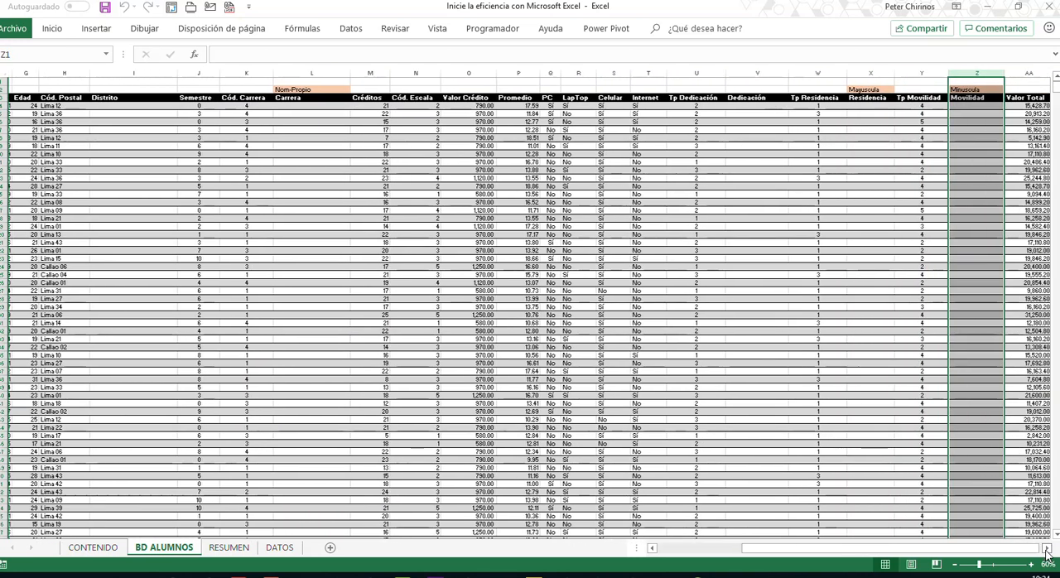
left_click(1047, 549)
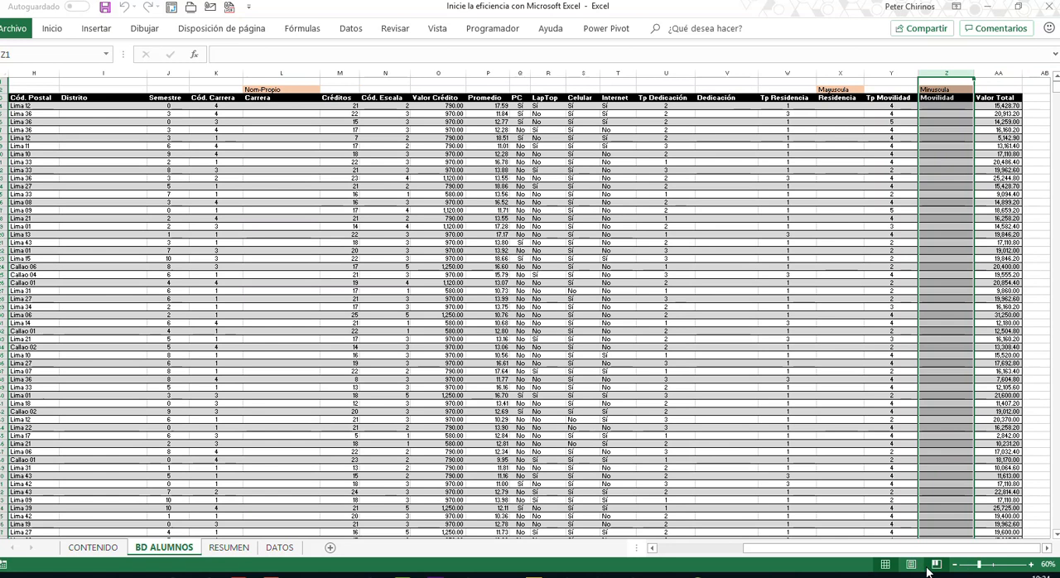
- Compare the lookup tables on the DATOS sheet with the student records on BD ALUMNOS
left_click(280, 548)
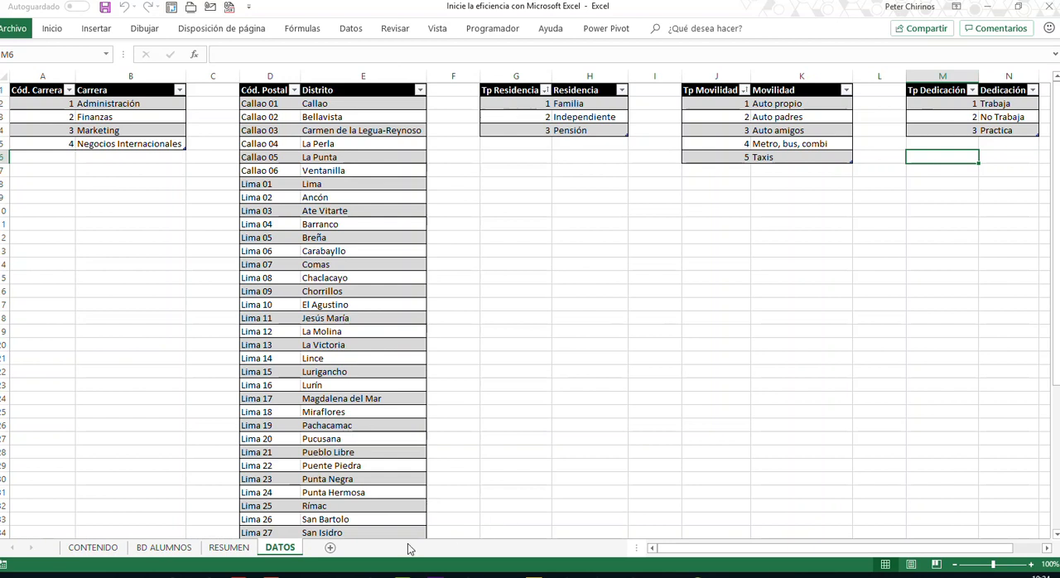
left_click(170, 548)
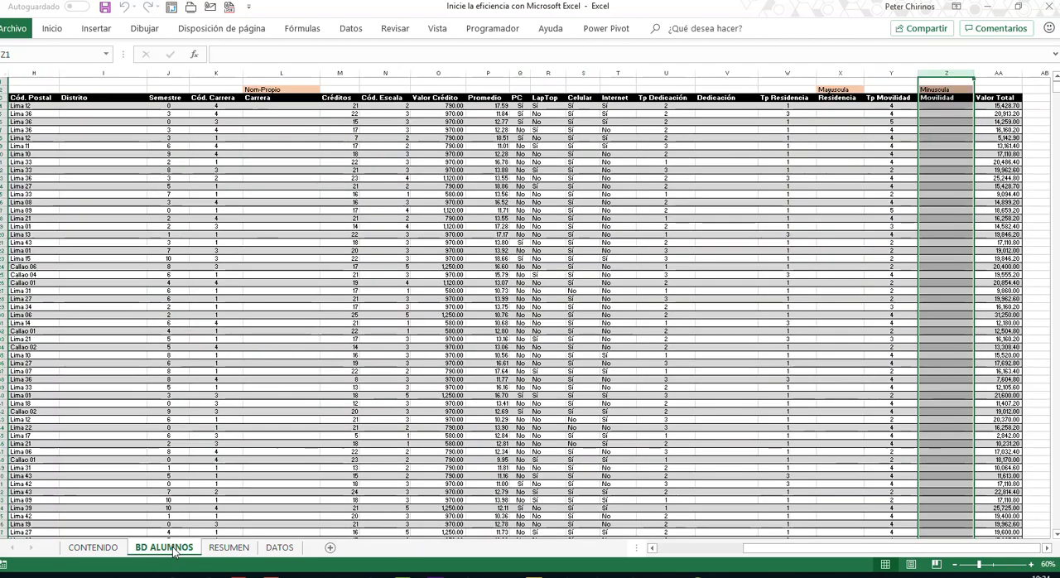
left_click(278, 548)
left_click(178, 548)
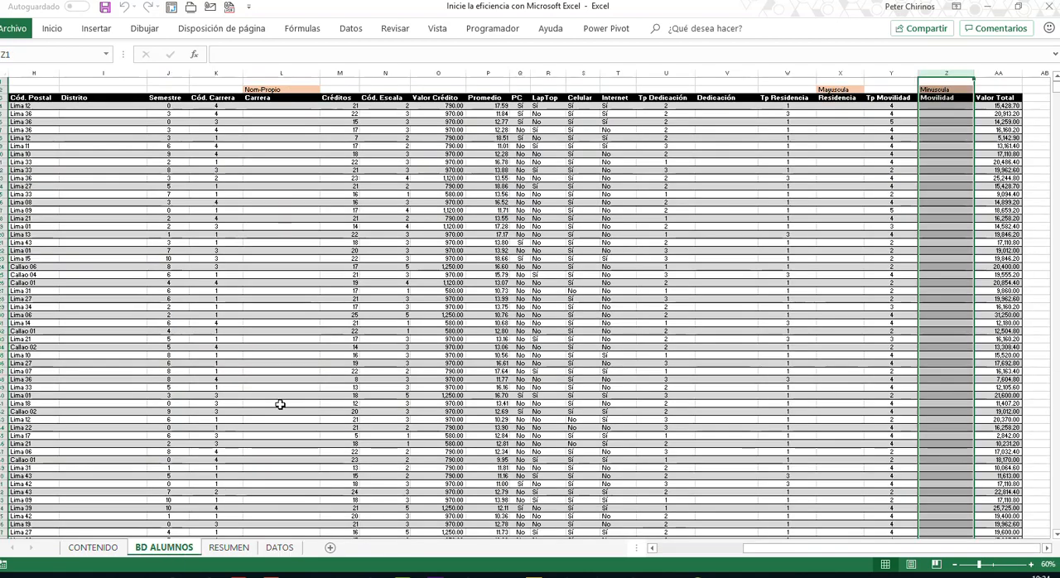
left_click(700, 550)
left_click(558, 283)
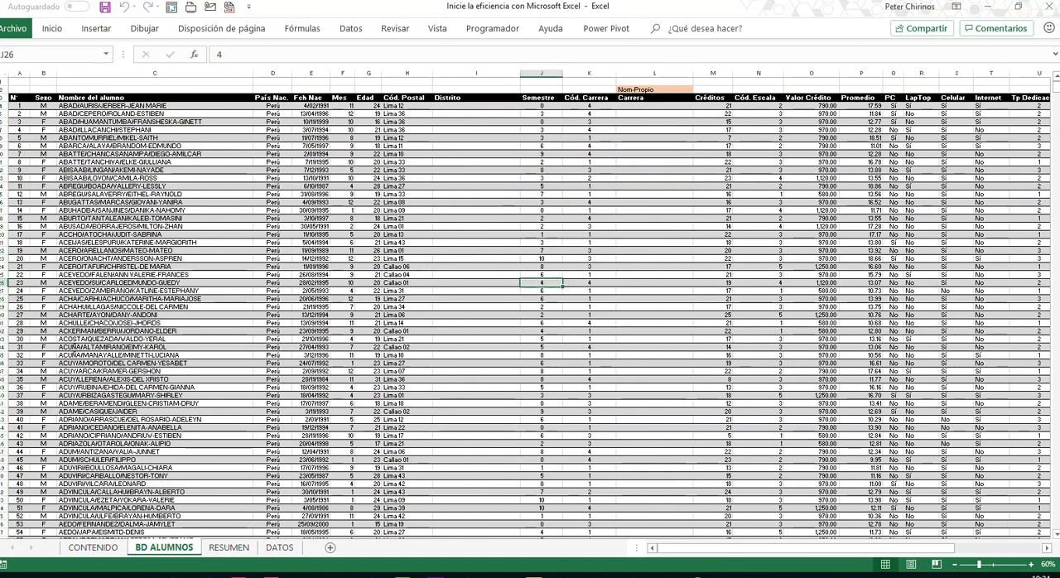
left_click(666, 575)
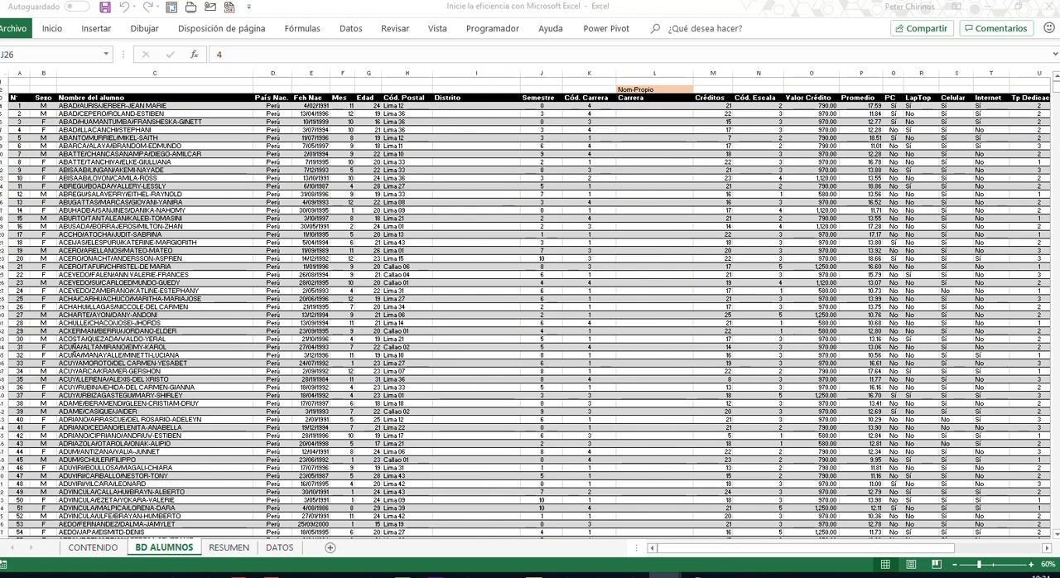
left_click(396, 308)
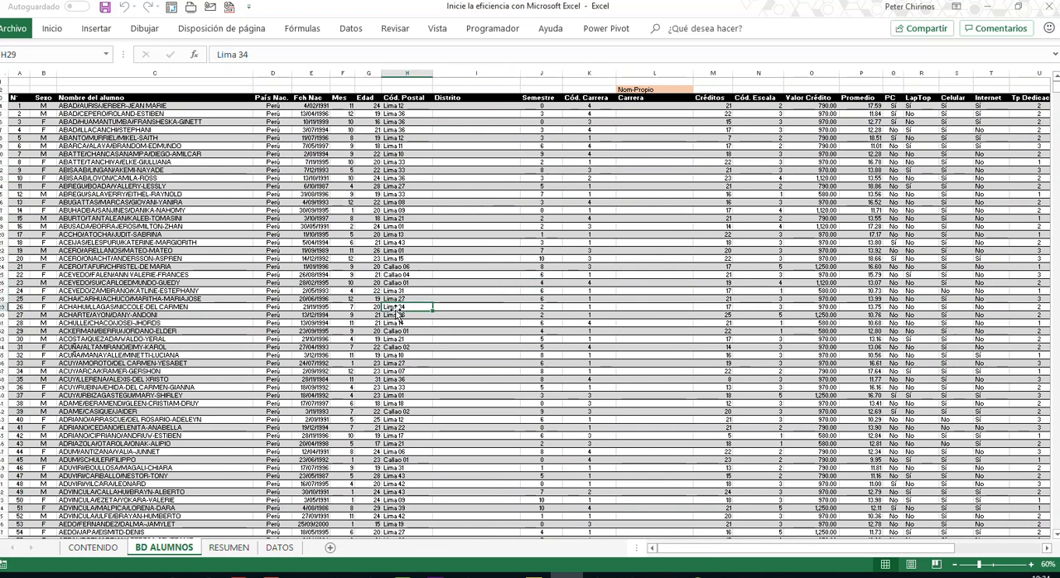
left_click(507, 251)
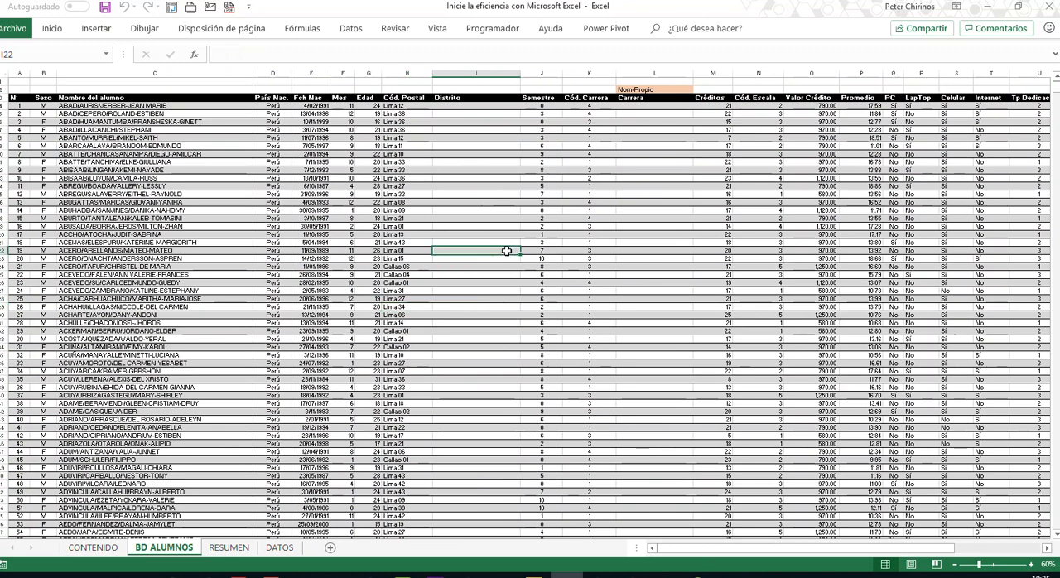
scroll(507, 251, "down", 1)
scroll(507, 250, "up", 1)
left_click(497, 226)
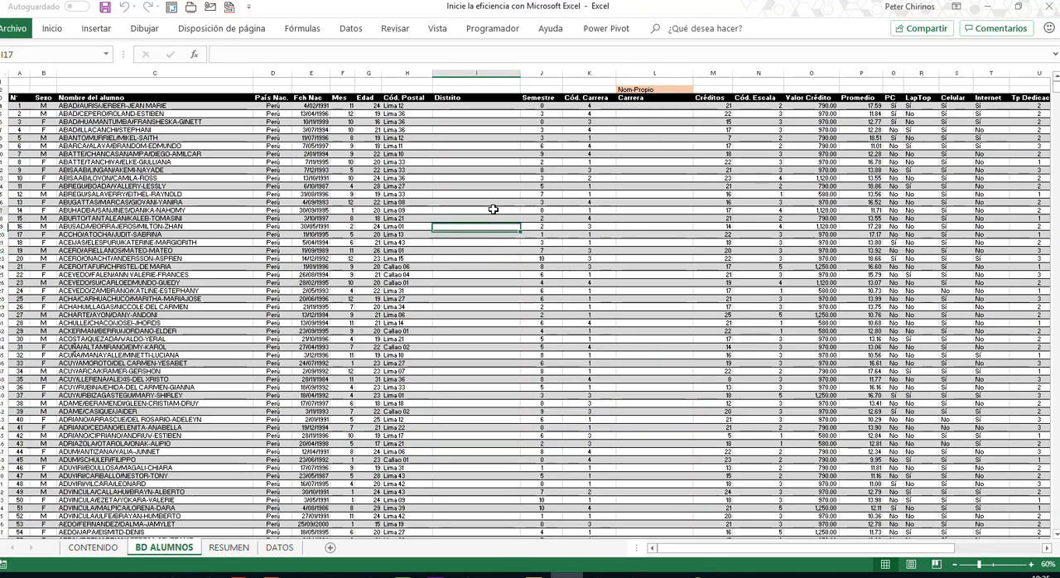
left_click(461, 160)
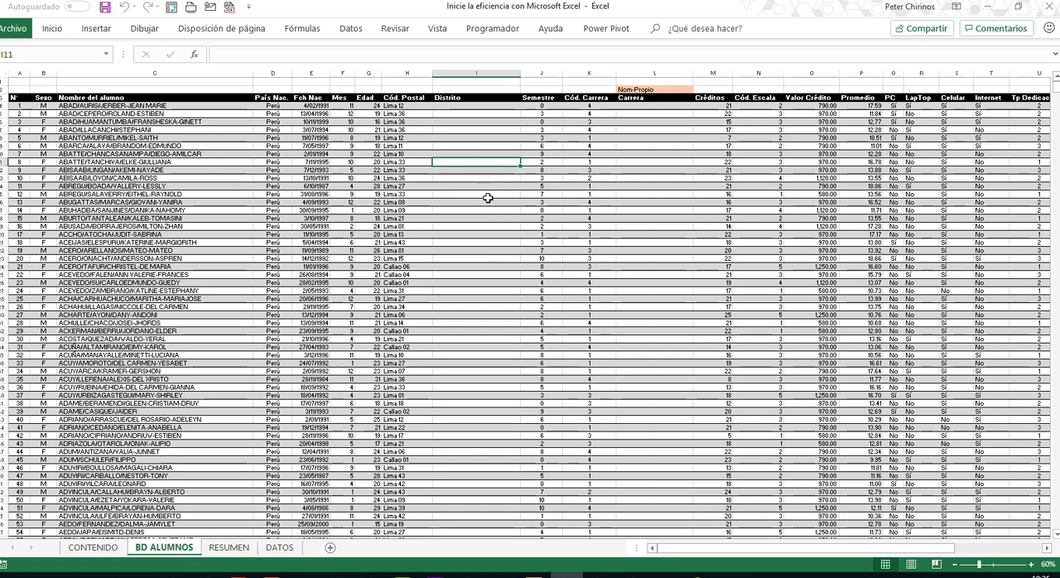
left_click(208, 226)
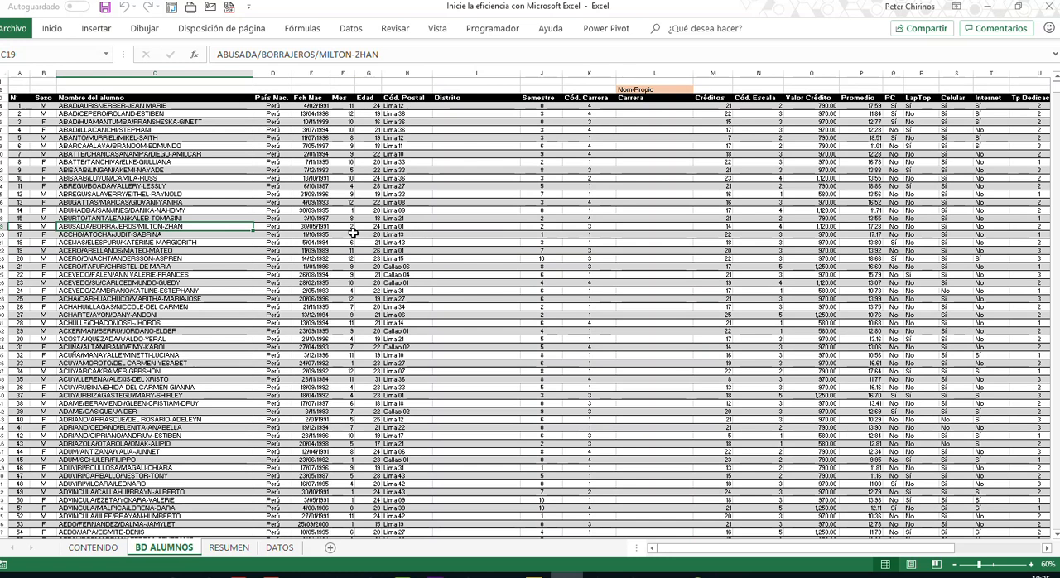
left_click(481, 219)
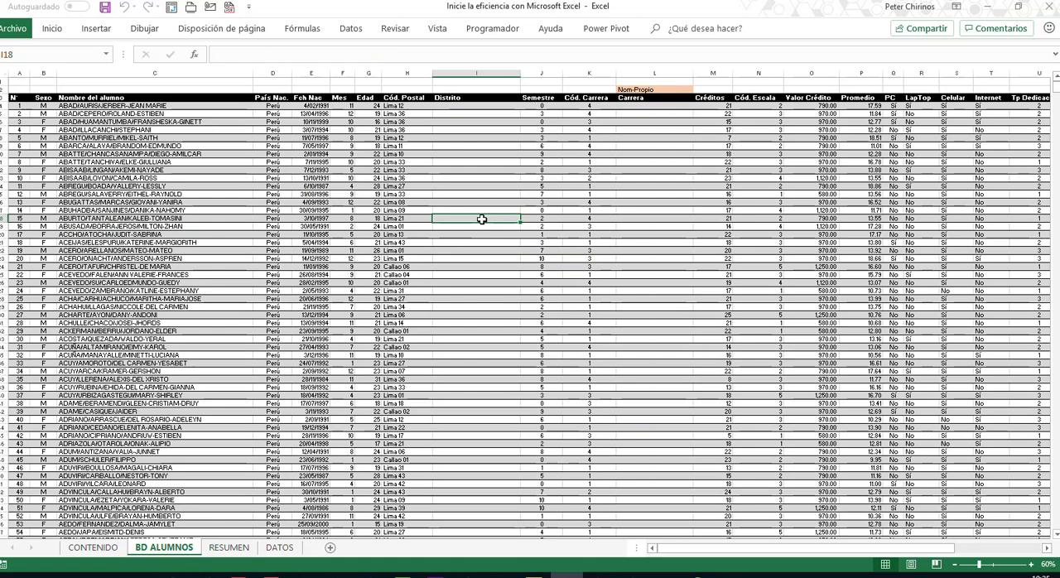
- Review the blank summary tables on the RESUMEN sheet and the block of student data on BD ALUMNOS
left_click(229, 549)
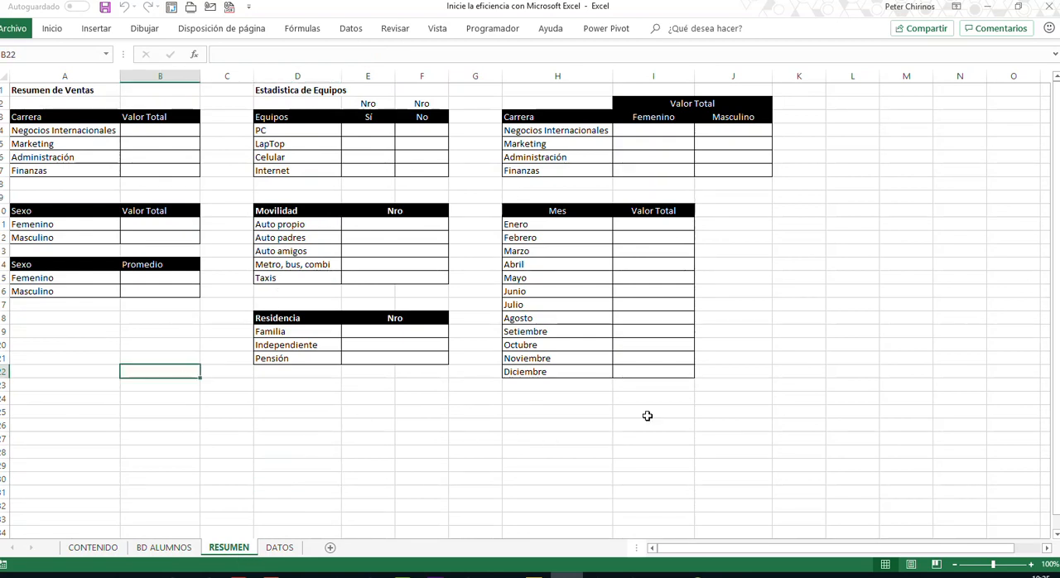
left_click(162, 549)
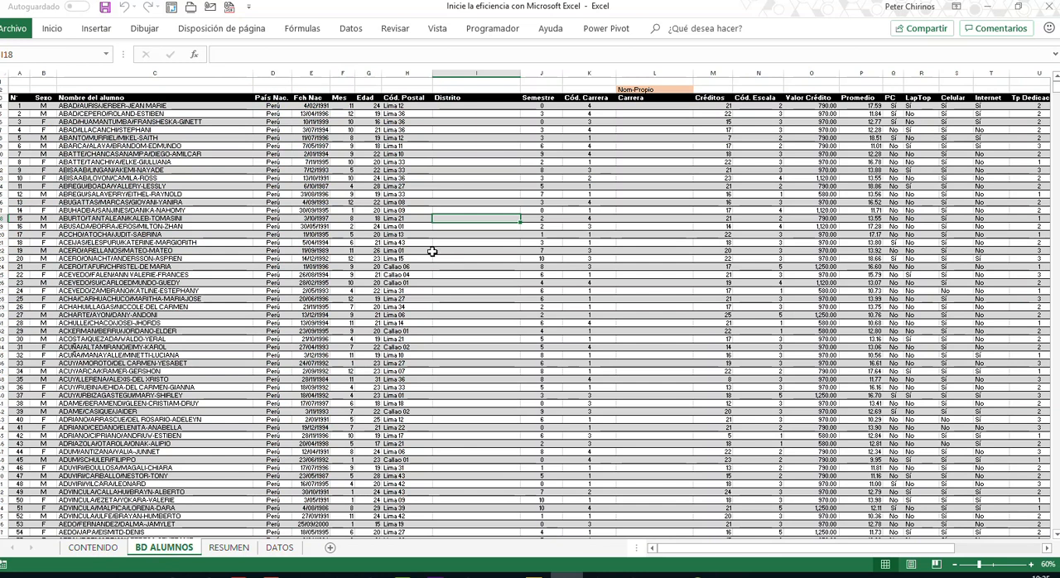
left_click(164, 195)
left_click(479, 215)
left_click(145, 194)
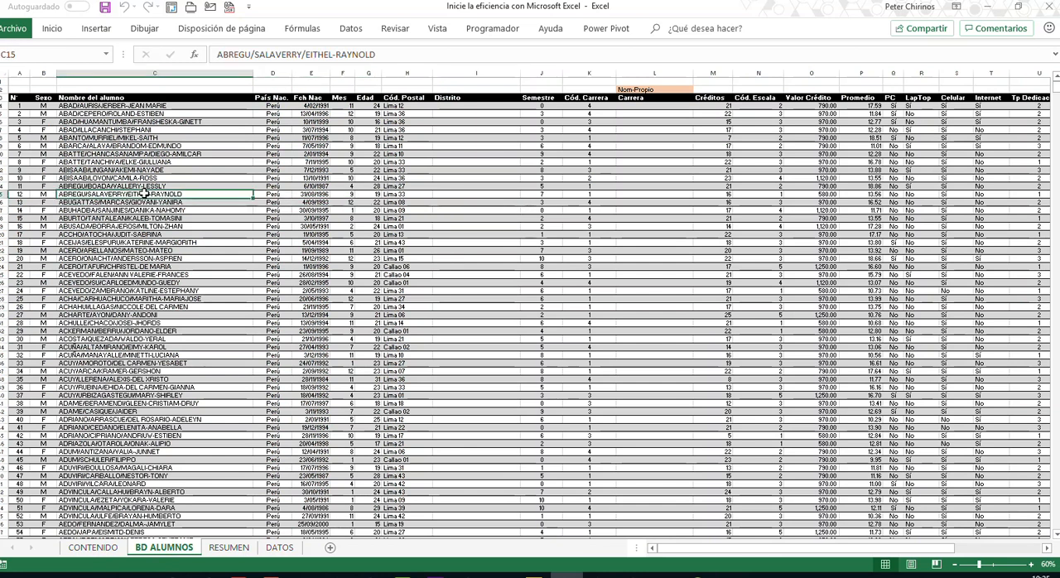
left_click_drag(34, 105, 977, 526)
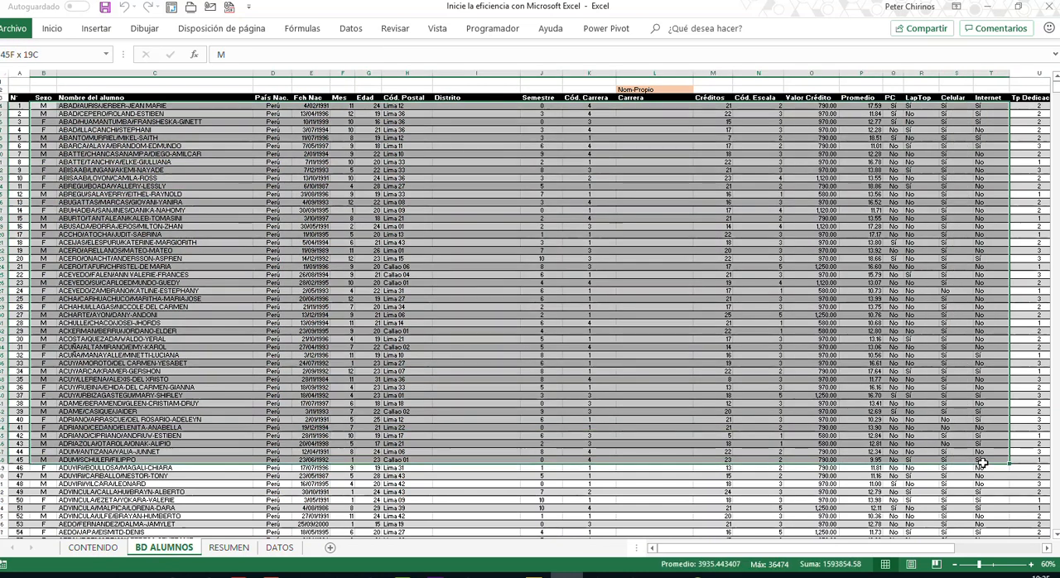
- Convert the student data in $A$3:$AA$5926 on BD ALUMNOS into an Excel table that has headers
left_click(489, 395)
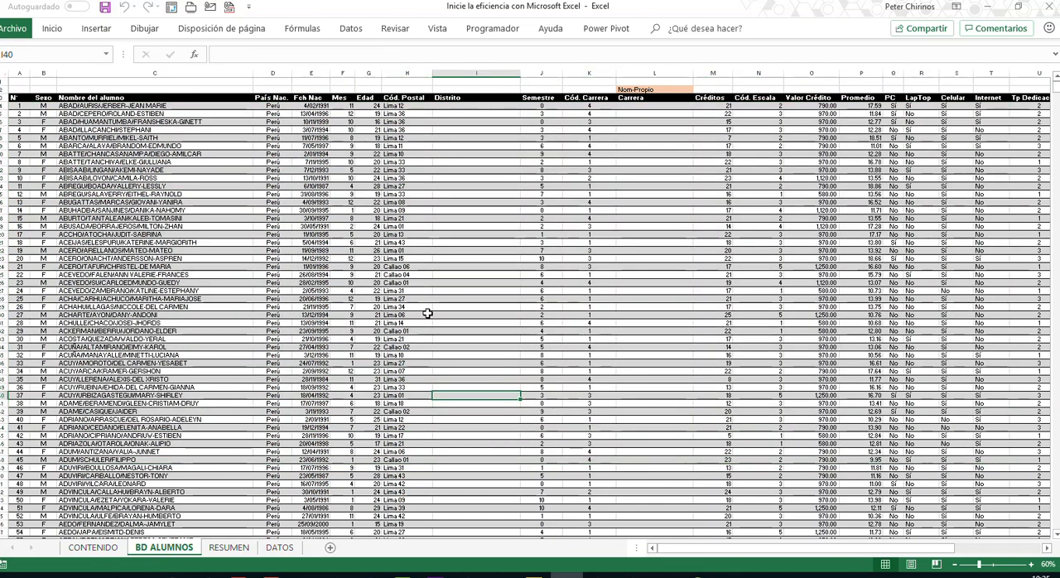
left_click(99, 34)
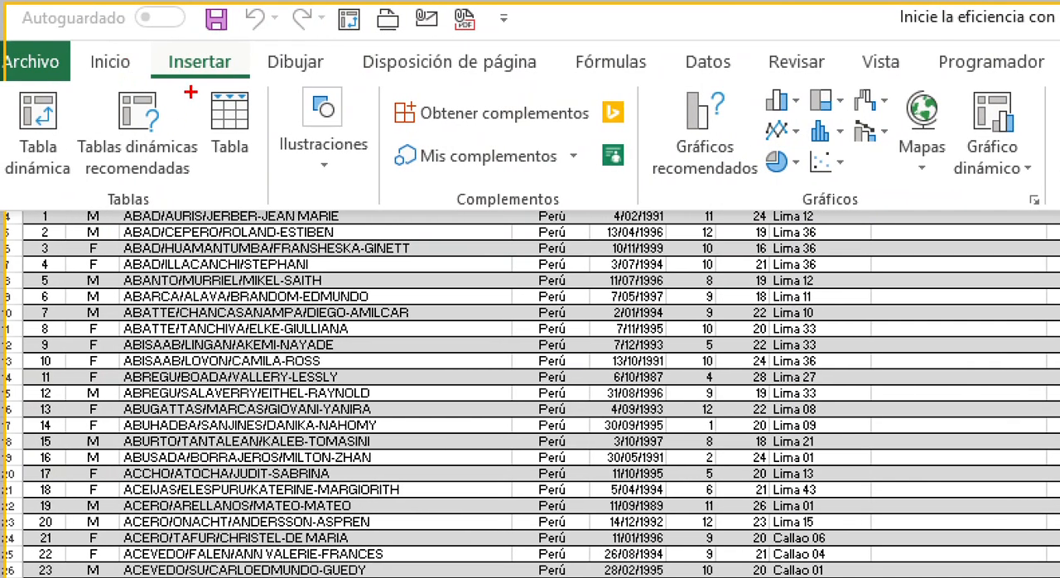
left_click_drag(195, 87, 269, 175)
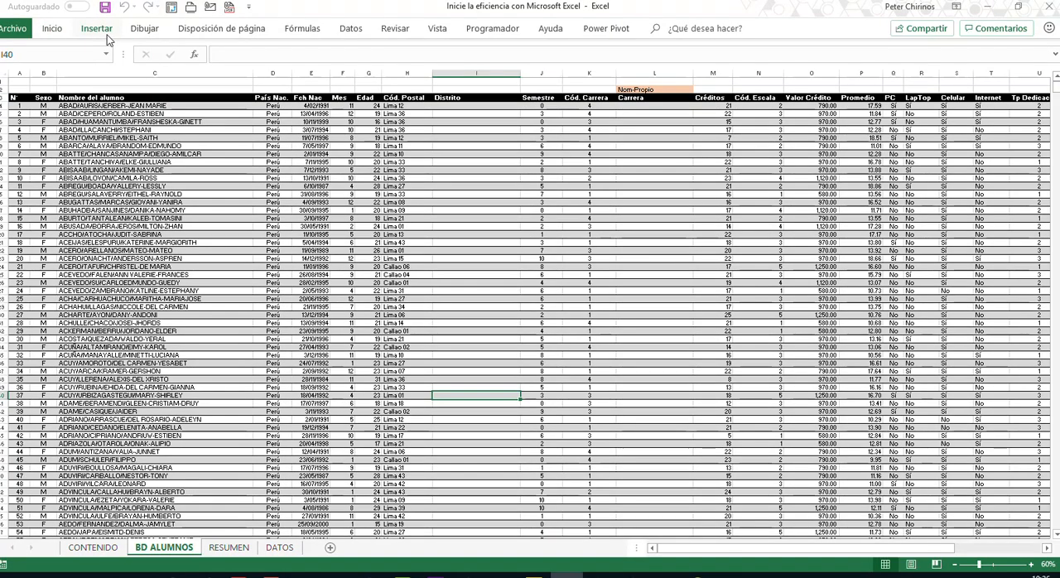
left_click(105, 34)
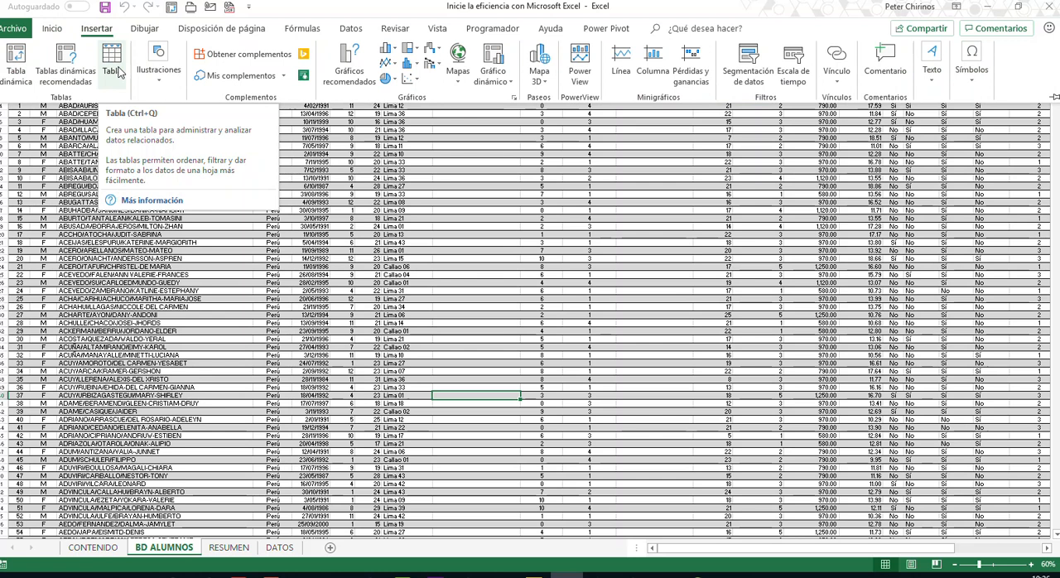
left_click(112, 71)
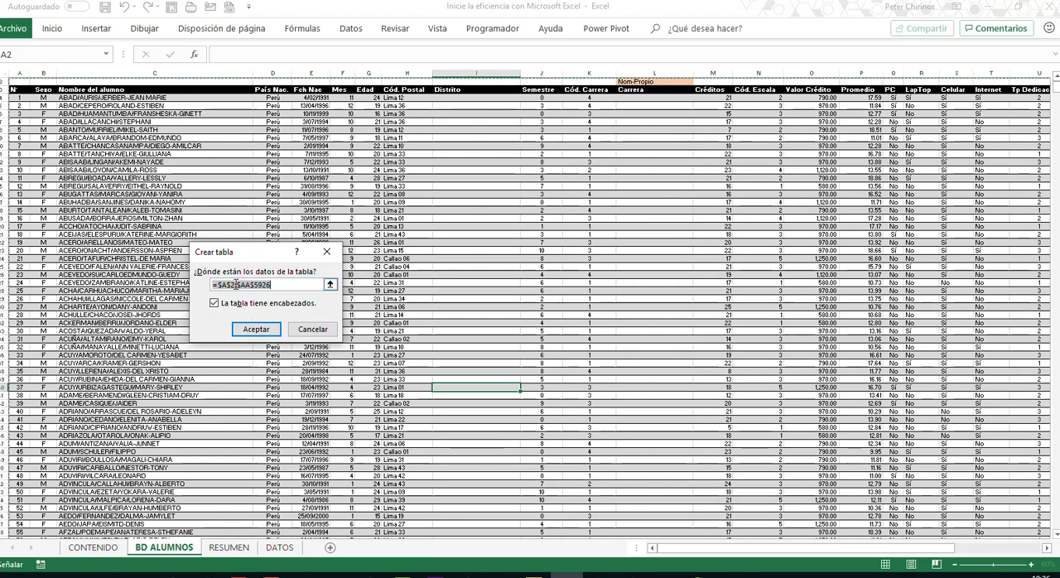
left_click(241, 284)
key("BackSpace")
type("3")
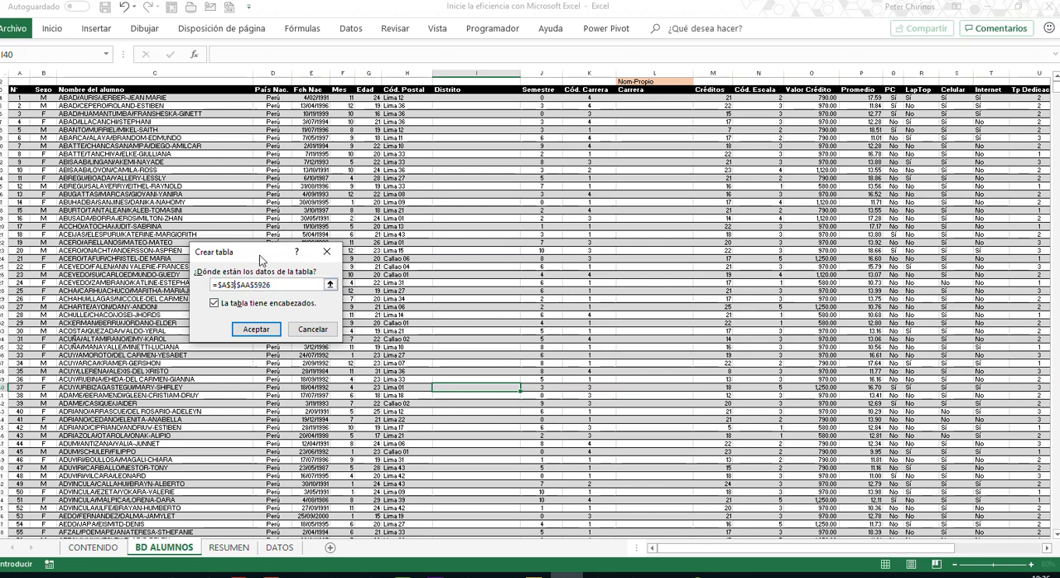
left_click_drag(258, 253, 252, 210)
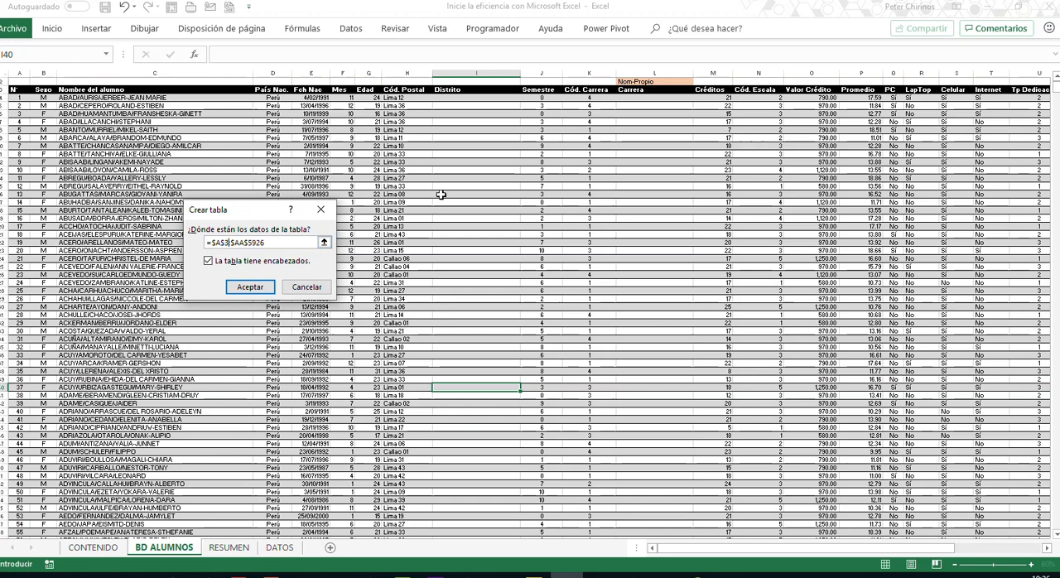
left_click_drag(841, 555, 785, 557)
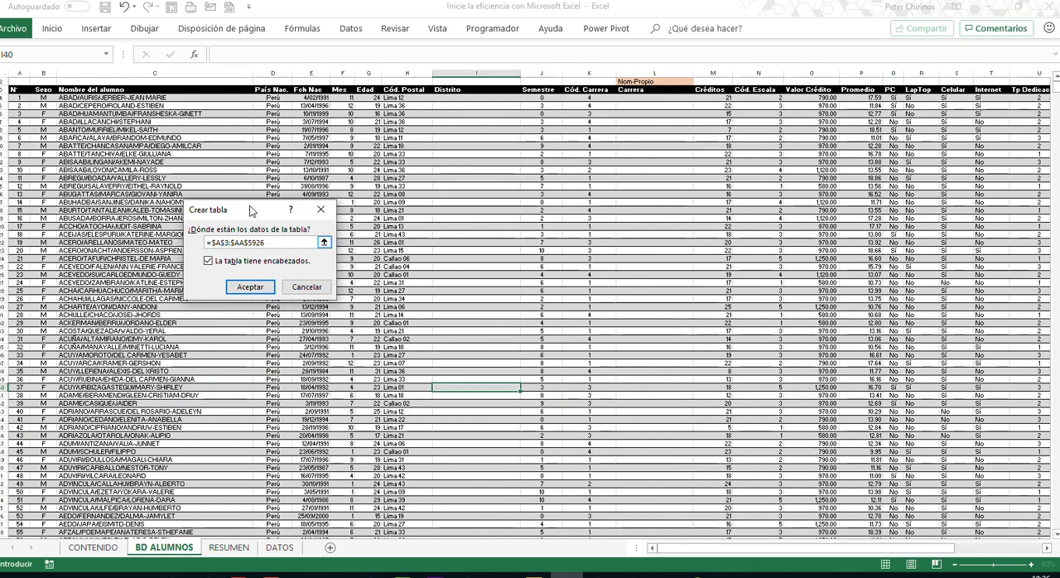
left_click_drag(251, 208, 252, 186)
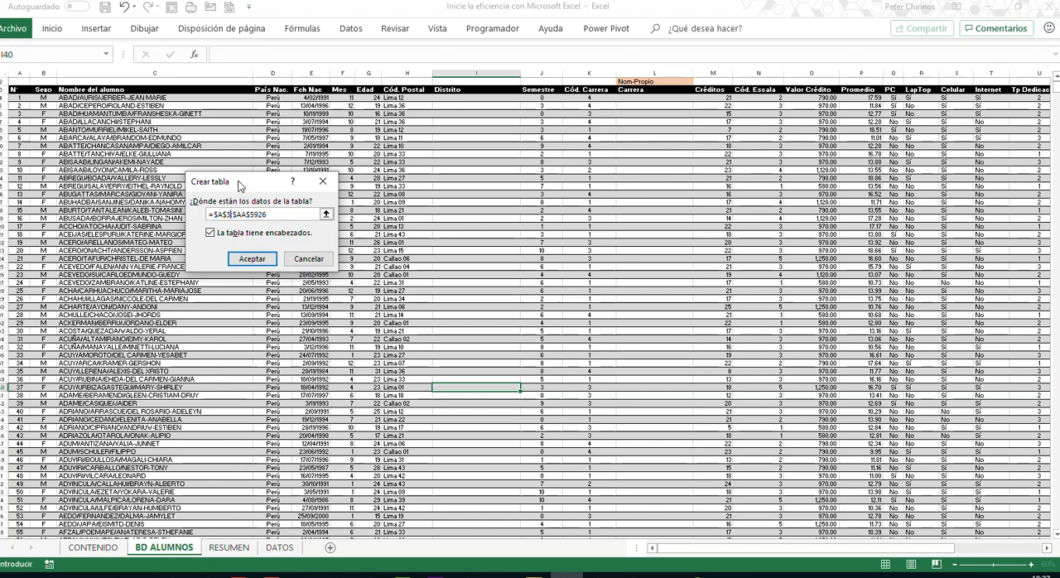
left_click_drag(240, 184, 276, 136)
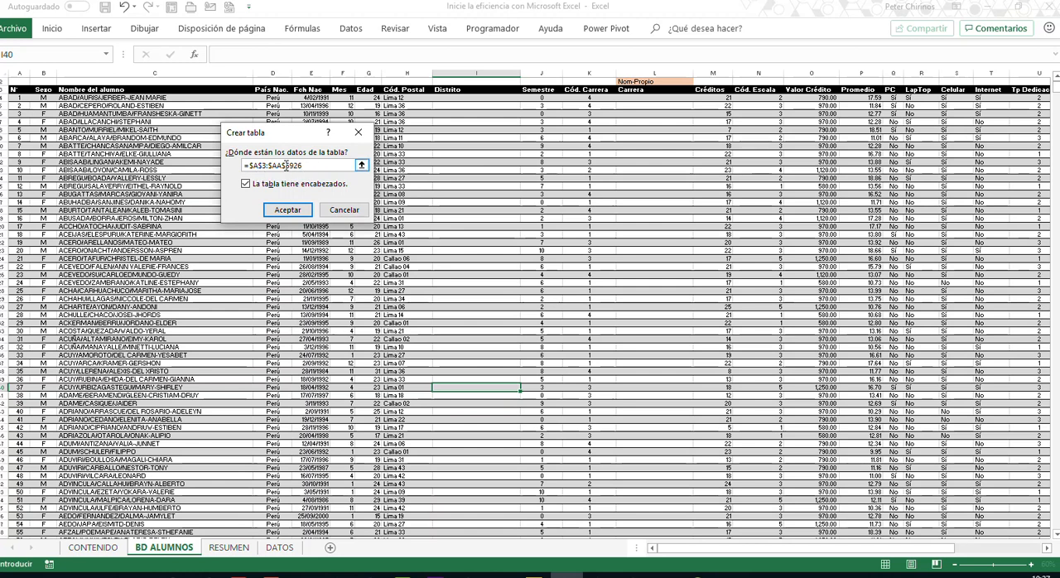
left_click(287, 211)
left_click(466, 203)
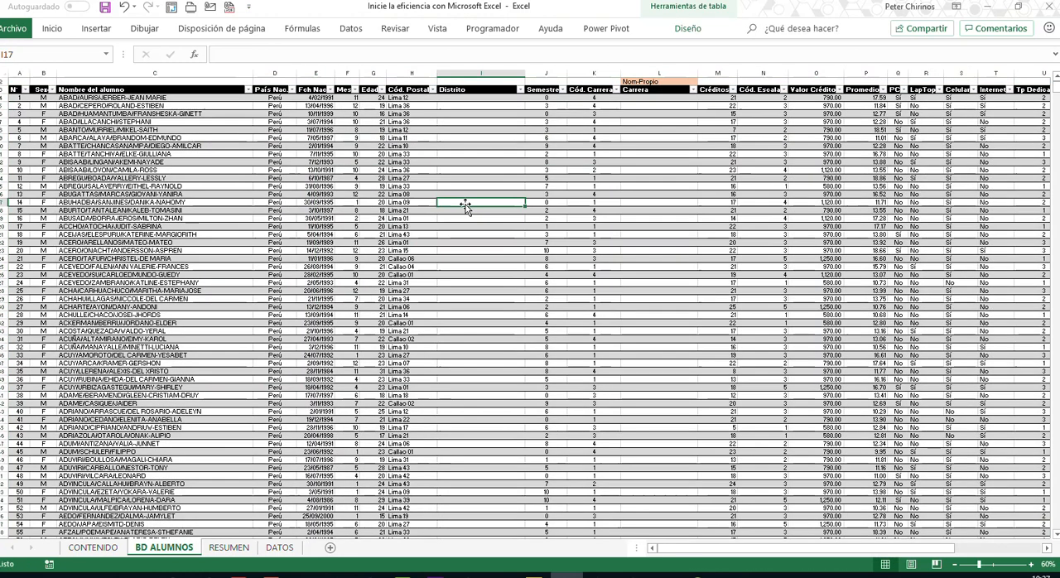
- Review the design options of the new student table and its Distrito column
double_click(691, 30)
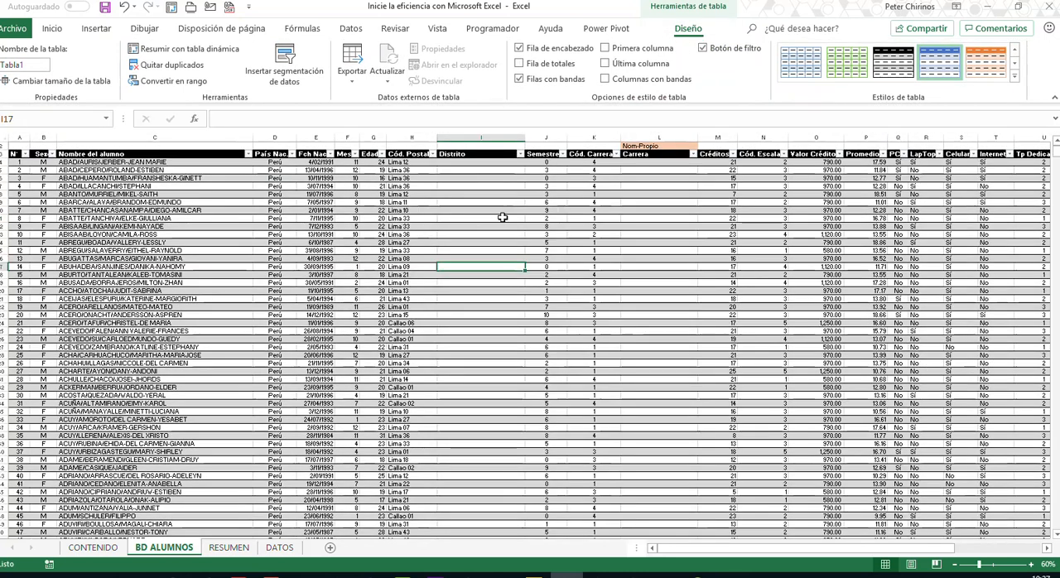
left_click(486, 218)
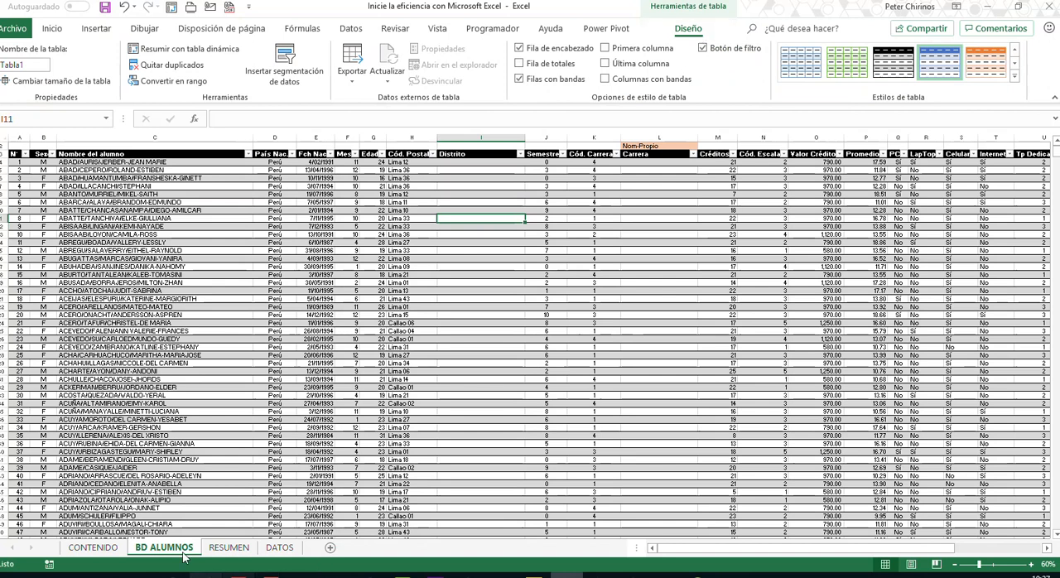
left_click(664, 576)
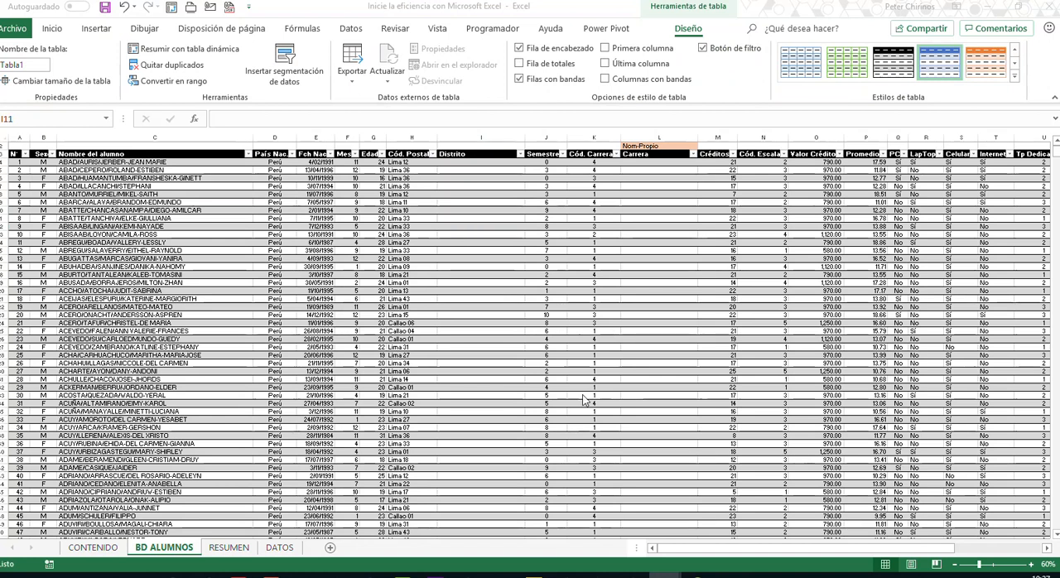
left_click(526, 278)
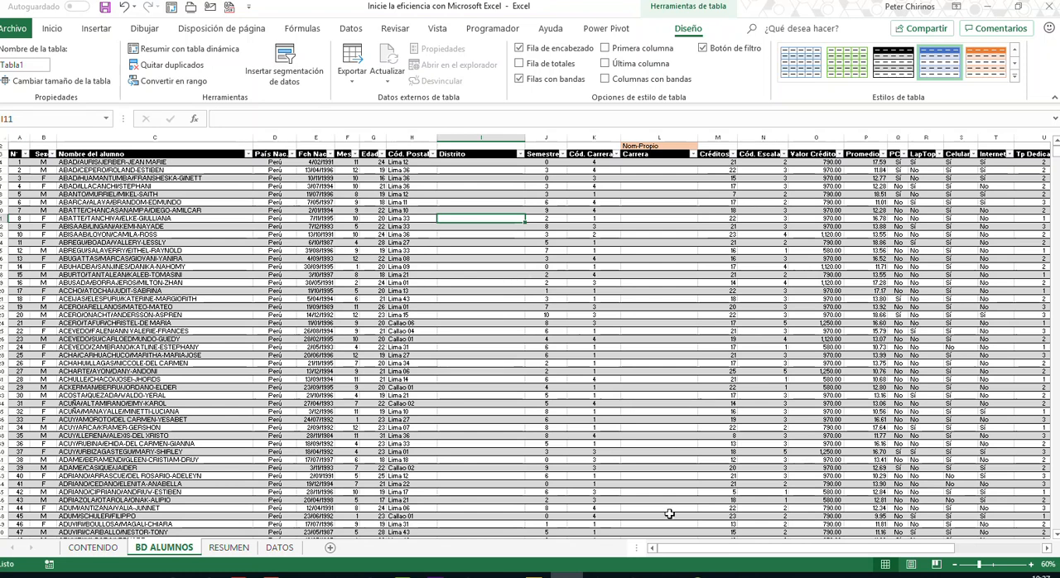
left_click(482, 254)
left_click(481, 260)
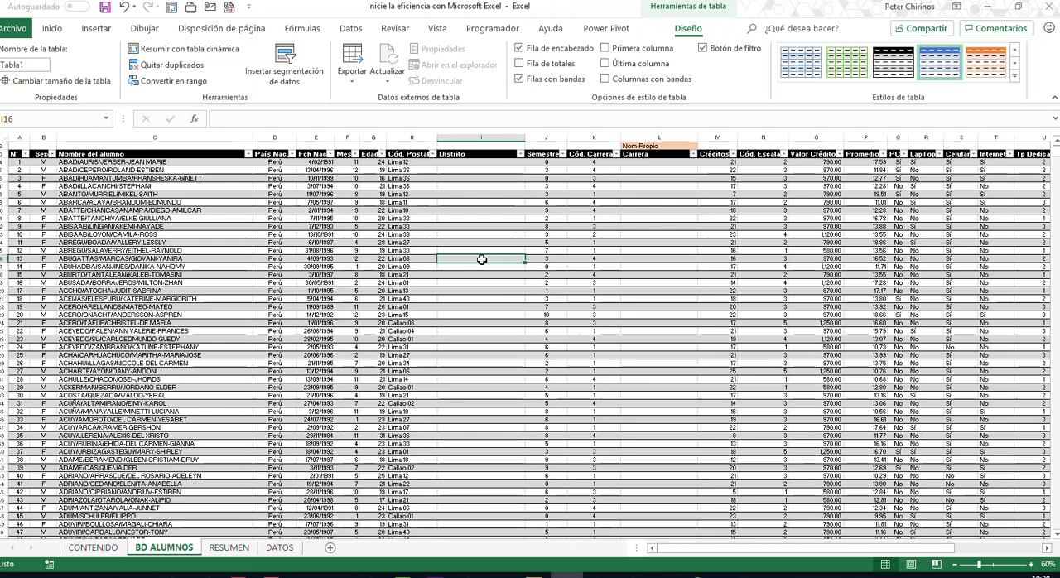
left_click(482, 137)
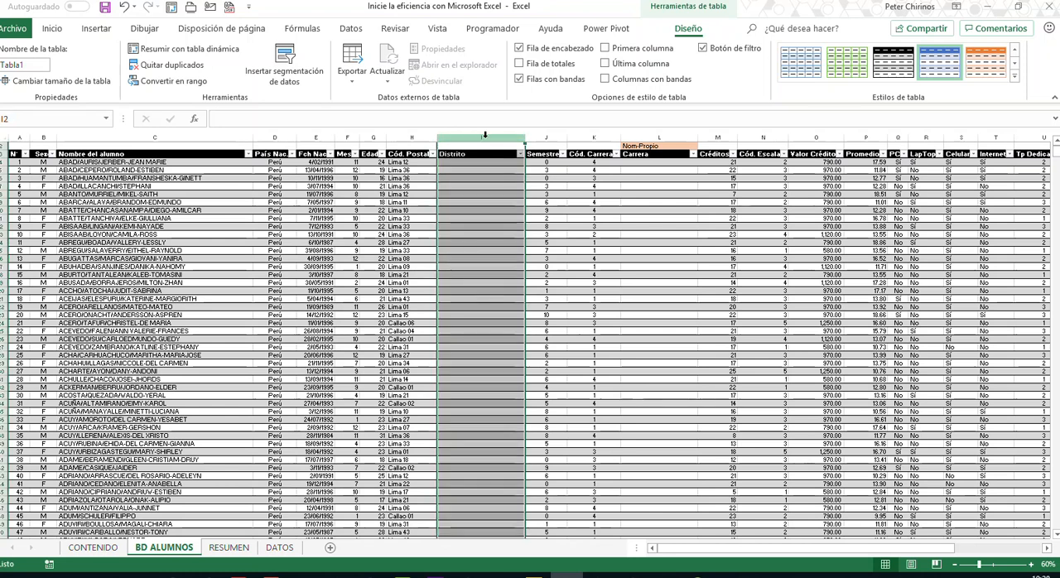
left_click(466, 162)
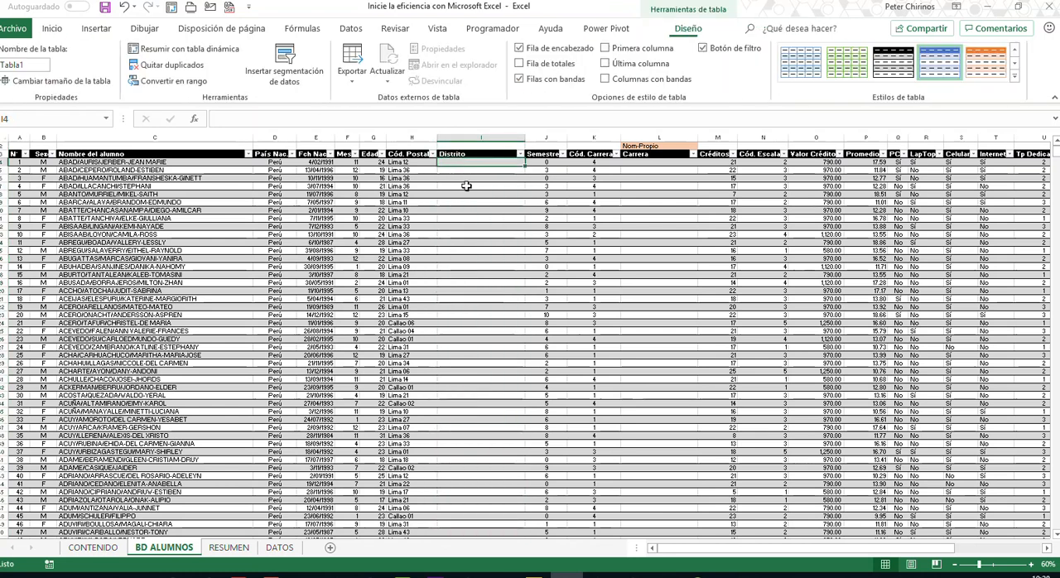
- Examine the Cód. Postal and Distrito columns of the district lookup table on the DATOS sheet
left_click(279, 548)
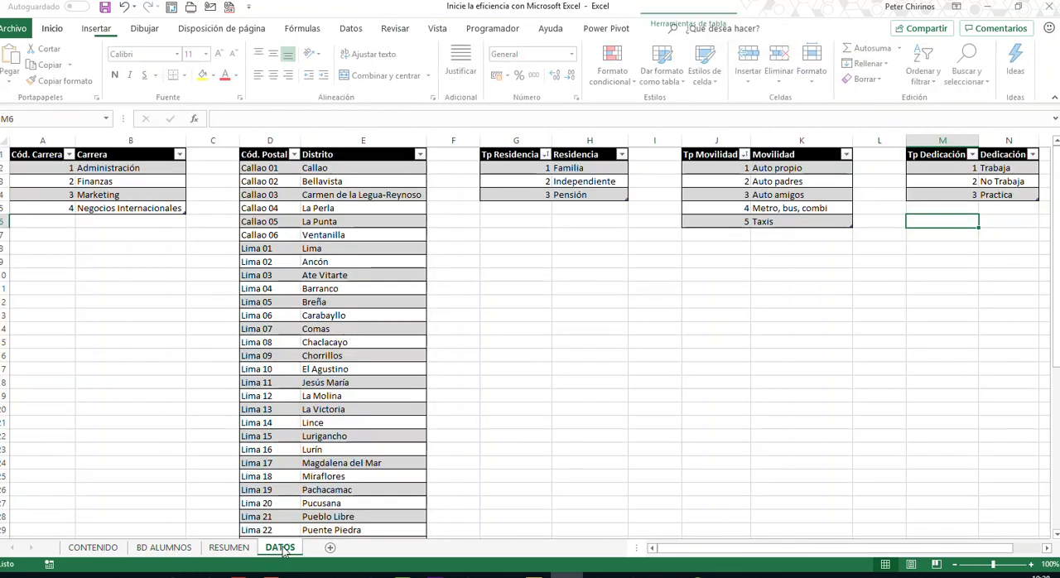
left_click(177, 383)
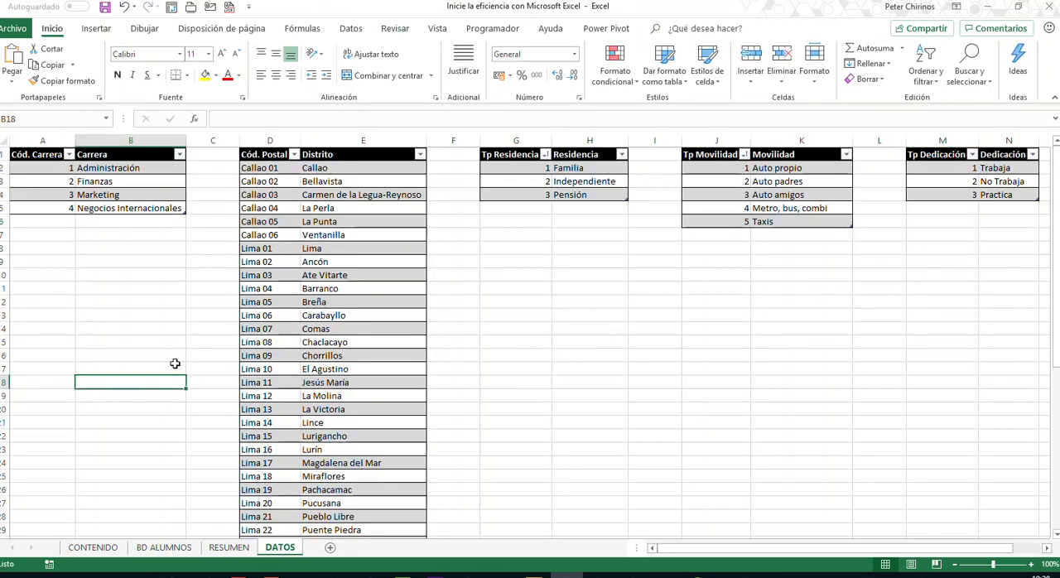
left_click(270, 140)
left_click(268, 183)
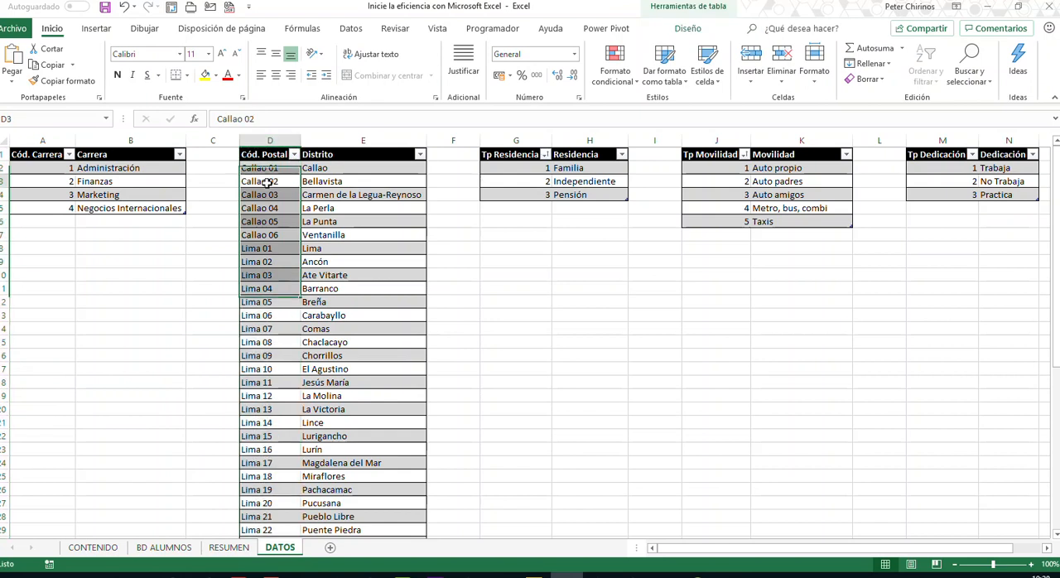
left_click(266, 236)
left_click(266, 316)
left_click(365, 141)
left_click(345, 181)
left_click(348, 235)
left_click(343, 301)
left_click(338, 342)
left_click(290, 355)
left_click(304, 343)
left_click(291, 341)
left_click(291, 303)
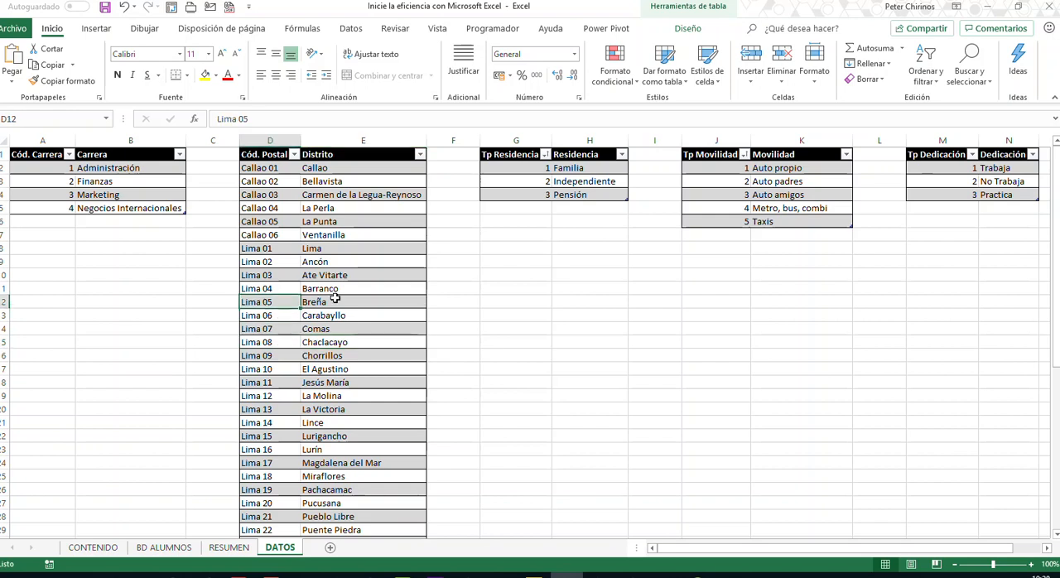
left_click_drag(348, 196, 356, 490)
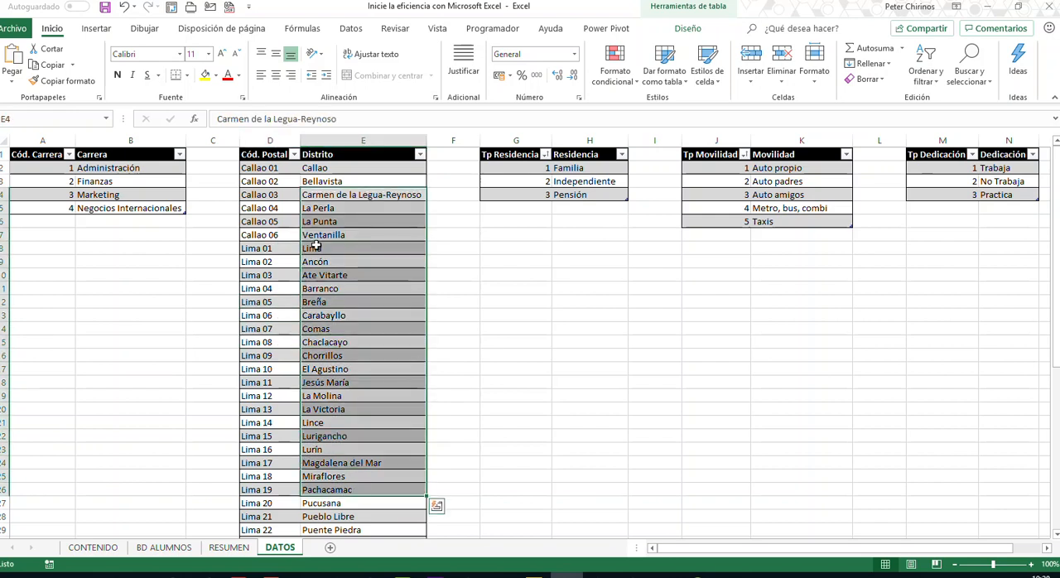
left_click_drag(286, 141, 352, 460)
left_click_drag(273, 141, 360, 137)
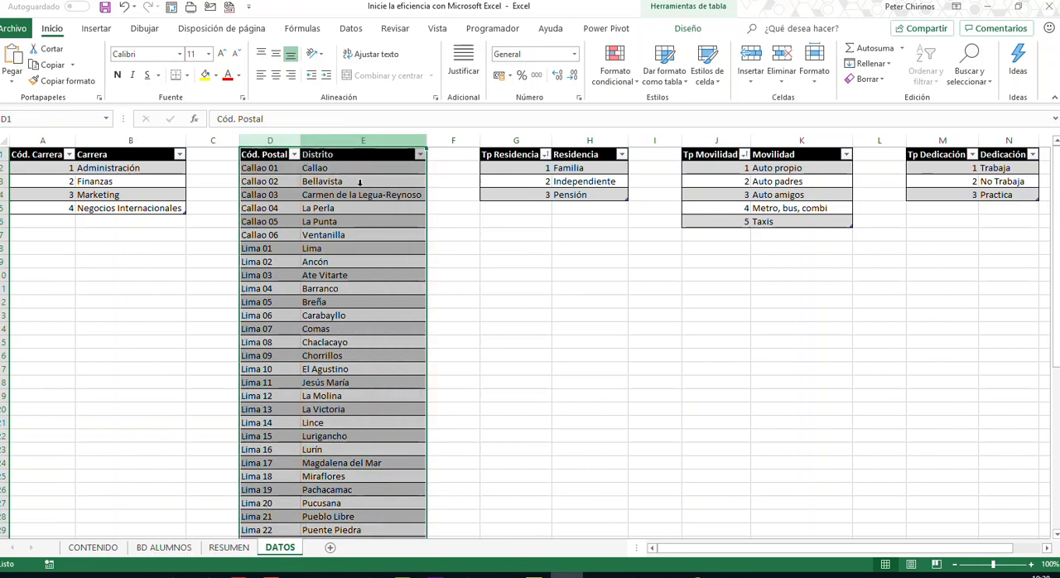
- Return to the BD ALUMNOS sheet and look over the Distrito cells of the student records
left_click(175, 550)
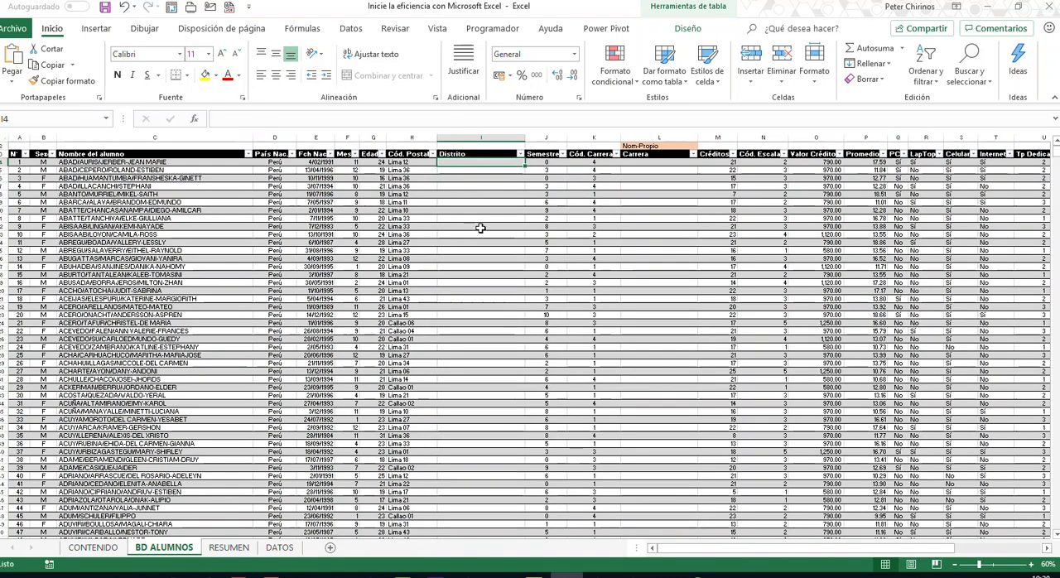
left_click(482, 151)
left_click(486, 227)
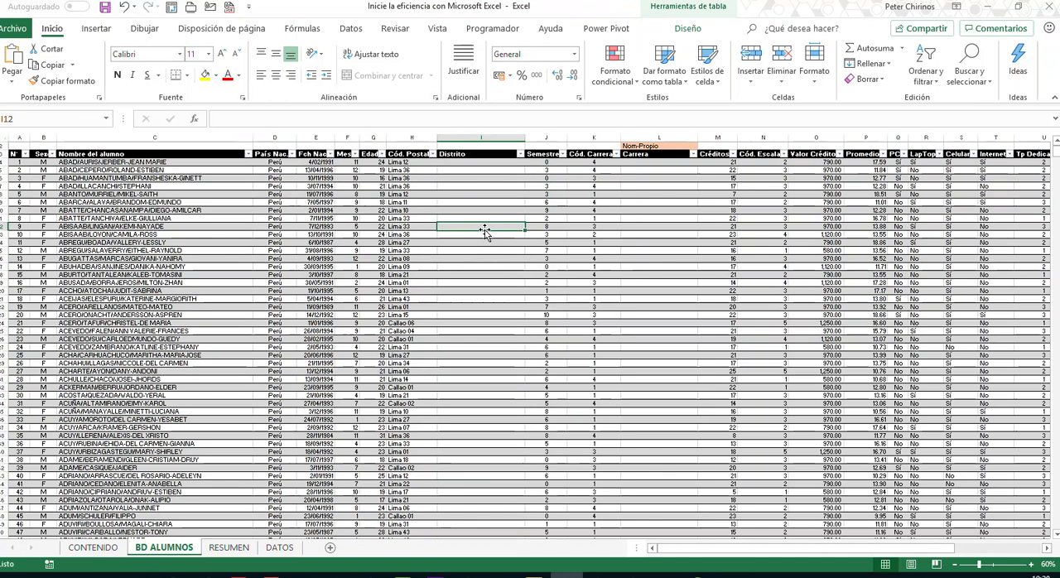
left_click(488, 163)
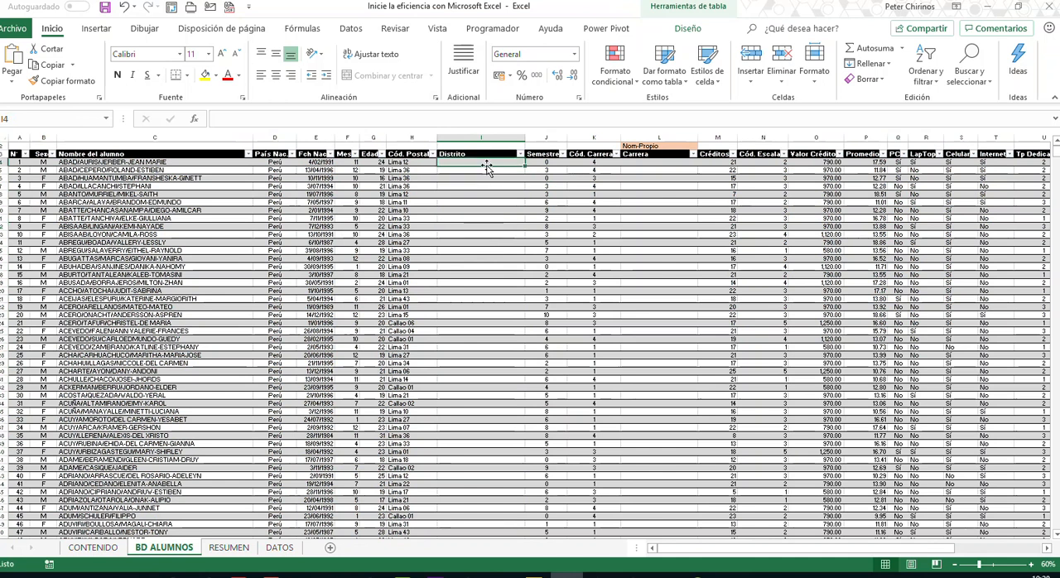
left_click_drag(484, 185, 481, 495)
left_click(487, 283)
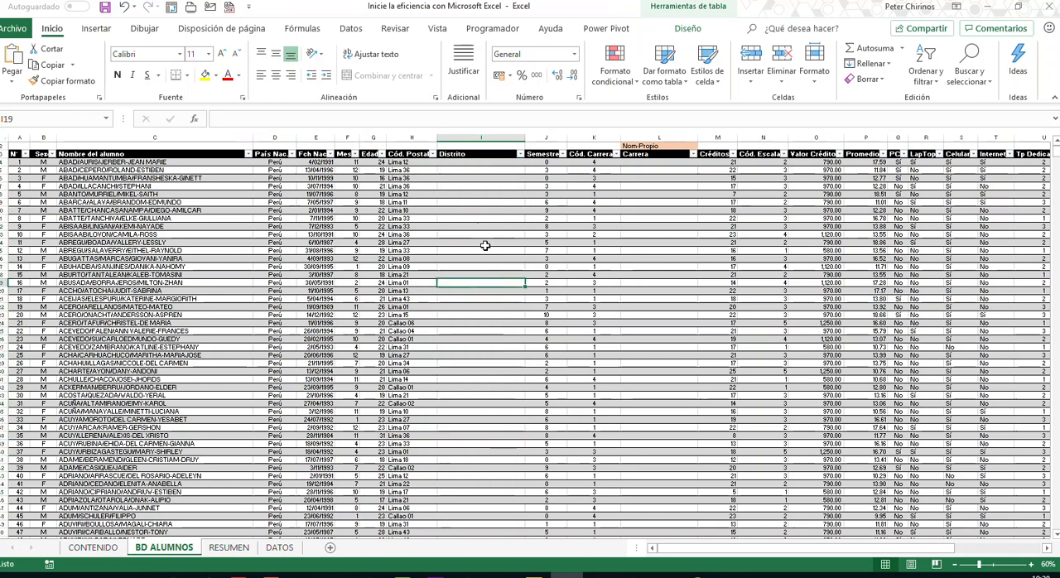
left_click(481, 164)
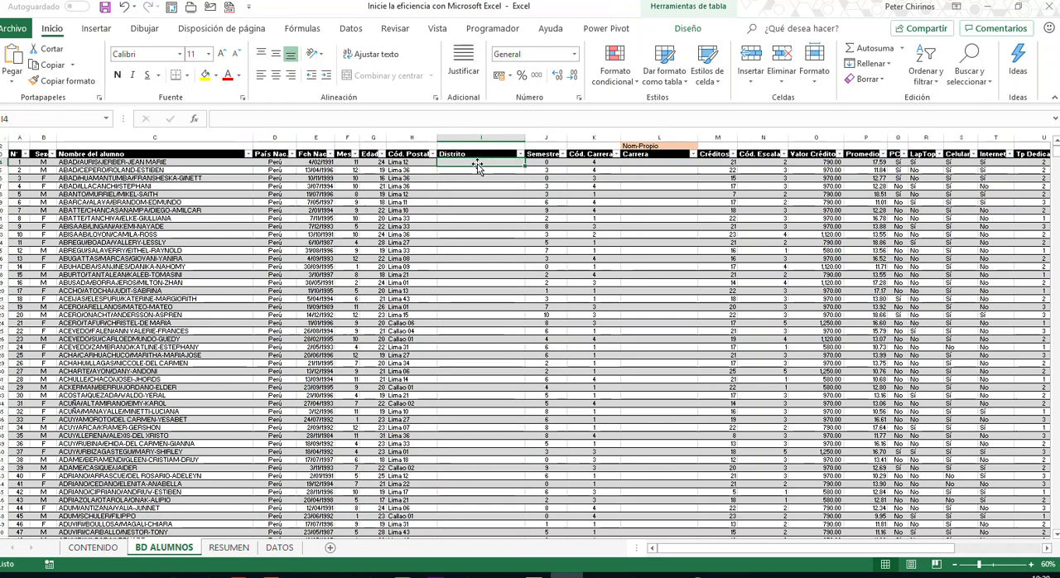
left_click(443, 117)
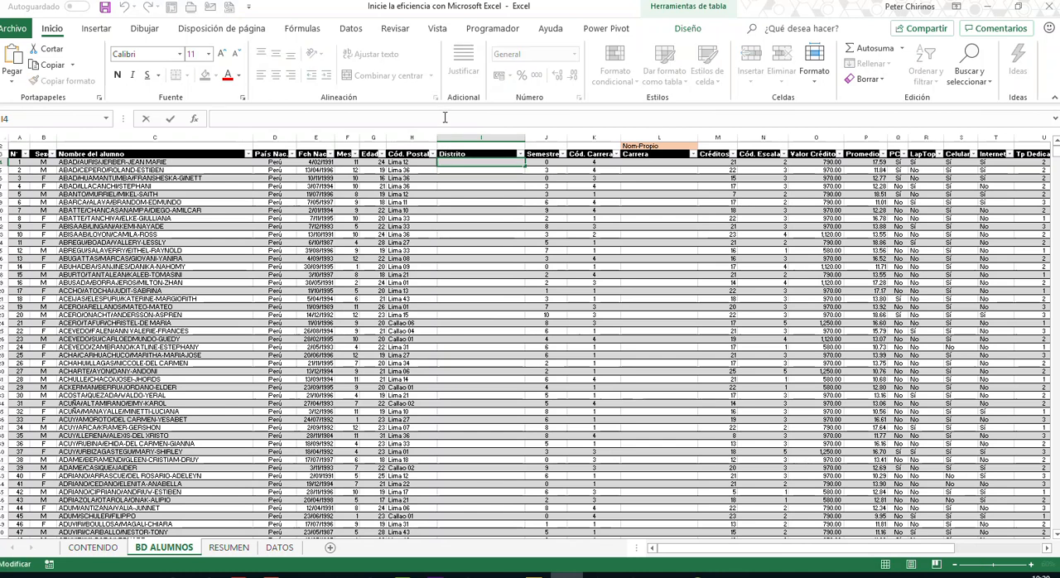
type("=")
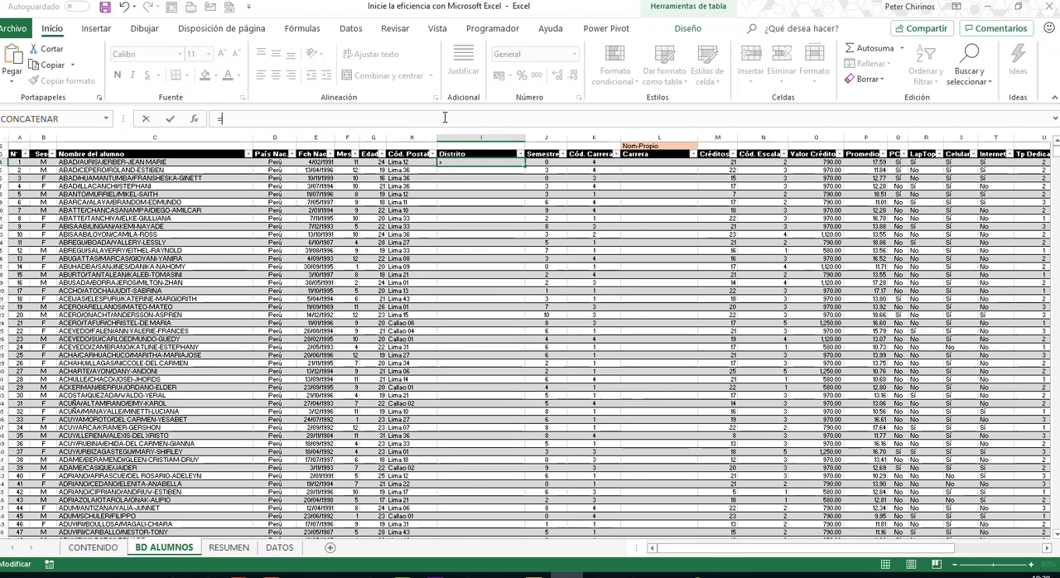
key("Escape")
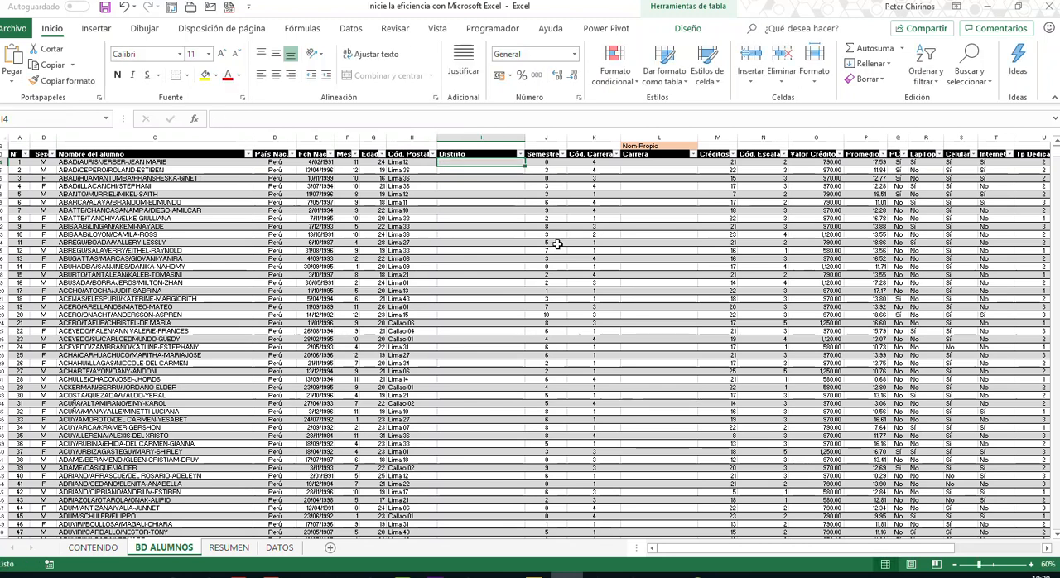
- Check again how postal codes pair with district names in the lookup table on DATOS
left_click(279, 547)
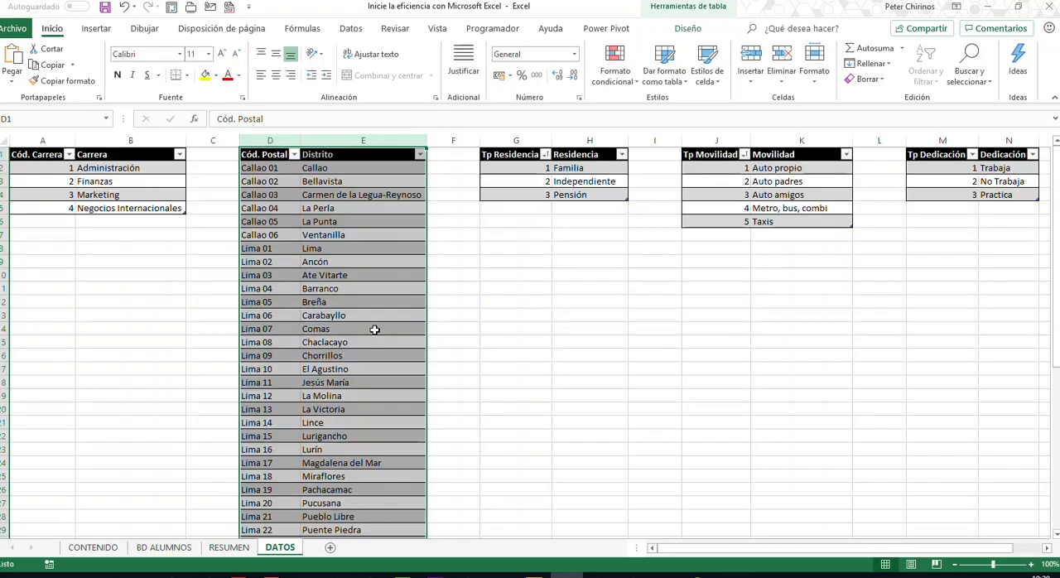
left_click(321, 262)
left_click(294, 213)
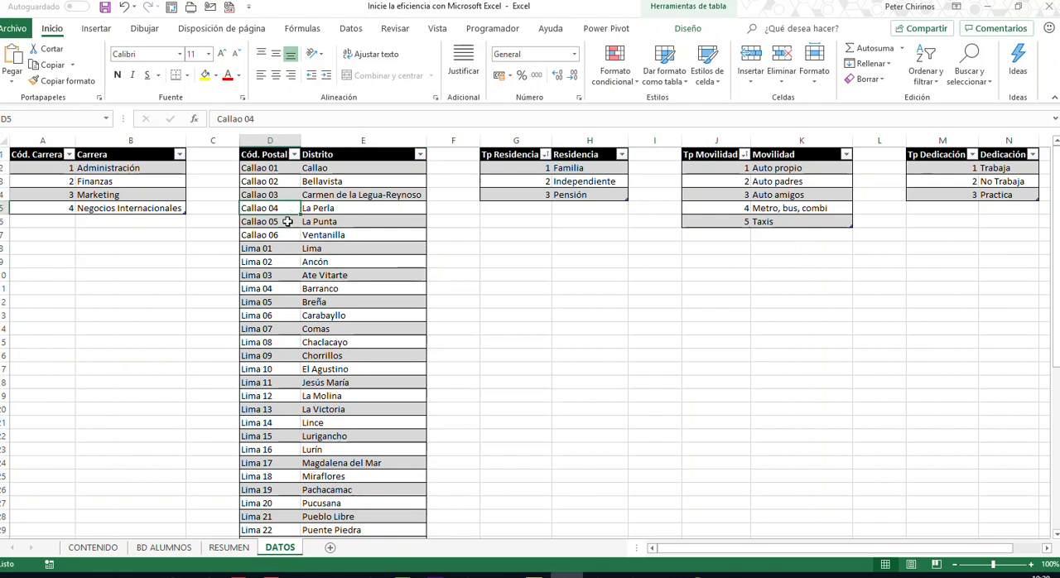
left_click(301, 251)
left_click(337, 275)
left_click(335, 352)
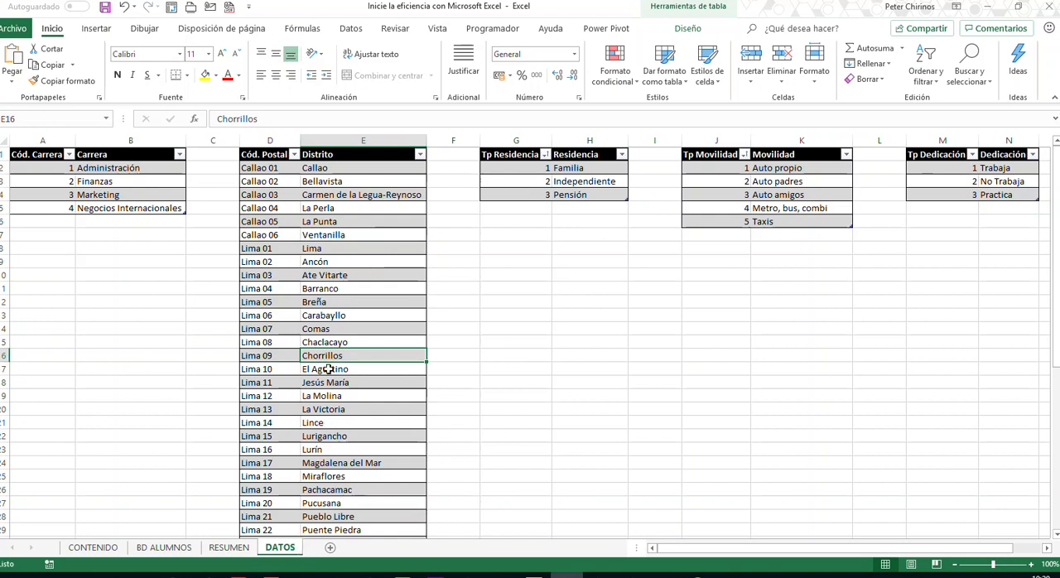
- Compare the postal codes and districts in the DATOS lookup table with the student records on the BD ALUMNOS sheet
left_click(289, 287)
left_click(342, 277)
left_click(286, 233)
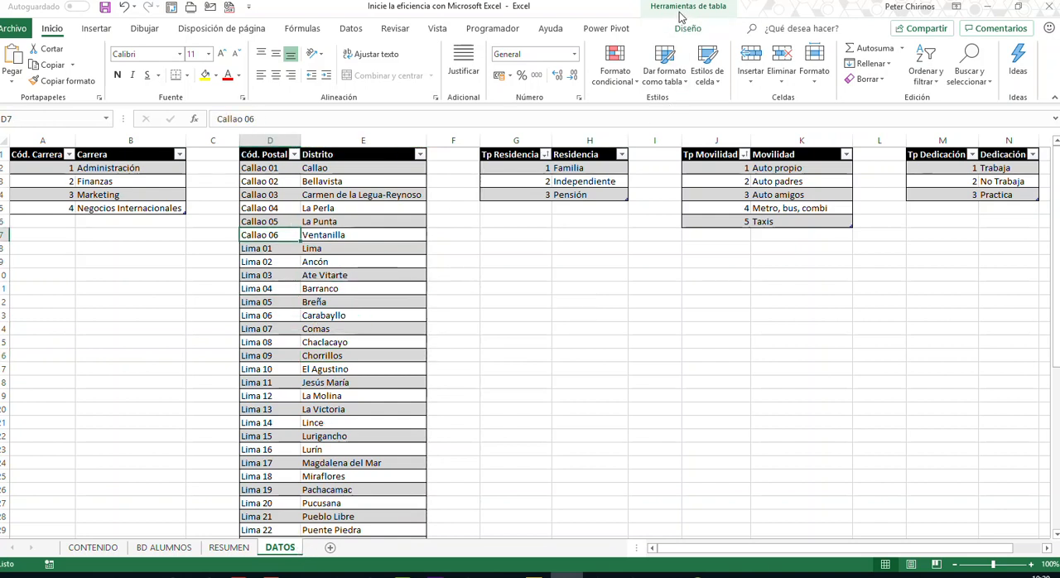
left_click(164, 548)
left_click_drag(196, 227, 782, 428)
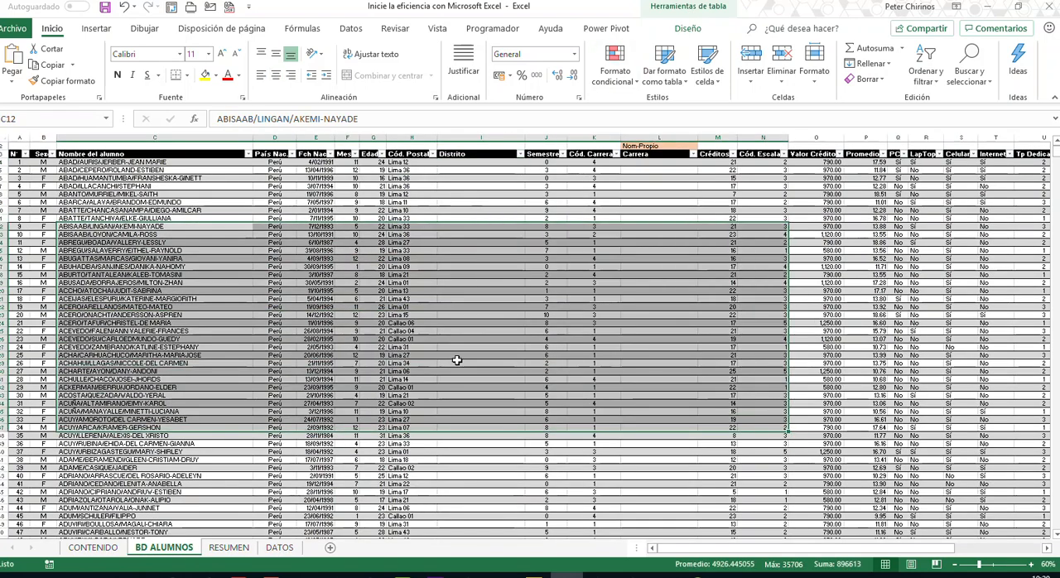
- Check the table name assigned to the Cód. Postal and Distrito lookup table on DATOS in its table design properties
left_click(280, 548)
left_click(342, 273)
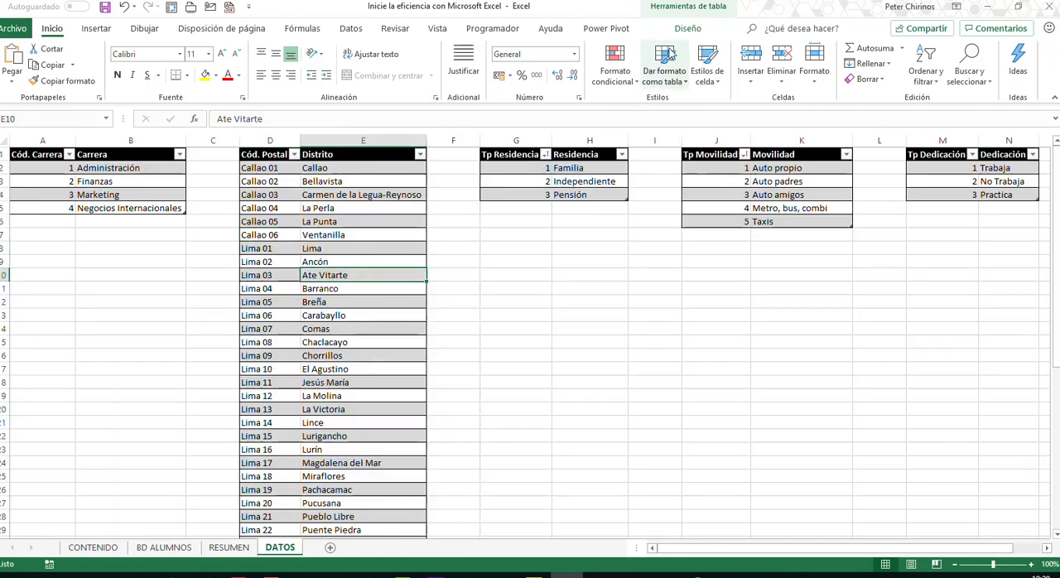
left_click(689, 30)
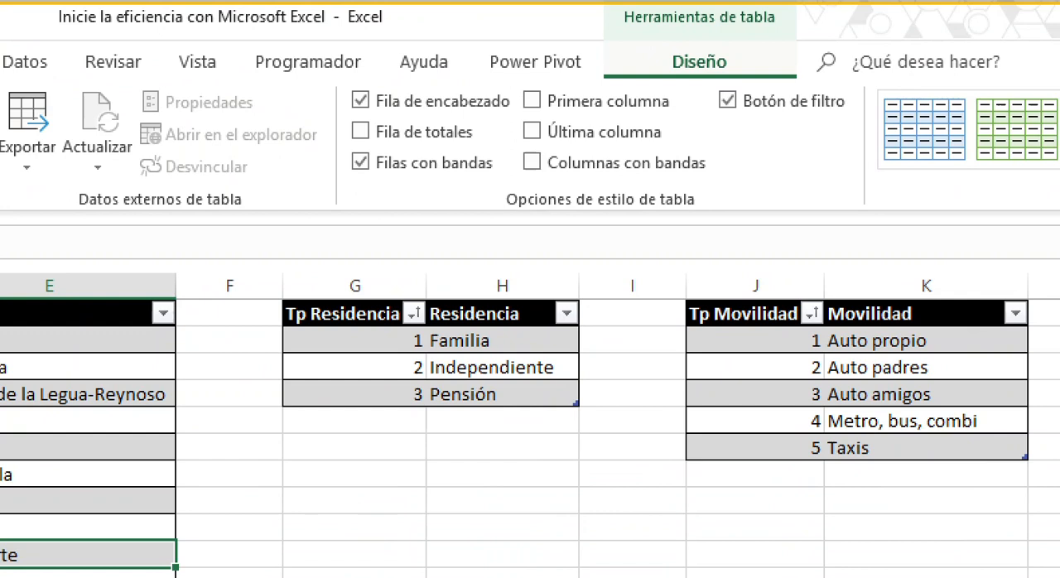
mouse_move(473, 32)
left_mouse_down()
mouse_move(645, 53)
mouse_move(691, 29)
mouse_move(690, 86)
left_mouse_up()
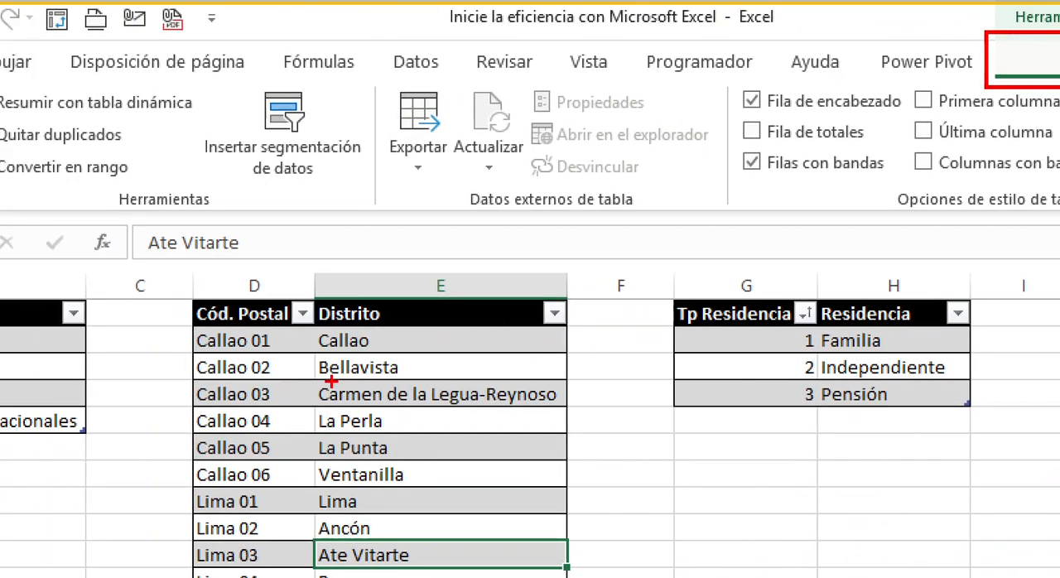
left_click_drag(331, 382, 402, 466)
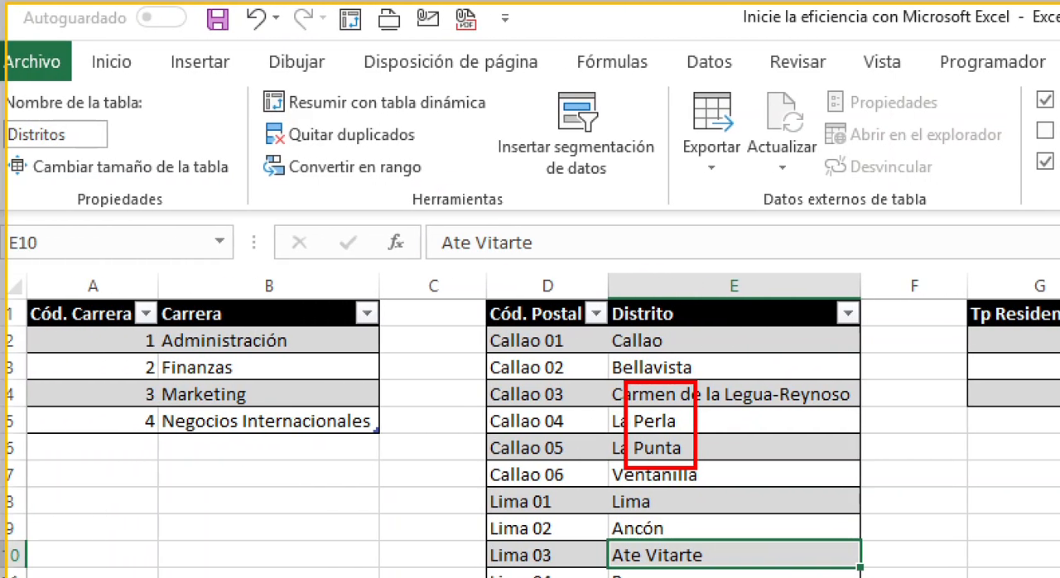
mouse_move(97, 114)
left_mouse_down()
mouse_move(68, 156)
mouse_move(7, 160)
left_mouse_up()
left_click_drag(93, 132, 188, 143)
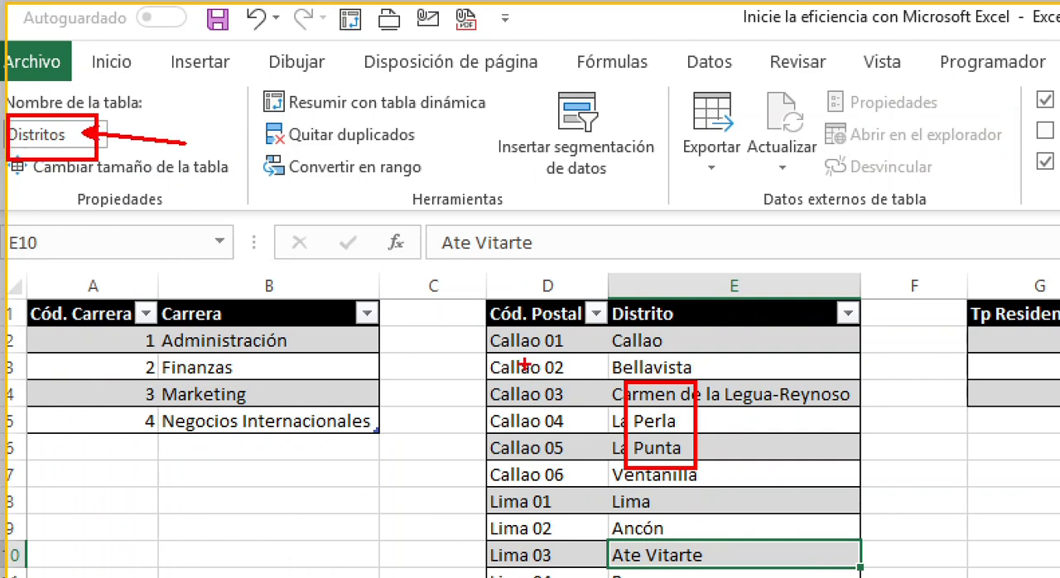
left_click_drag(477, 301, 862, 570)
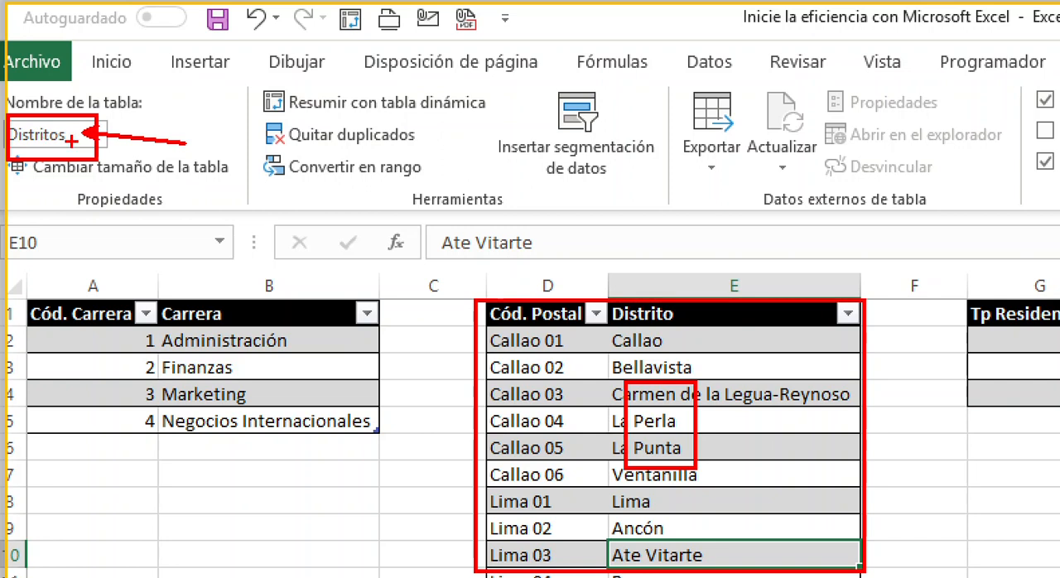
key("e")
mouse_move(16, 214)
left_mouse_down()
mouse_move(144, 267)
mouse_move(283, 279)
mouse_move(247, 282)
left_mouse_up()
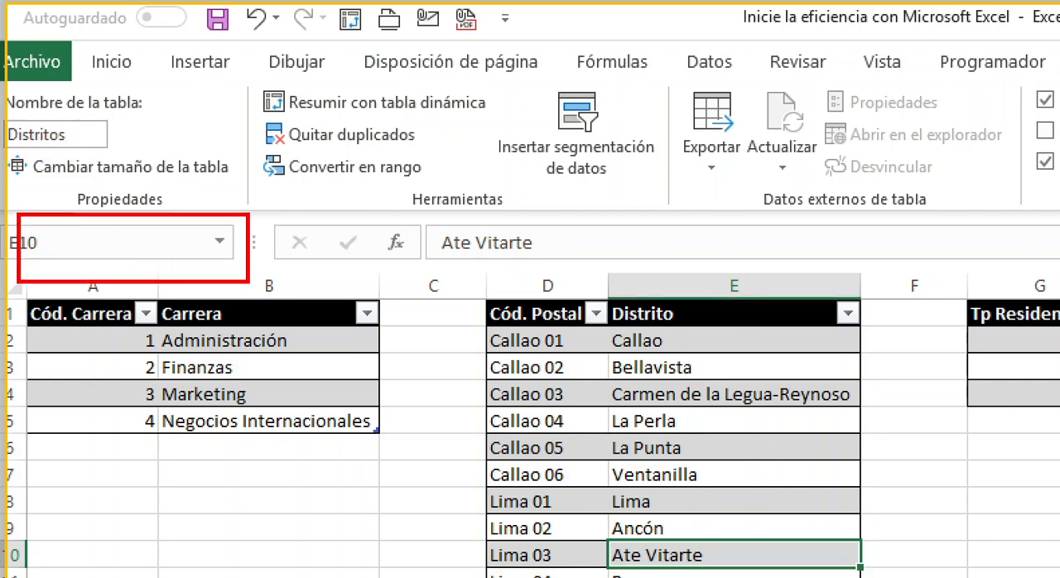
key("e")
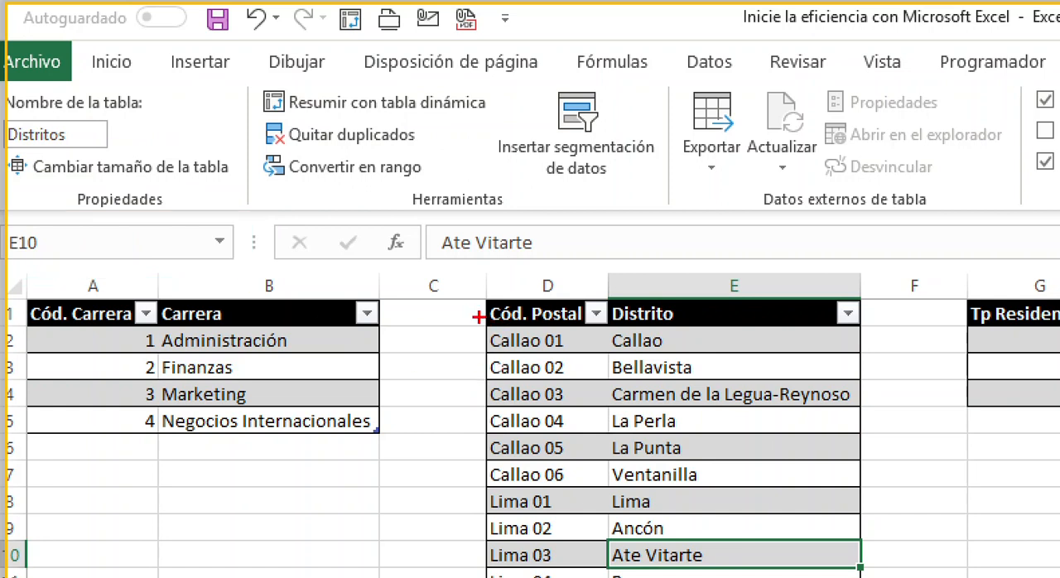
mouse_move(476, 291)
left_mouse_down()
mouse_move(718, 568)
mouse_move(883, 577)
left_mouse_up()
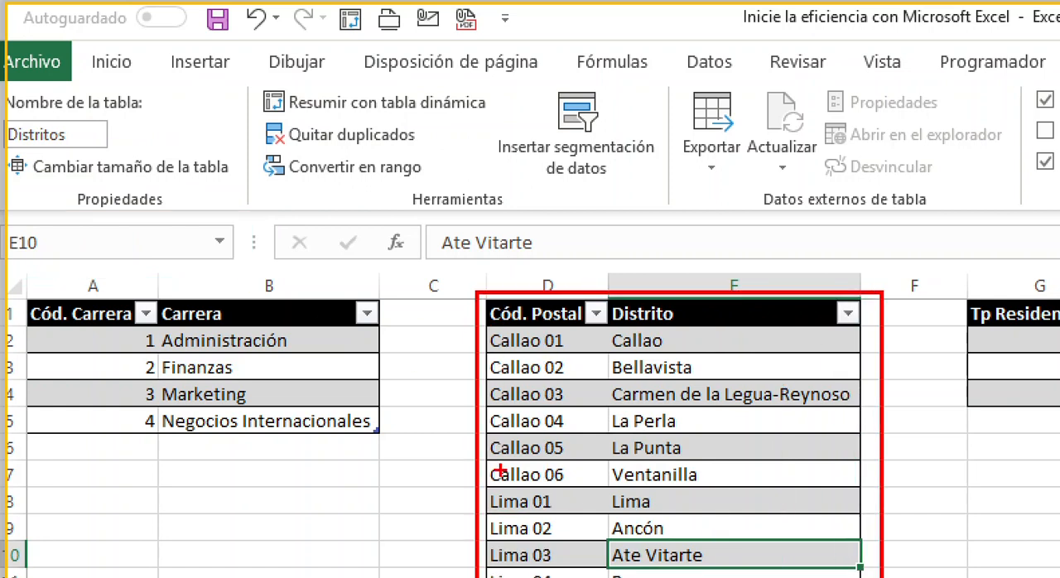
left_click_drag(83, 135, 151, 135)
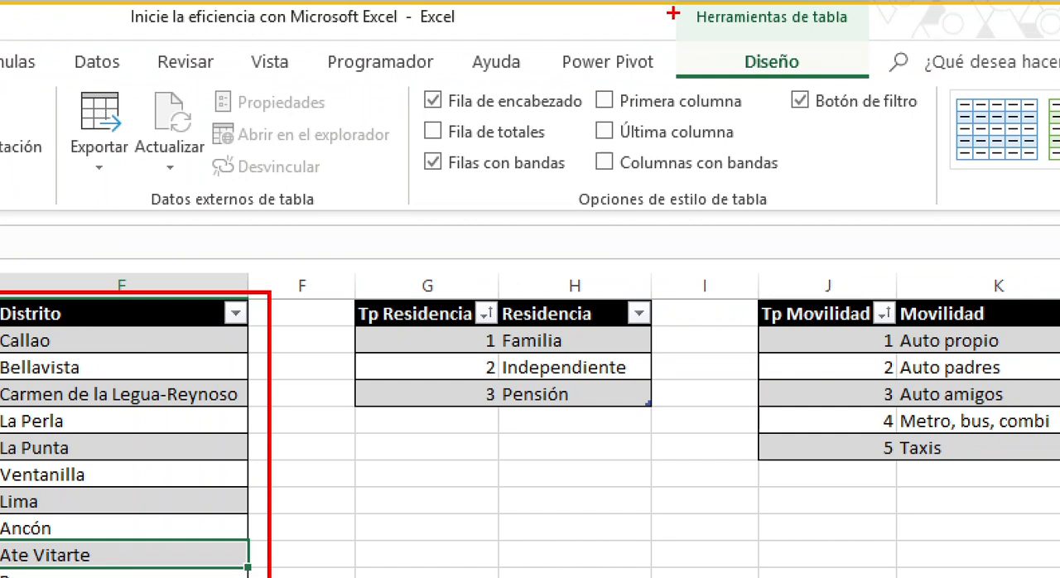
mouse_move(673, 13)
left_mouse_down()
mouse_move(839, 89)
mouse_move(888, 88)
left_mouse_up()
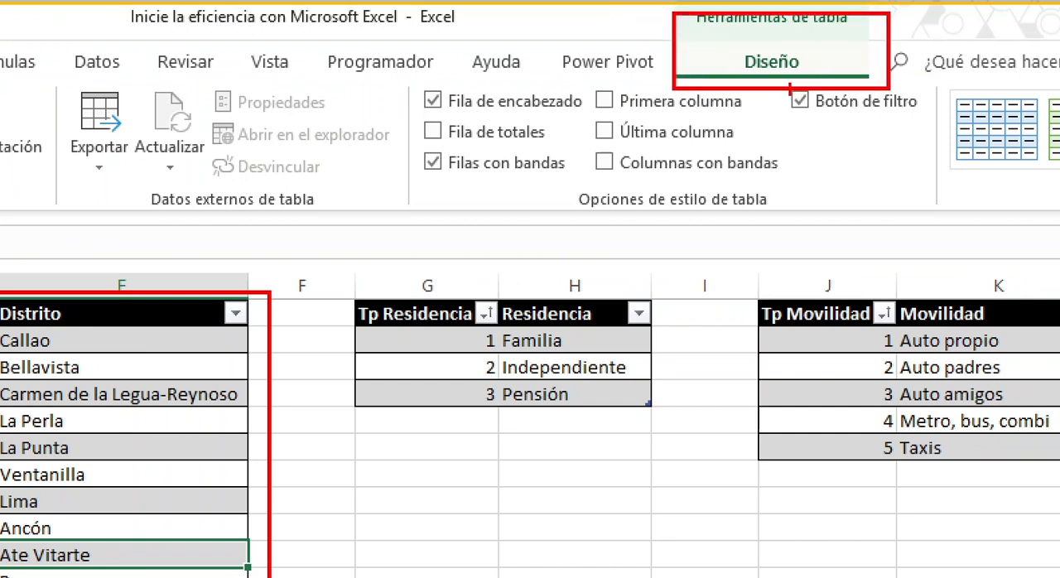
left_click_drag(777, 88, 777, 239)
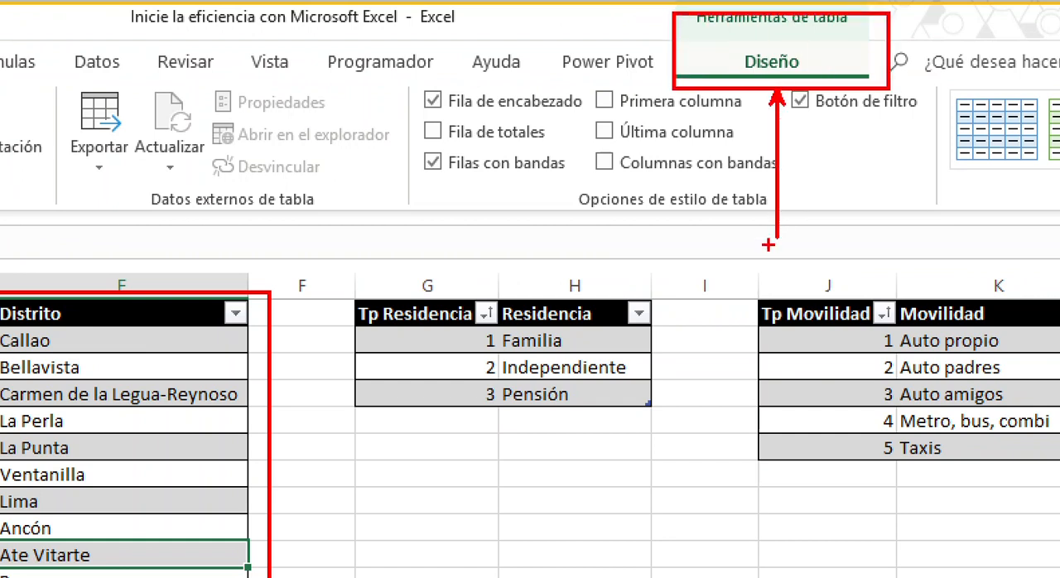
key("Escape")
left_click(110, 497)
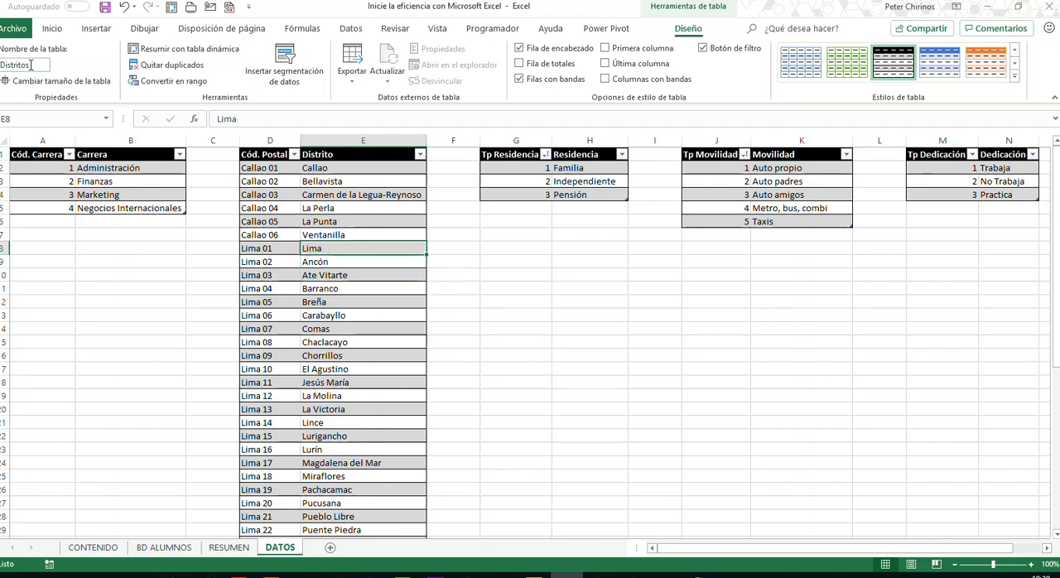
- Start a BUSCARV formula in the first Distrito cell of BD ALUMNOS, using the same row's Cód. Postal as the lookup value
left_click(172, 548)
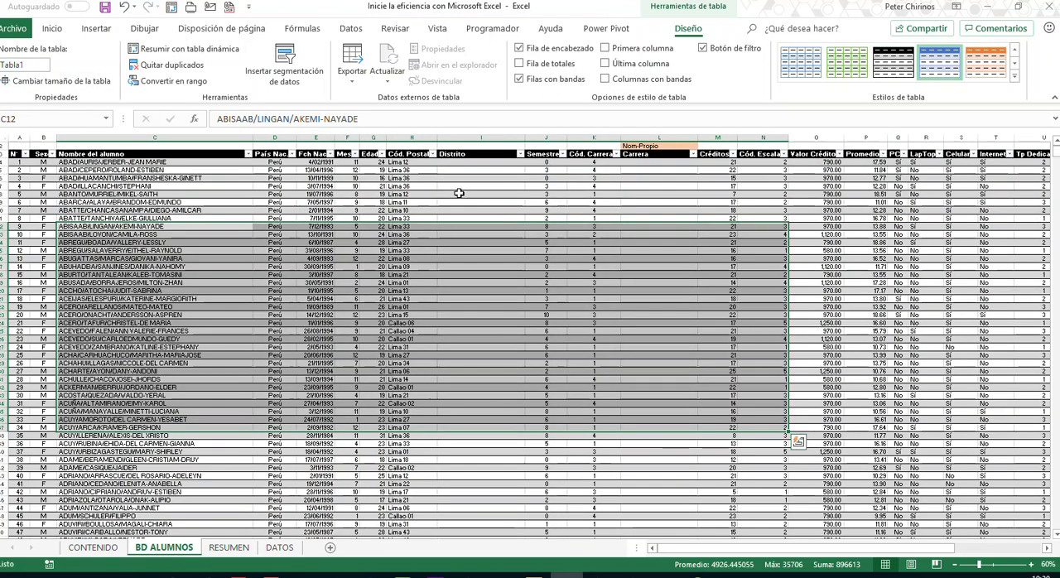
left_click(469, 166)
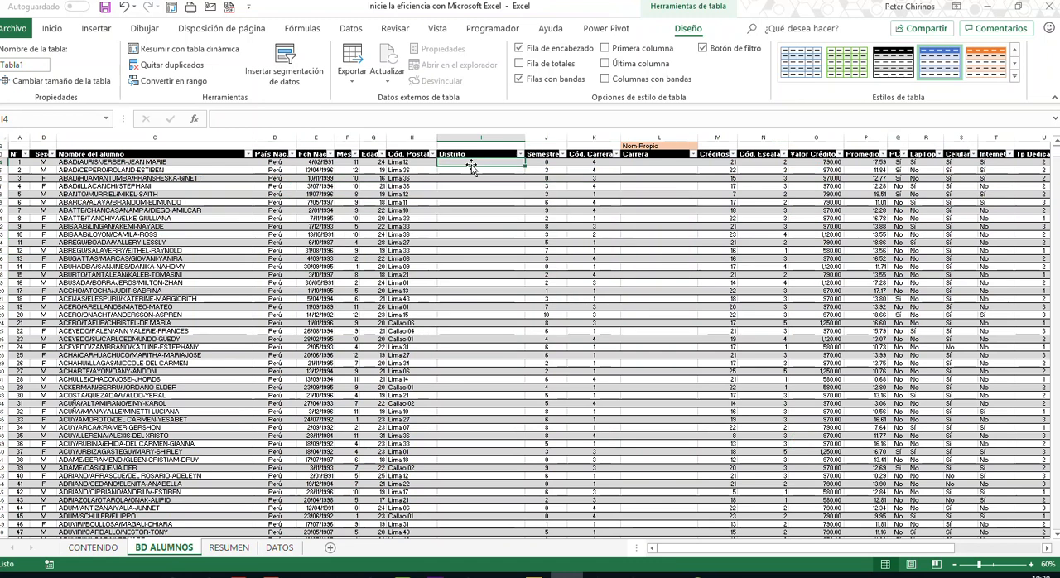
left_click(347, 119)
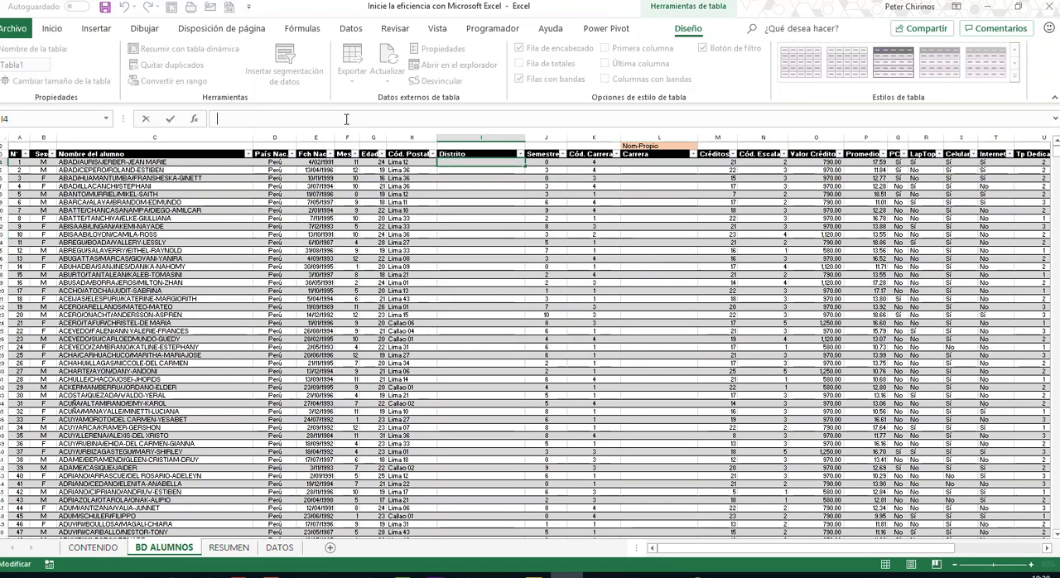
type("=bus")
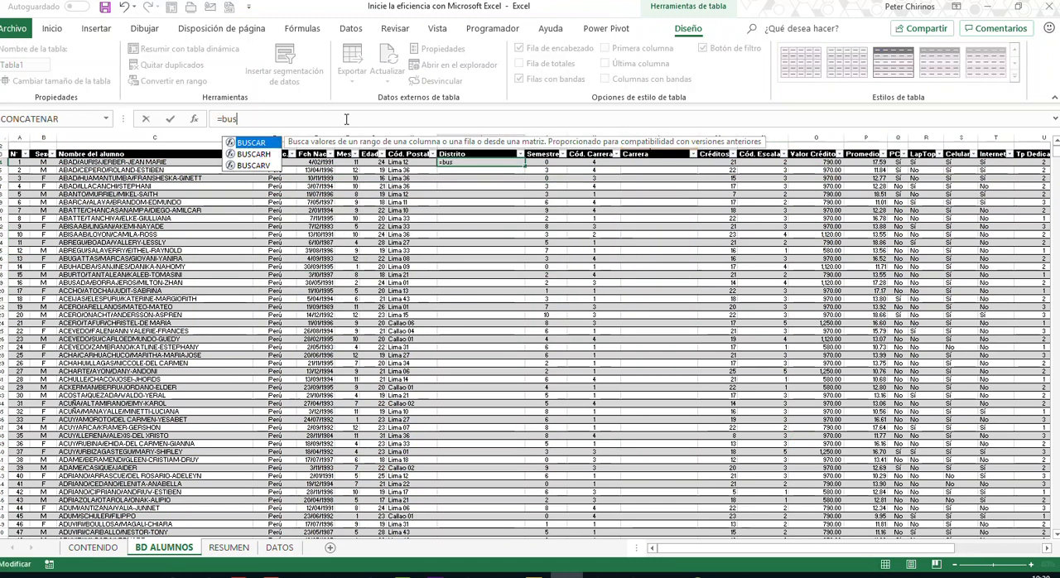
key("Down")
key("Down")
key("Tab")
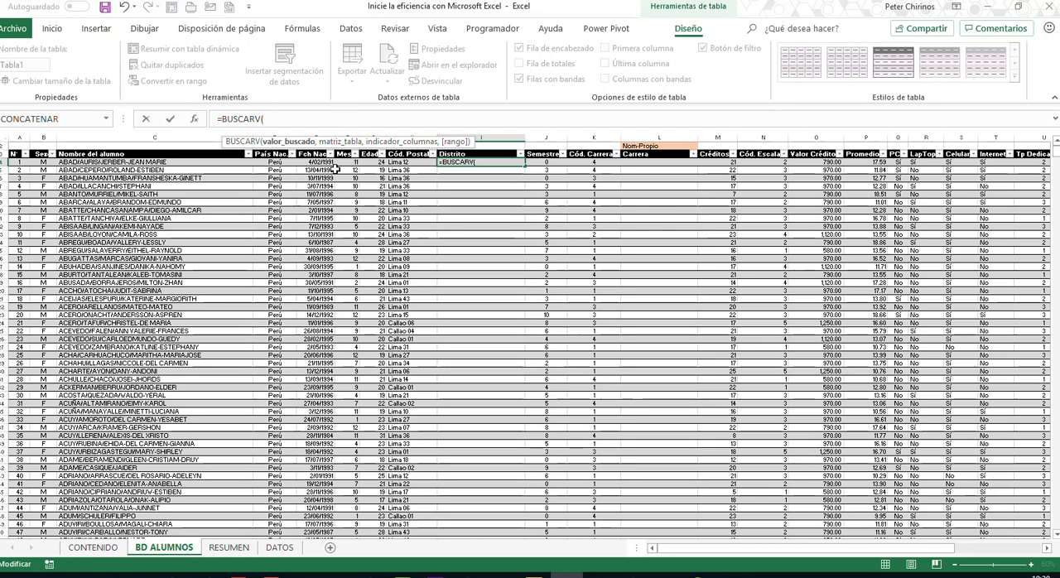
left_click(421, 162)
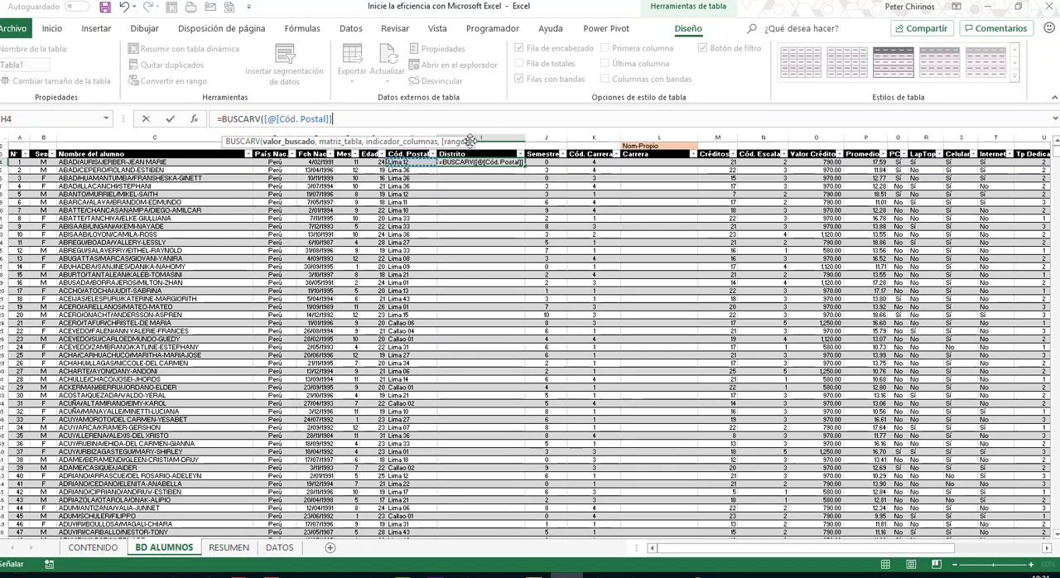
left_click_drag(469, 141, 513, 190)
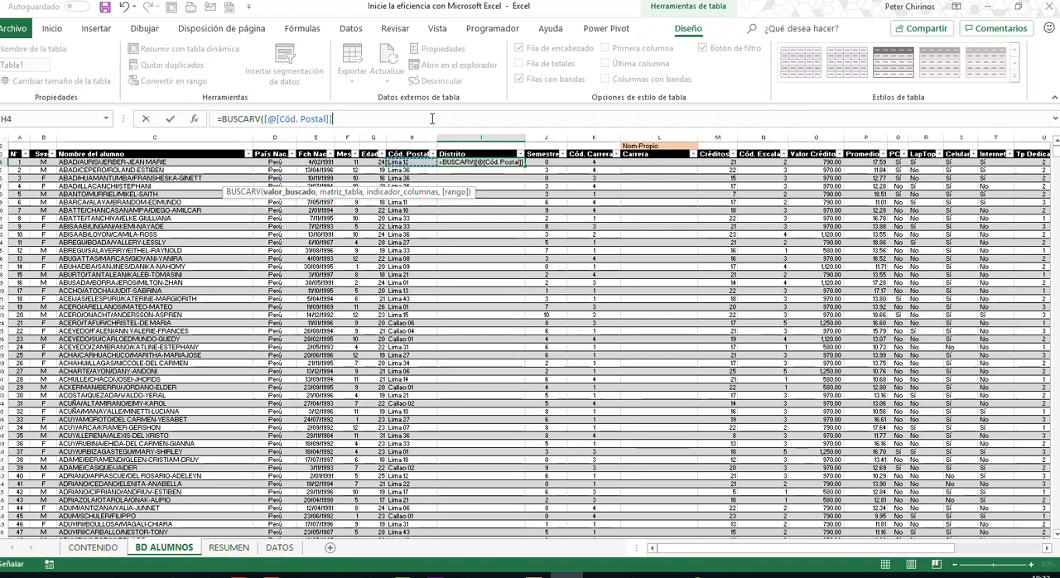
- Complete the BUSCARV formula with the Distritos table, column 2 and FALSO for exact match, and enter it in the Distrito column
type(",")
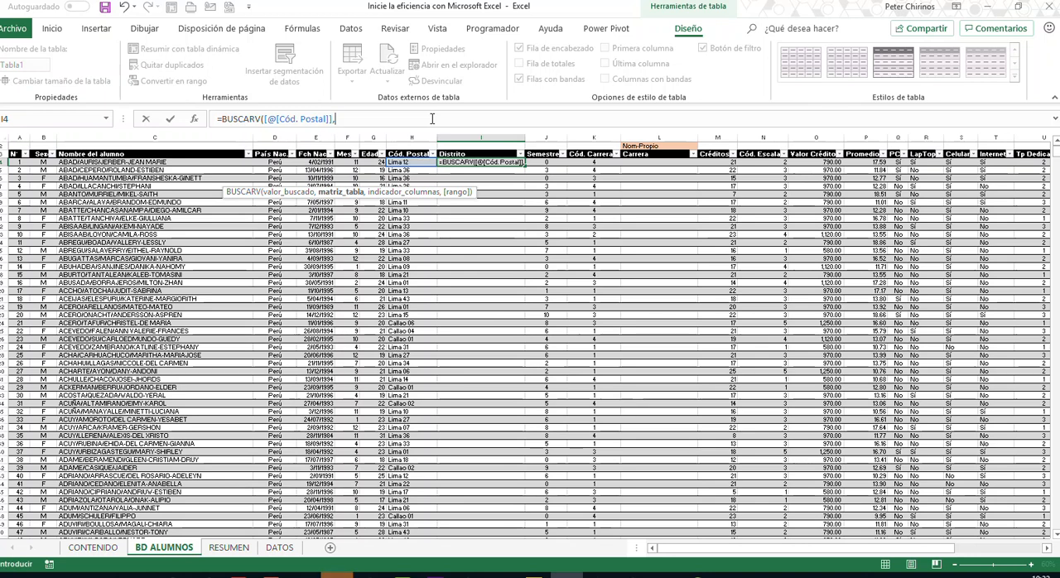
type("dis")
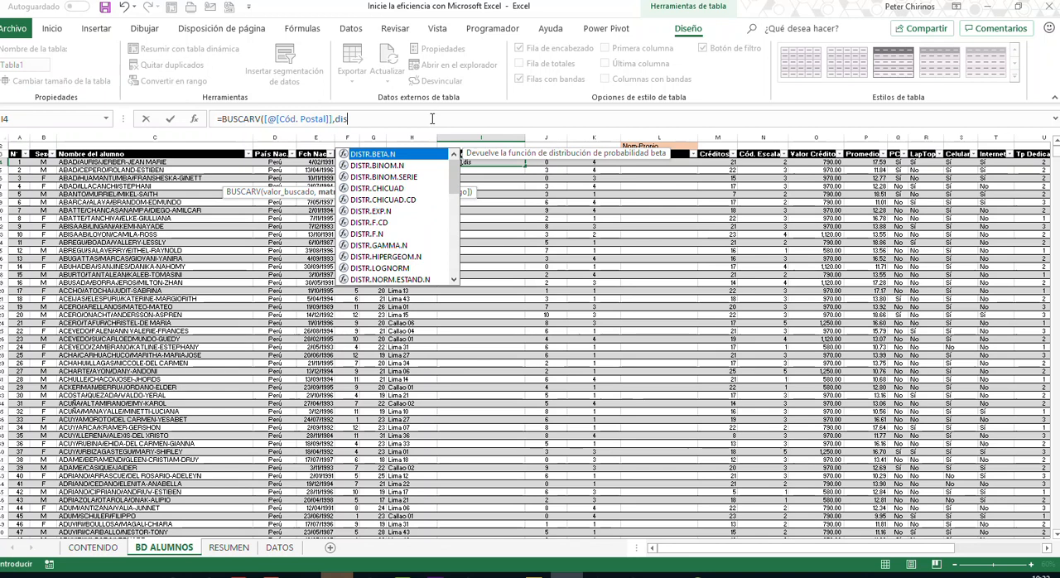
type("tri")
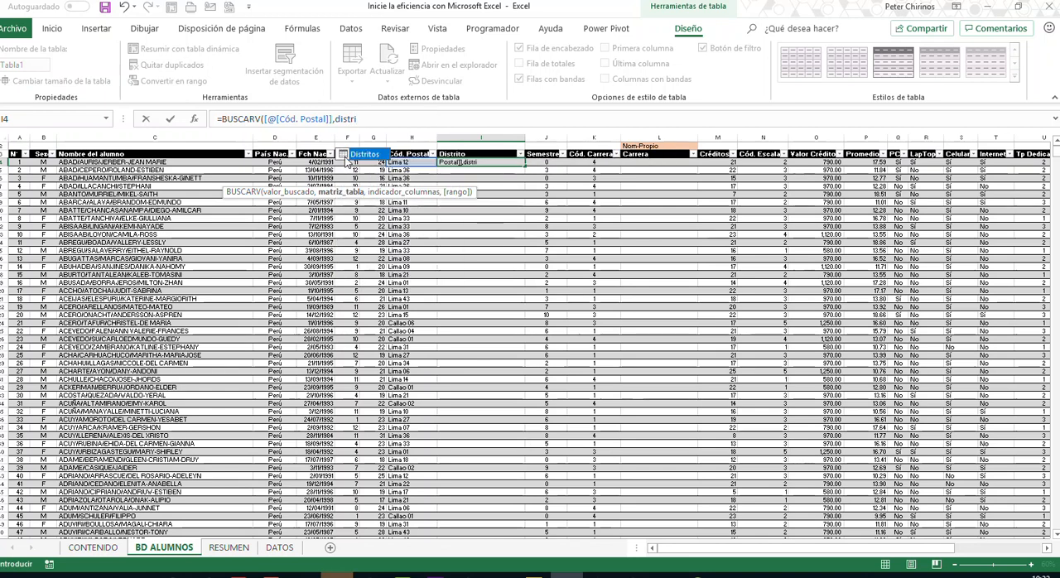
double_click(361, 156)
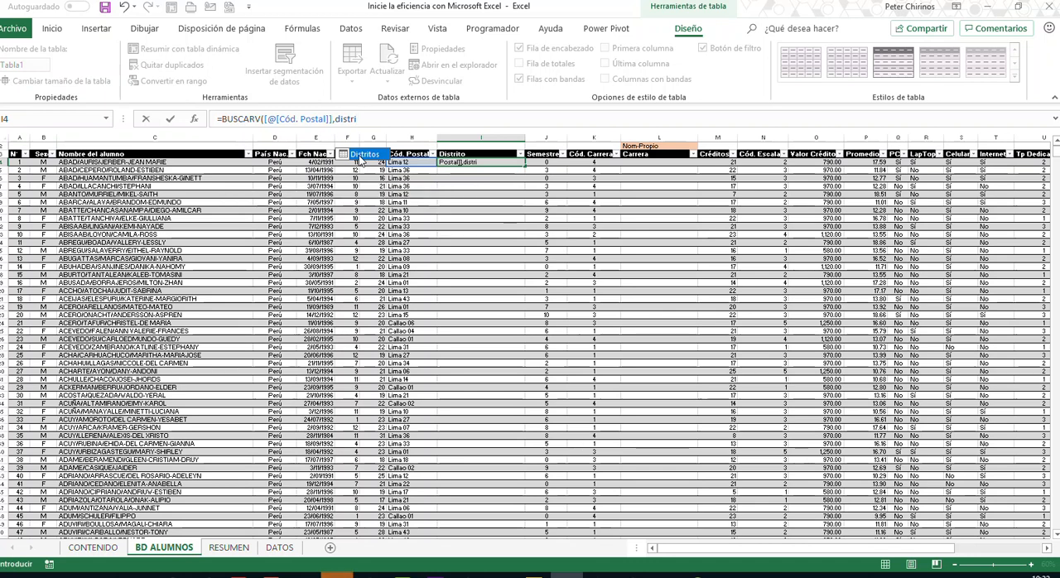
type(",2,")
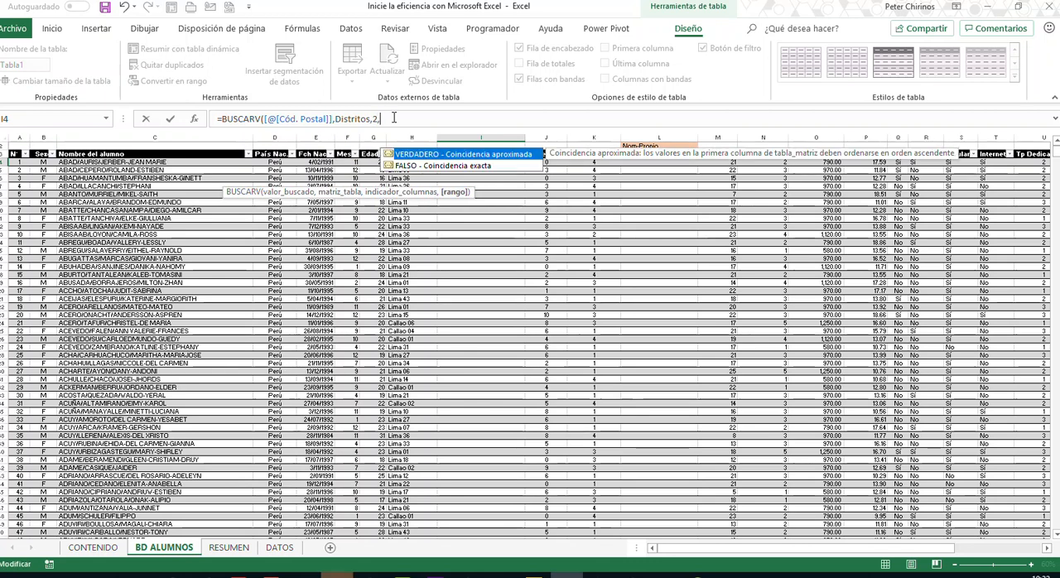
type("falso)")
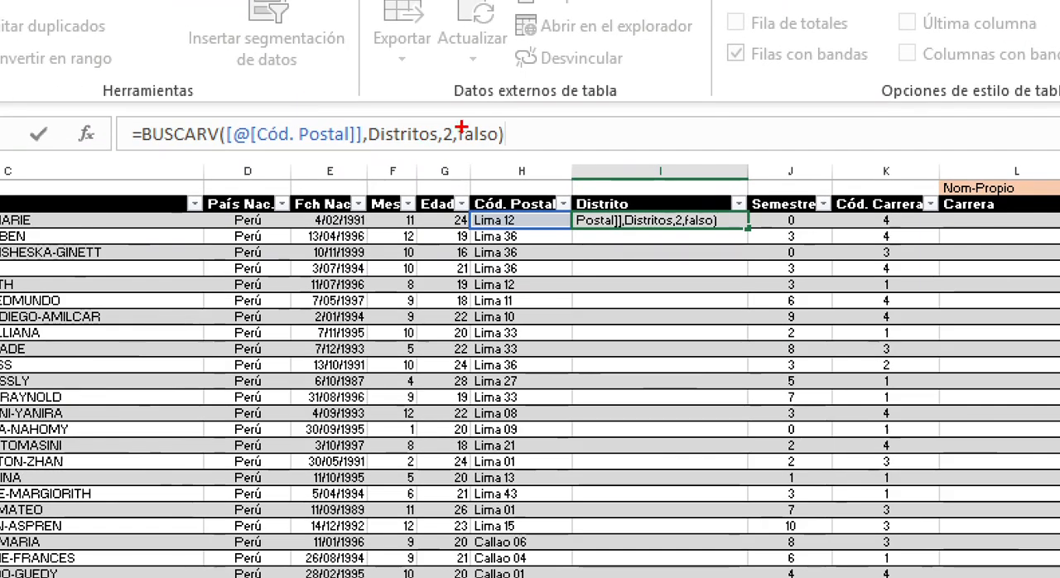
mouse_move(229, 116)
left_mouse_down()
mouse_move(272, 161)
mouse_move(366, 160)
left_mouse_up()
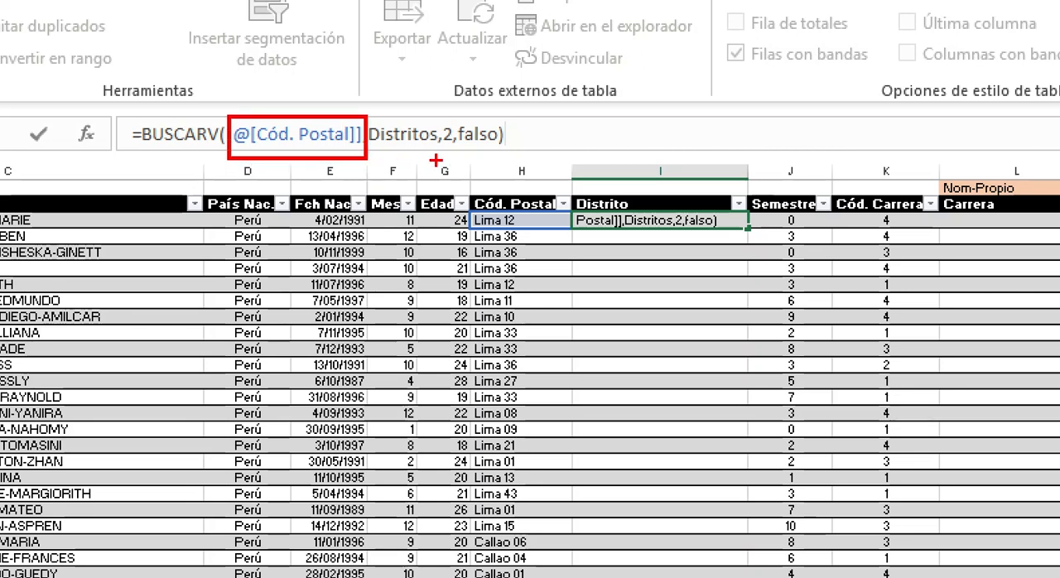
left_click_drag(398, 149, 399, 258)
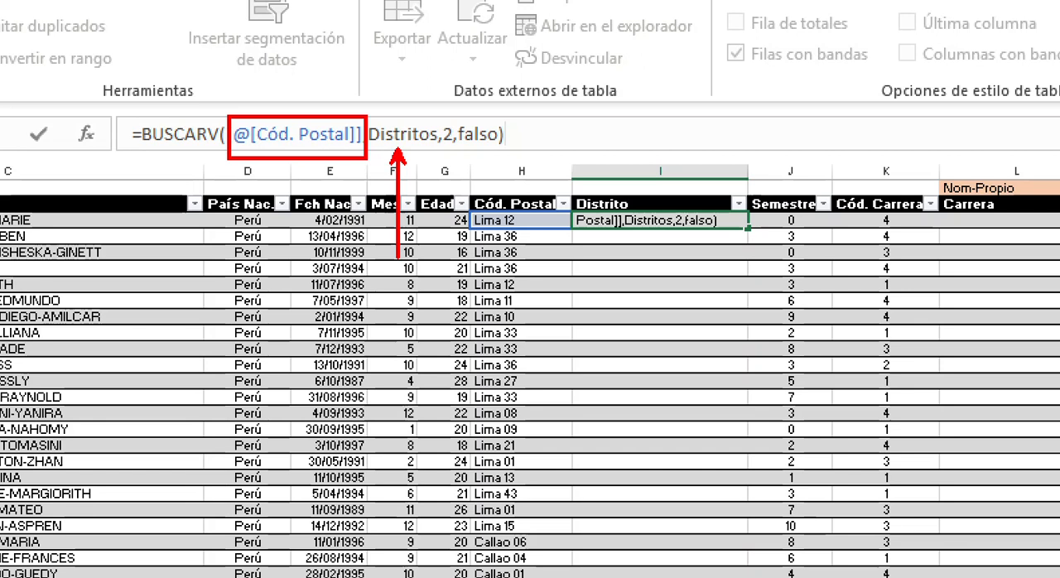
key("Escape")
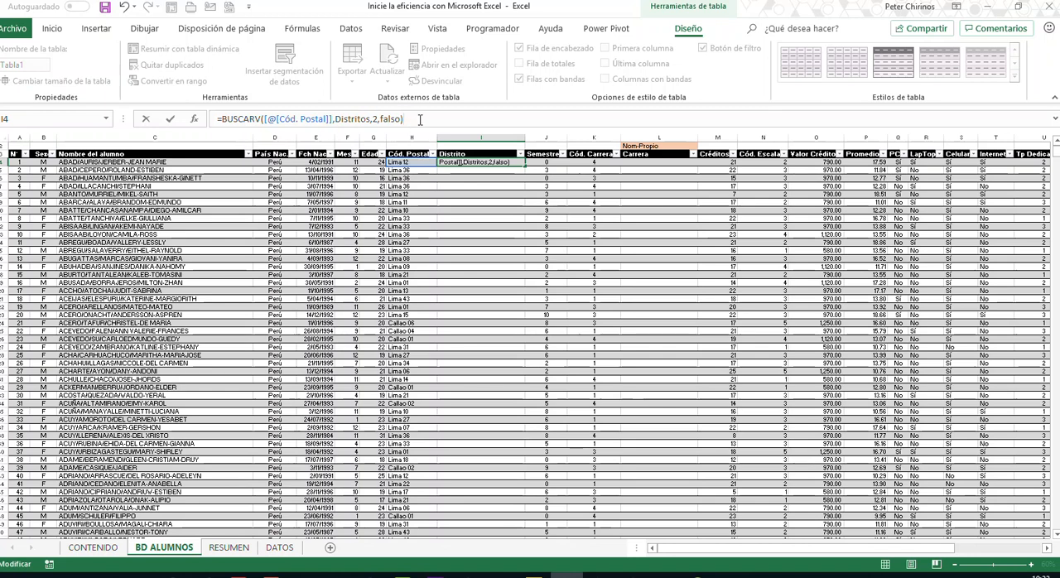
key("Return")
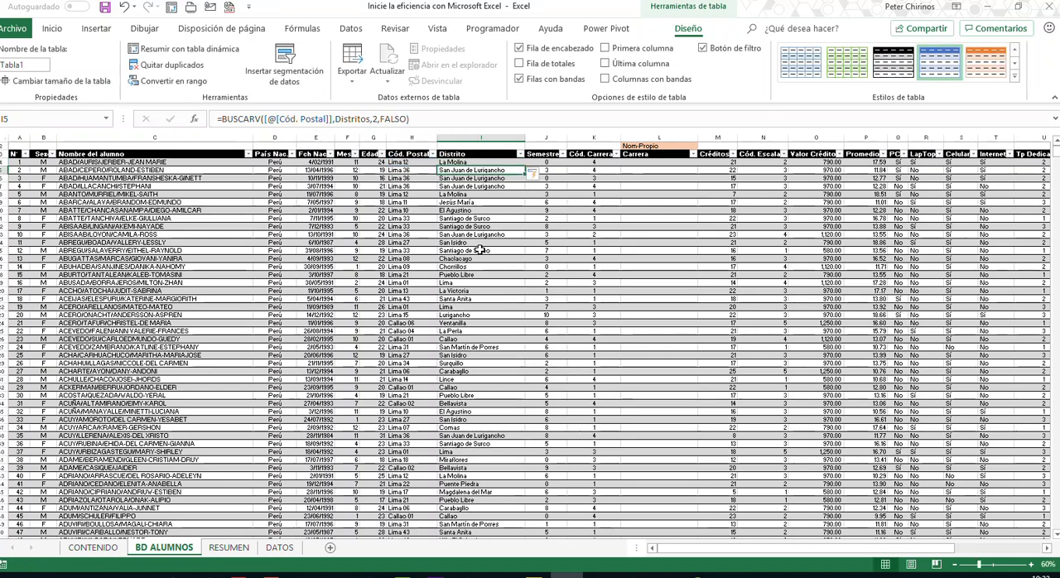
- Review the district names and BUSCARV formula down the Distrito column of the student table
left_click(480, 225)
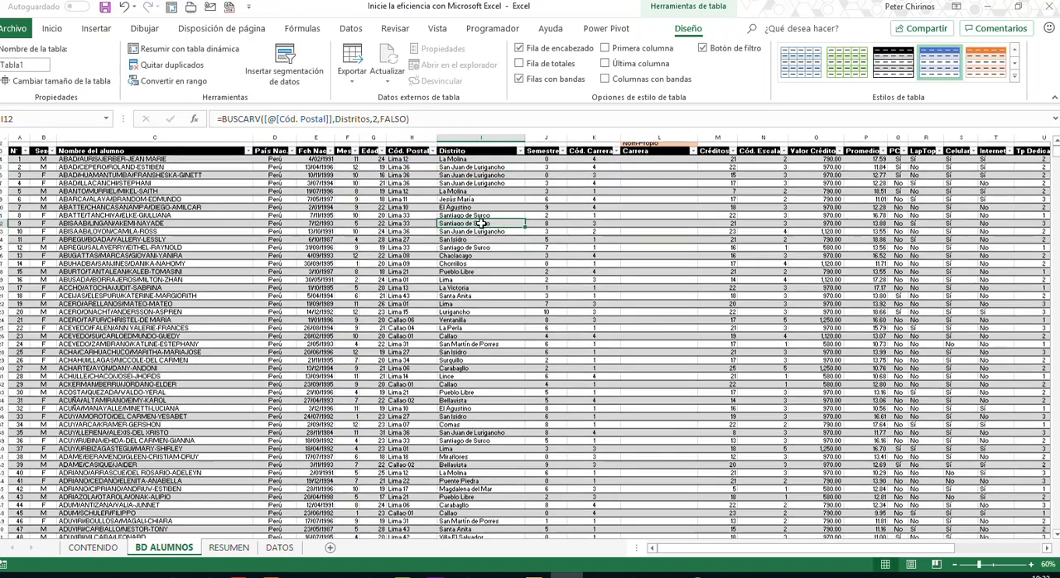
scroll(482, 223, "down", 6)
scroll(482, 224, "up", 7)
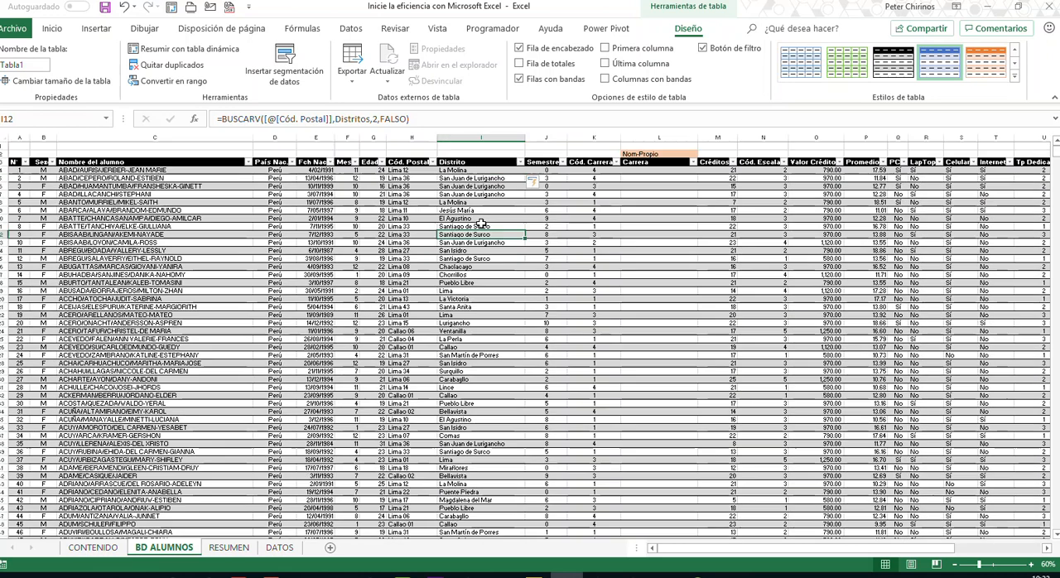
left_click(488, 172)
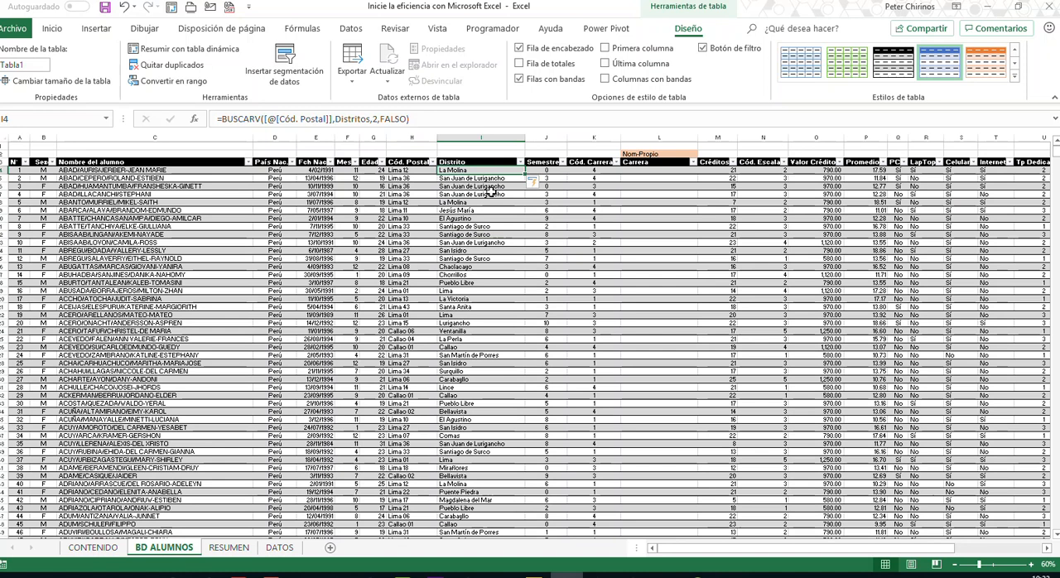
- Examine the Cód. Carrera column in BD ALUMNOS and the matching Cód. Carrera and Carrera lookup table on DATOS, including its table name
left_click(659, 169)
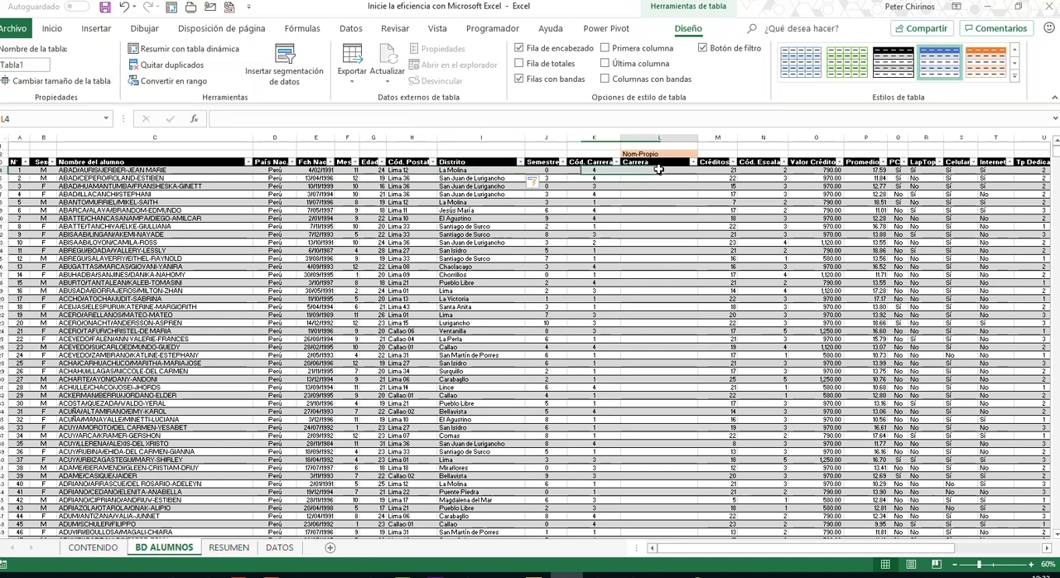
left_click(585, 171)
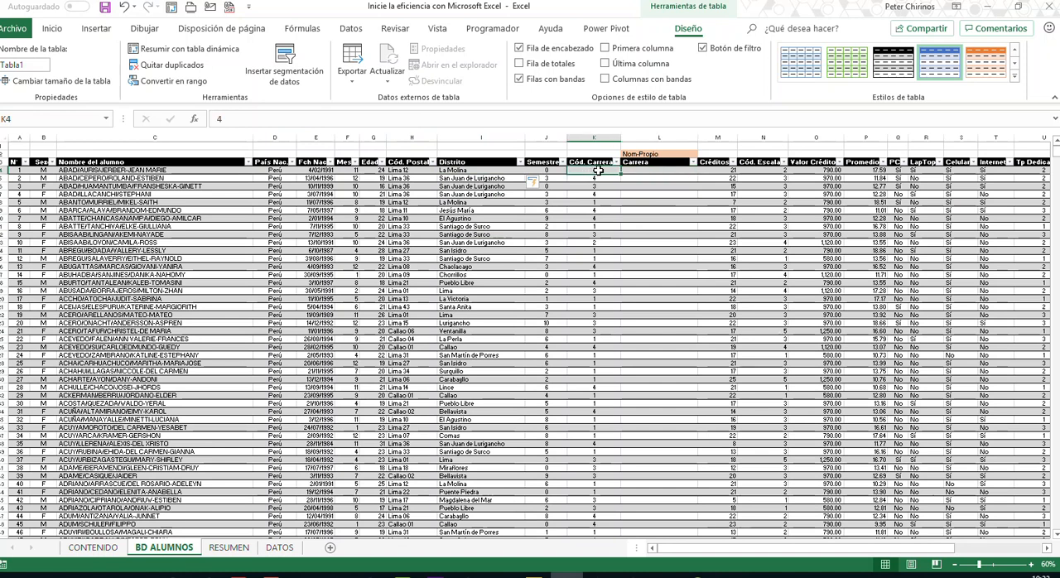
left_click_drag(632, 170, 593, 242)
left_click(280, 548)
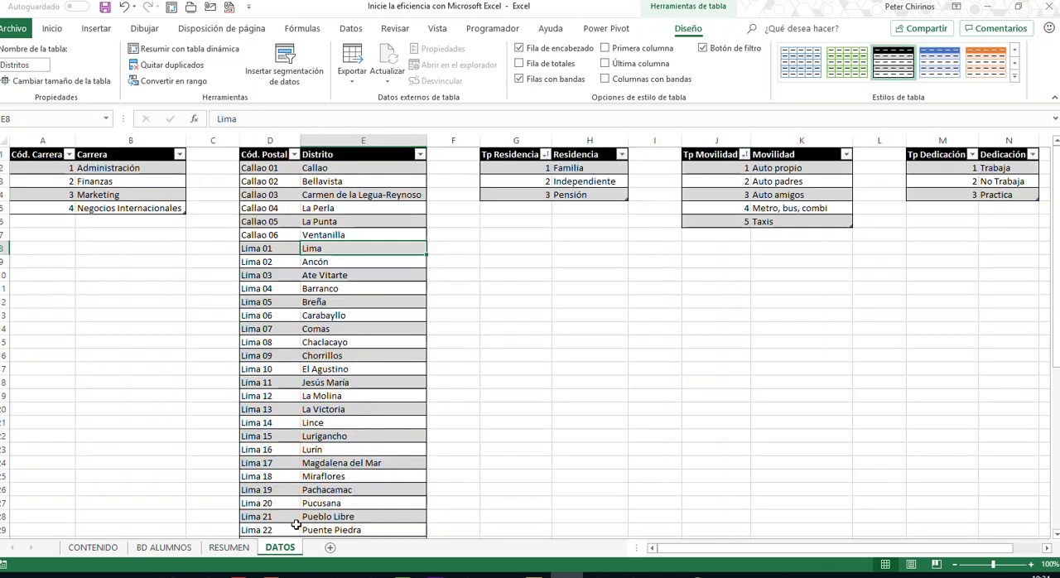
left_click(51, 171)
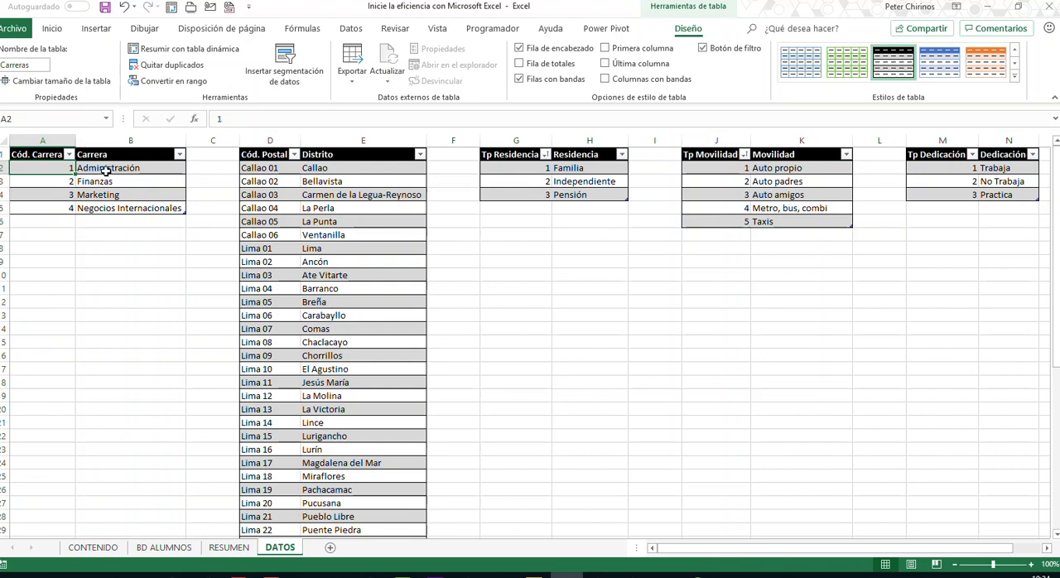
left_click(104, 169)
left_click(108, 182)
left_click(109, 195)
left_click(111, 208)
left_click(110, 196)
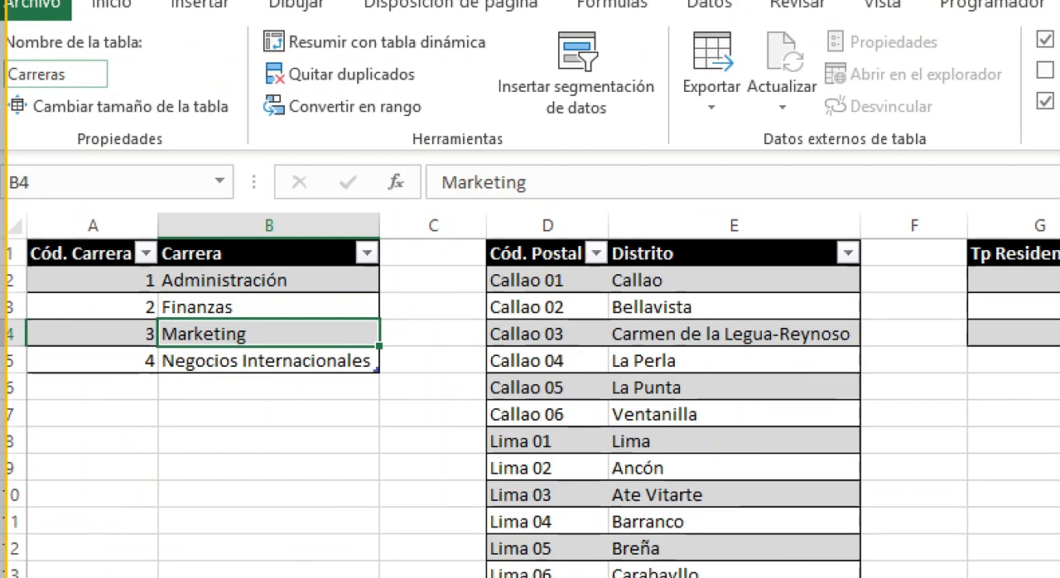
mouse_move(24, 240)
left_mouse_down()
mouse_move(52, 343)
mouse_move(369, 394)
left_mouse_up()
mouse_move(83, 76)
left_mouse_down()
mouse_move(189, 245)
mouse_move(398, 249)
mouse_move(369, 240)
left_mouse_up()
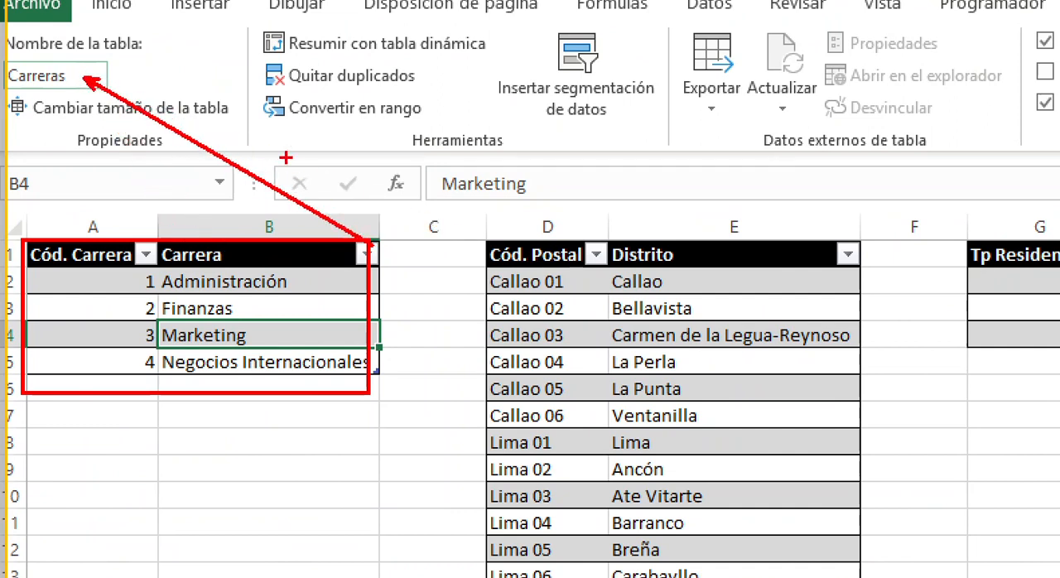
mouse_move(126, 68)
left_mouse_down()
mouse_move(147, 72)
mouse_move(180, 40)
left_mouse_up()
left_click_drag(60, 162, 99, 199)
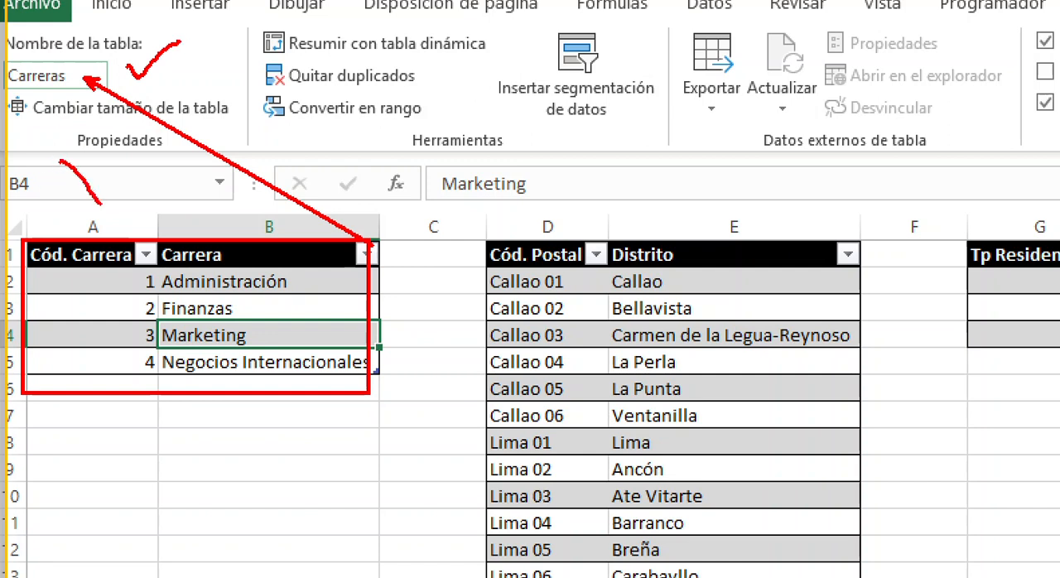
left_click_drag(112, 164, 84, 202)
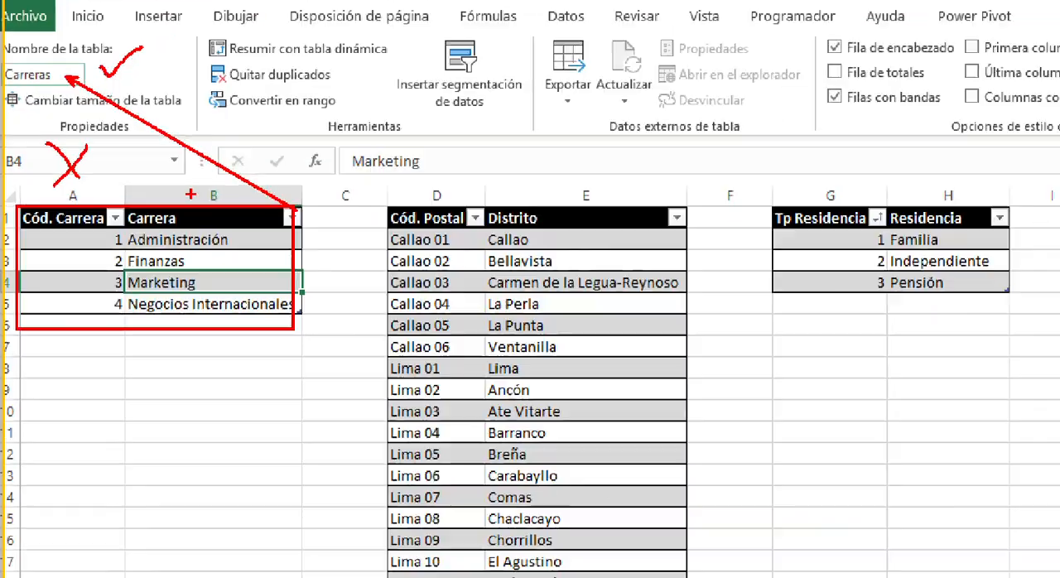
key("Escape")
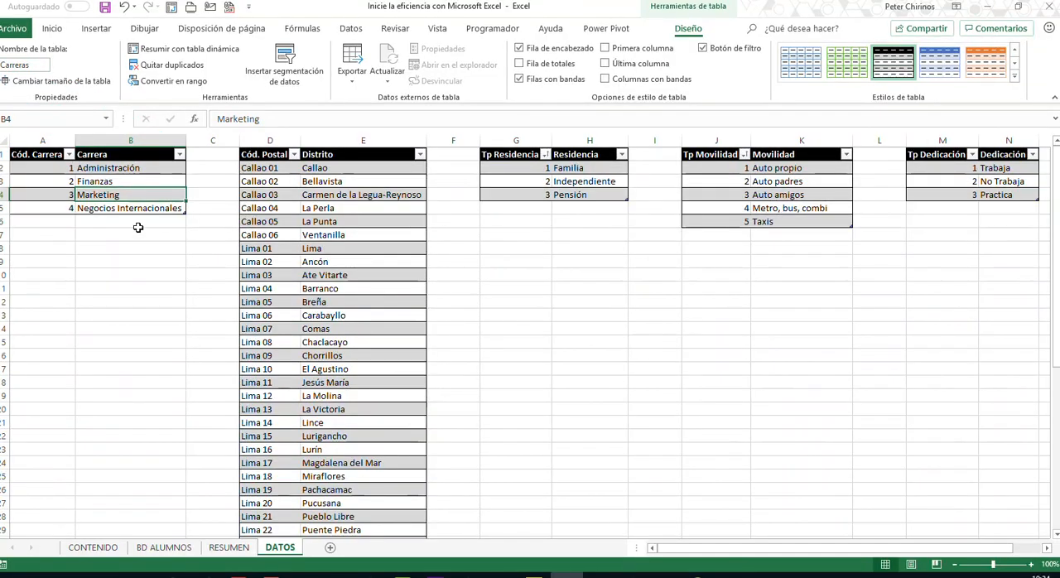
- Check how a career code pairs with its career name in the lookup table on DATOS
left_click(58, 183)
left_click(103, 184)
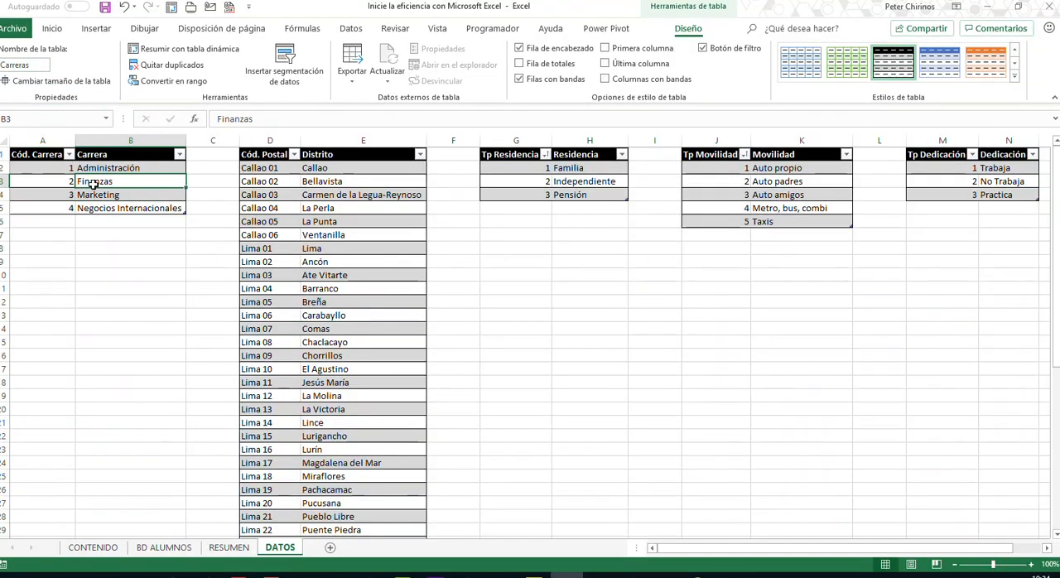
left_click(60, 184)
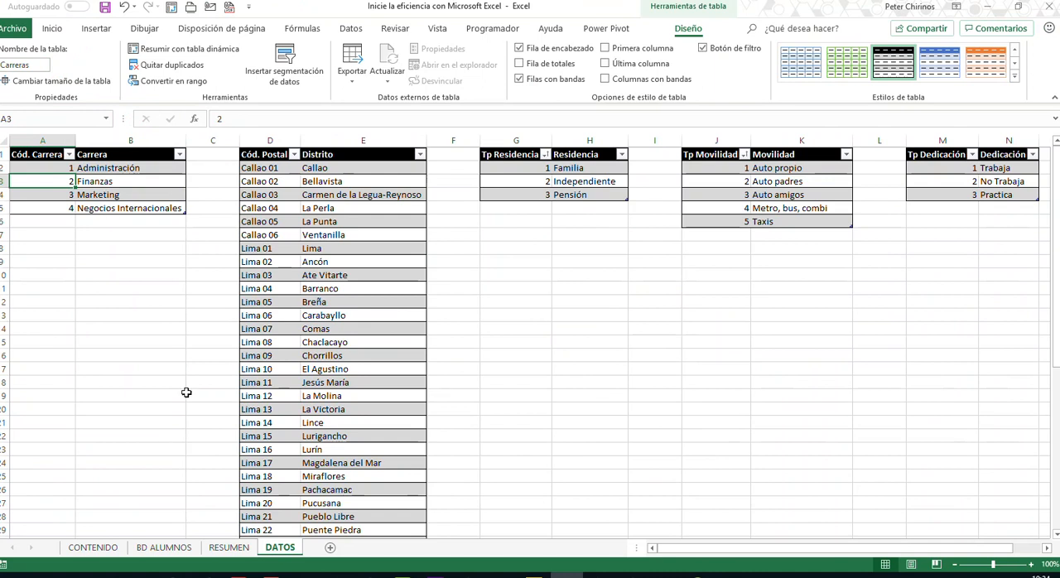
- Start a BUSCARV formula in the first Carrera cell of BD ALUMNOS, using the same row's Cód. Carrera as the lookup value
left_click(169, 547)
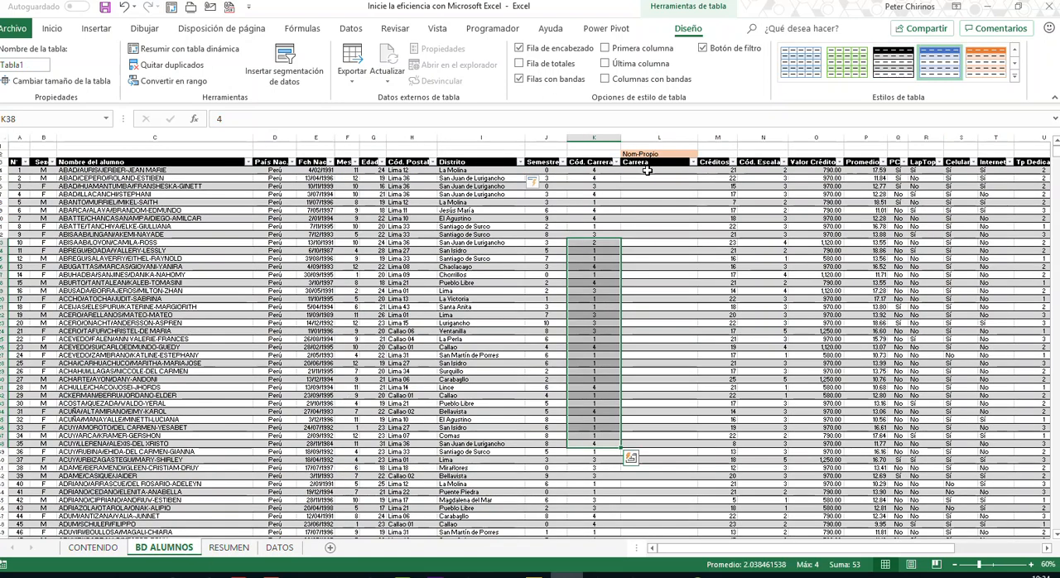
left_click(648, 168)
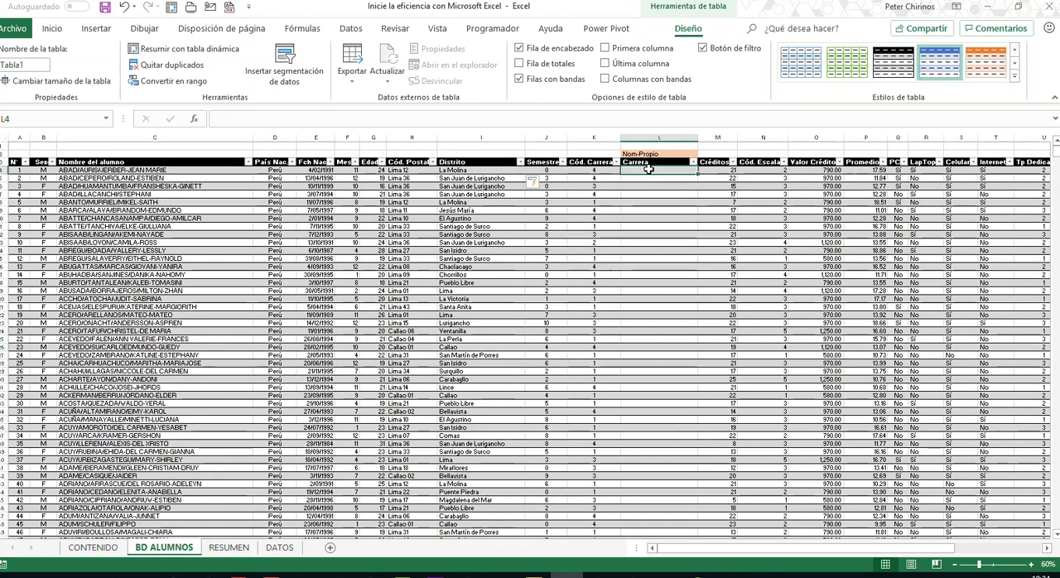
type("=bus")
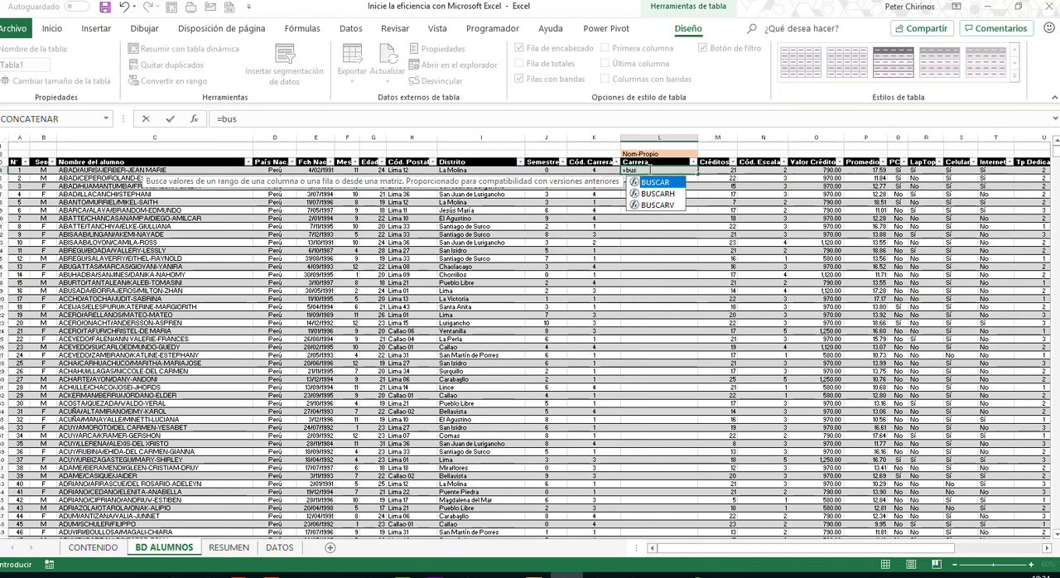
key("Down")
key("Down")
key("Tab")
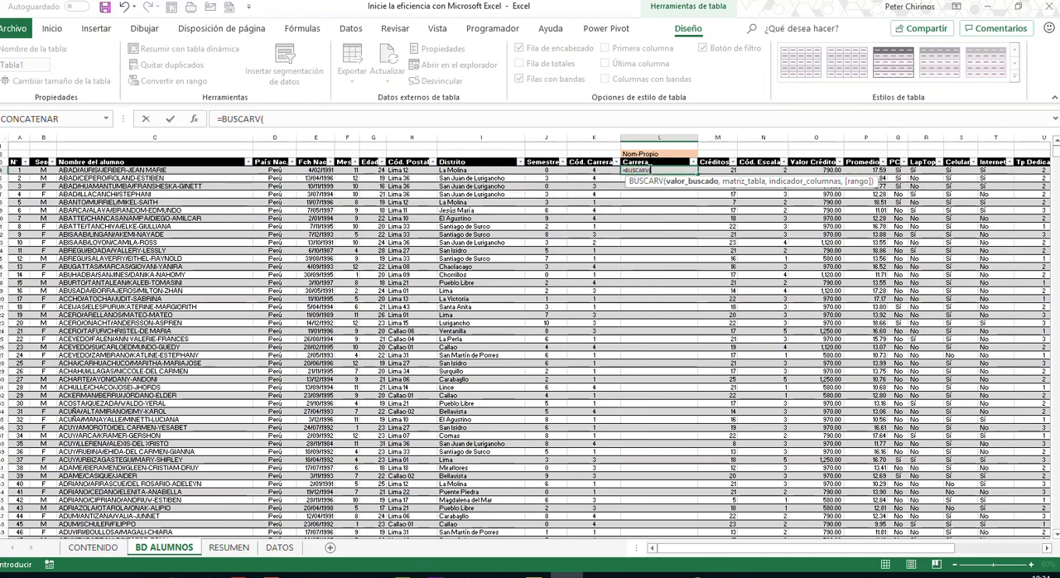
left_click(610, 170)
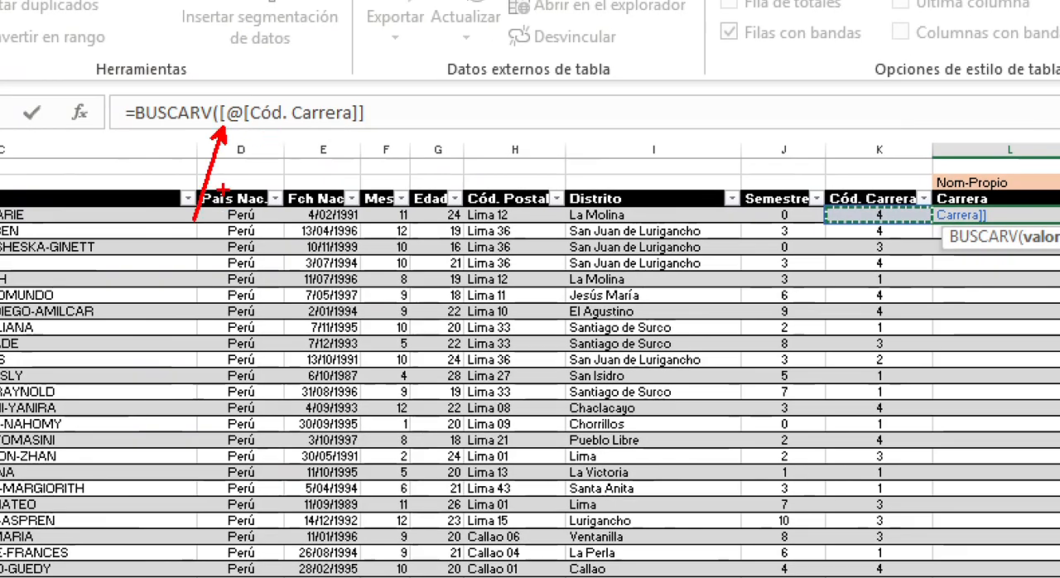
left_click_drag(234, 128, 246, 221)
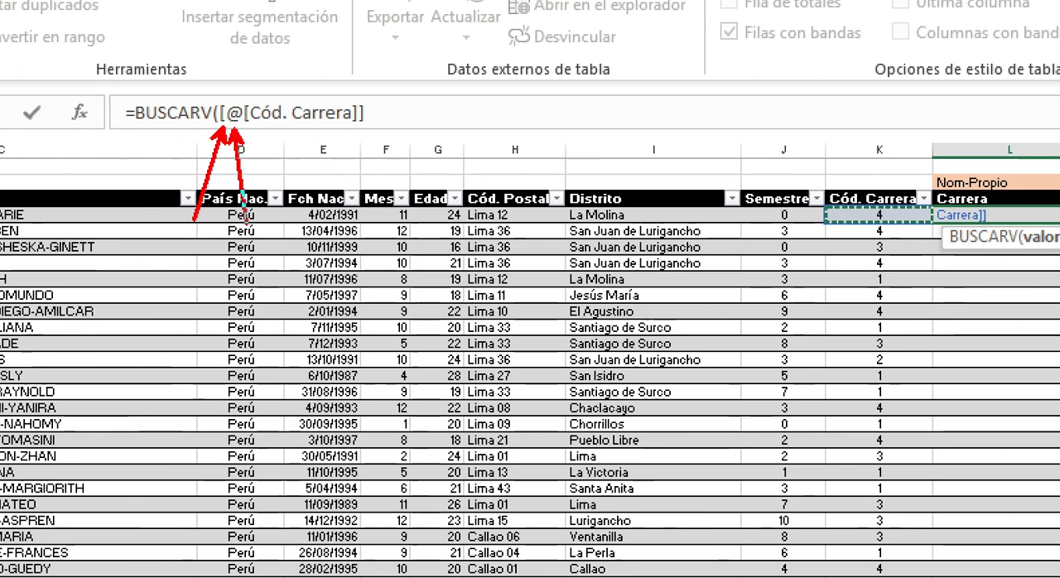
left_click_drag(250, 127, 271, 220)
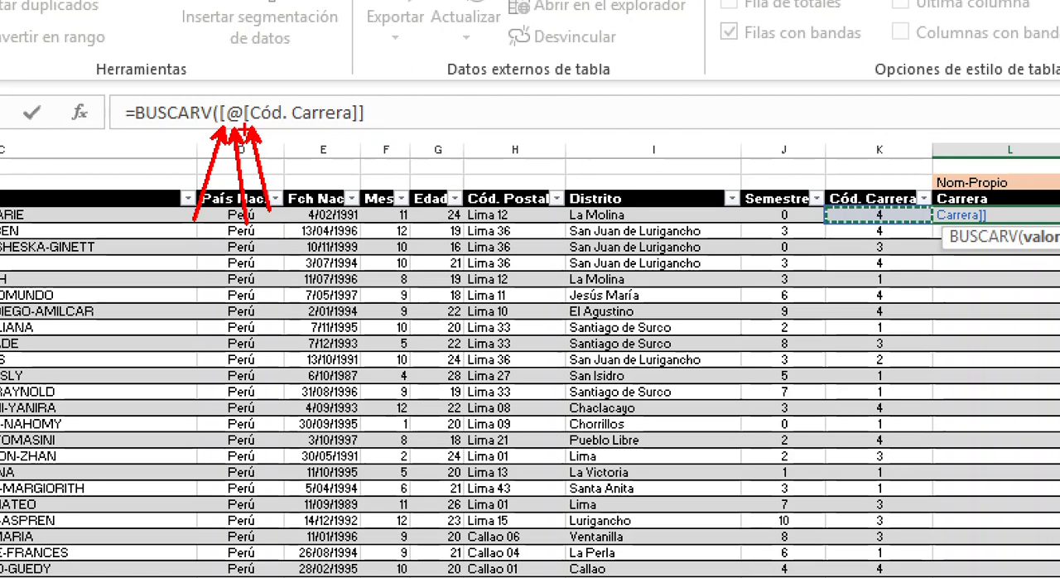
mouse_move(265, 132)
left_mouse_down()
mouse_move(375, 132)
mouse_move(275, 88)
mouse_move(240, 131)
left_mouse_up()
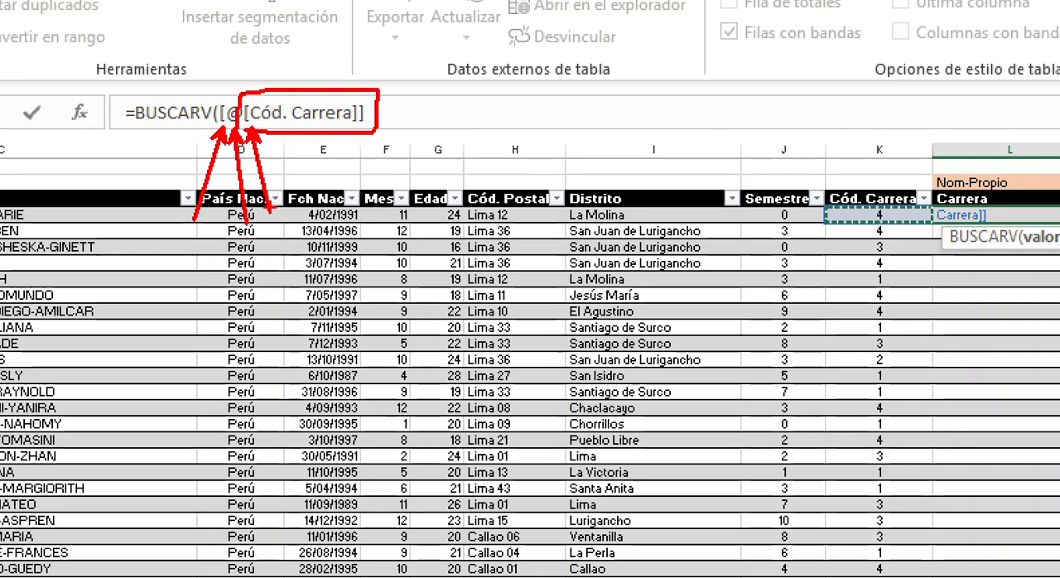
key("Escape")
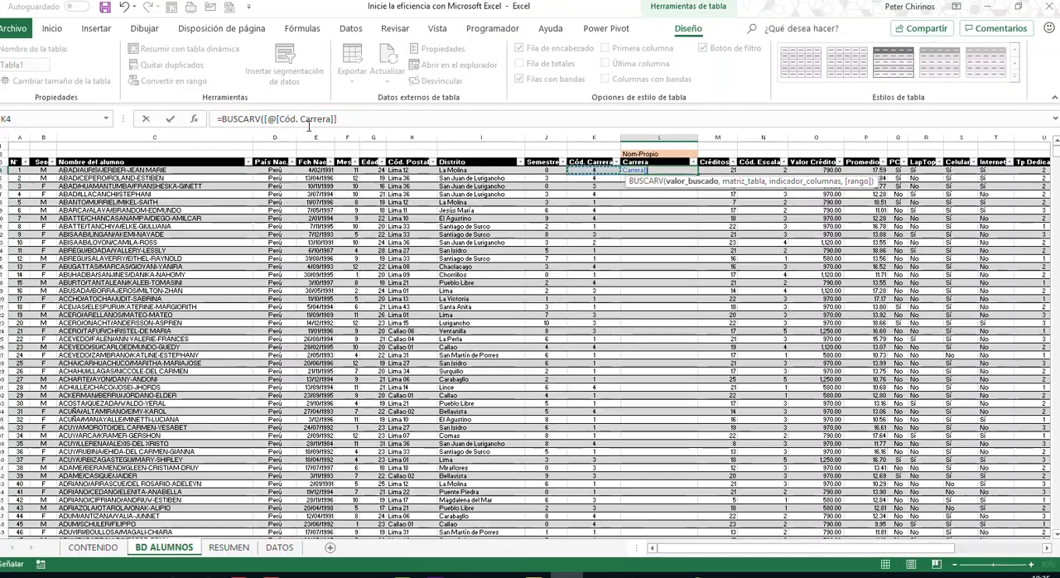
- Complete the BUSCARV formula with the Carreras table, column 2 and 0 for exact match, and enter it in the Carrera column
type(",")
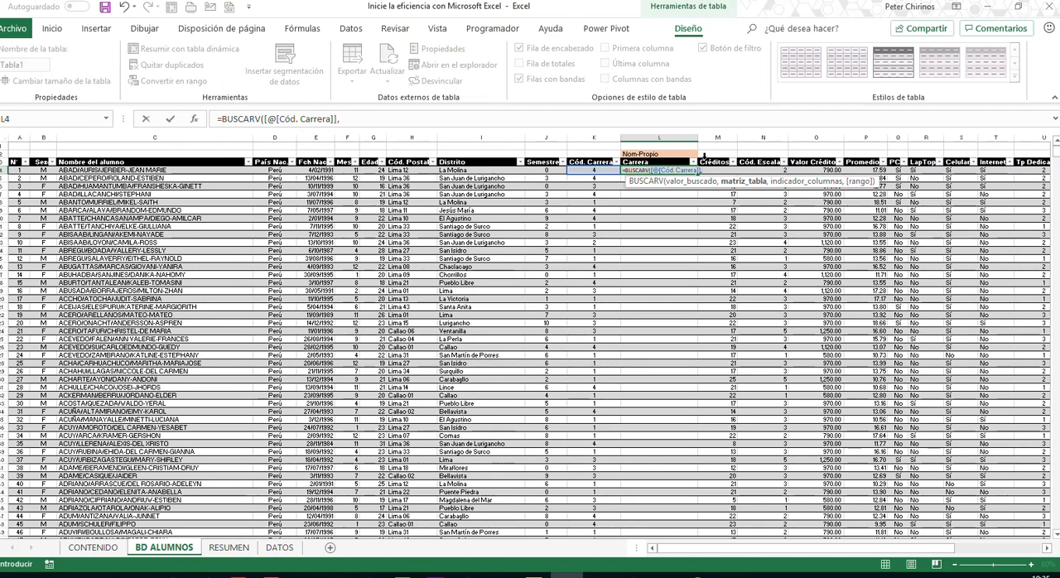
type("carre")
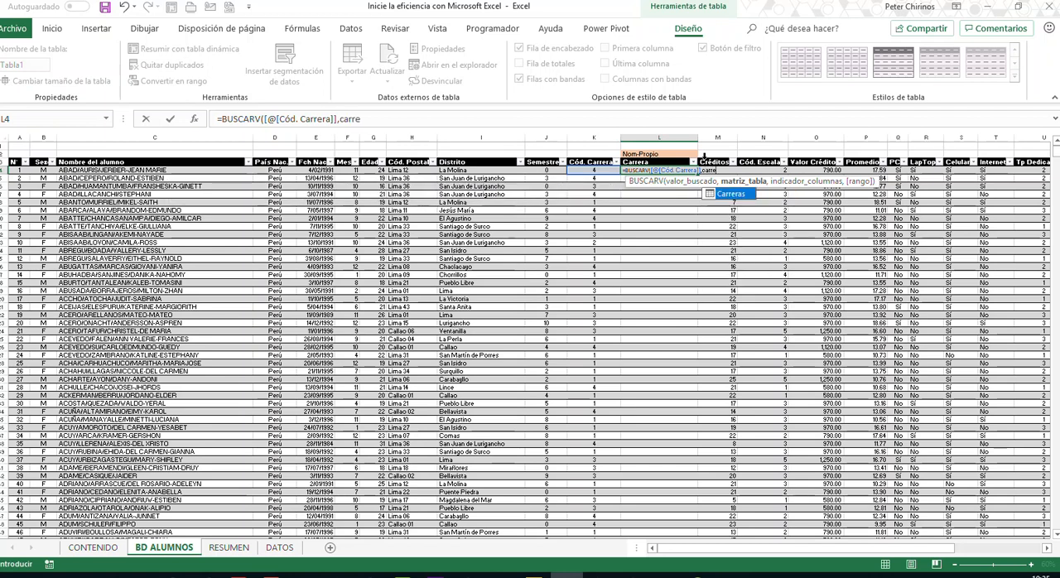
double_click(730, 195)
type(",2,")
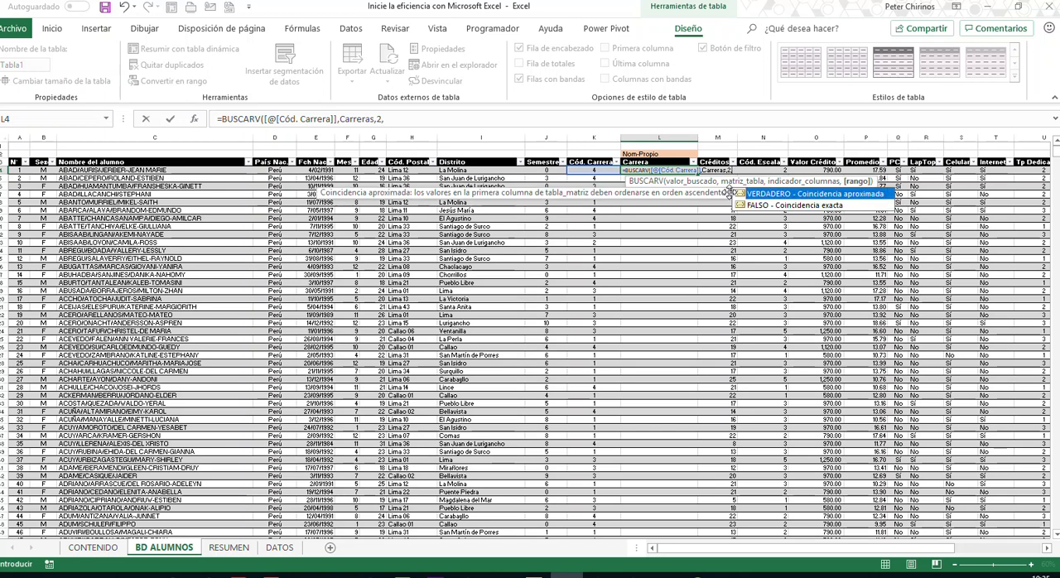
type("0")
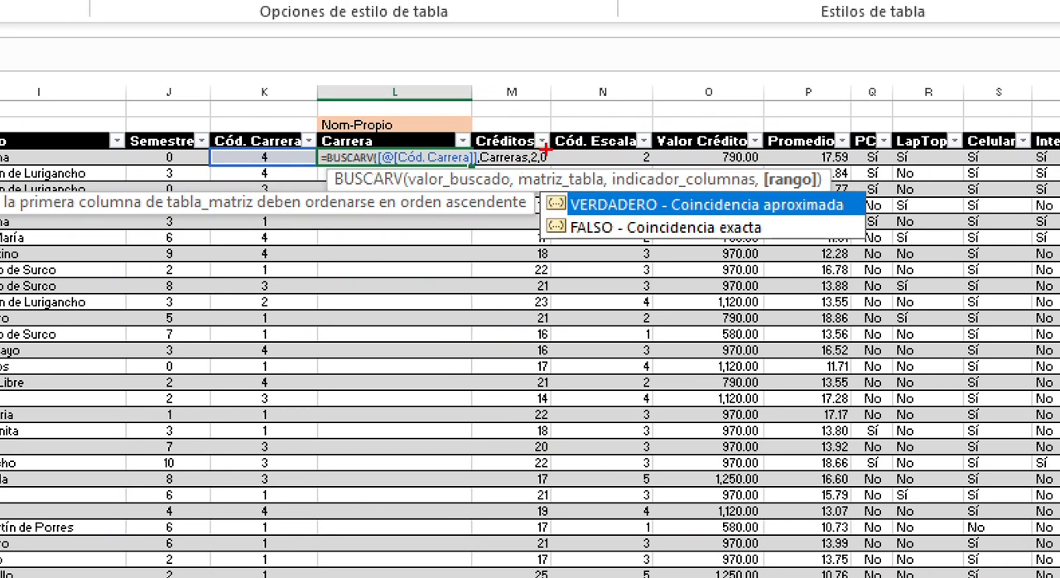
mouse_move(535, 218)
left_mouse_down()
mouse_move(621, 246)
mouse_move(831, 243)
mouse_move(650, 104)
mouse_move(620, 62)
left_mouse_up()
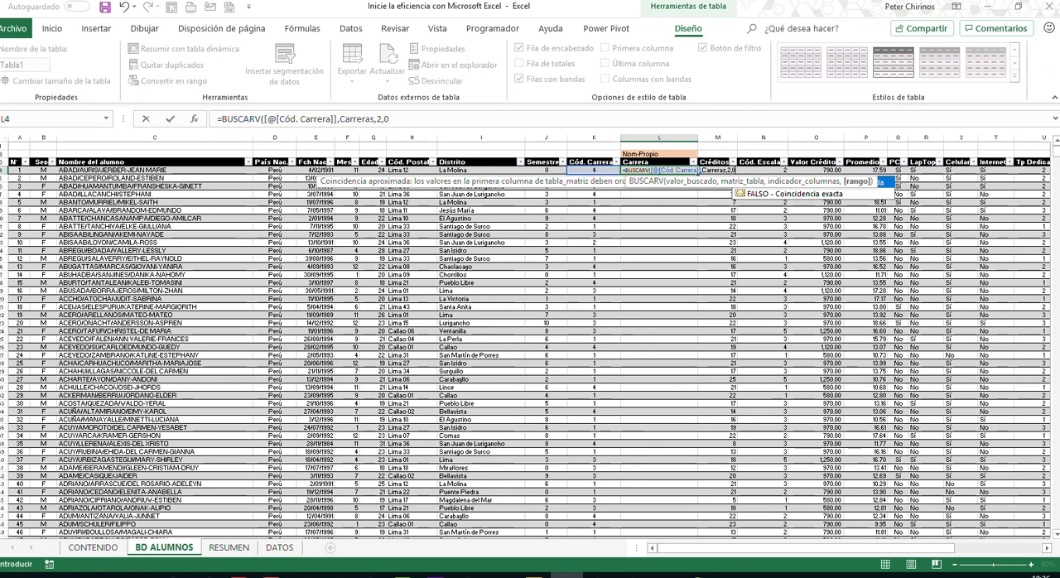
key("Return")
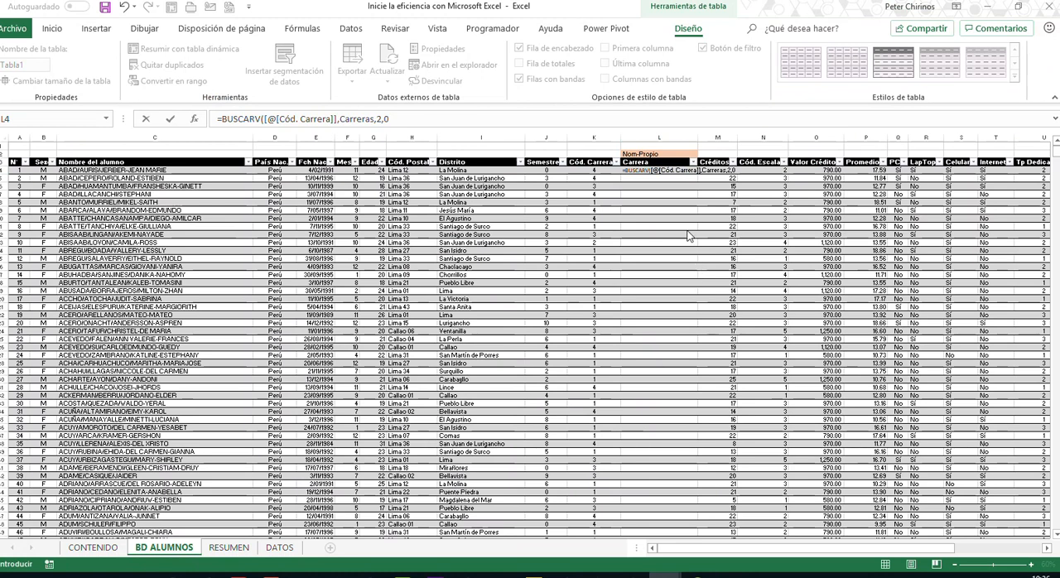
left_click(461, 117)
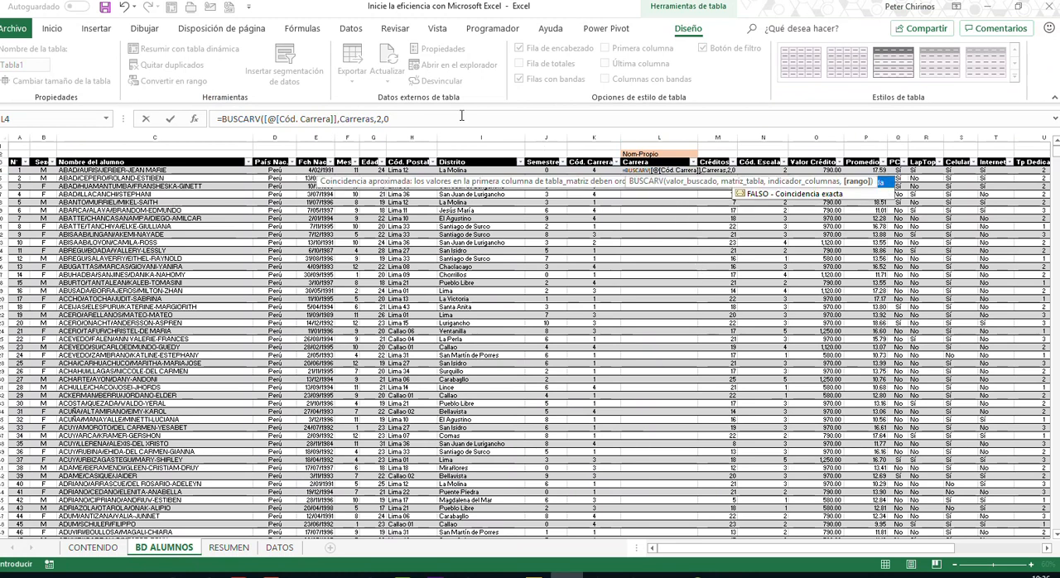
key("Return")
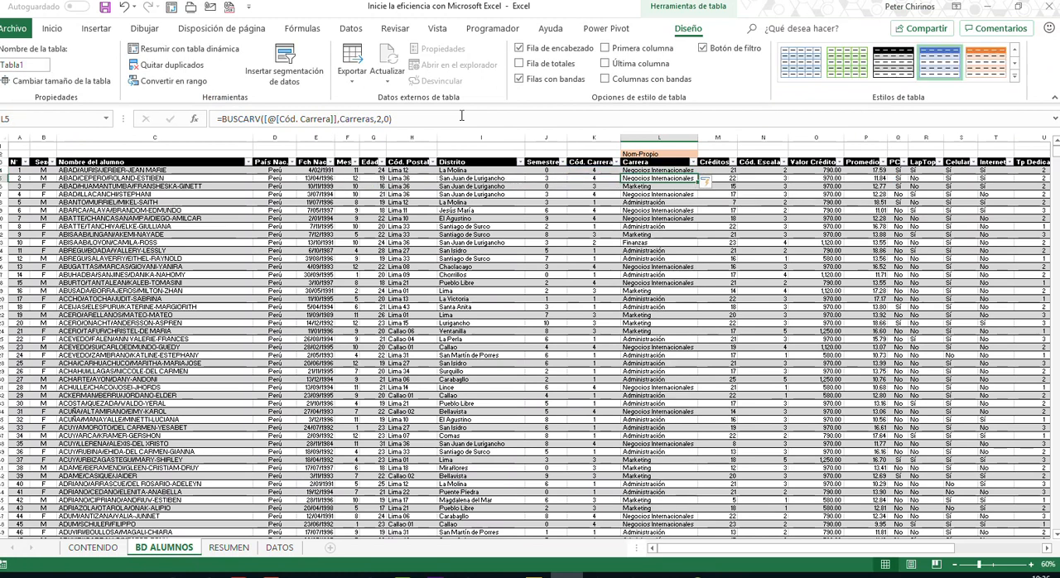
- Review the career names and BUSCARV formula down the Carrera column of the student table
left_click(648, 212)
key("ctrl+c")
left_click(655, 260)
scroll(654, 274, "down", 3)
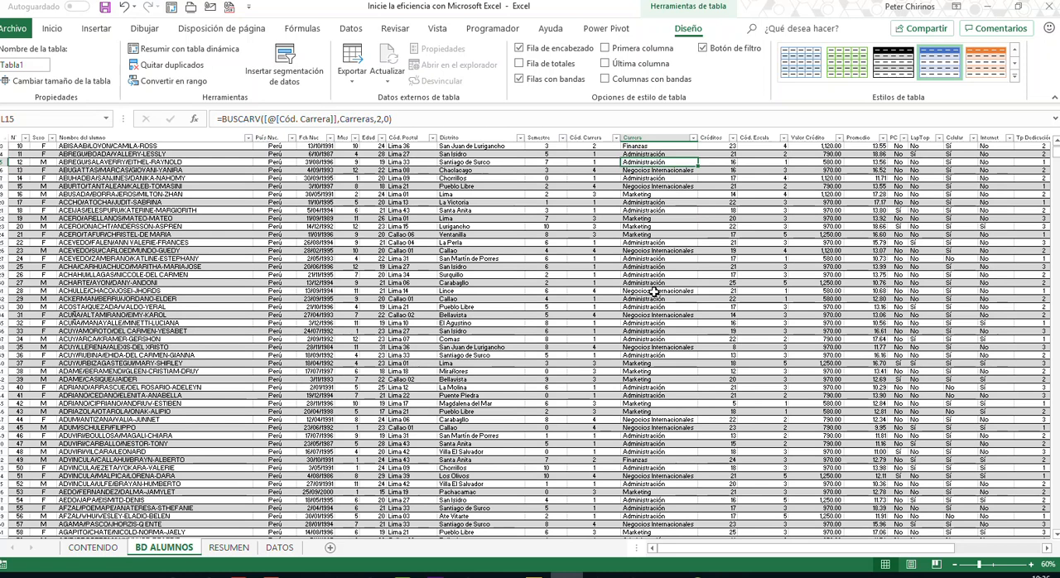
scroll(654, 292, "up", 3)
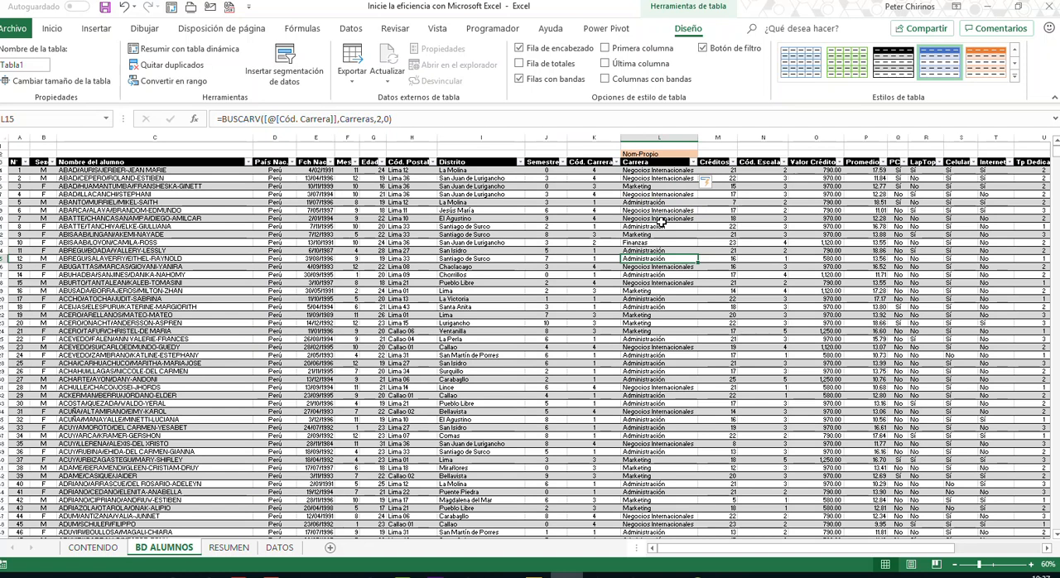
- Replace the note above the Carrera header with "Mayuscula"
left_click(671, 149)
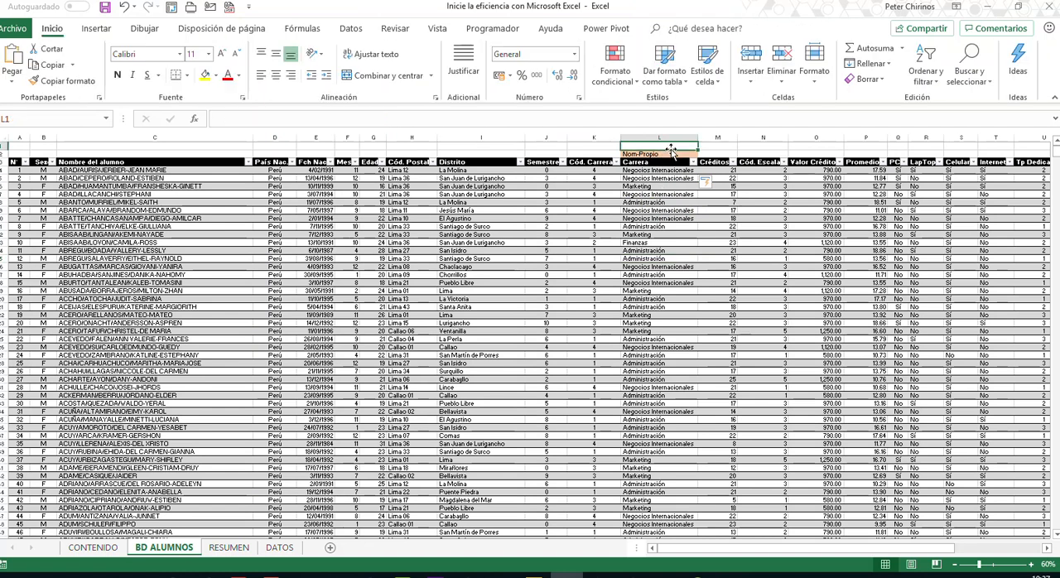
left_click(657, 154)
type("Mayuscul")
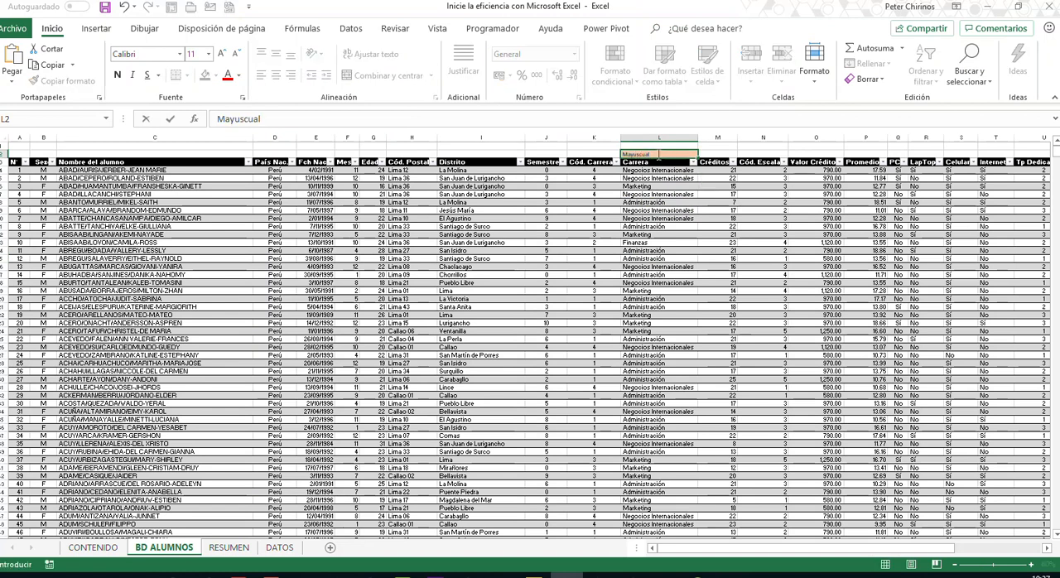
key("BackSpace")
type("a")
key("Return")
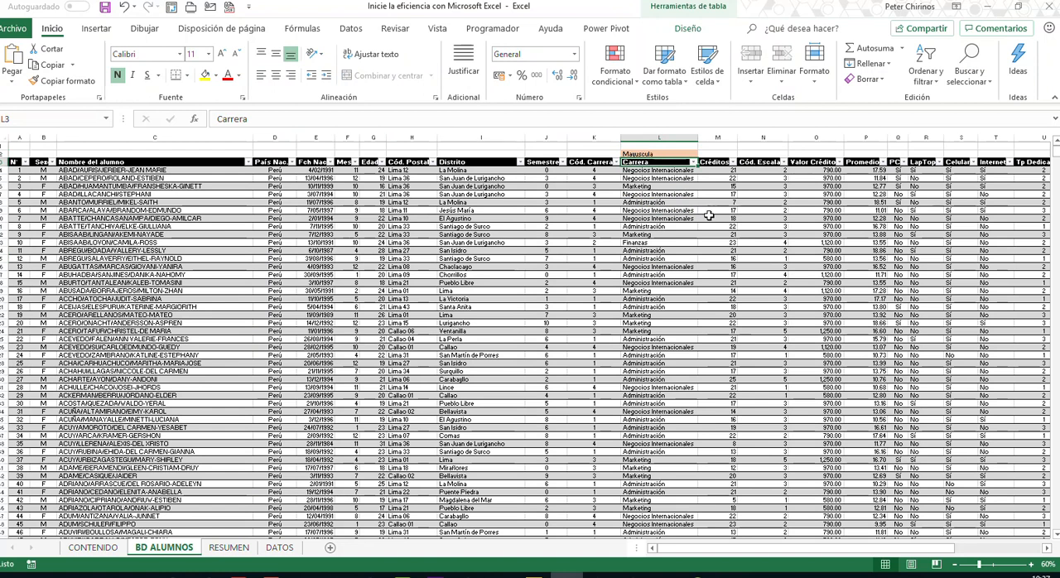
left_click(662, 171)
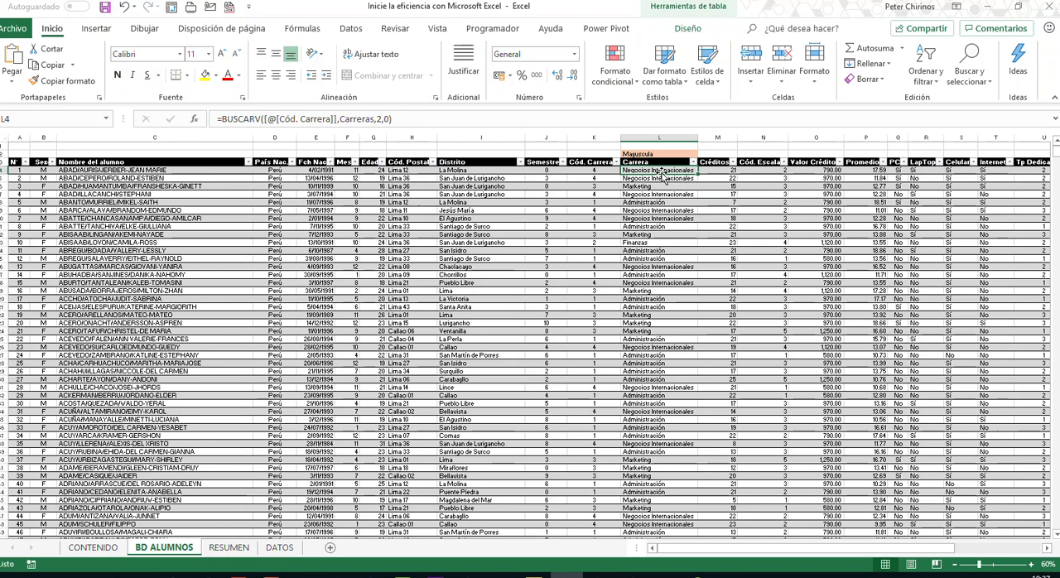
left_click(661, 187)
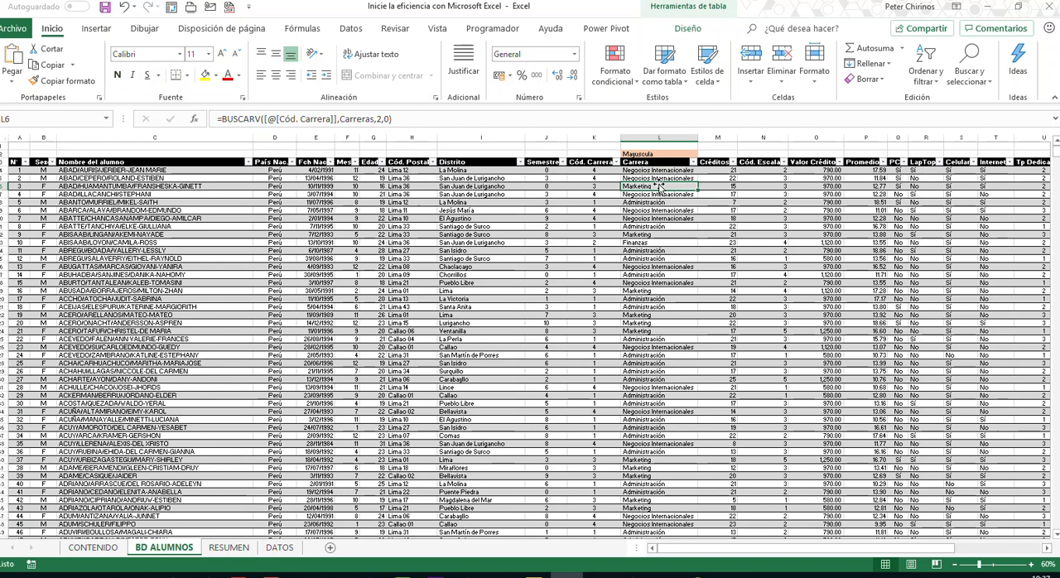
- Wrap the BUSCARV formula in the first Carrera cell of BD ALUMNOS in the MAYUSC function
left_click(659, 170)
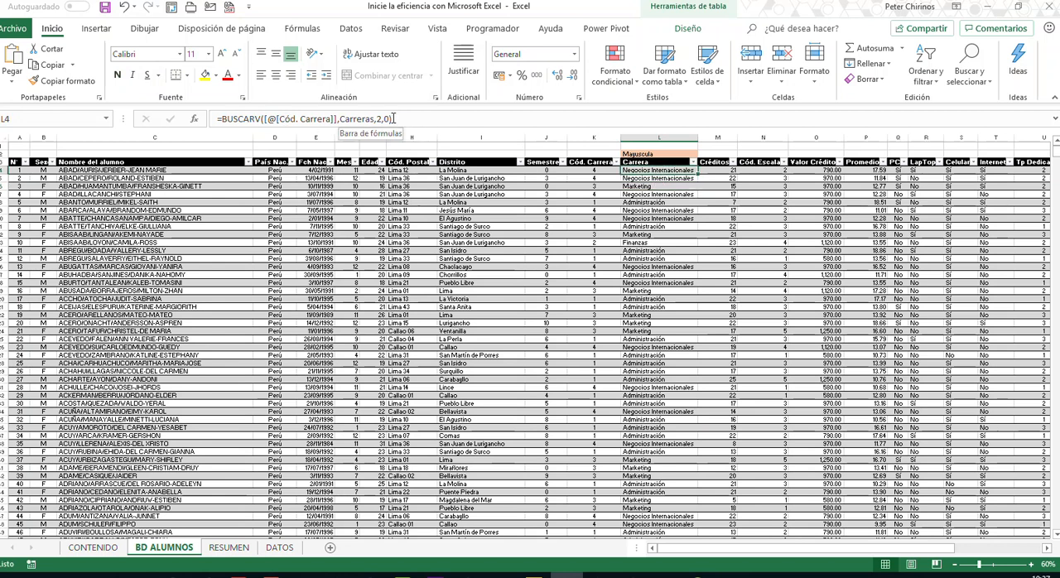
left_click(222, 119)
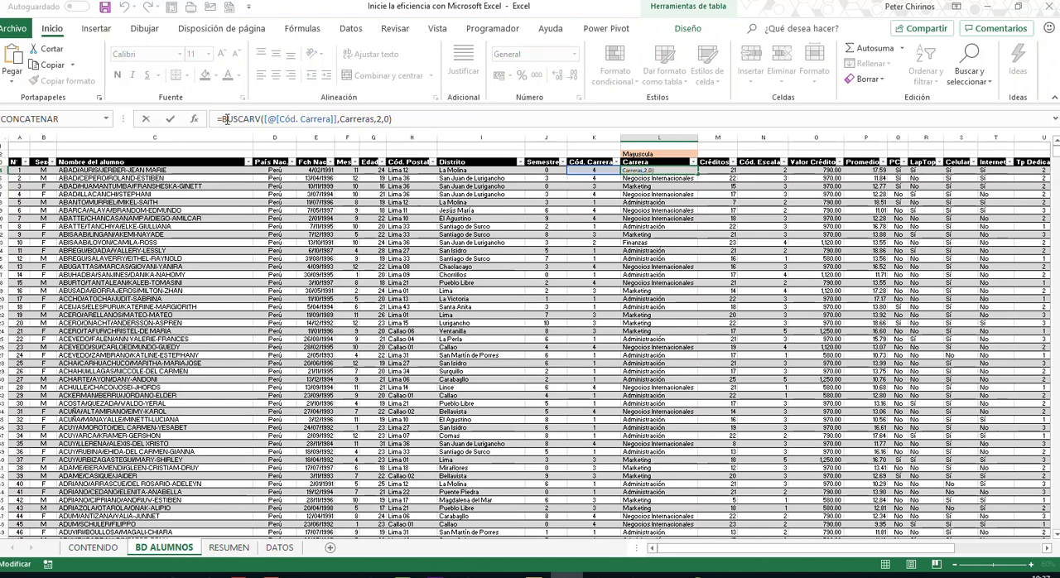
type("M")
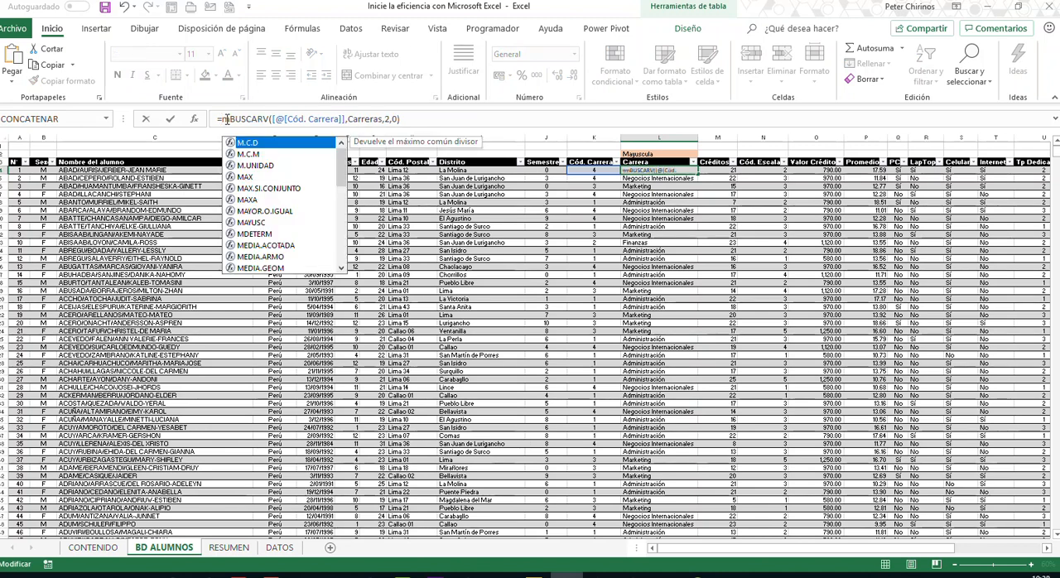
type("ys")
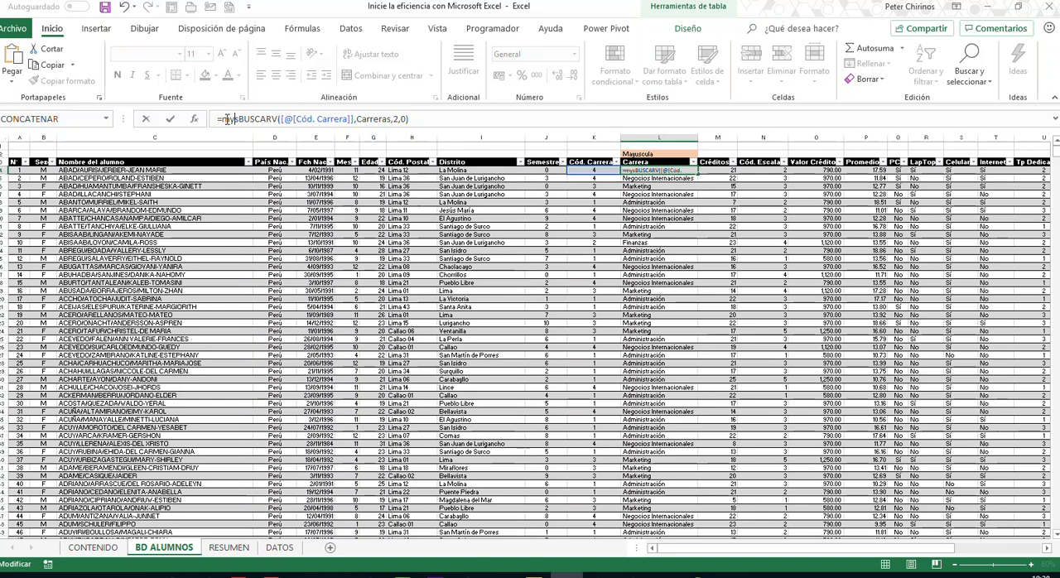
key("BackSpace")
key("BackSpace")
type("aysu")
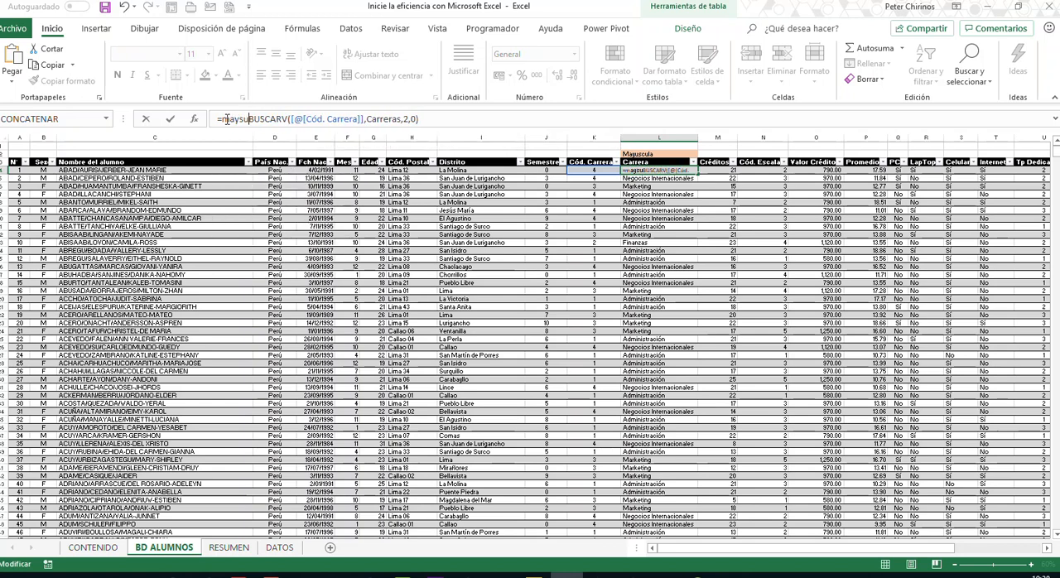
key("BackSpace")
key("BackSpace")
key("BackSpace")
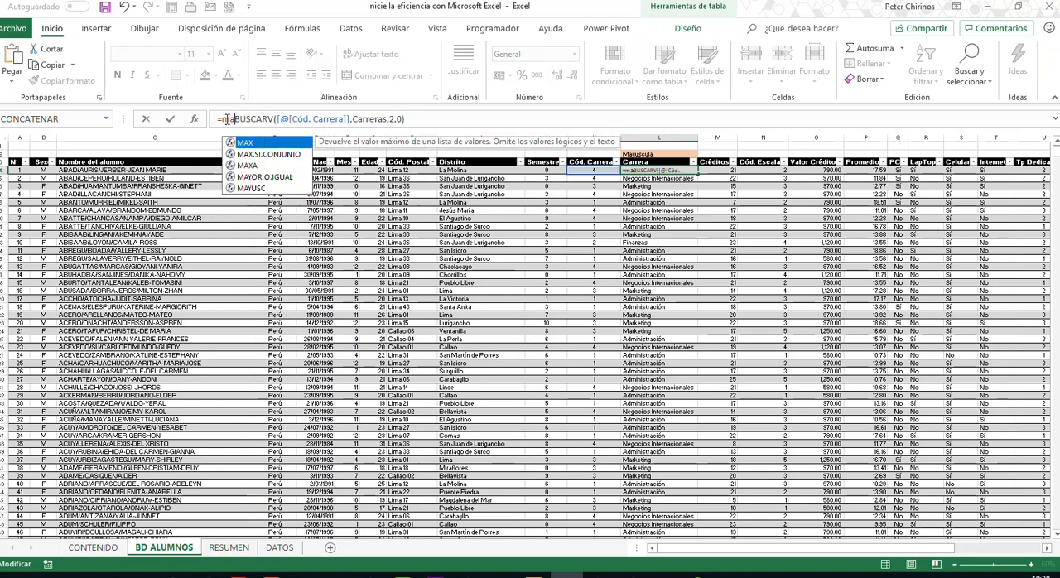
type("yus")
key("Tab")
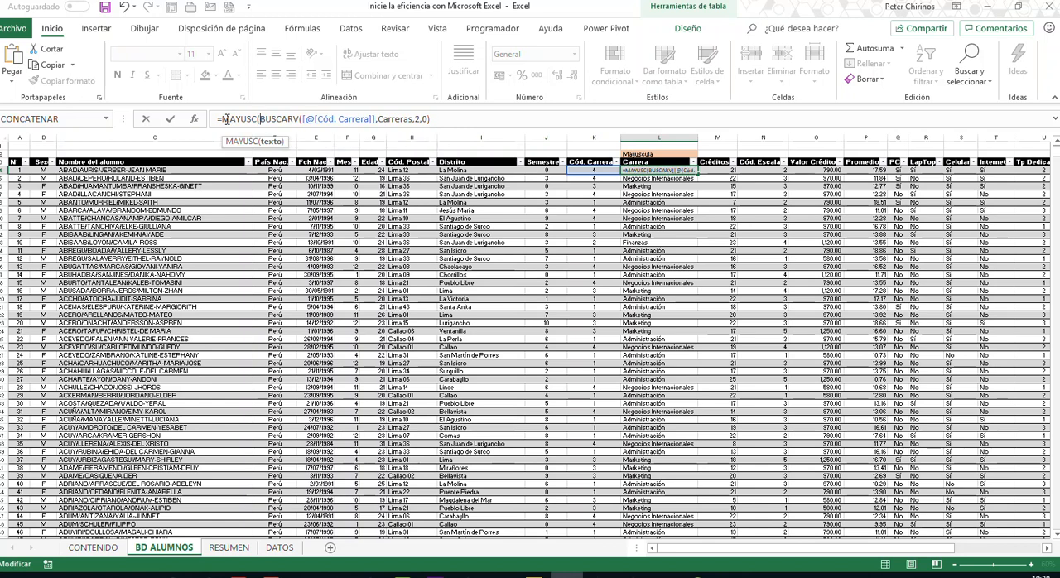
left_click(452, 119)
type(")")
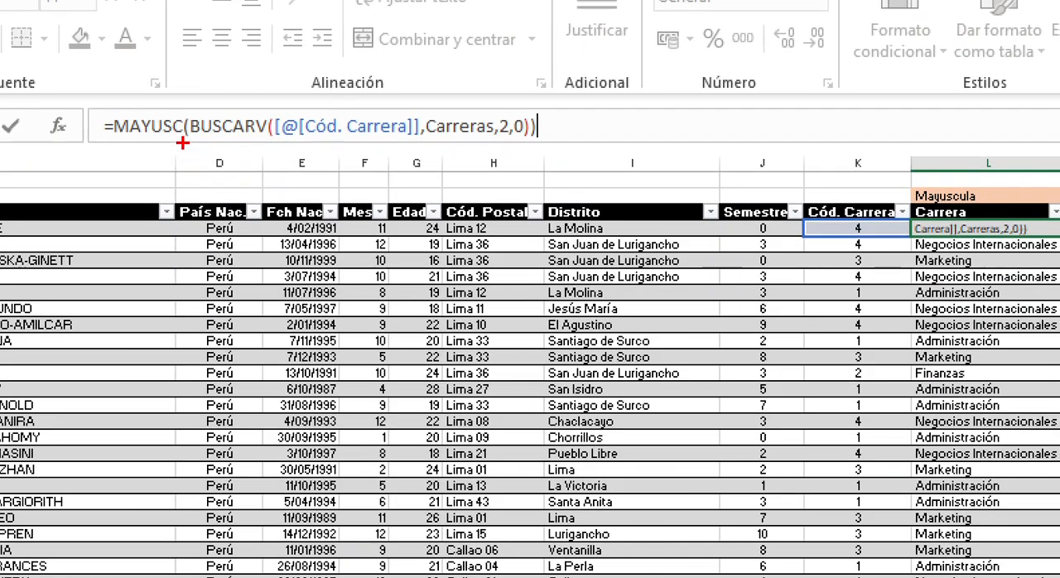
left_click_drag(187, 142, 187, 211)
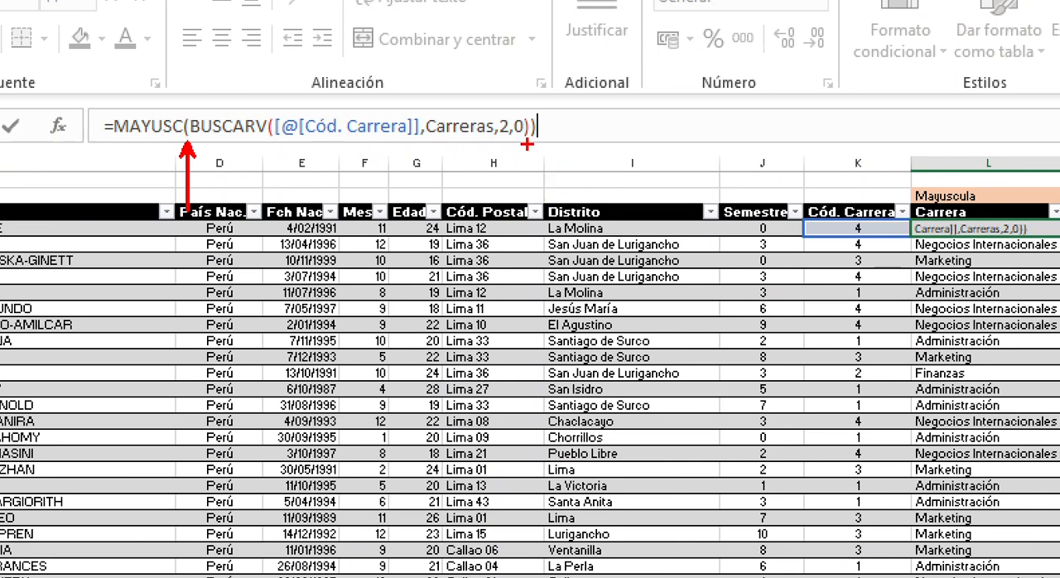
left_click_drag(534, 141, 537, 213)
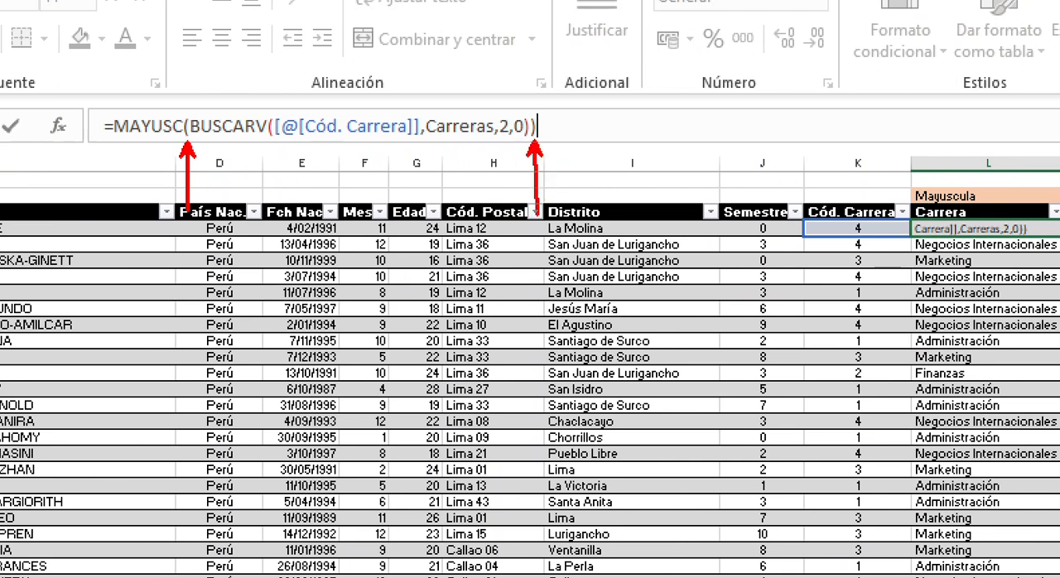
left_click_drag(184, 214, 534, 214)
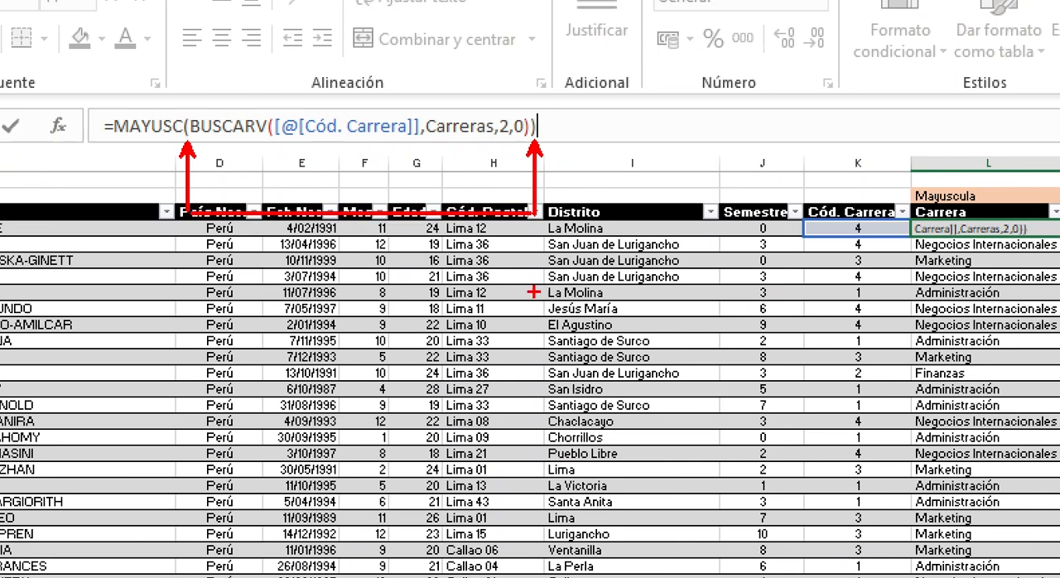
key("b")
left_click_drag(274, 114, 273, 36)
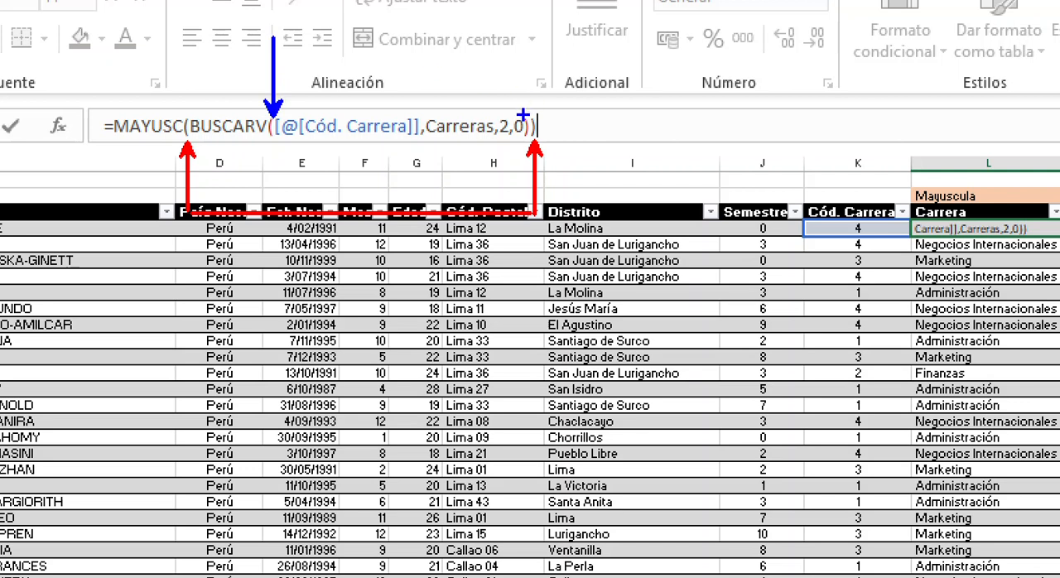
left_click_drag(523, 114, 523, 38)
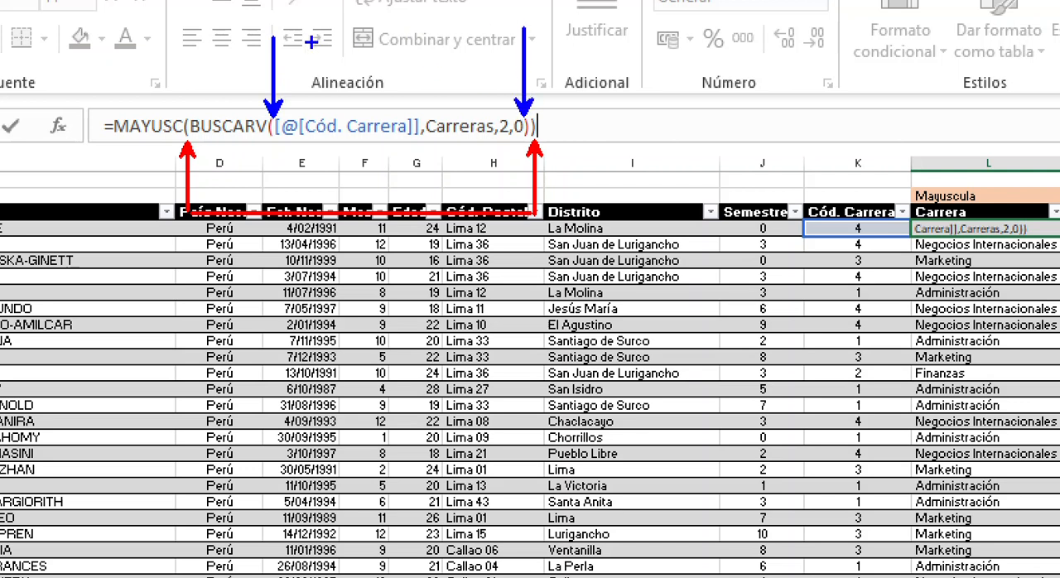
left_click_drag(273, 38, 522, 38)
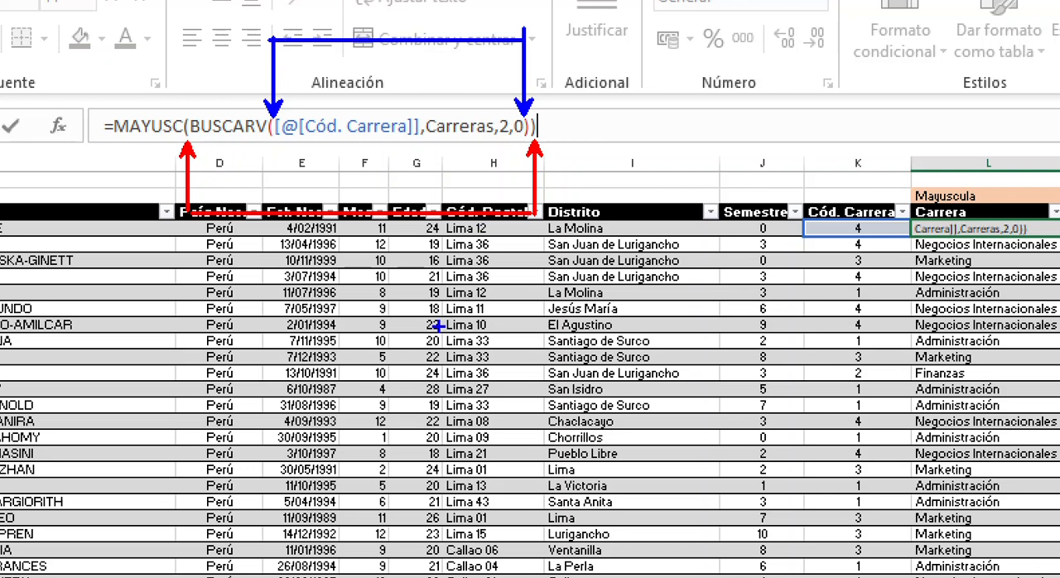
key("Escape")
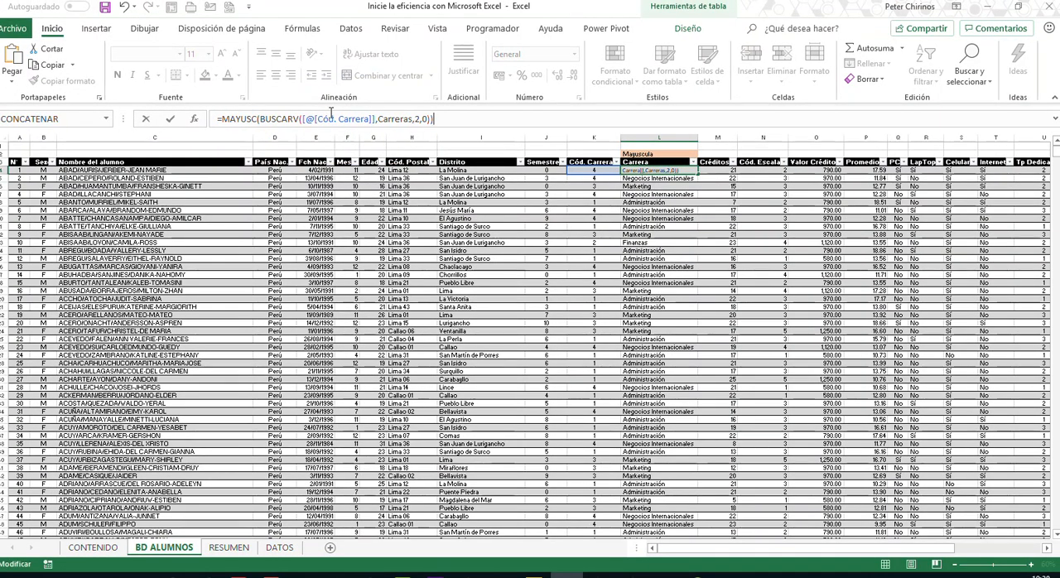
- Enter the MAYUSC formula for the whole Carrera column and autofit the column to its contents
key("Return")
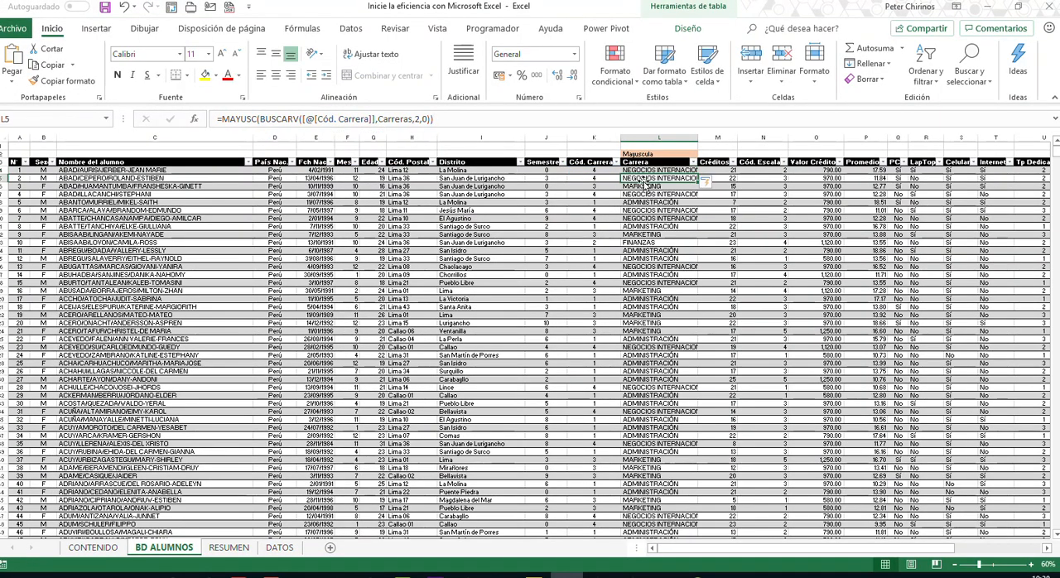
double_click(699, 141)
left_click(680, 266)
left_click(670, 308)
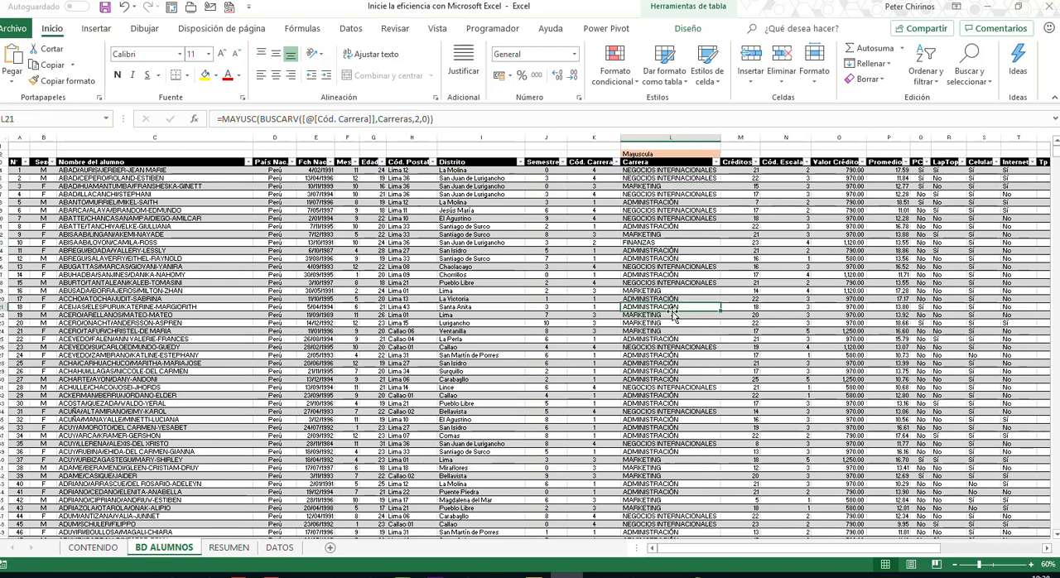
- Inspect the nested MAYUSC and BUSCARV formula in the Carrera cell of the seventh student
left_click(669, 218)
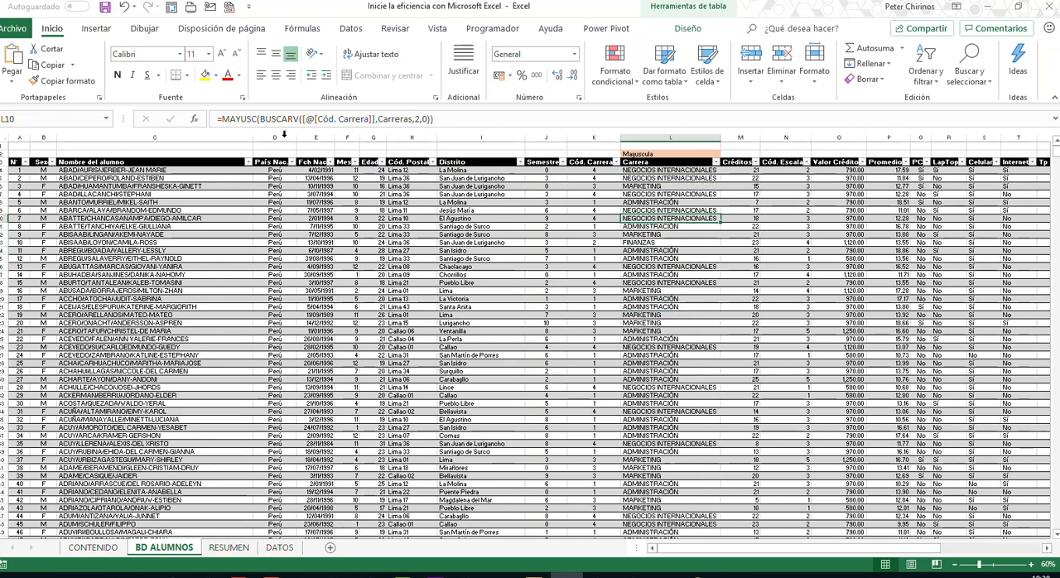
left_click(422, 119)
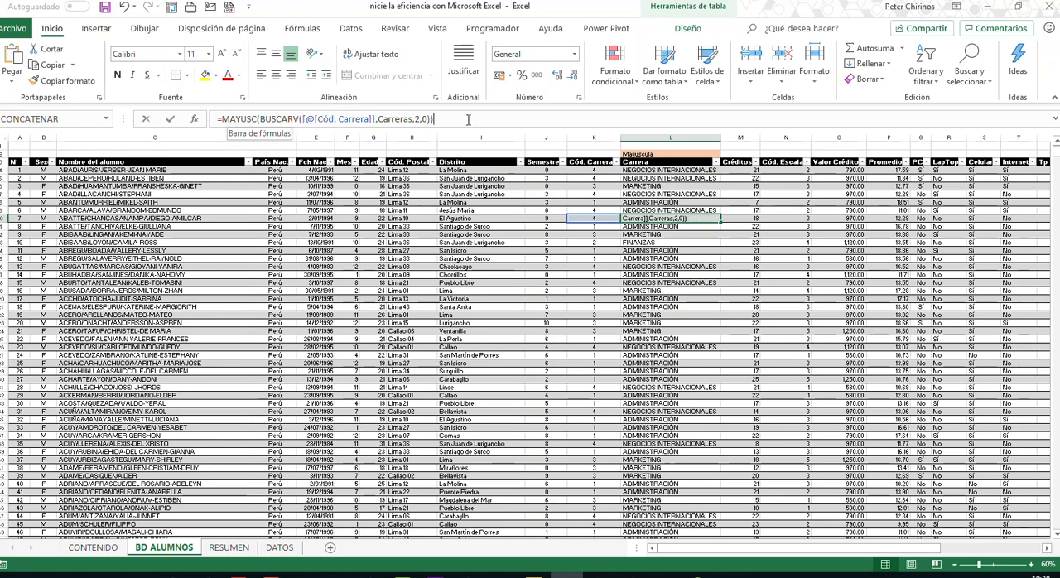
left_click_drag(435, 120, 222, 119)
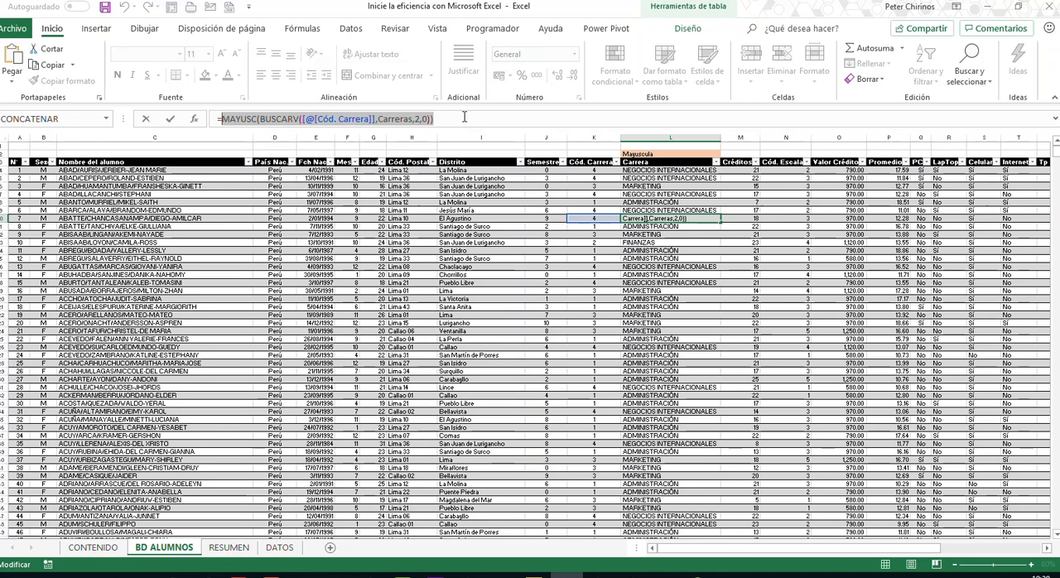
key("Return")
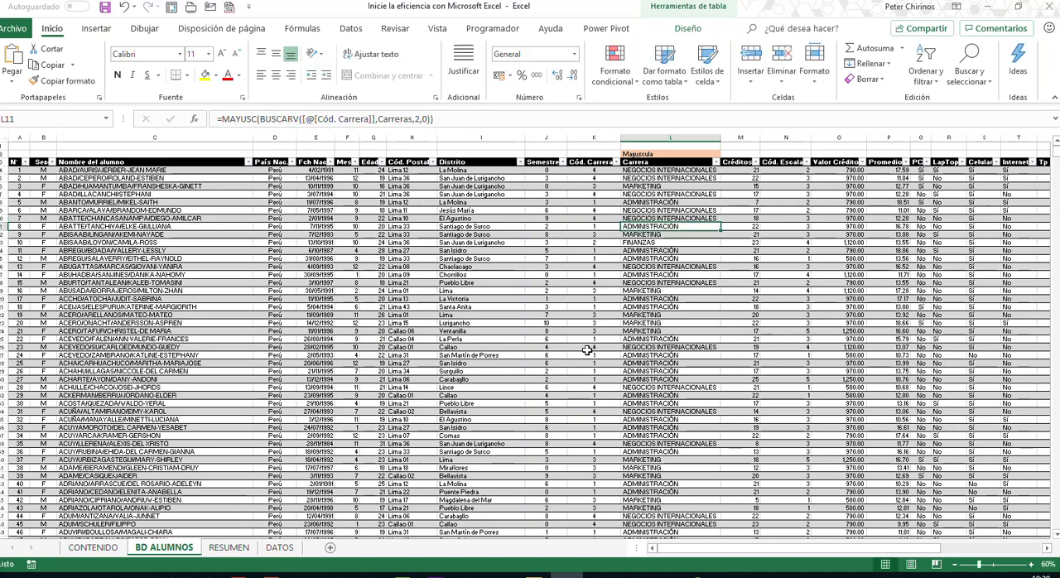
- Find the Tp Dedicación and Dedicación columns in BD ALUMNOS and compare their first cells
left_click_drag(853, 550, 978, 561)
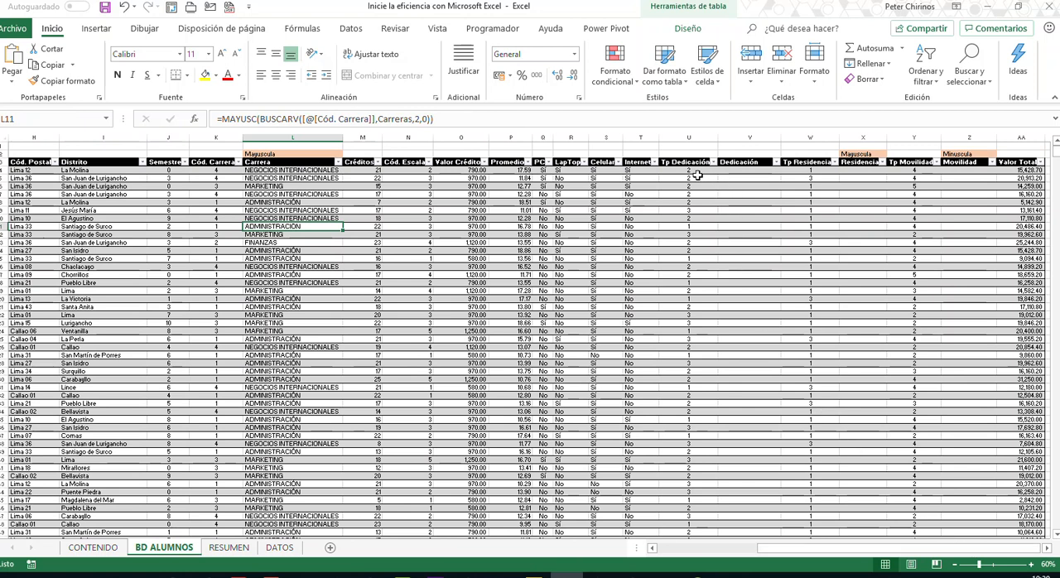
left_click(754, 172)
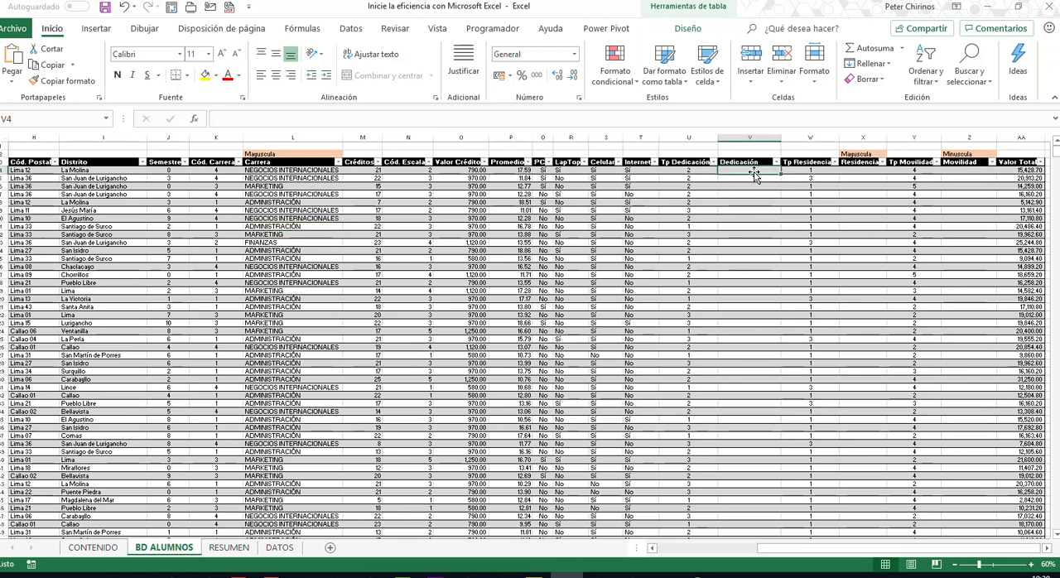
left_click(701, 172)
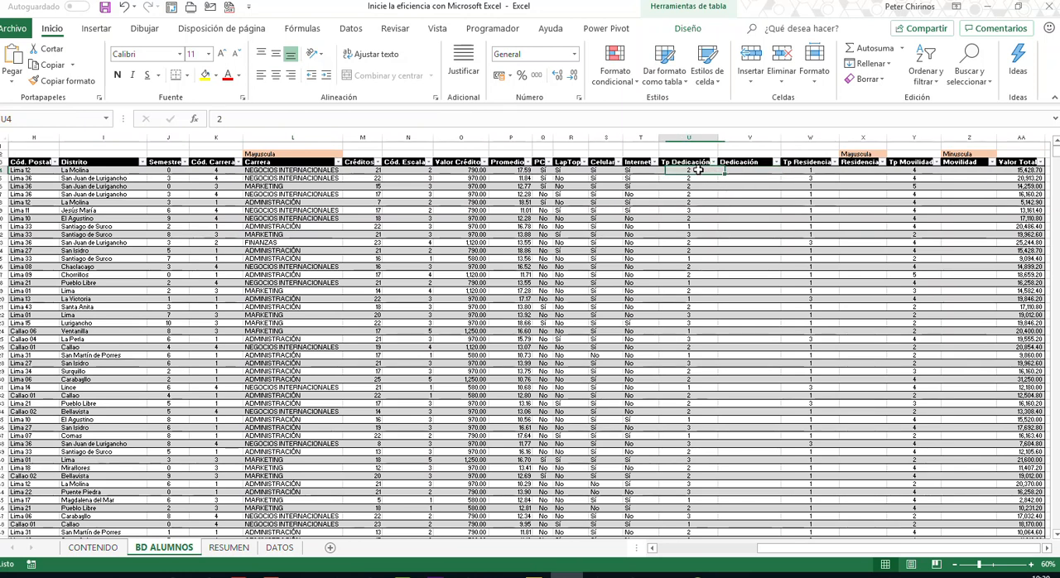
left_click(746, 174)
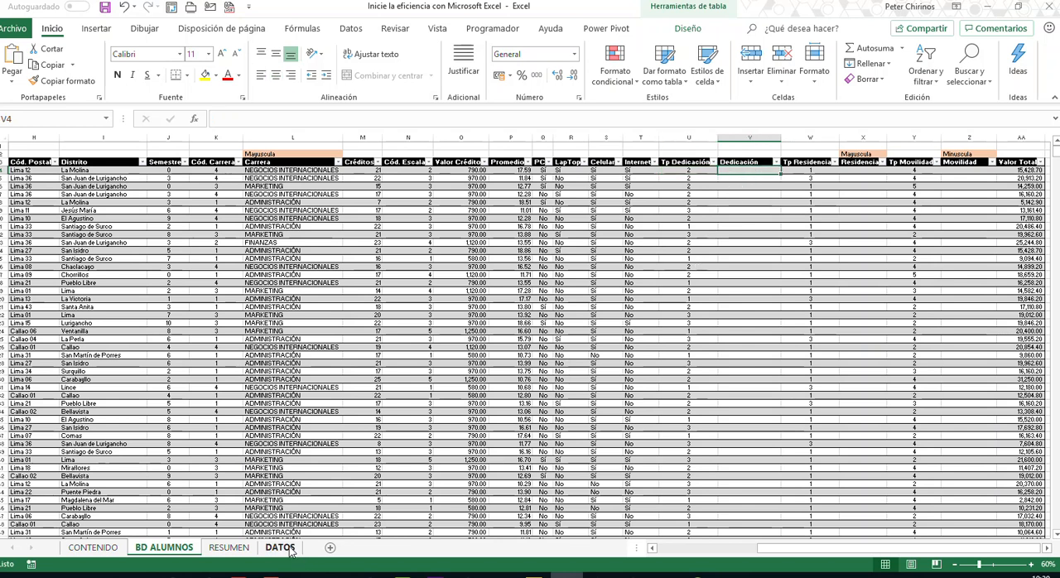
- Examine the codes and descriptions of the Tp Dedicación lookup table on the DATOS sheet
left_click(280, 547)
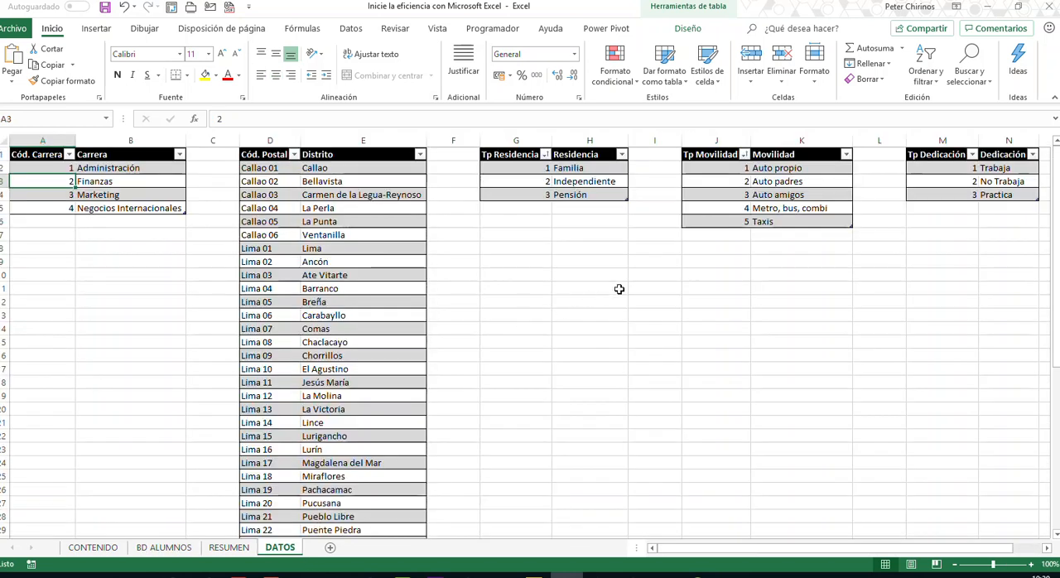
left_click(952, 197)
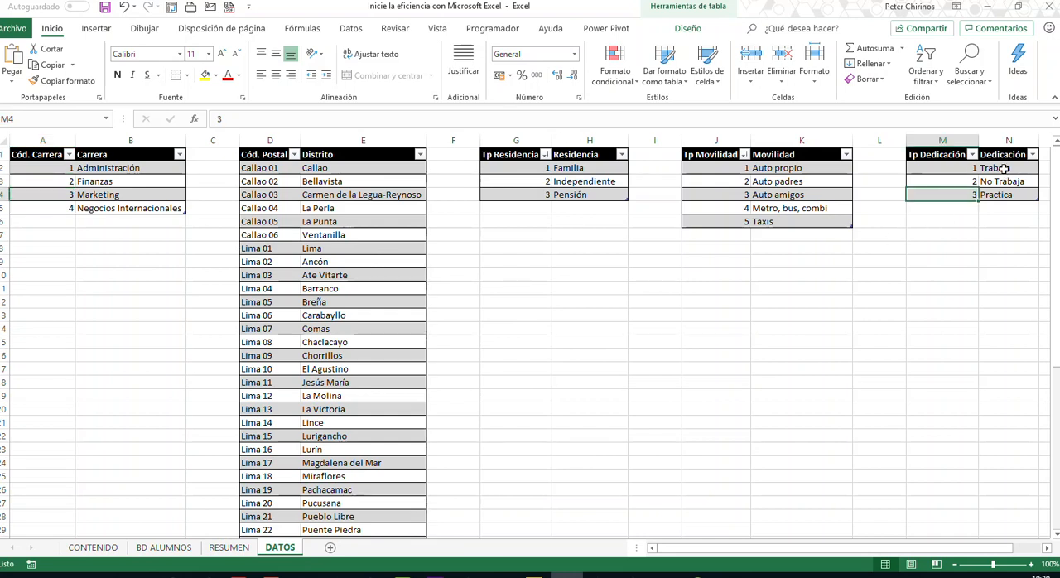
left_click(1005, 168)
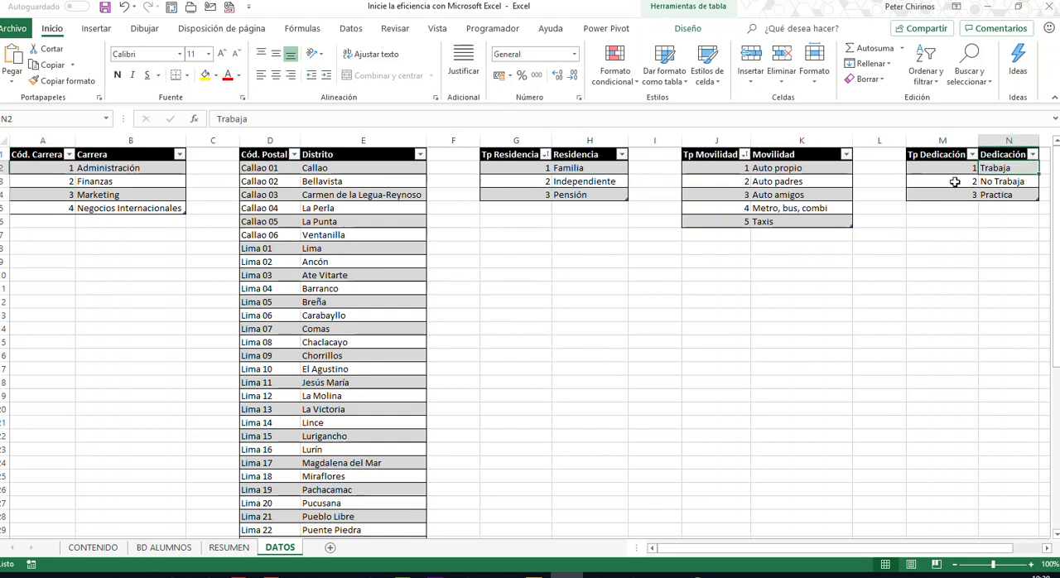
left_click(1019, 195)
left_click(966, 190)
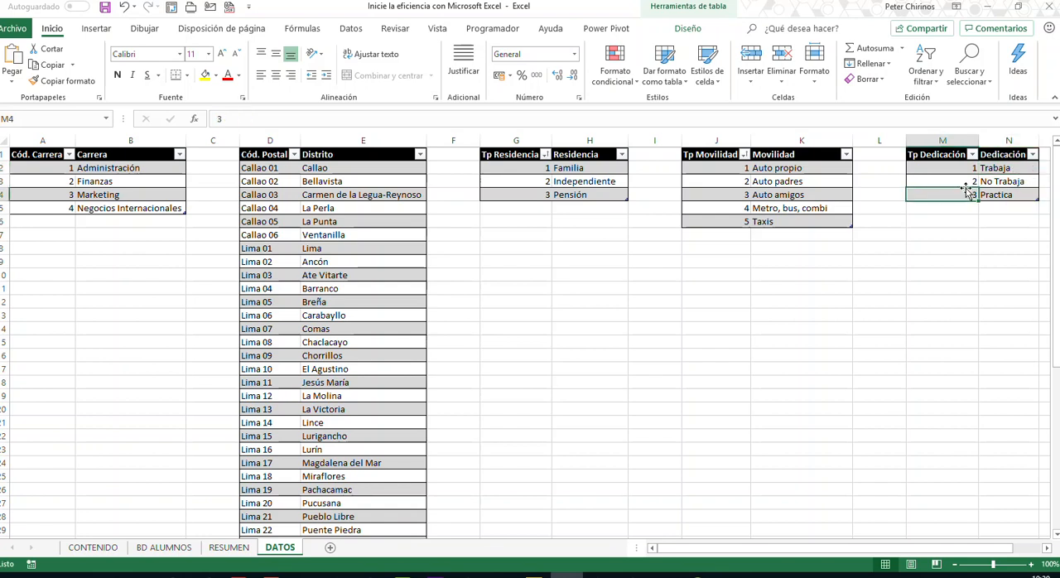
left_click(1004, 169)
left_click(1004, 193)
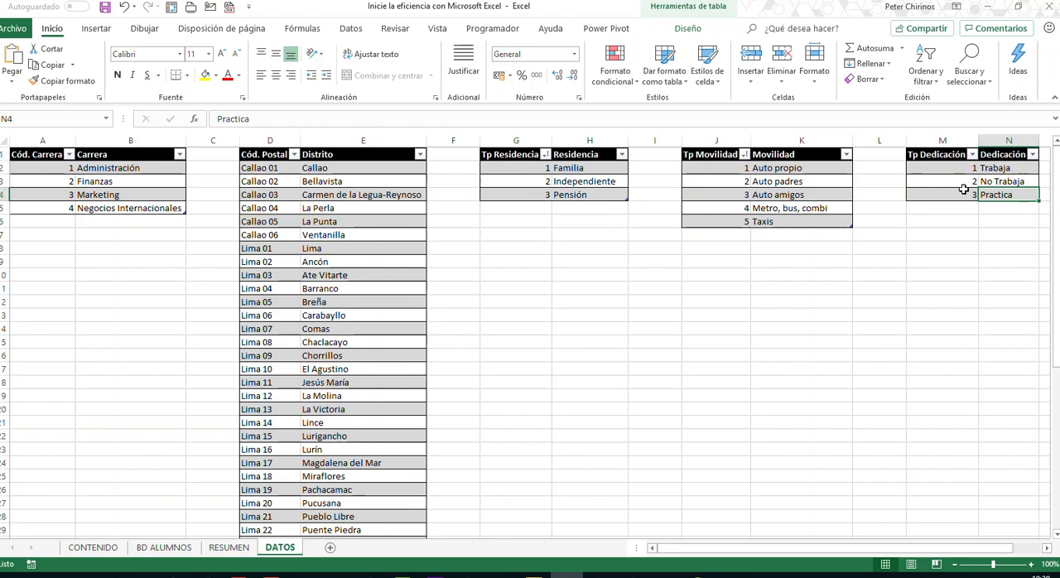
- Rename the Tp Dedicación lookup table on the DATOS sheet as DEDICACION
left_click(962, 183)
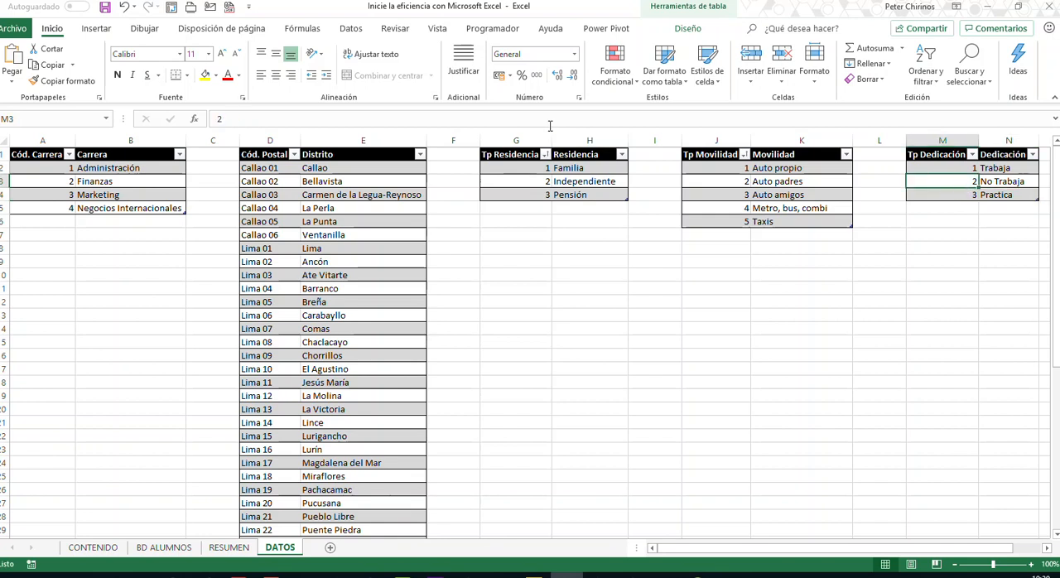
left_click(687, 29)
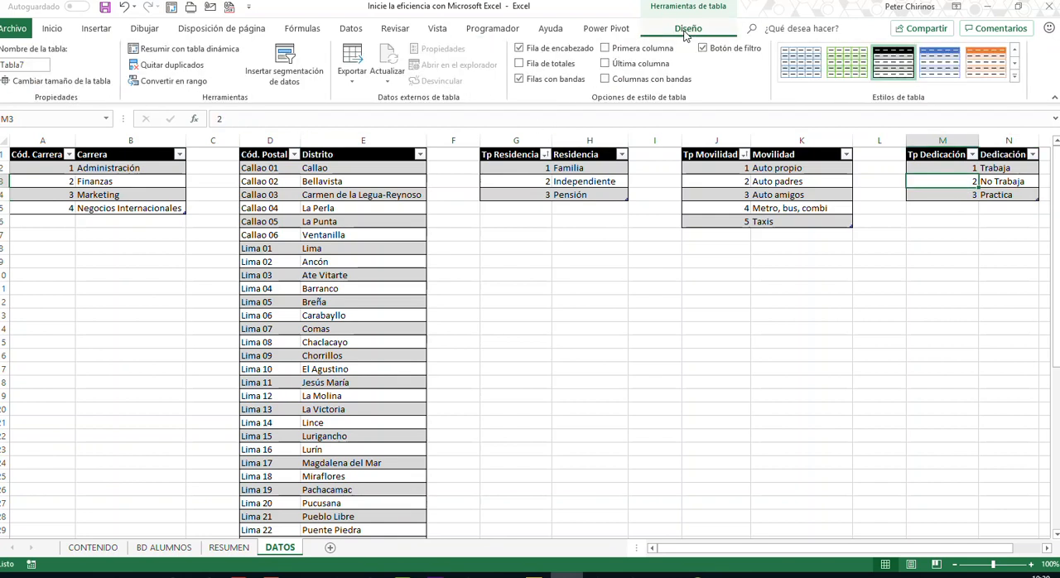
left_click(32, 65)
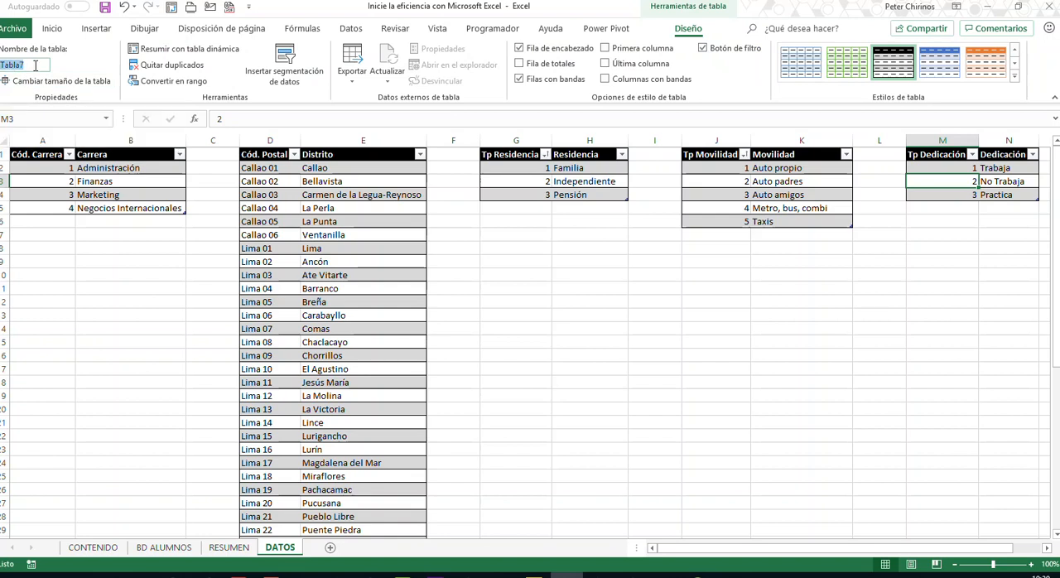
type("DEDICACION")
left_click(1007, 171)
- Review which code belongs to each description in the DEDICACION table
left_click(990, 183)
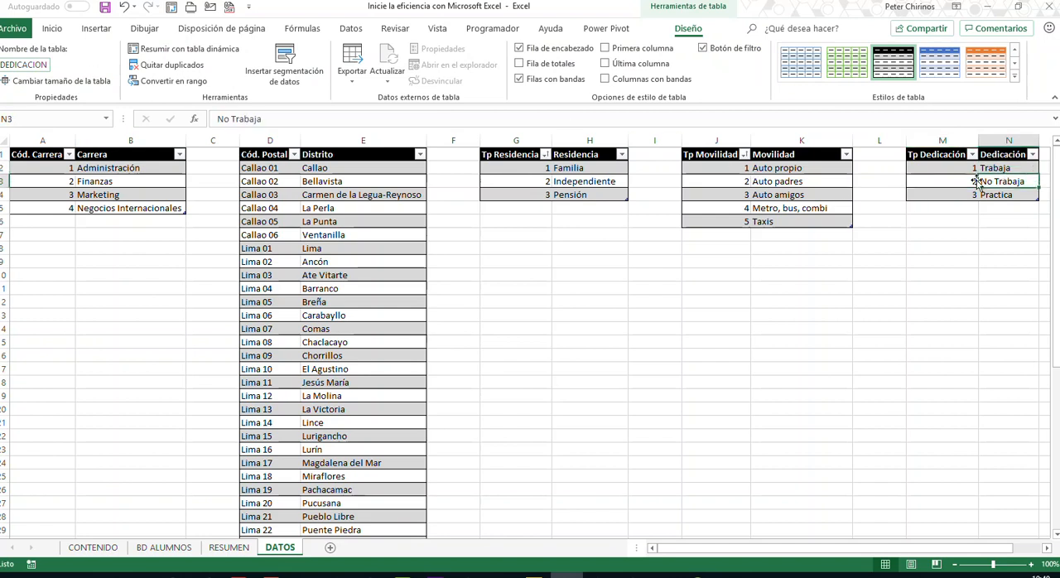
left_click(955, 170)
left_click(969, 184)
left_click(985, 182)
left_click(951, 172)
left_click(958, 185)
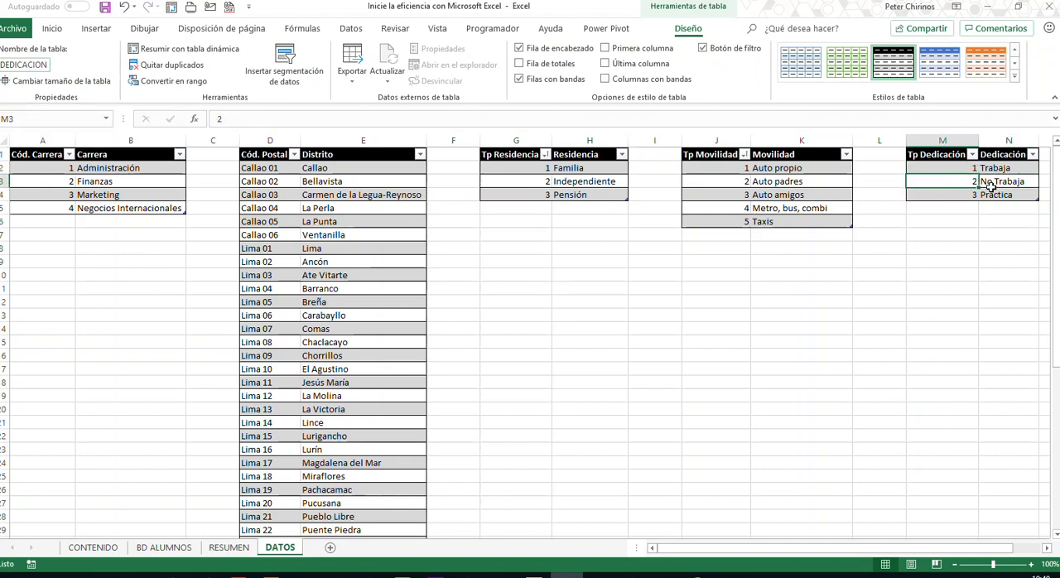
left_click(997, 183)
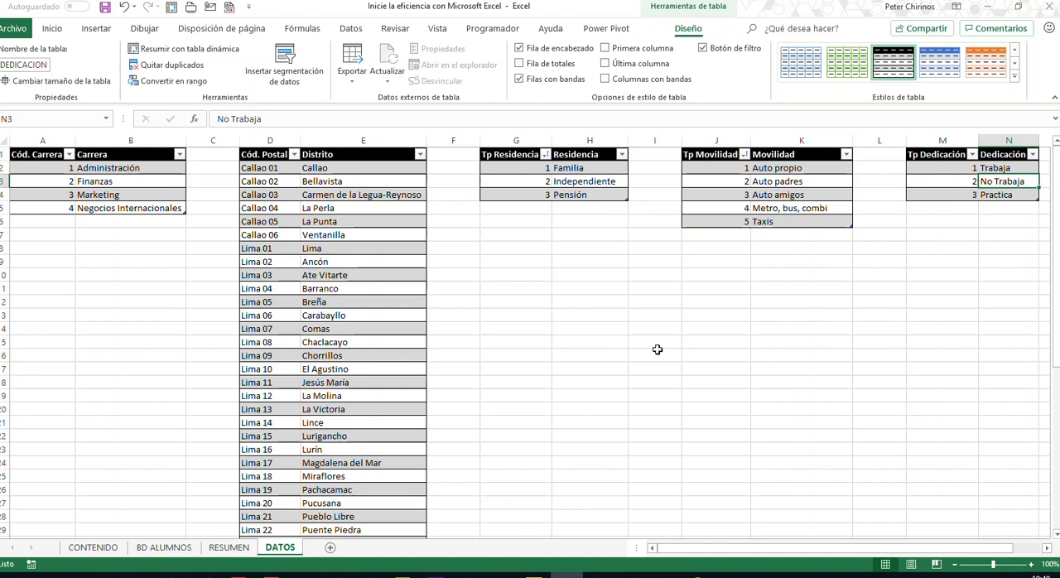
- Fill the Dedicación column of BD ALUMNOS with the formula =BUSCARV([@[Tp Dedicación]],DEDICACION,2,FALSO)
left_click(163, 549)
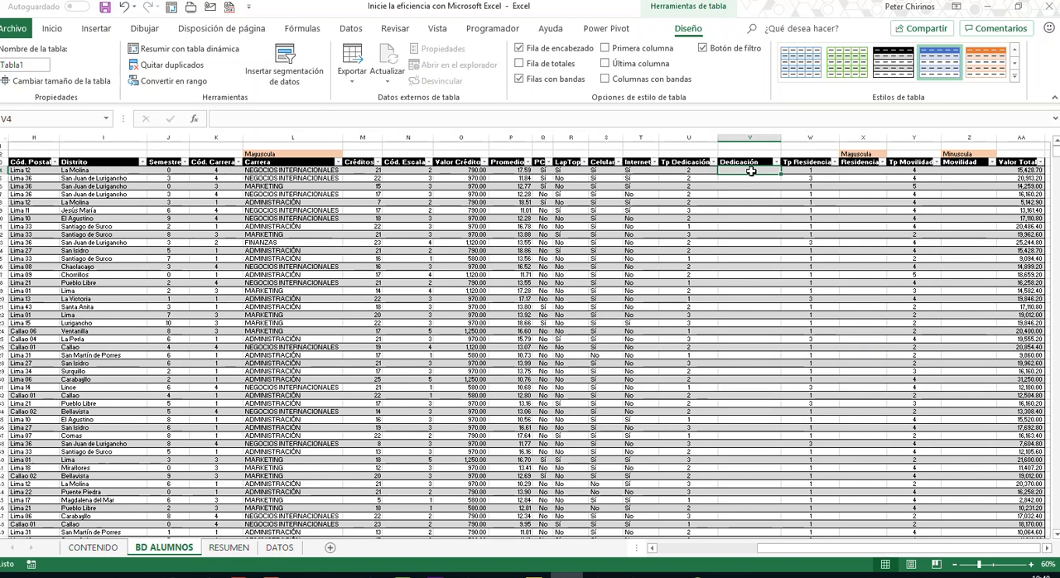
left_click(622, 117)
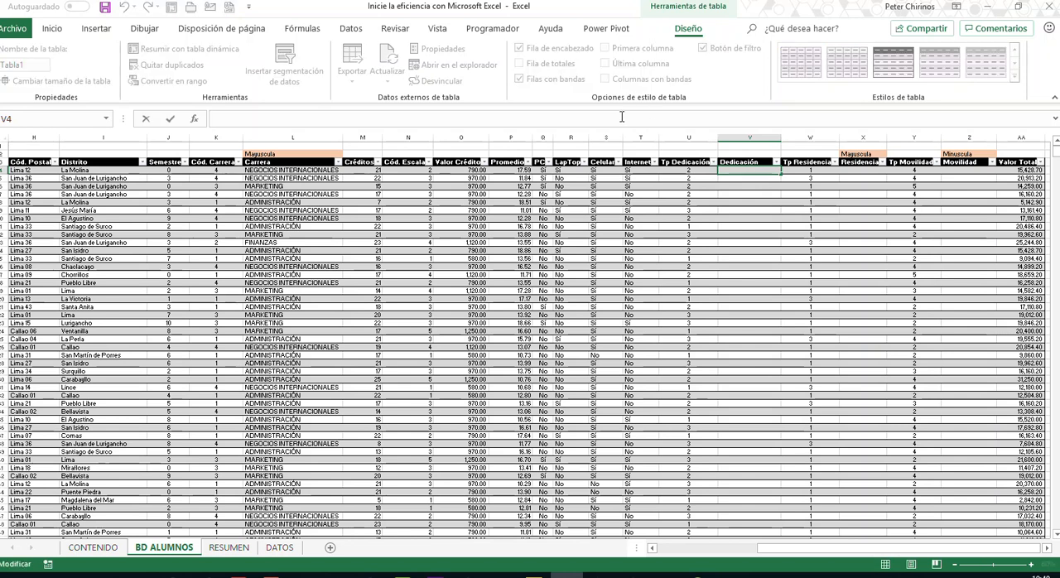
type("=BUS")
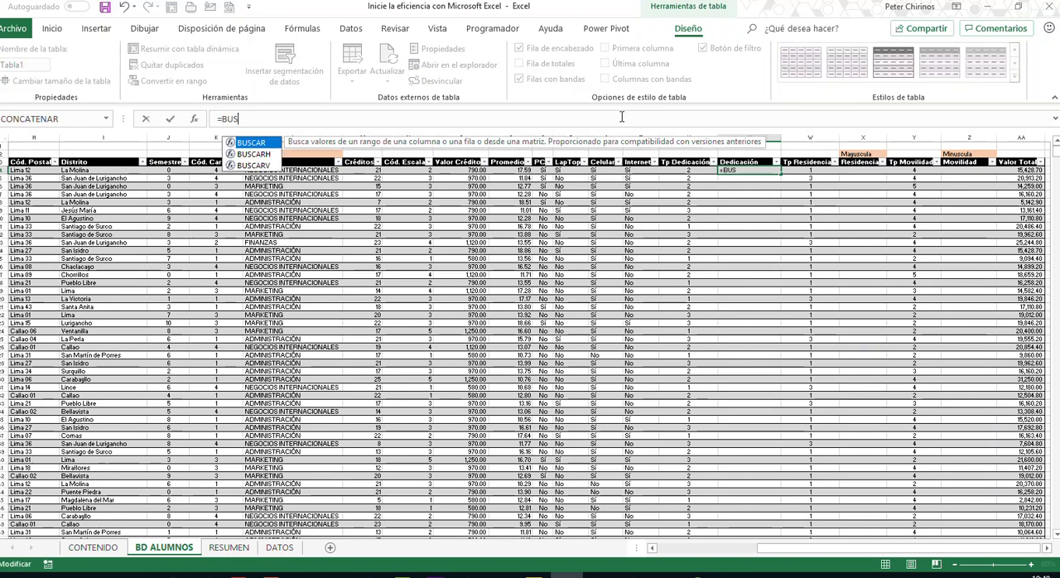
key("Down")
key("Down")
key("Tab")
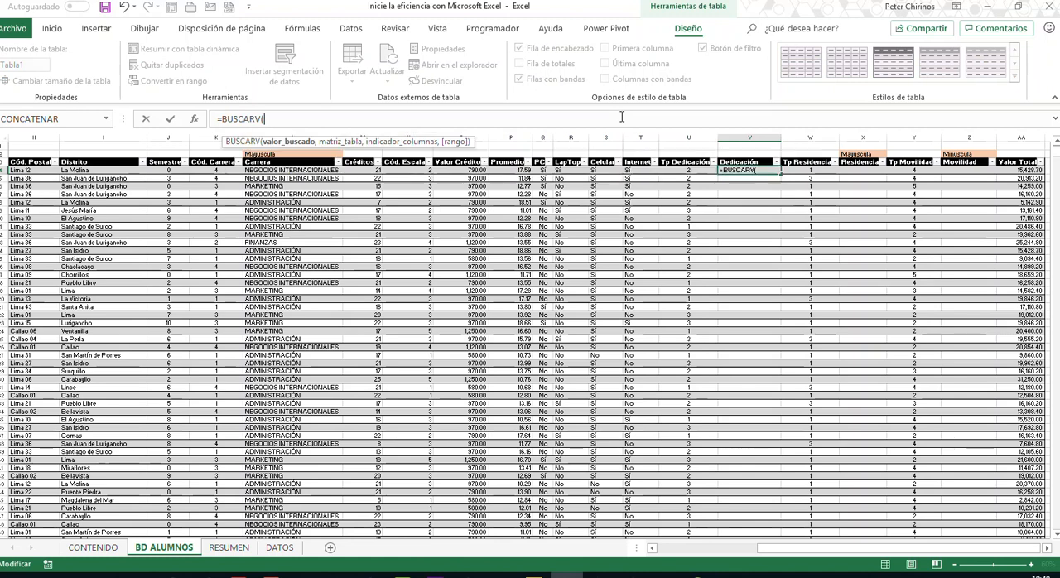
left_click(693, 170)
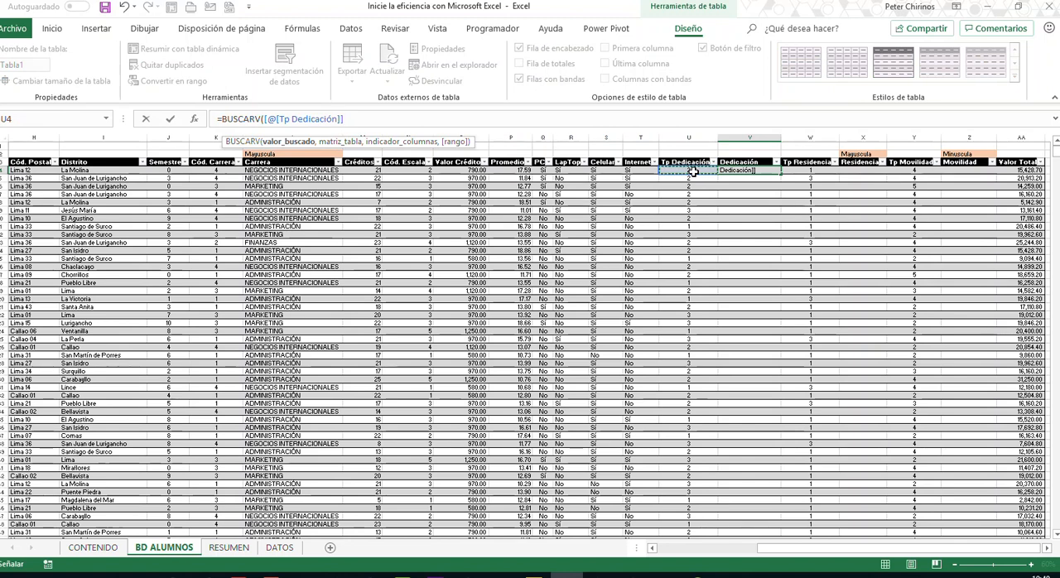
type(",")
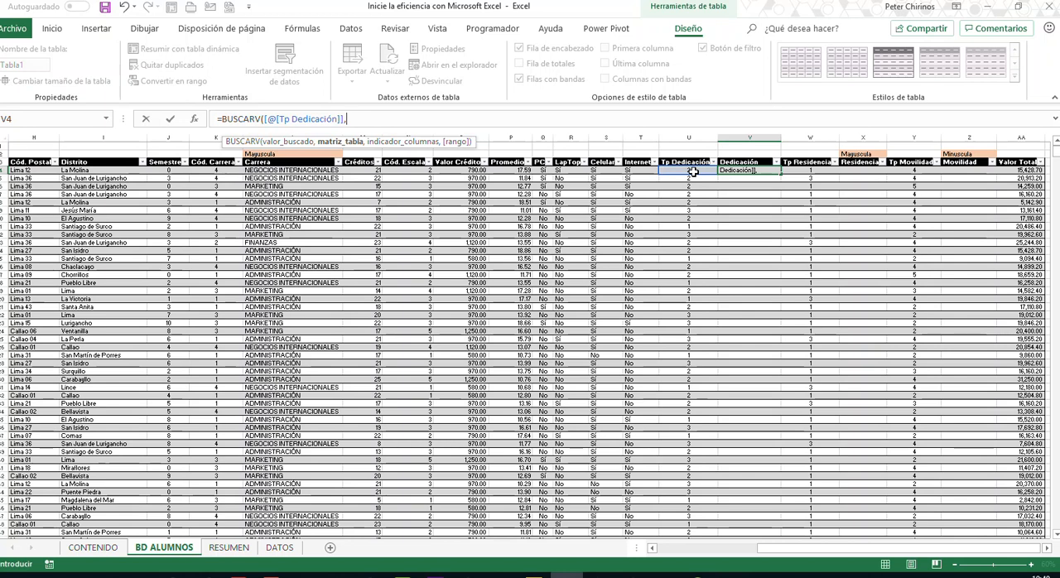
type("DEDICACION")
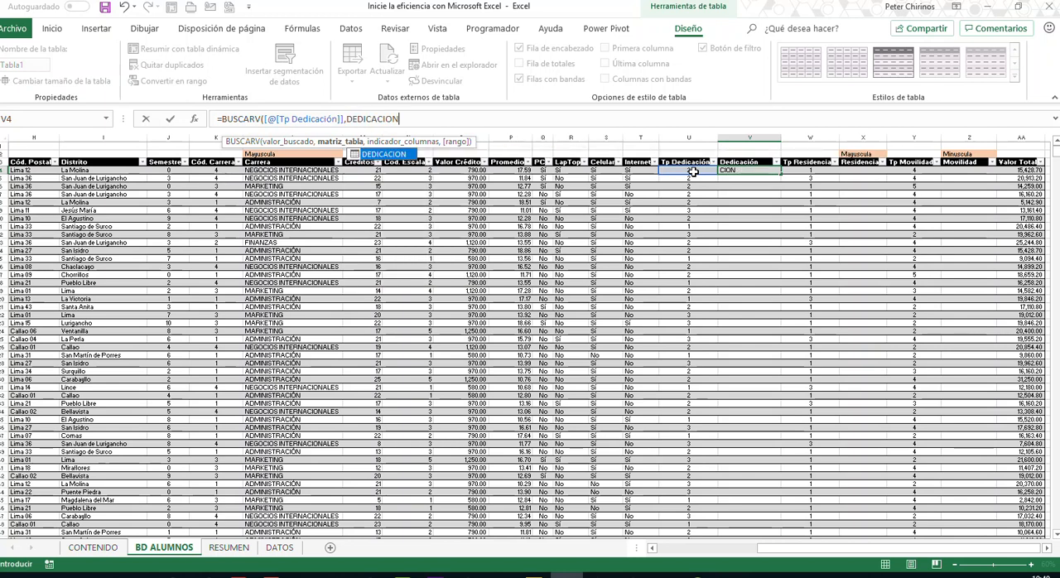
type(",")
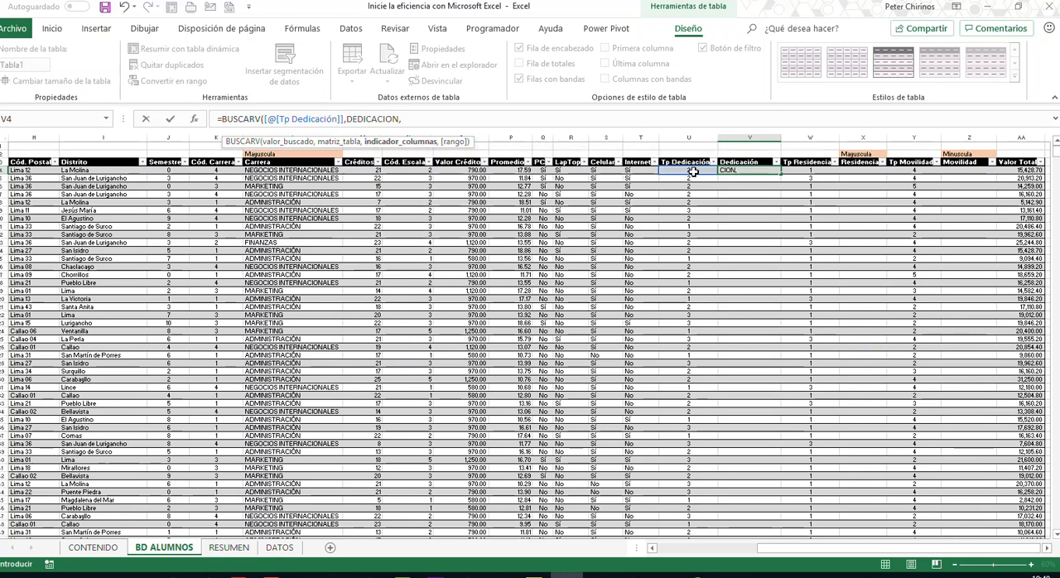
type("2,")
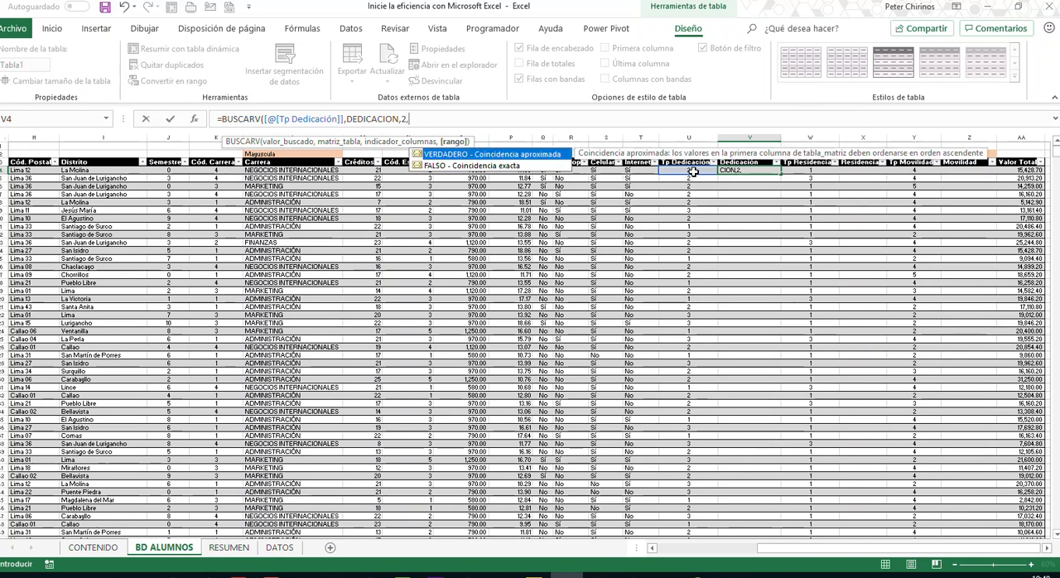
type("FALSO)")
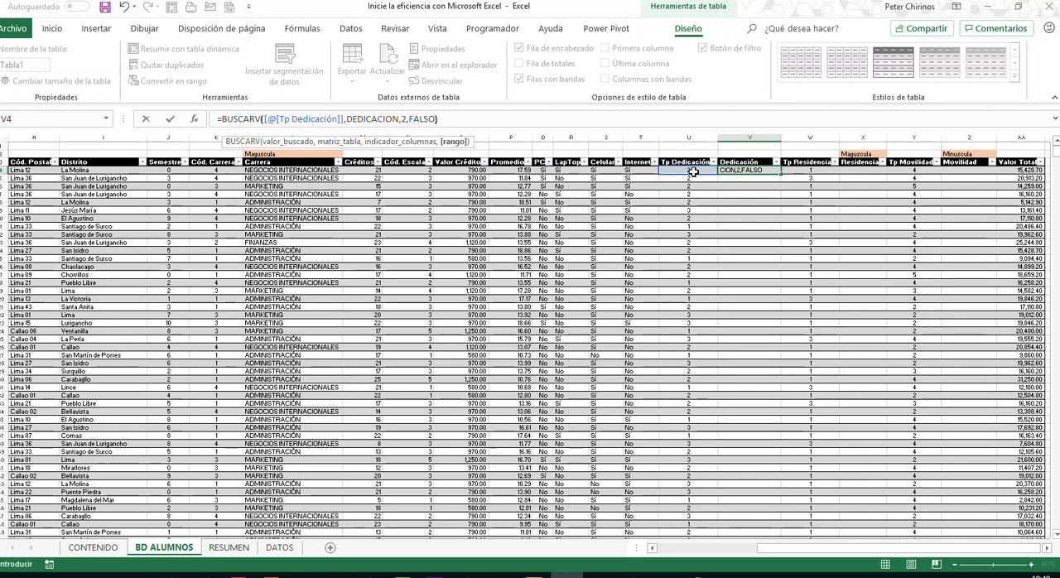
key("Return")
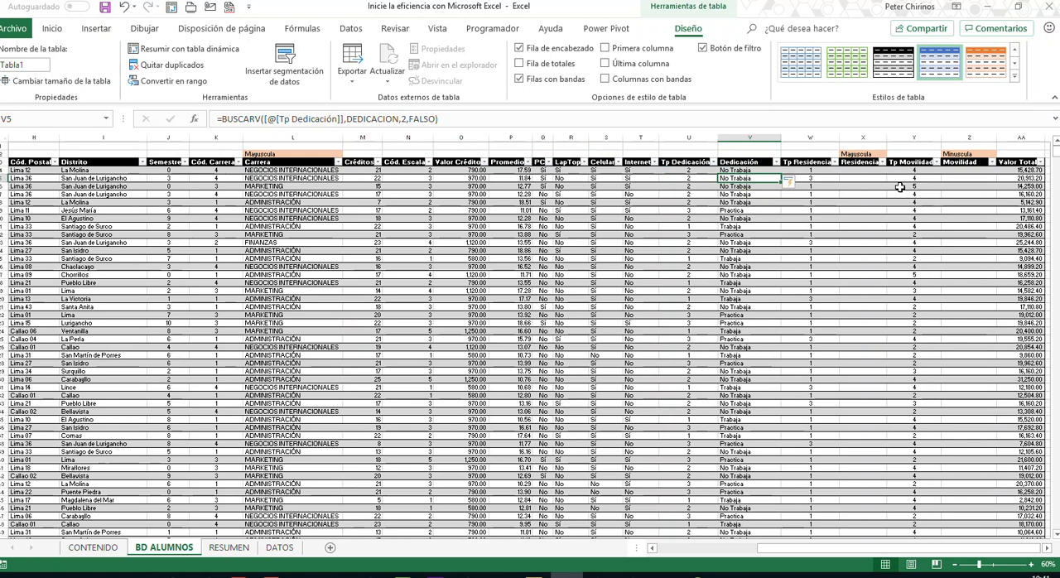
- Find the empty Residencia column in BD ALUMNOS and check the table name of the Tp Residencia lookup table on the DATOS sheet
left_click(866, 193)
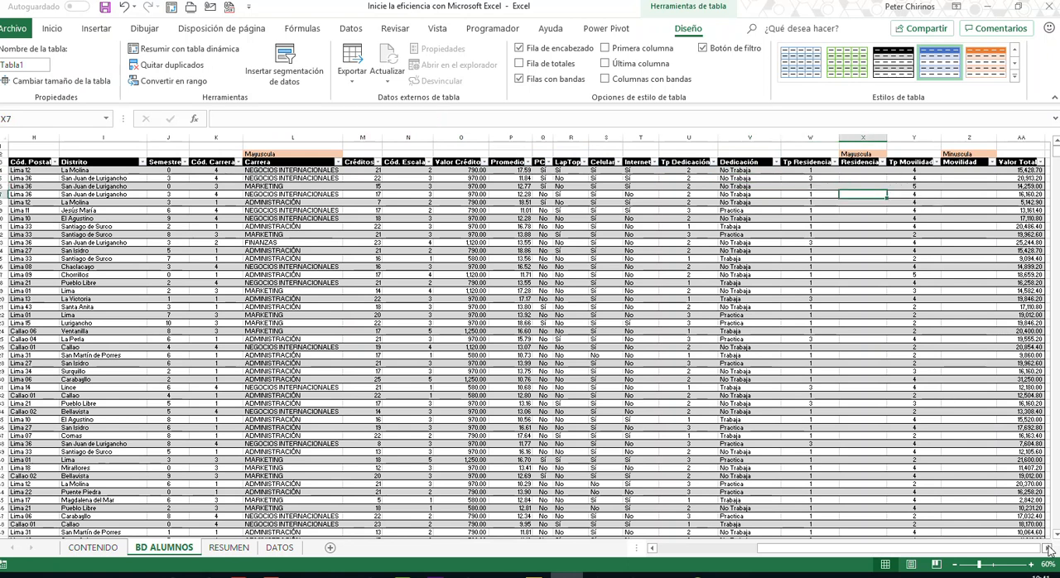
left_click(1048, 547)
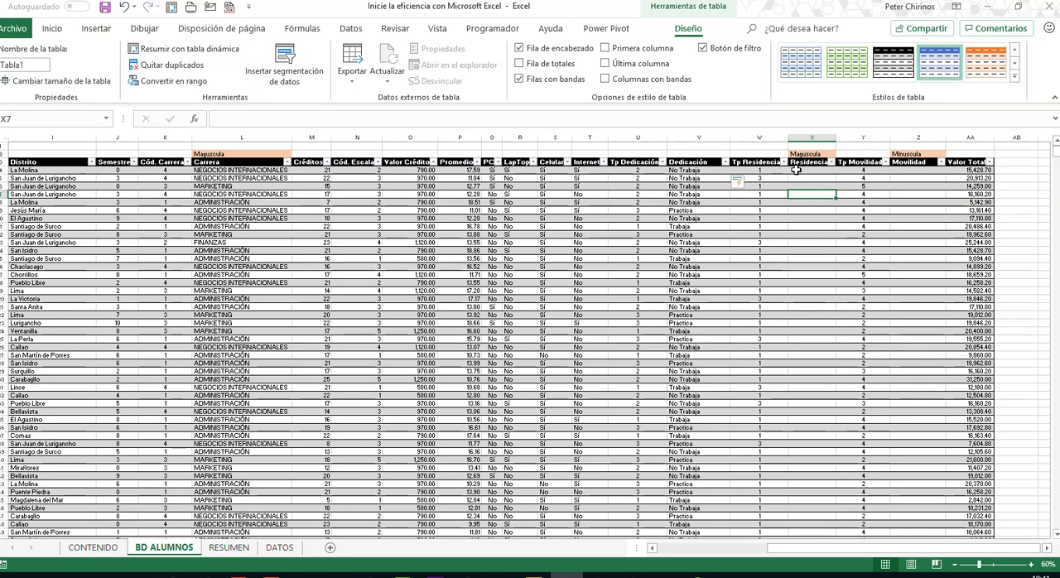
left_click(279, 548)
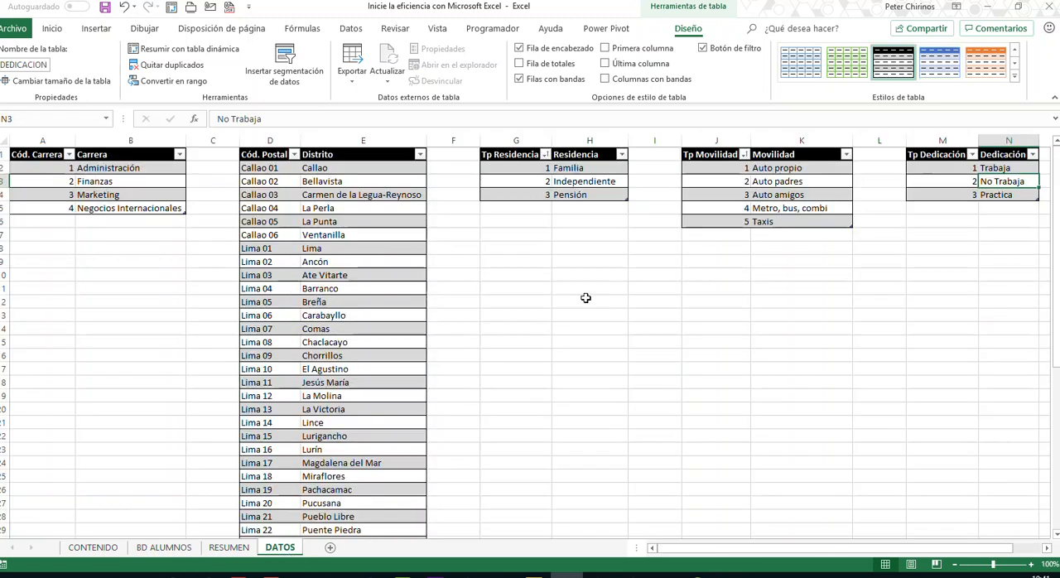
left_click(593, 182)
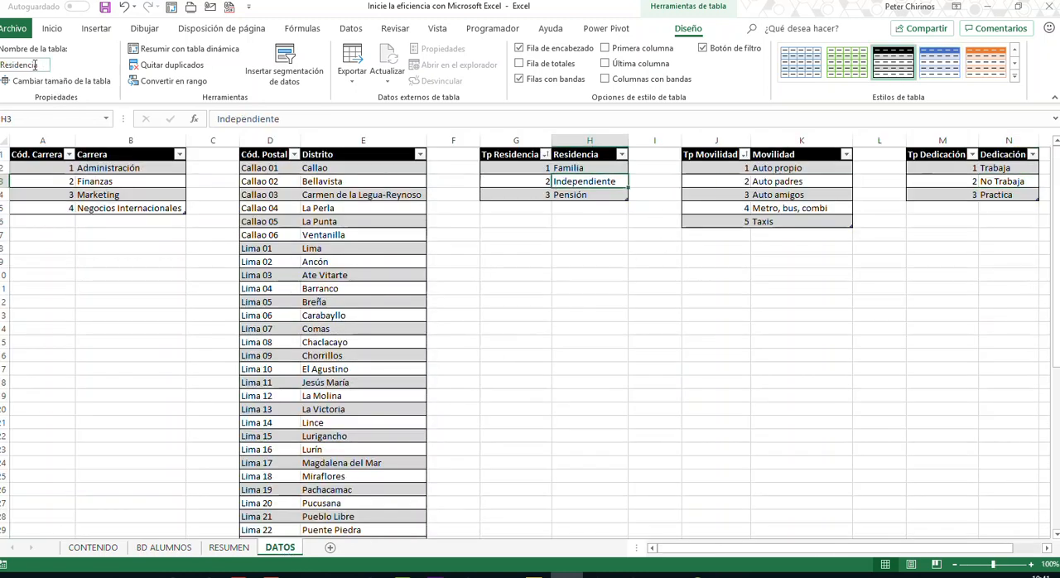
- Fill the Residencia column of BD ALUMNOS with the formula =BUSCARV([@[Tp Residencia]],Residencia,2,0)
left_click(164, 548)
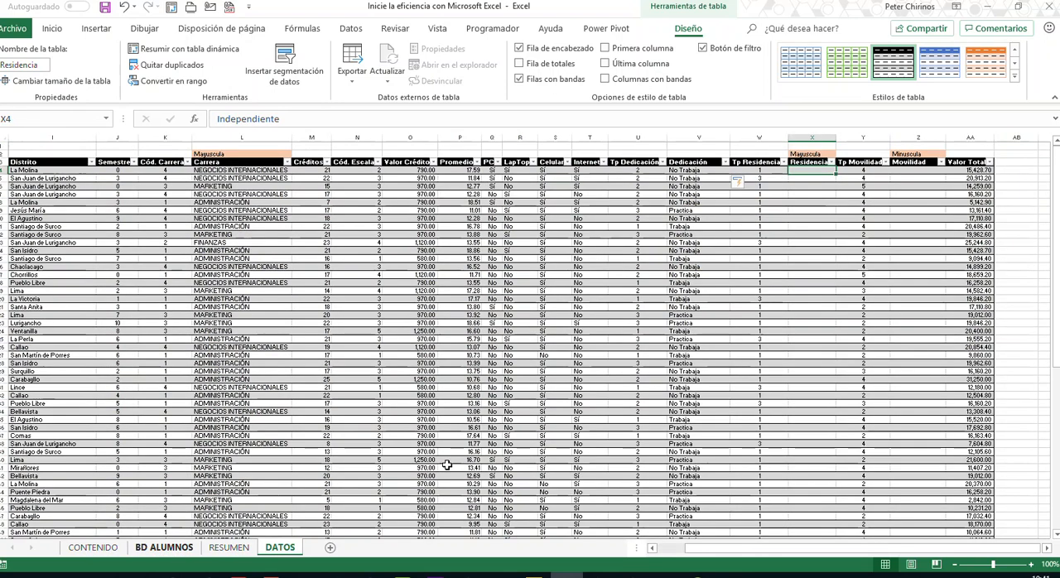
left_click(765, 120)
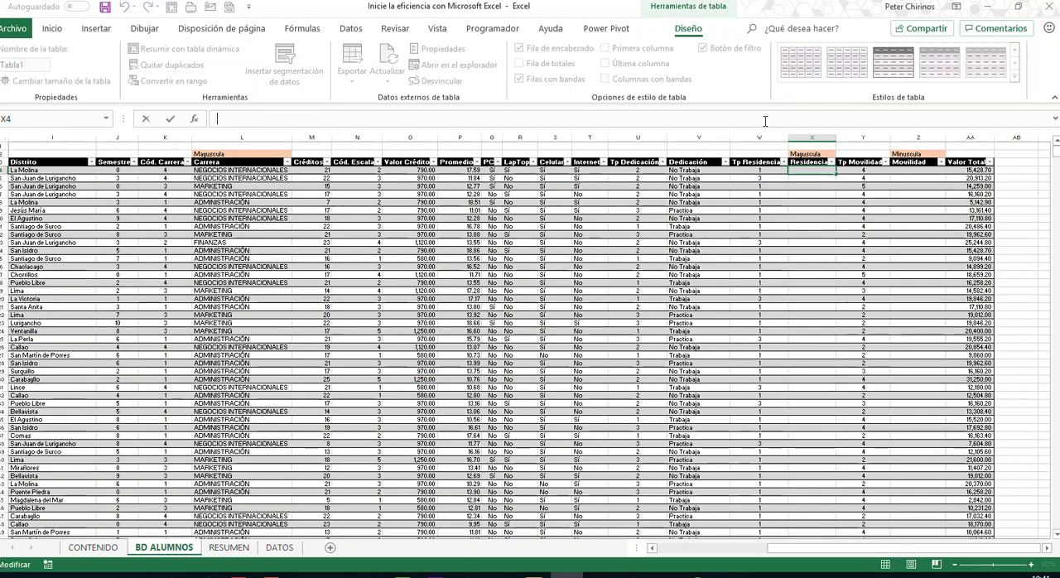
type("=BUS")
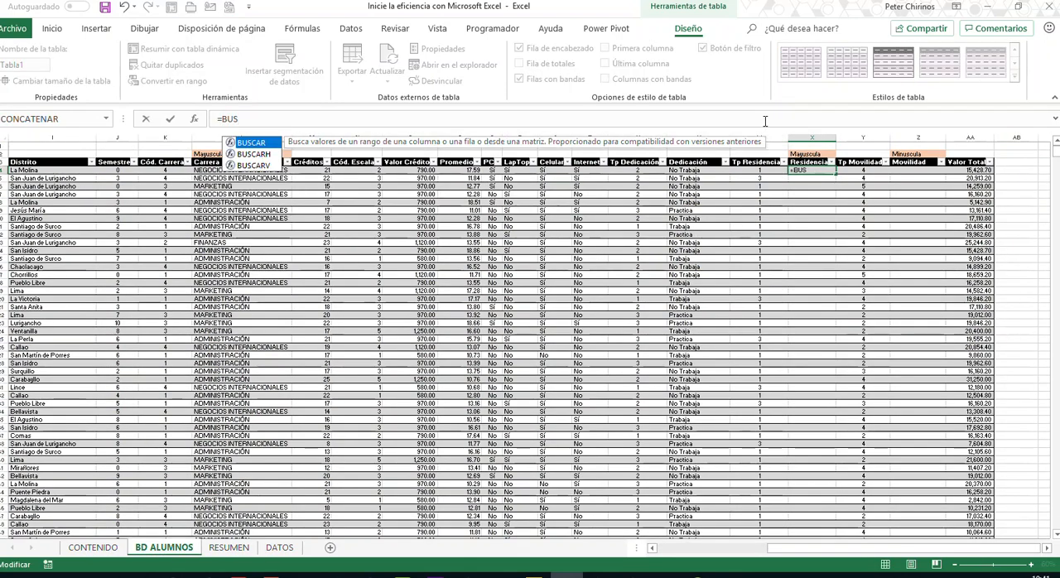
key("Down")
key("Down")
key("Tab")
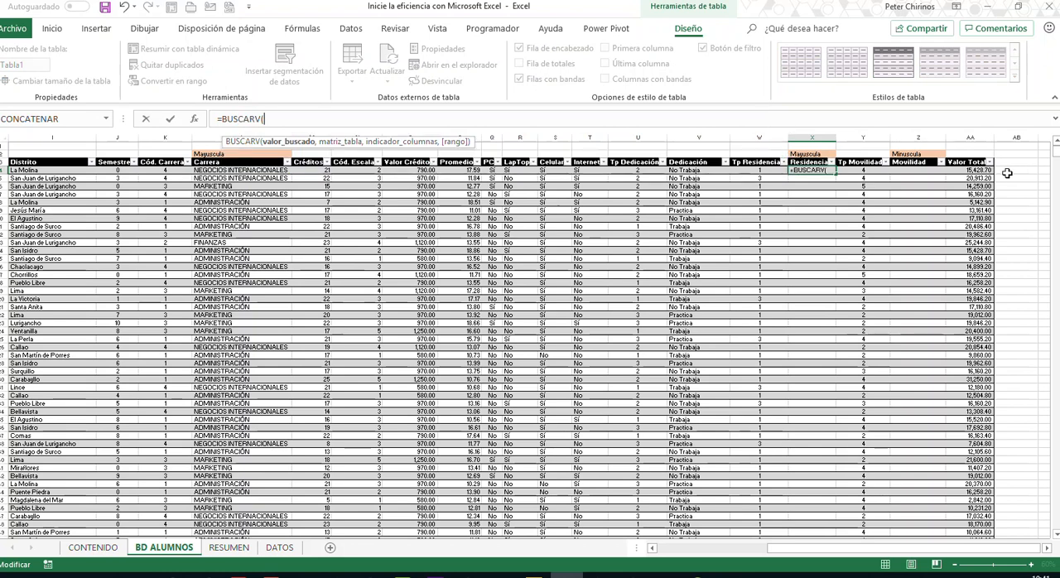
left_click(758, 169)
type(",")
key("BackSpace")
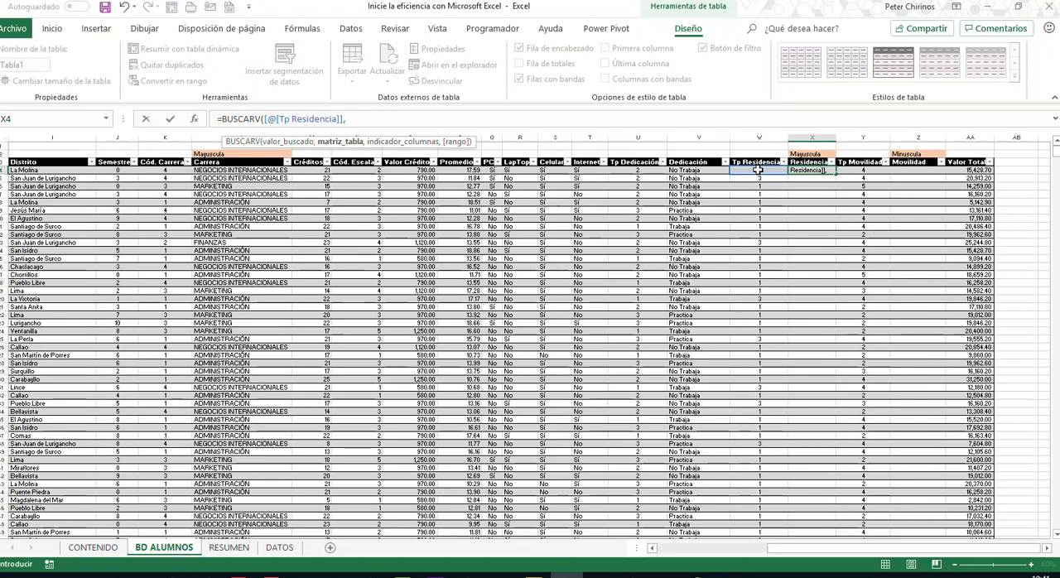
type("RED")
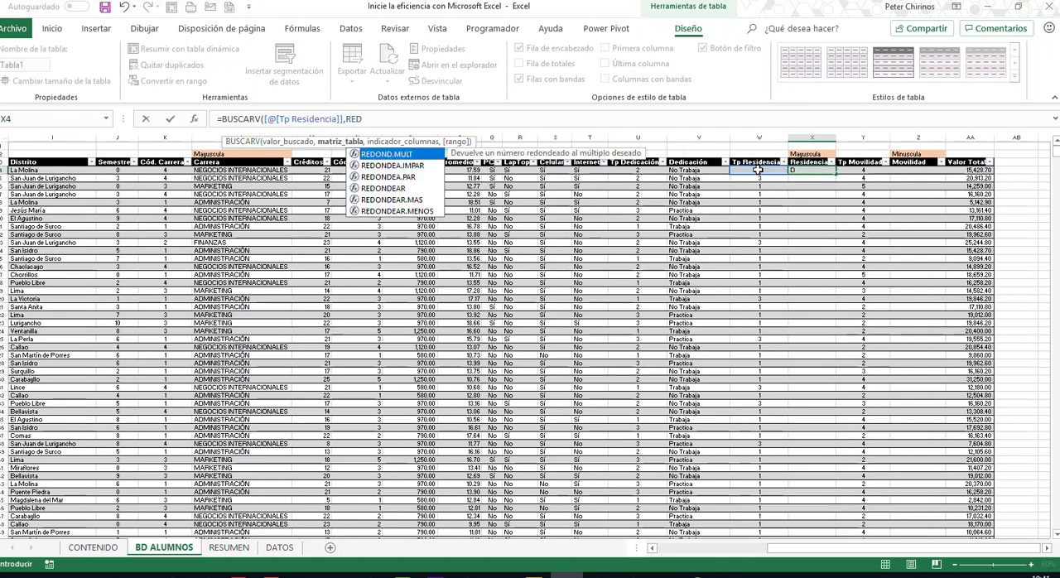
key("BackSpace")
type("SI")
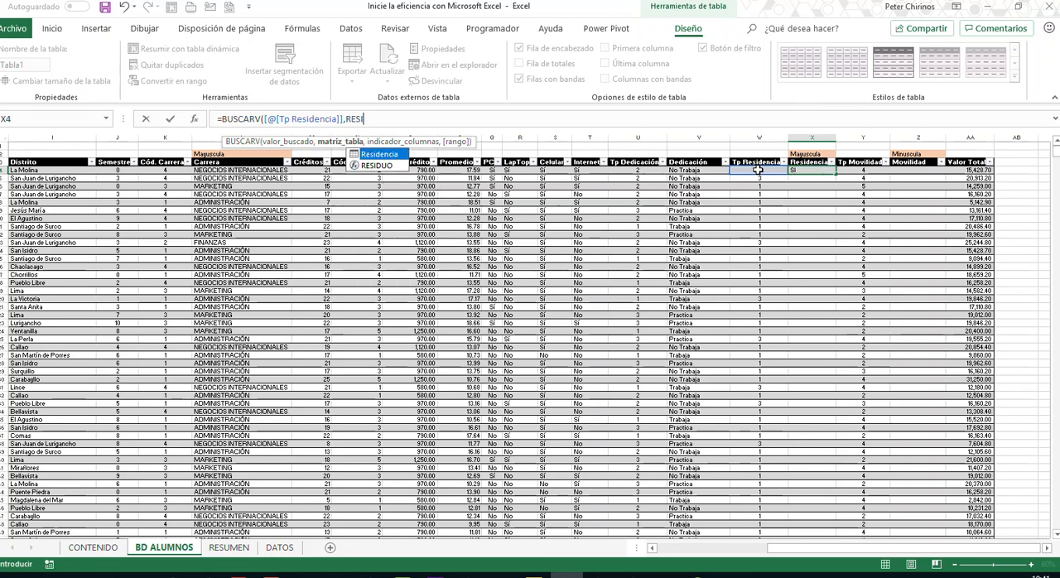
key("Tab")
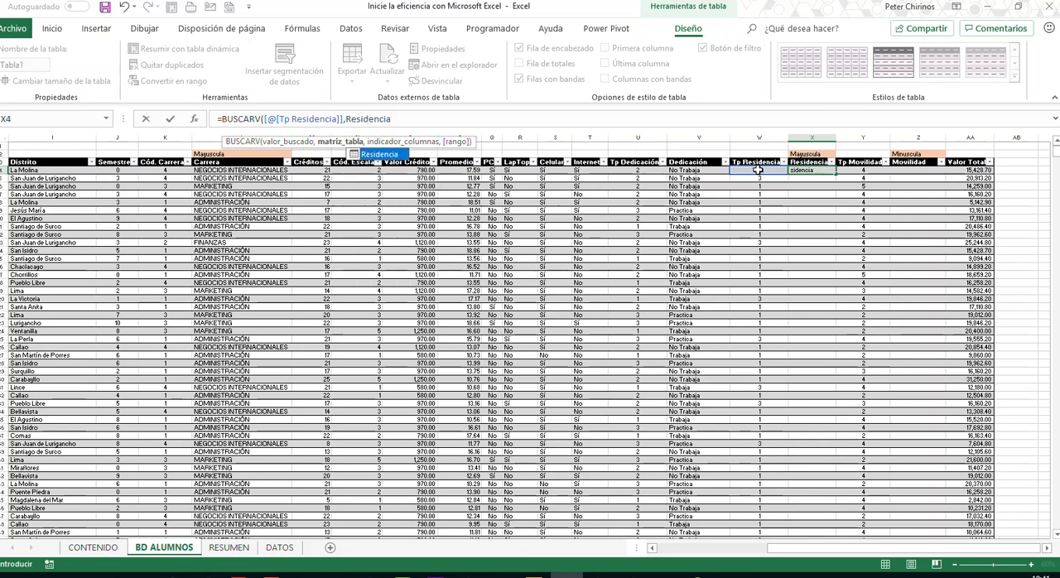
type(",2,0")
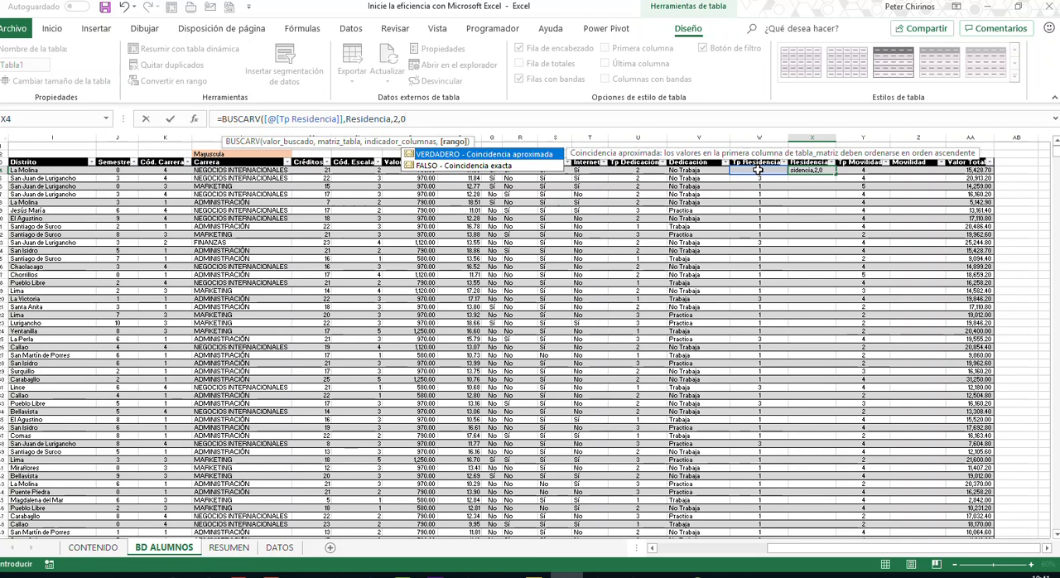
key("Return")
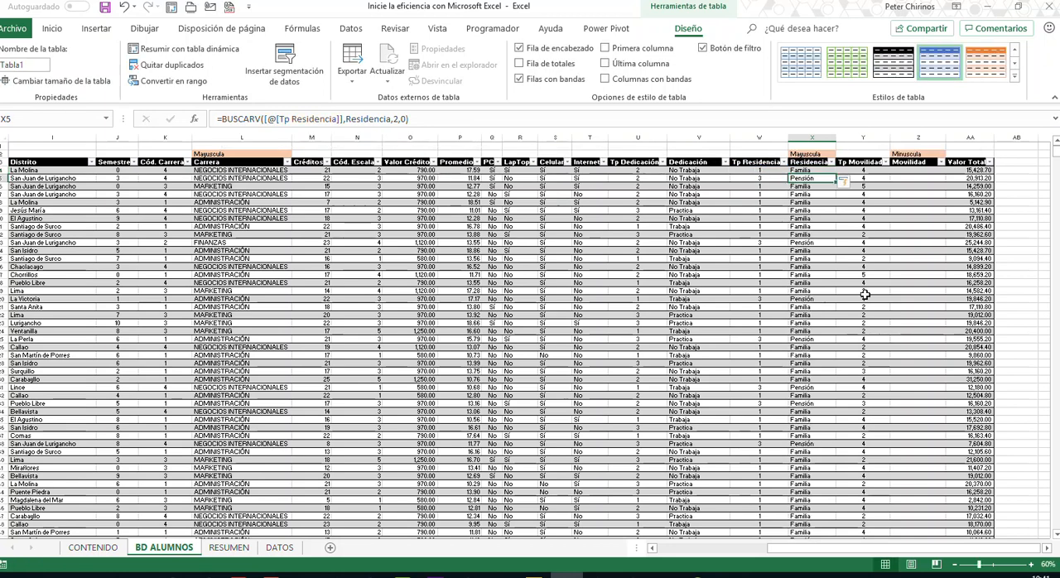
- Wrap the Residencia column's BUSCARV formula in MAYUSC to convert its results to uppercase
left_click(1047, 550)
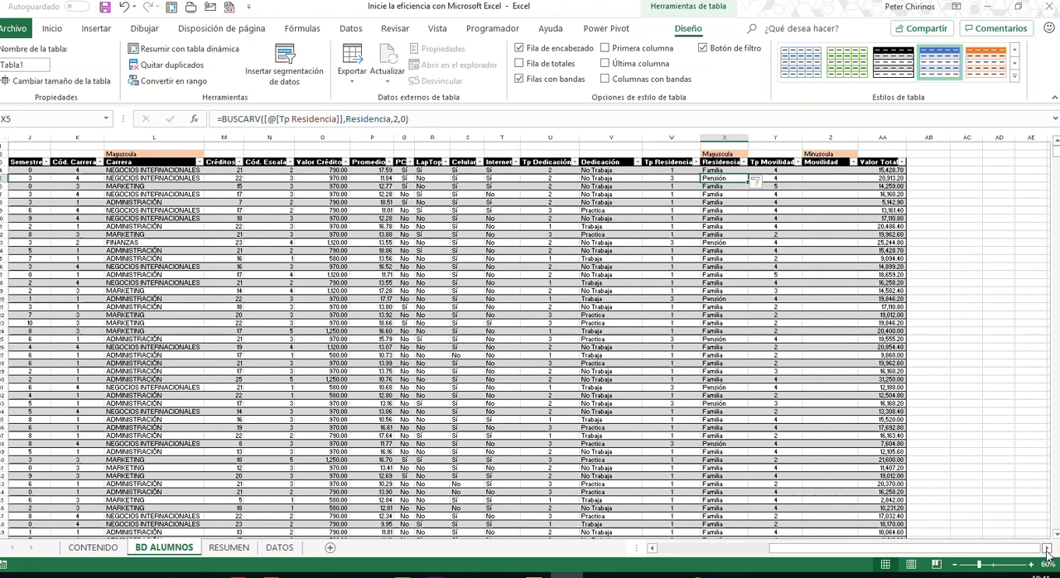
left_click(1047, 550)
left_click(696, 170)
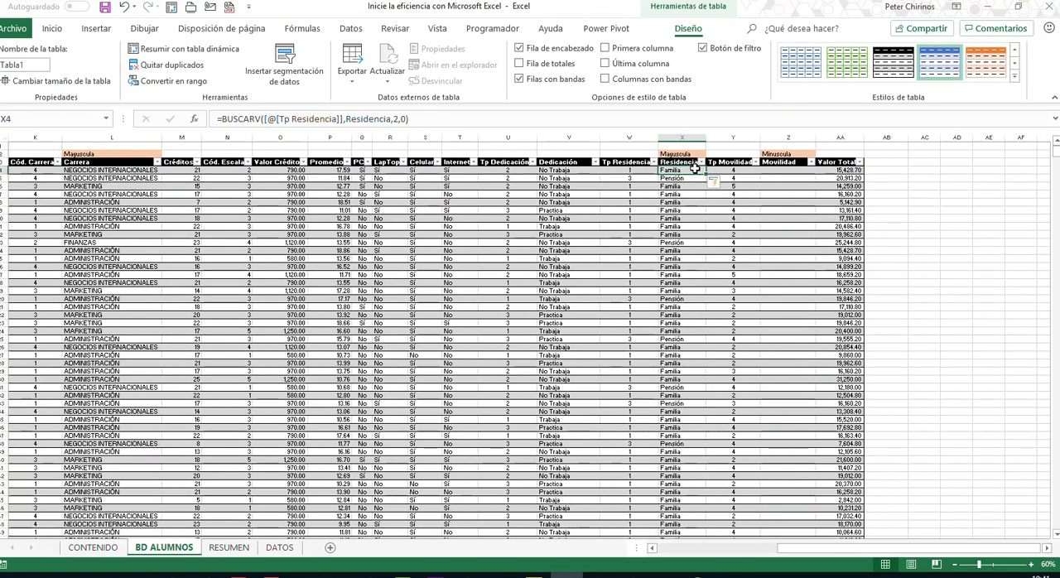
left_click(224, 120)
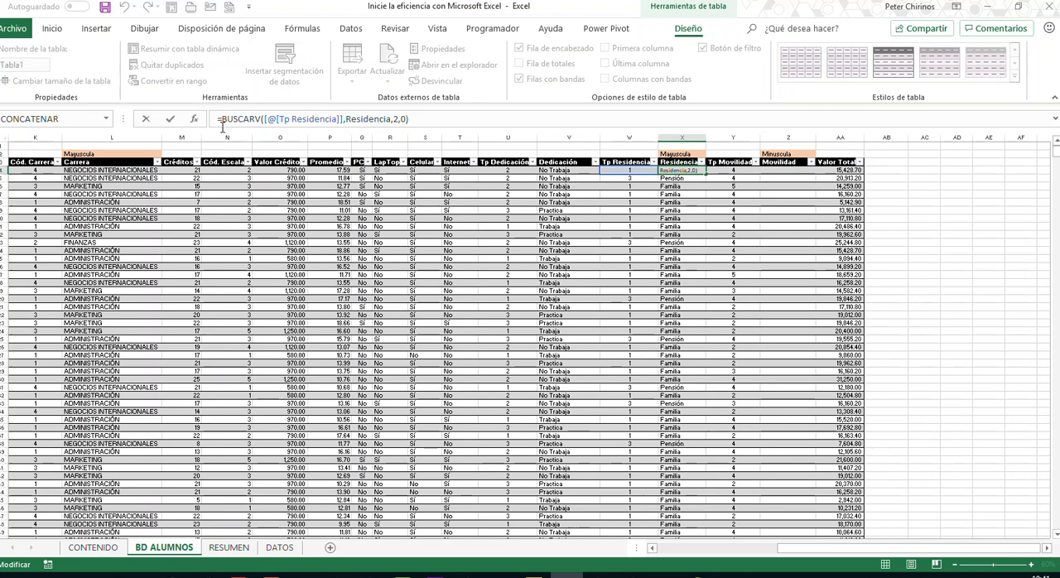
type("MAYUSC(")
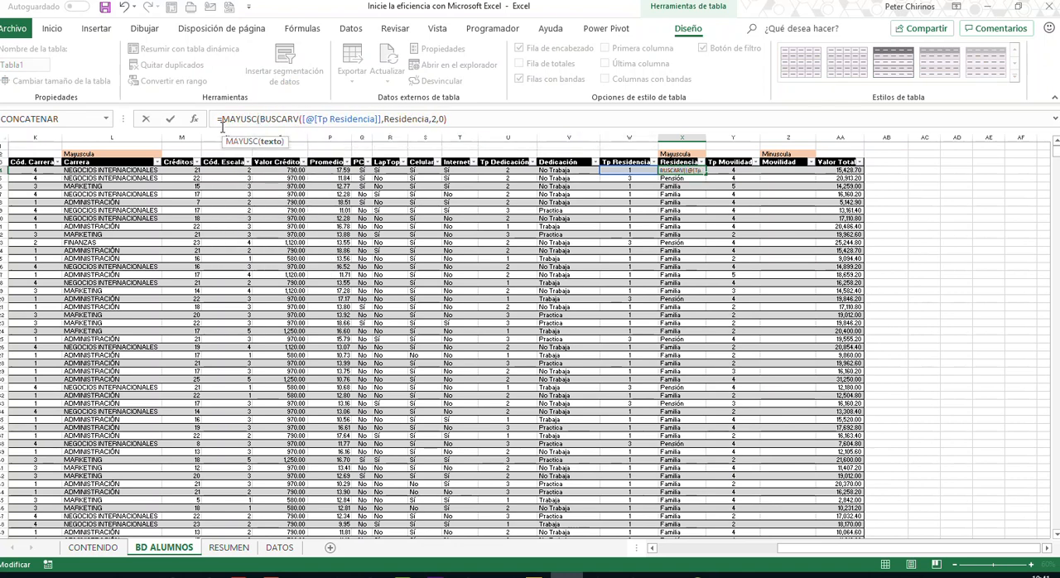
left_click(468, 118)
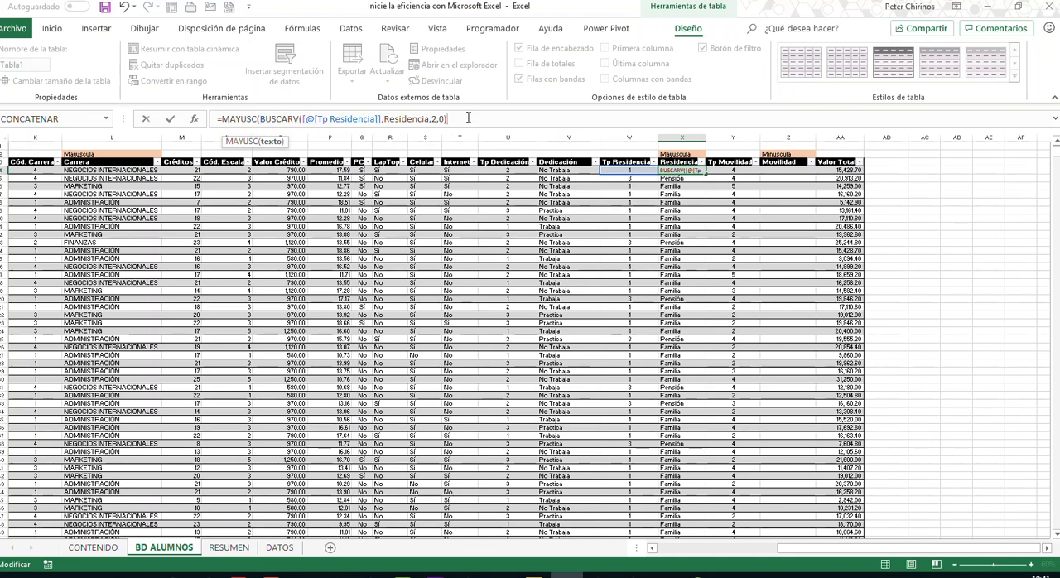
type(")")
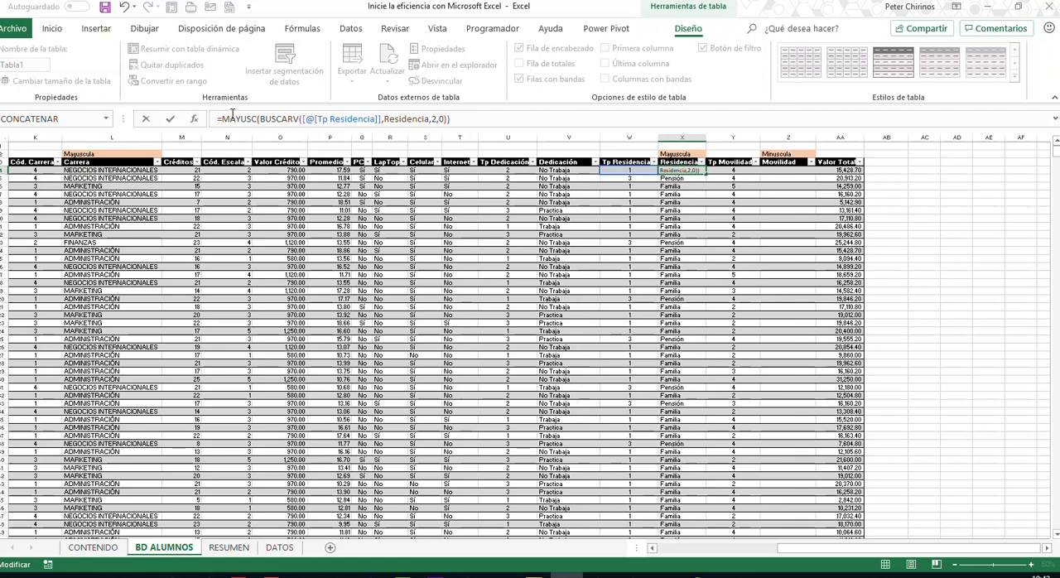
key("Return")
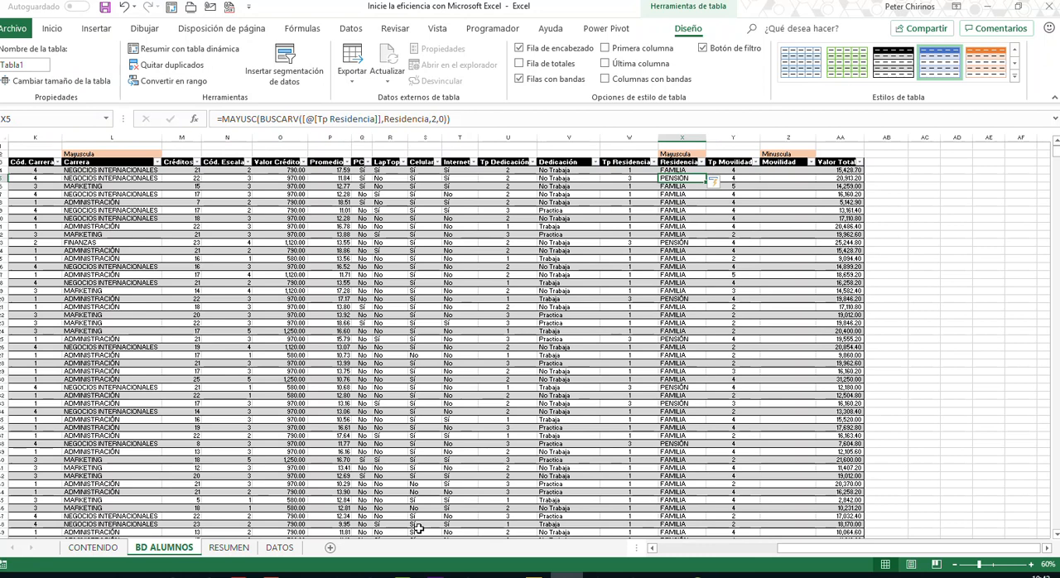
- Check the table name and entries of the Tp Movilidad lookup table on the DATOS sheet, and return to BD ALUMNOS
left_click(279, 547)
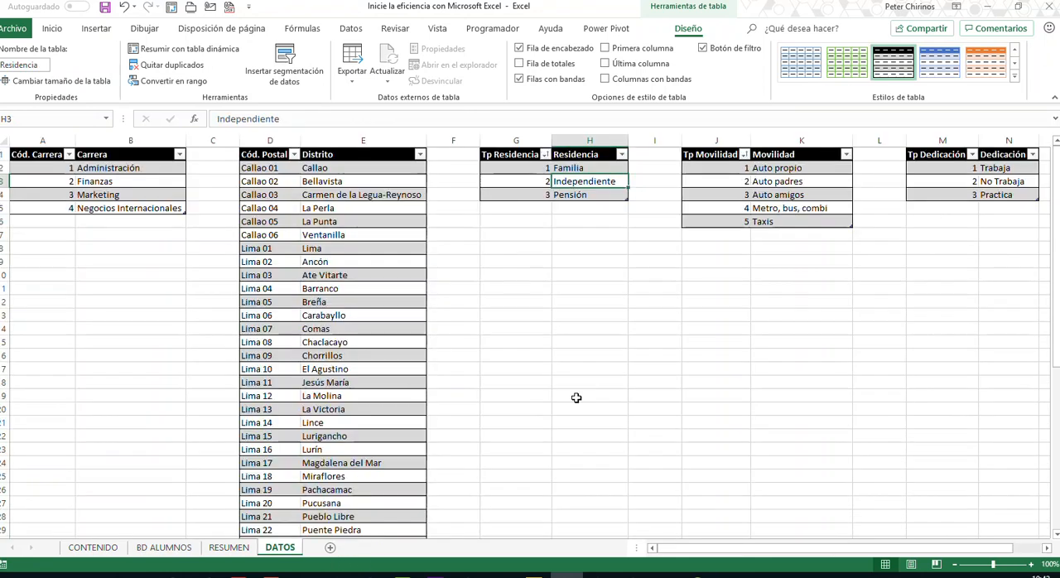
left_click(730, 192)
left_click(801, 176)
left_click(757, 207)
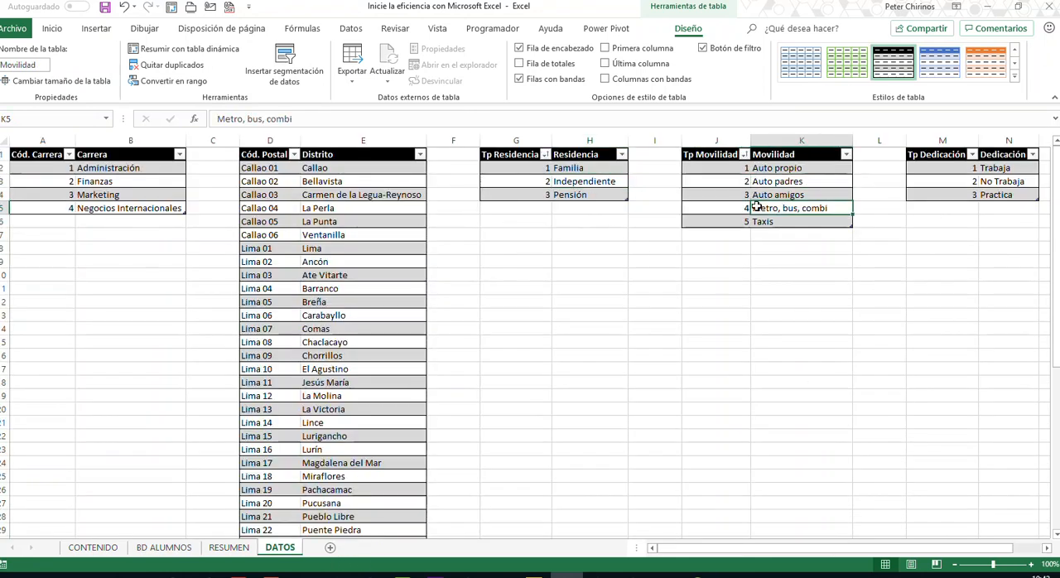
left_click(164, 548)
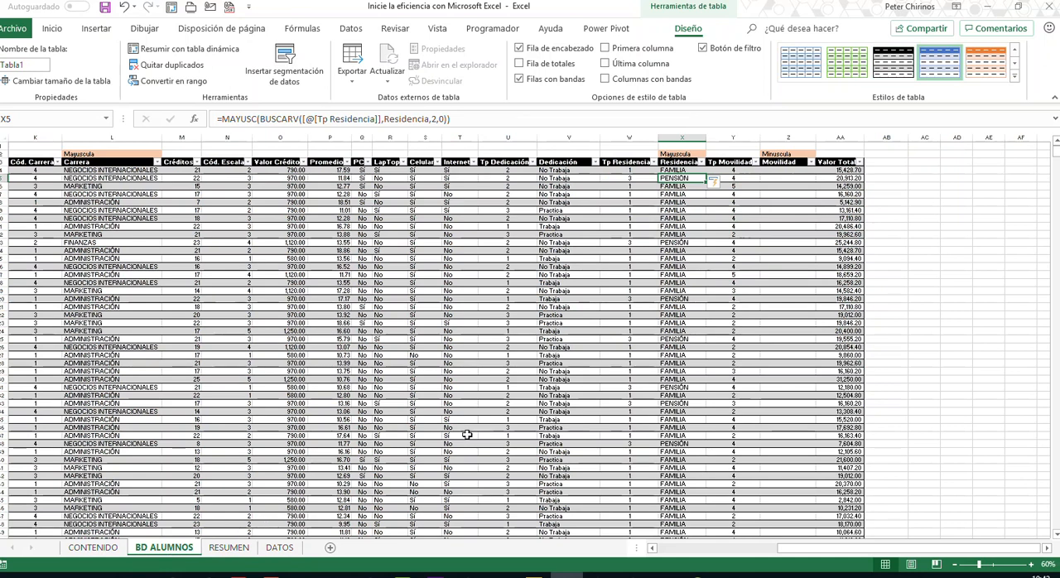
- Fill the Movilidad column of BD ALUMNOS in lowercase with the formula =MINUSC(BUSCARV([@[Tp Movilidad]],Movilidad,2,0))
left_click(781, 170)
left_click(328, 117)
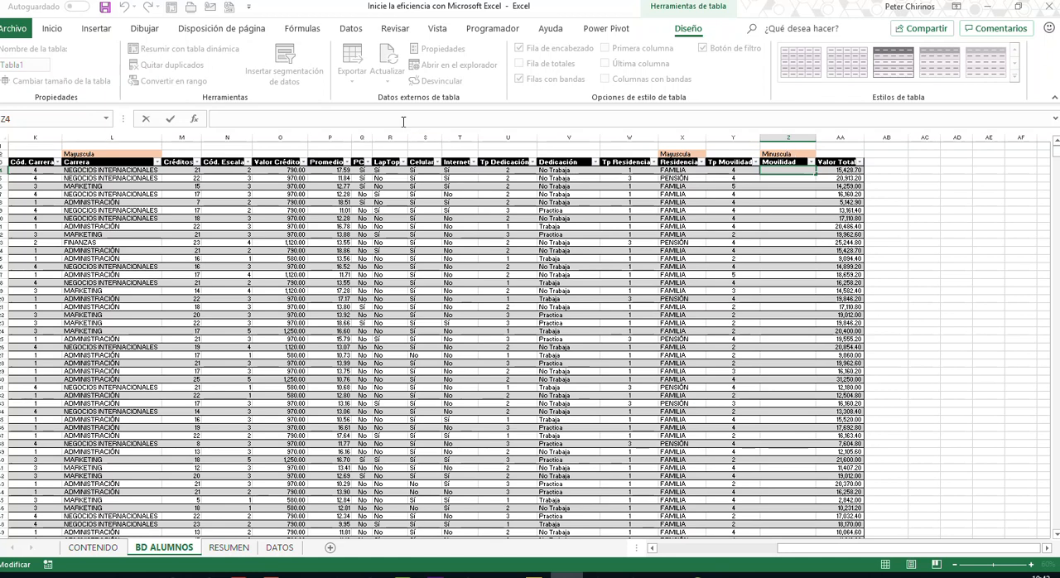
type("=MI")
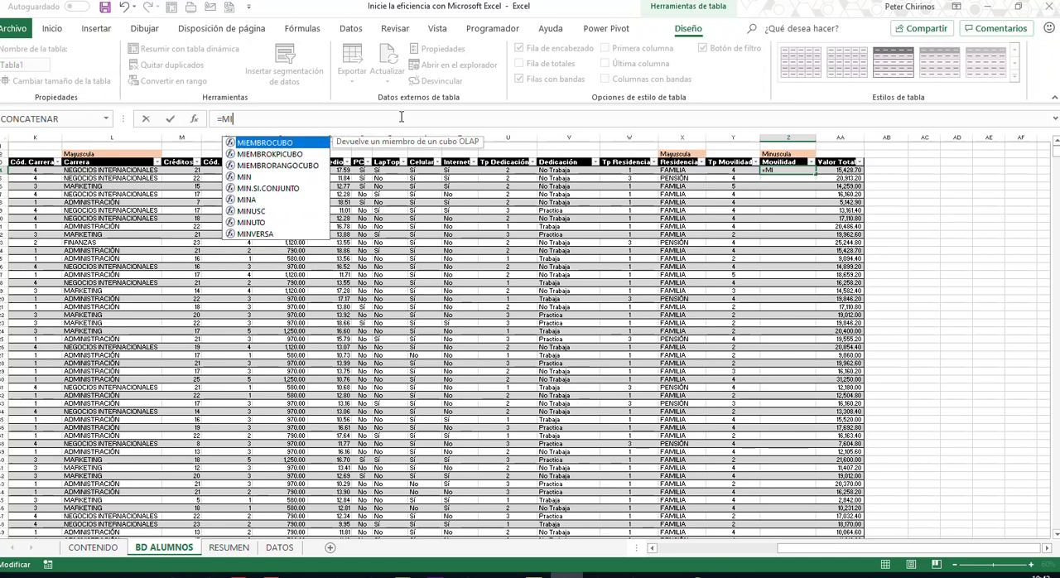
type("NUSC(")
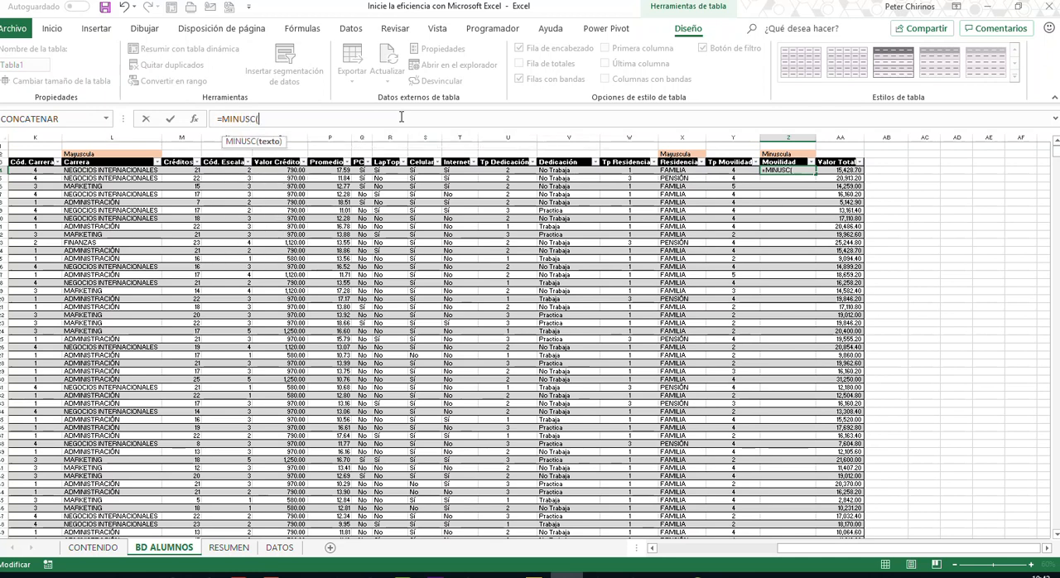
type("BUSCARV(")
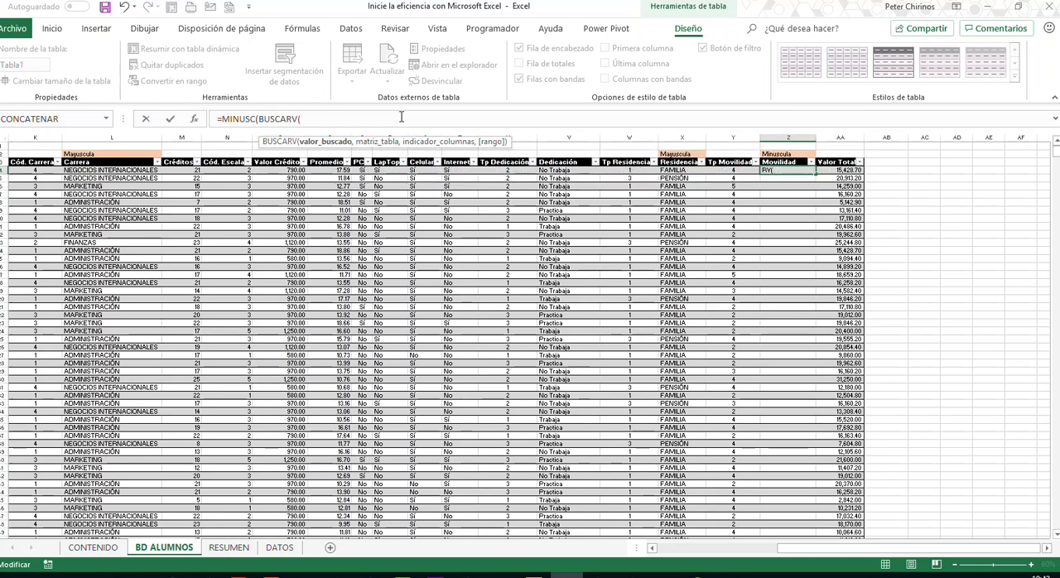
left_click(732, 169)
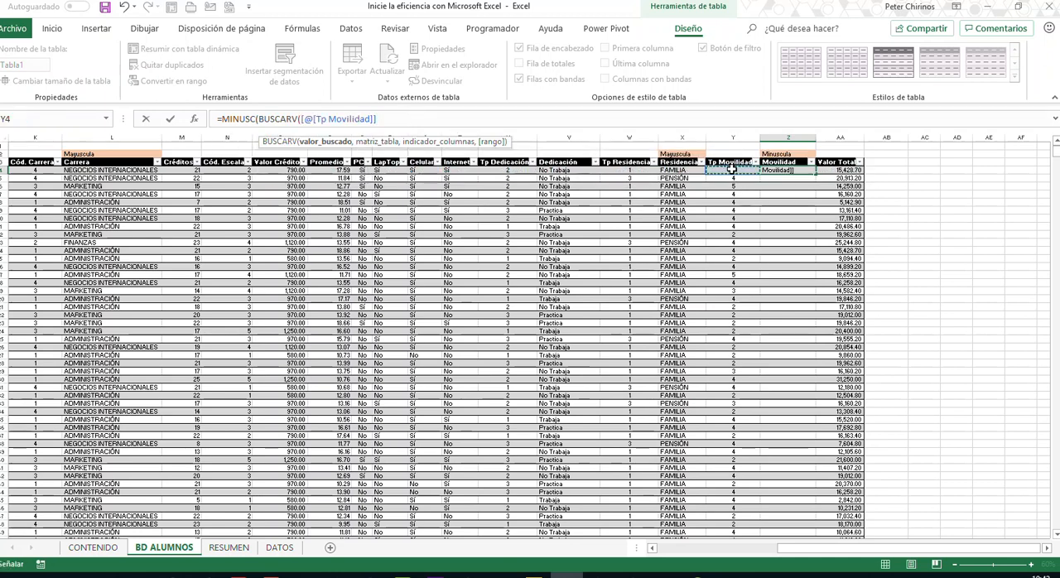
type(",MOVI")
key("Tab")
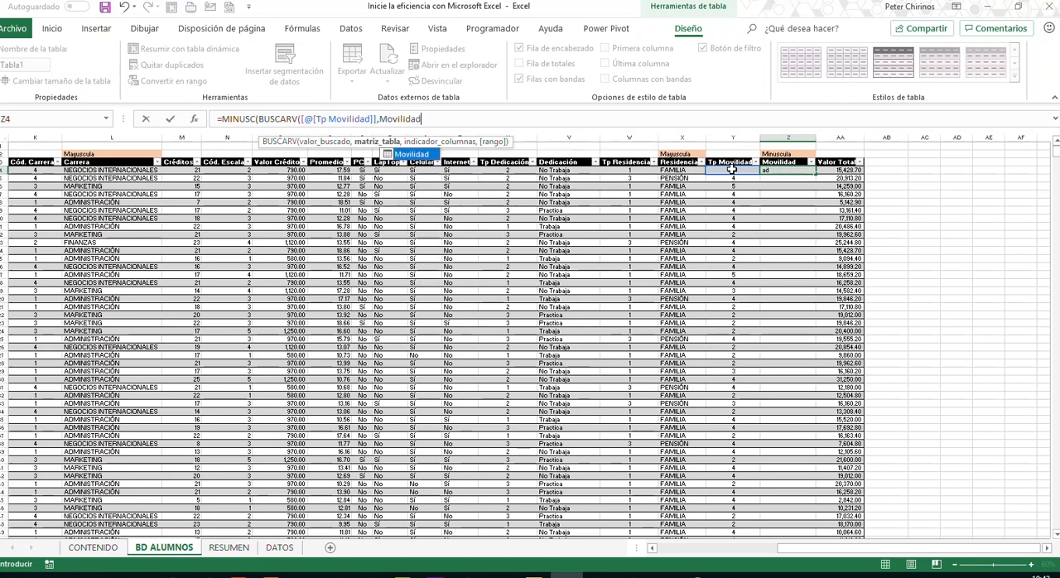
type(",2,")
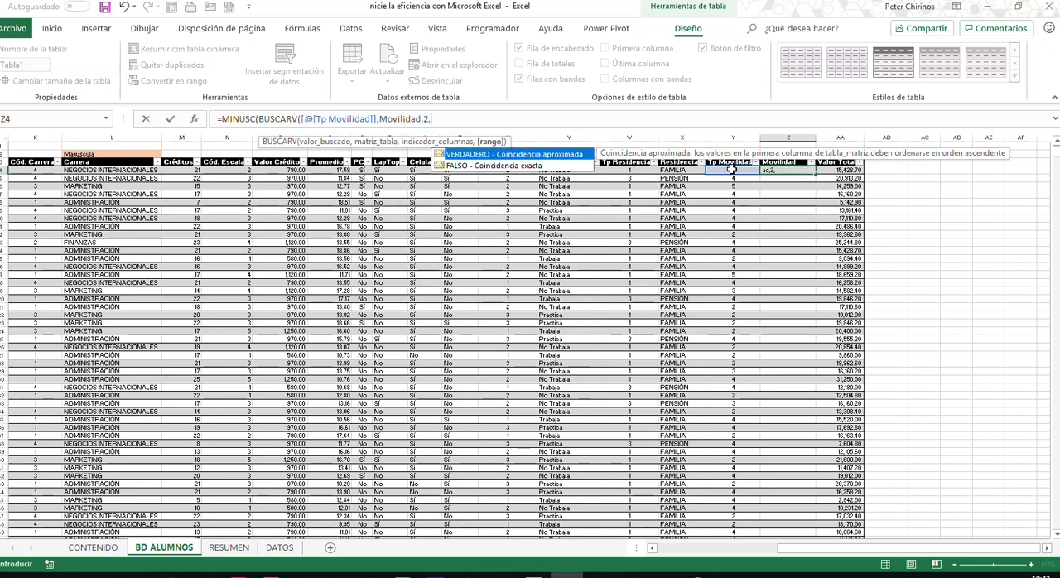
type("0)")
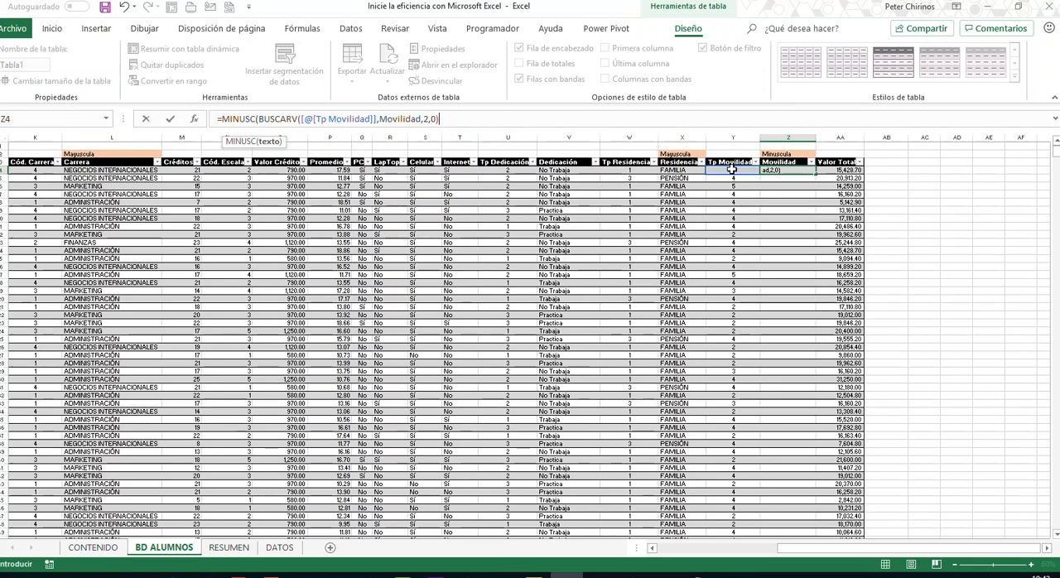
type(")")
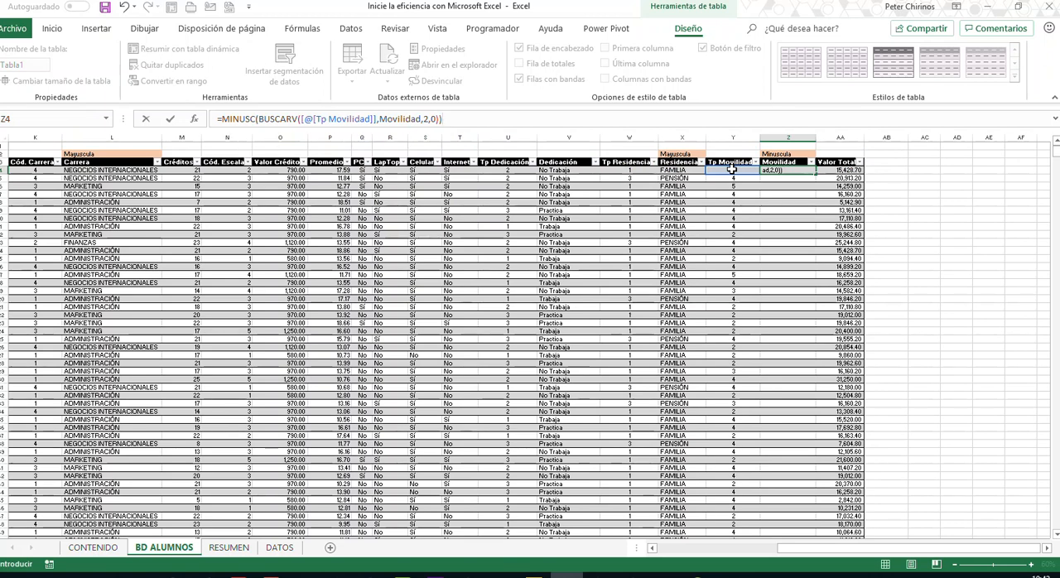
key("Return")
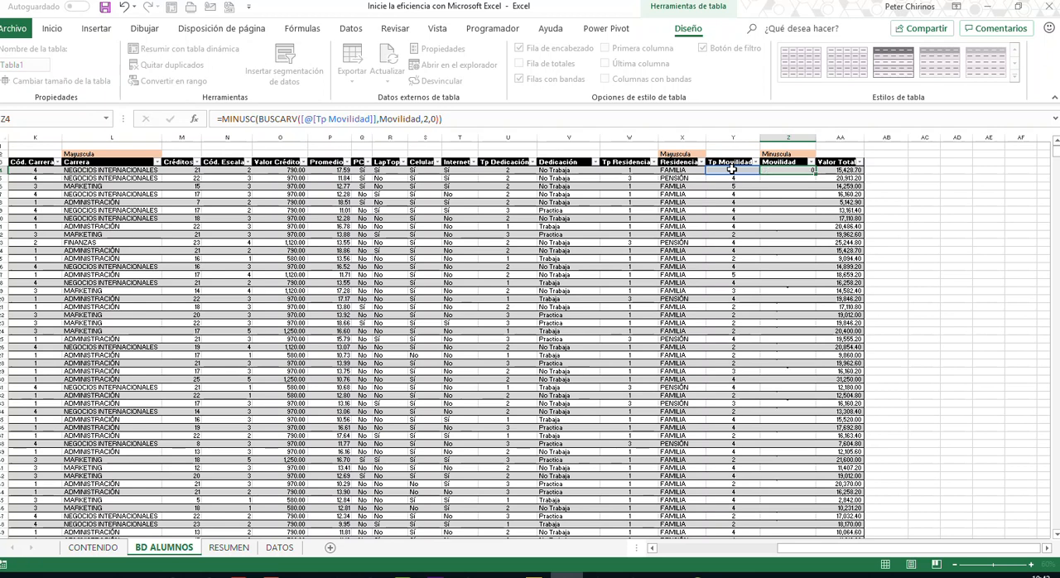
- Widen the Movilidad column to fit its text and check the lookup results down the table
left_click_drag(816, 137, 839, 137)
left_click(786, 245)
left_click(789, 315)
scroll(791, 315, "down", 12)
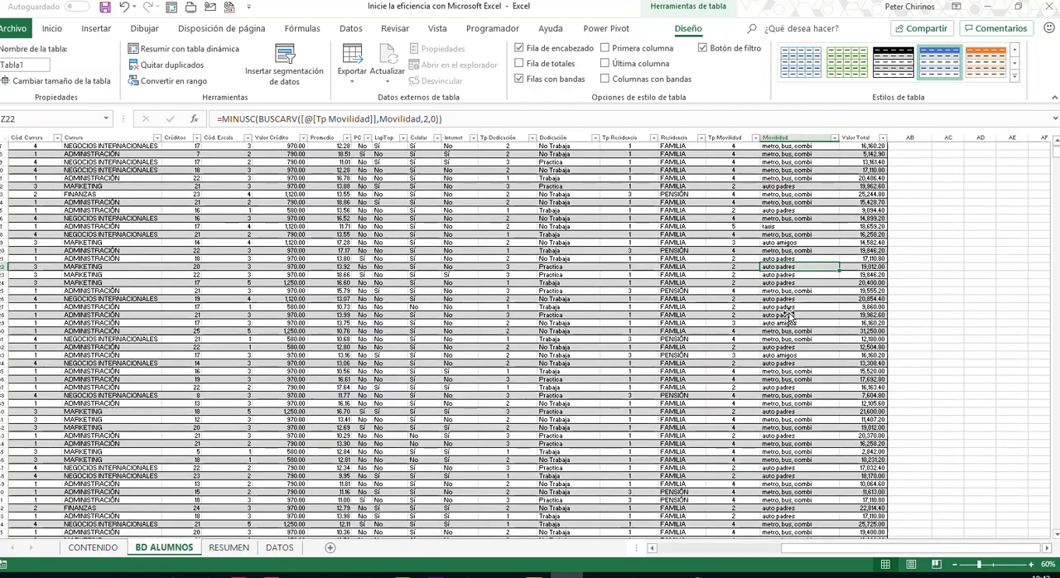
scroll(791, 315, "up", 12)
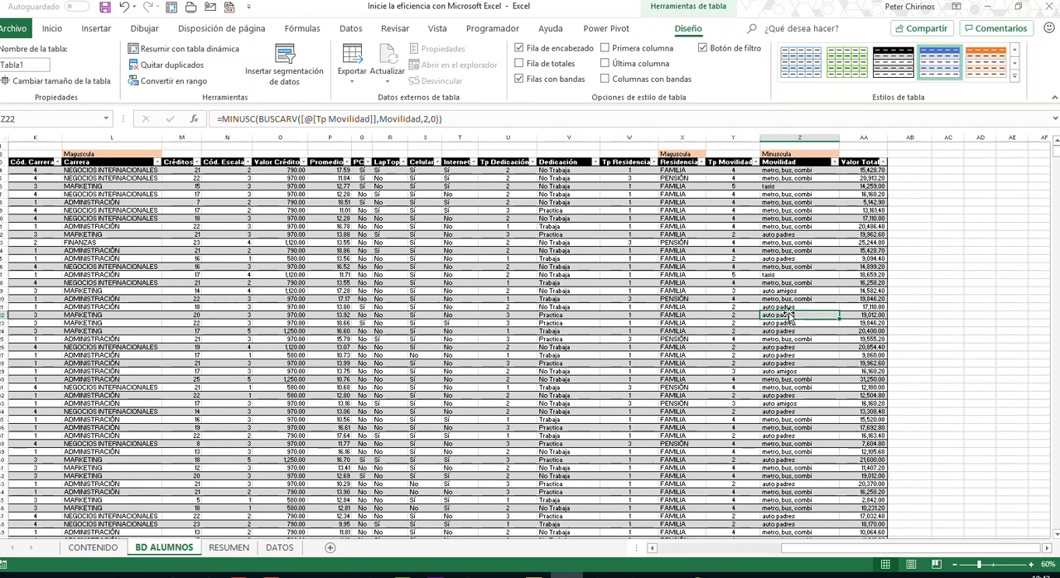
- Compare the empty summary tables on RESUMEN with the Valor Total and Carrera columns of BD ALUMNOS that feed the Valor Total by Carrera summary
left_click(240, 550)
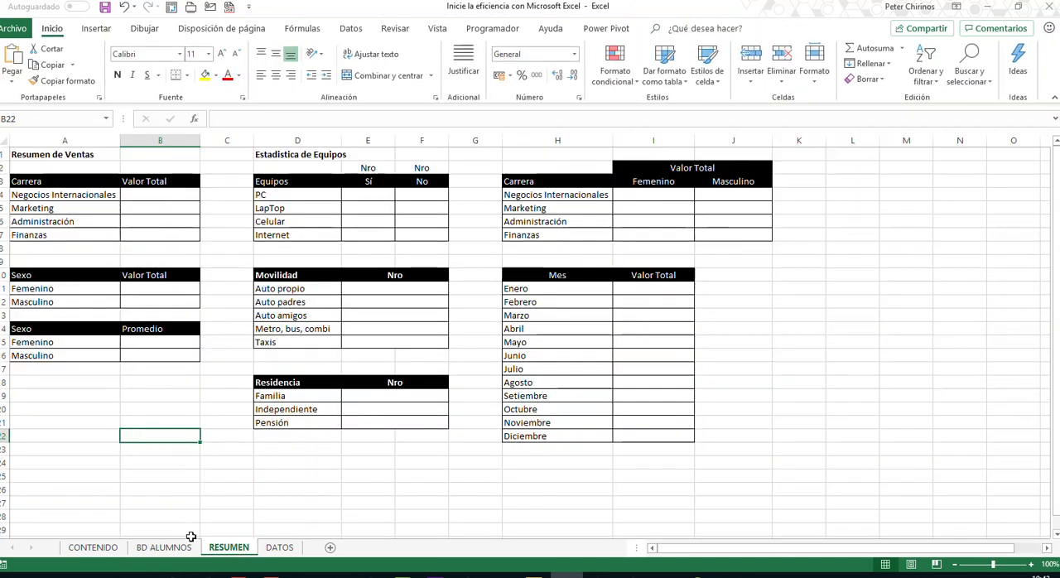
left_click(164, 548)
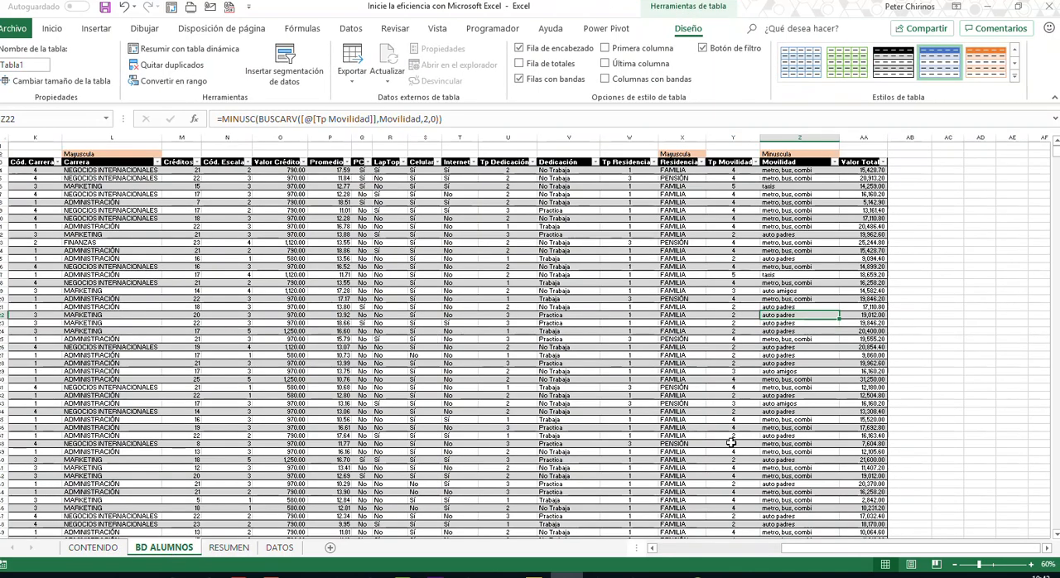
left_click(228, 548)
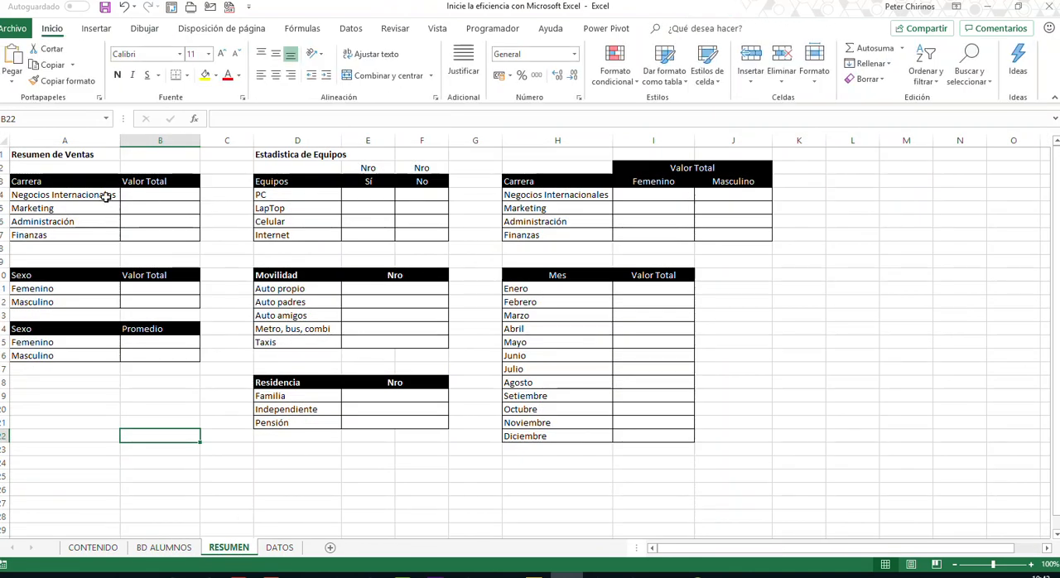
left_click(178, 550)
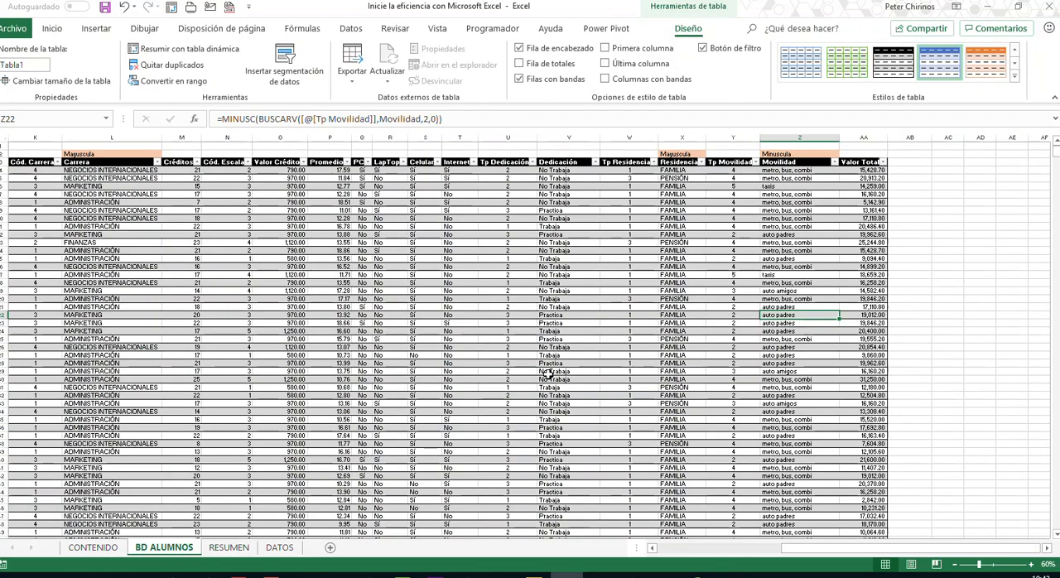
left_click(229, 548)
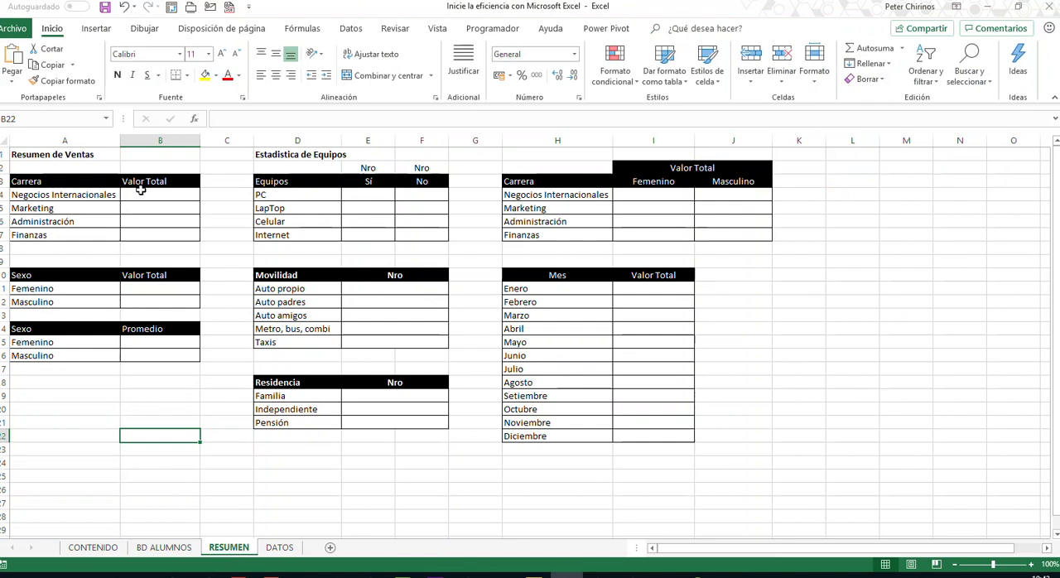
left_click(164, 549)
left_click_drag(866, 187, 866, 492)
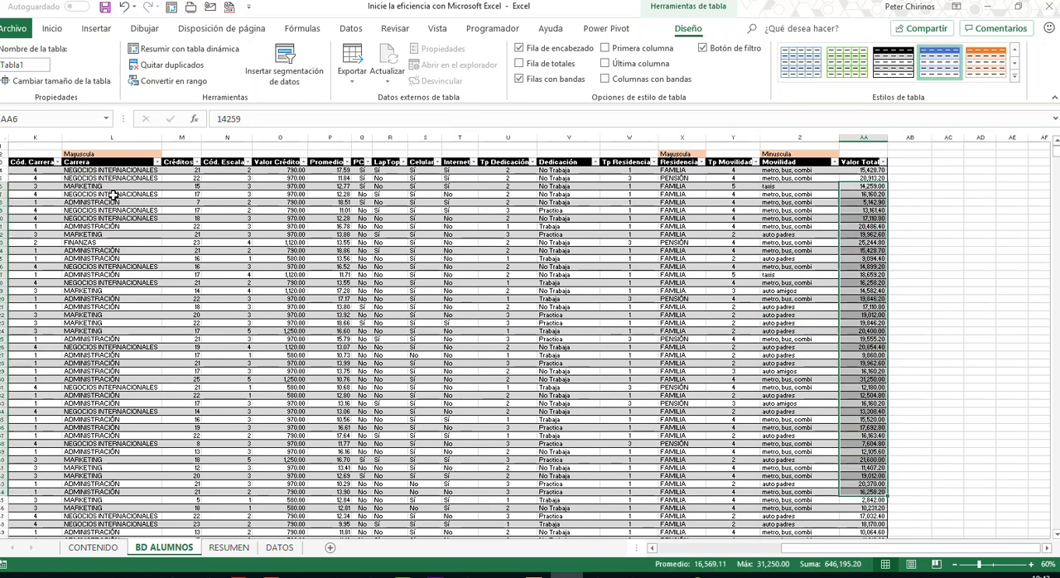
left_click_drag(91, 171, 119, 450)
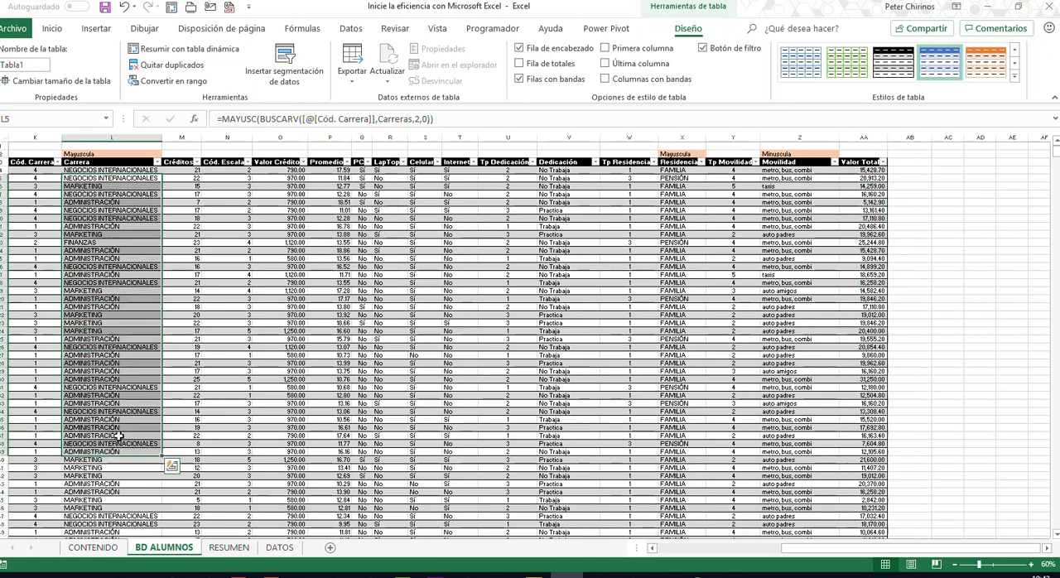
left_click(228, 550)
left_click(154, 197)
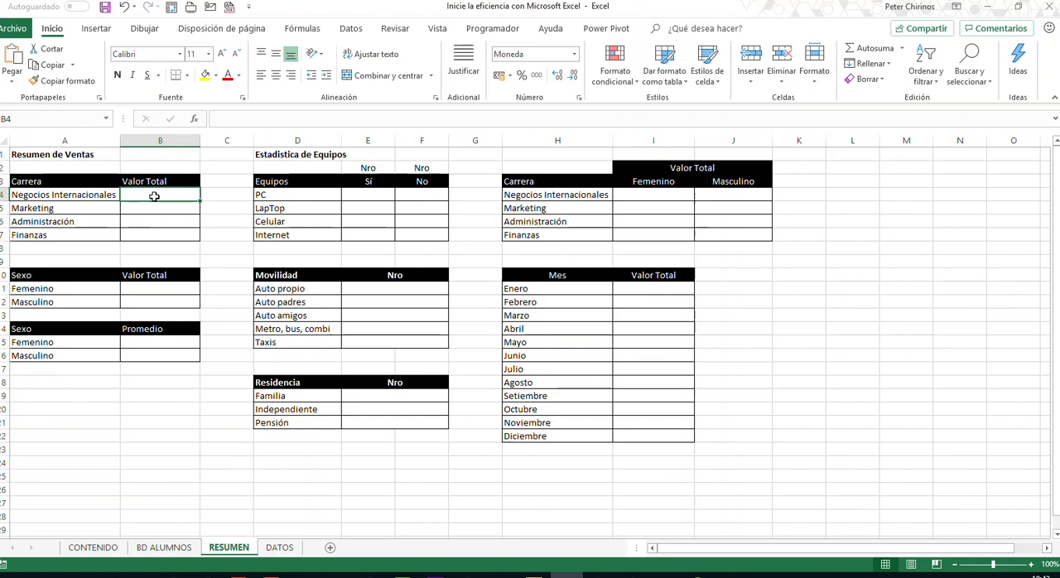
- Select all the data of the Valor Total column and of the Carrera column in BD ALUMNOS, one after the other, to check their extent
left_click(164, 548)
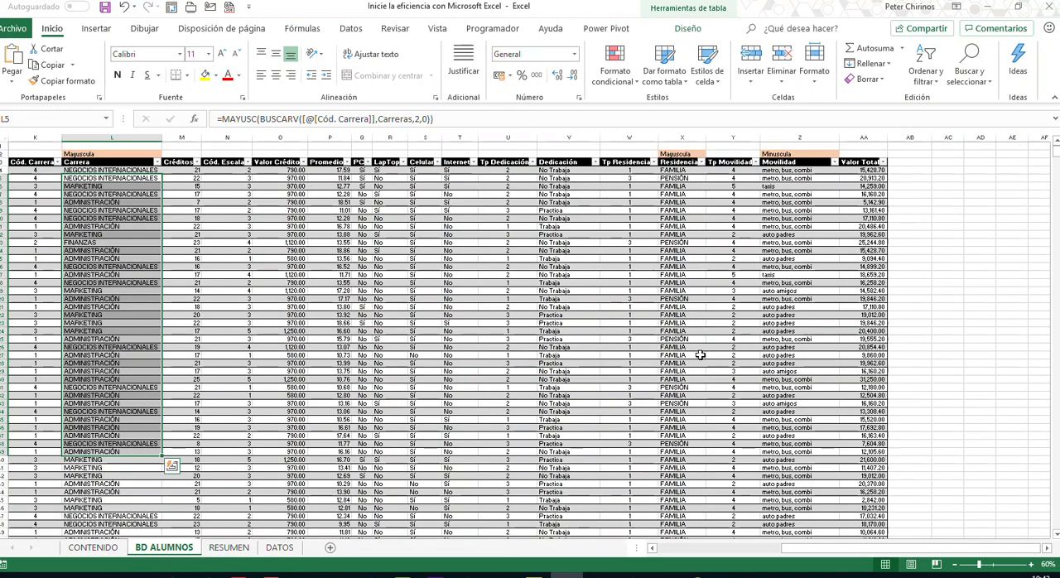
left_click(870, 171)
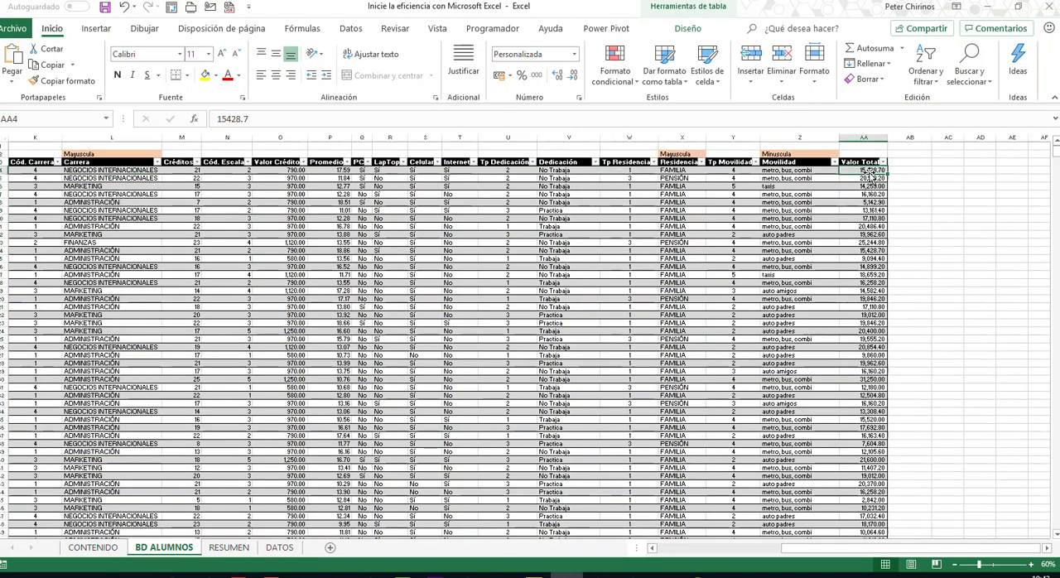
key("ctrl+shift+Down")
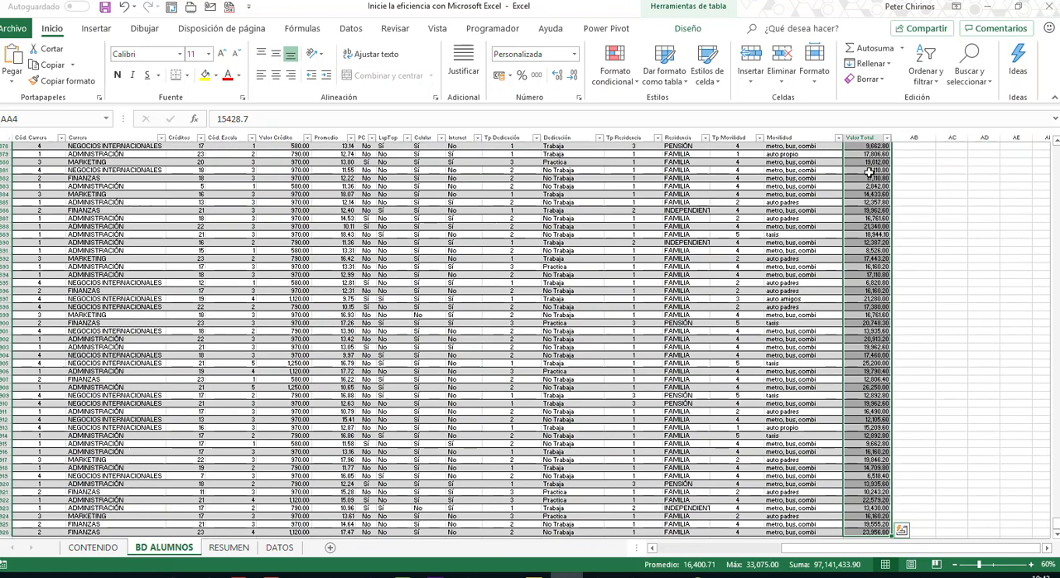
left_click(47, 119)
type("AA4")
key("Return")
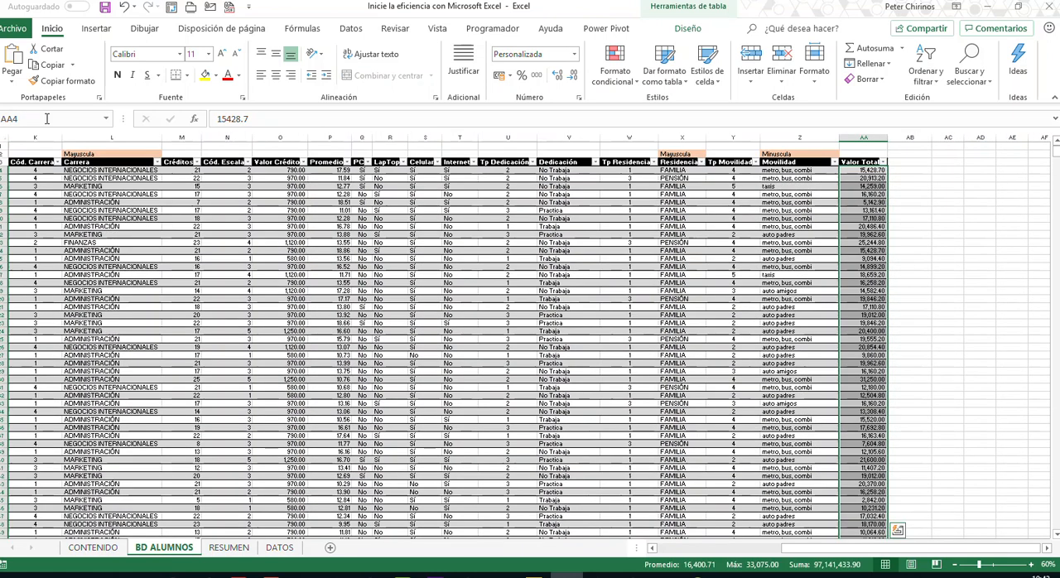
left_click(83, 170)
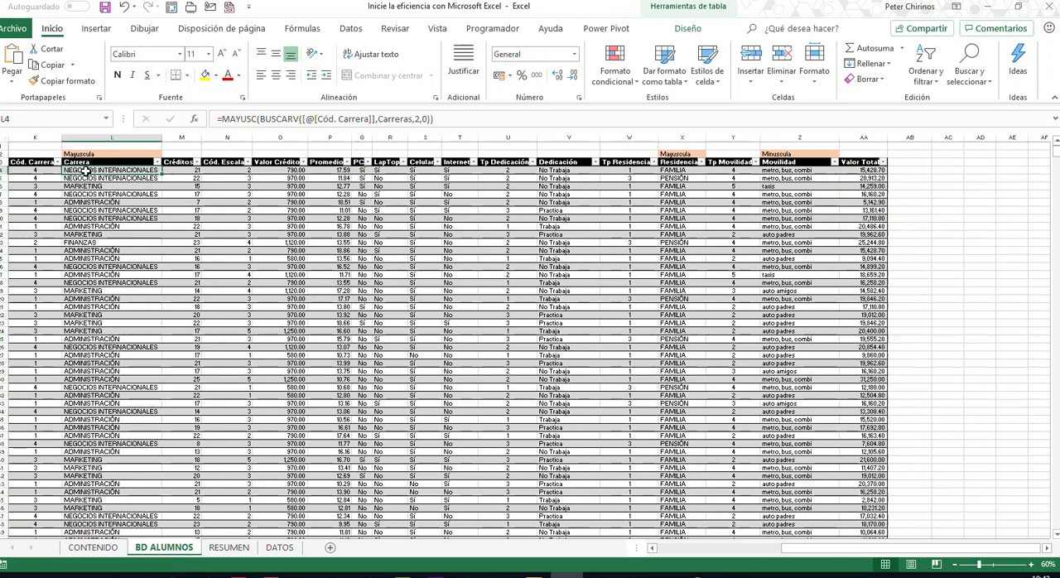
key("ctrl+shift+Down")
left_click(49, 118)
type("CARRERA")
key("Return")
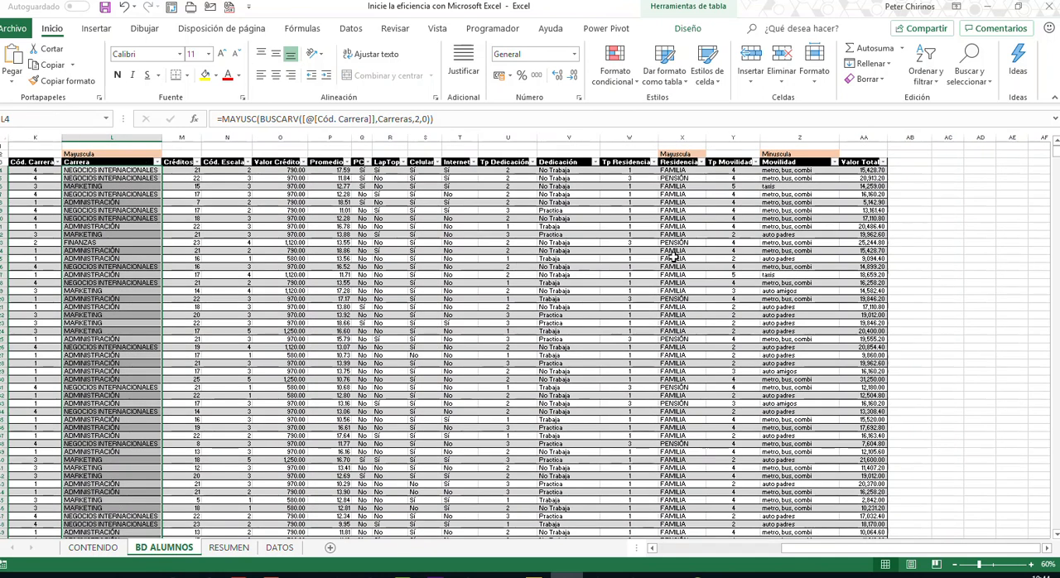
- Review the Valor Total values and the matching Carrera entries in BD ALUMNOS, and select the entire Carrera column
left_click_drag(860, 170, 866, 499)
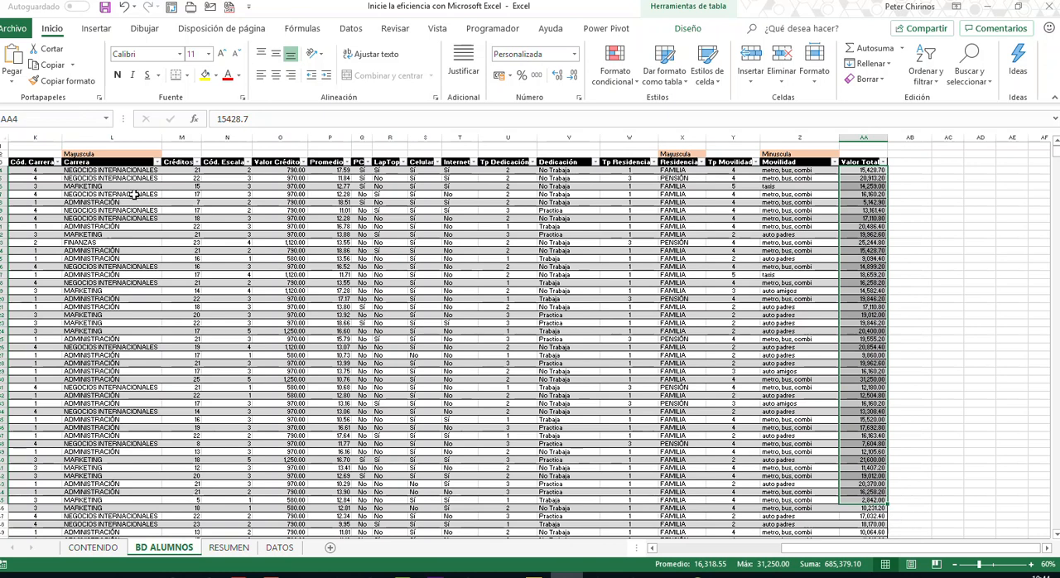
left_click_drag(89, 170, 129, 470)
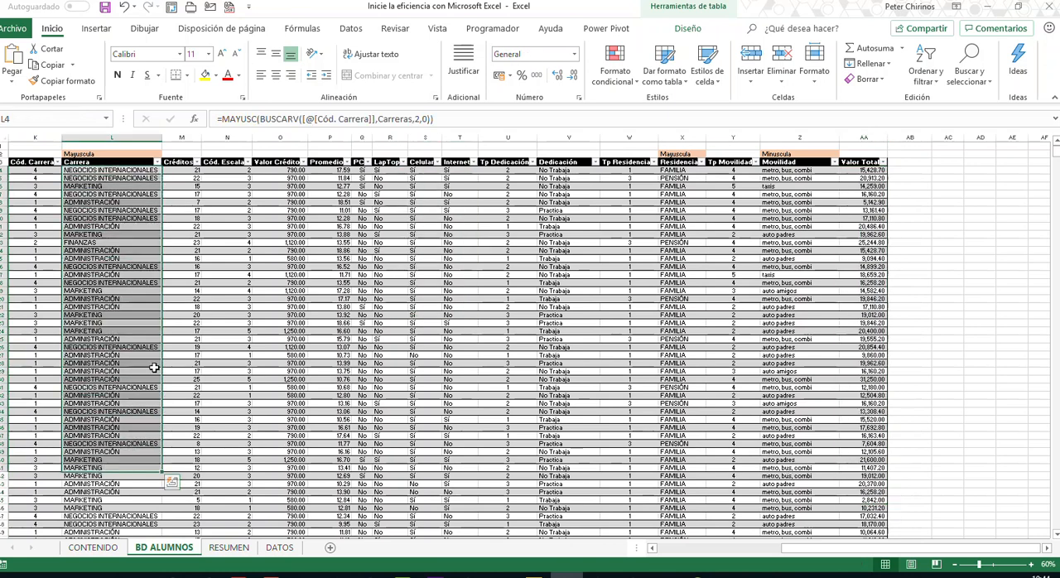
left_click(130, 315)
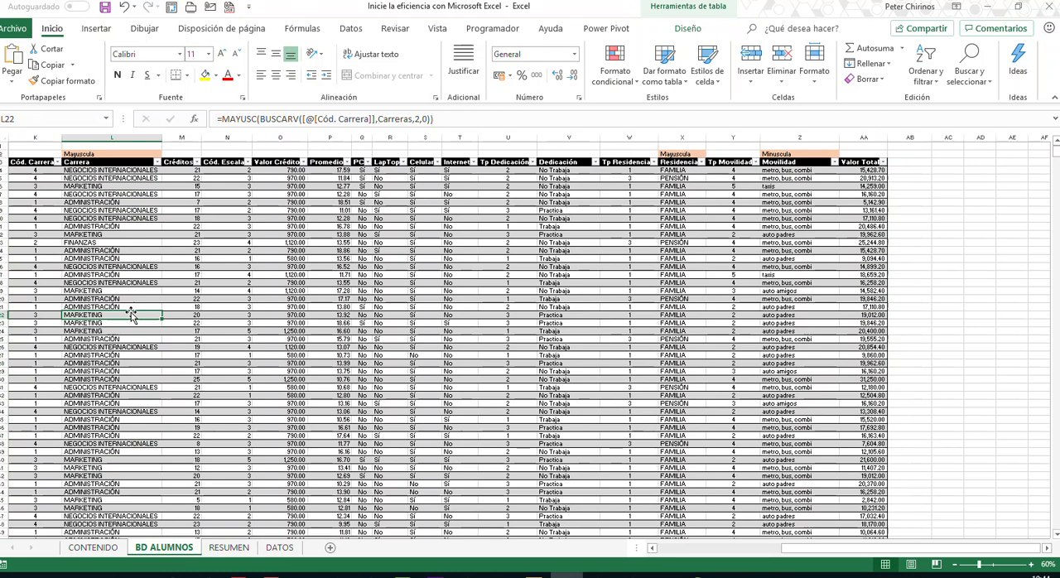
left_click(114, 138)
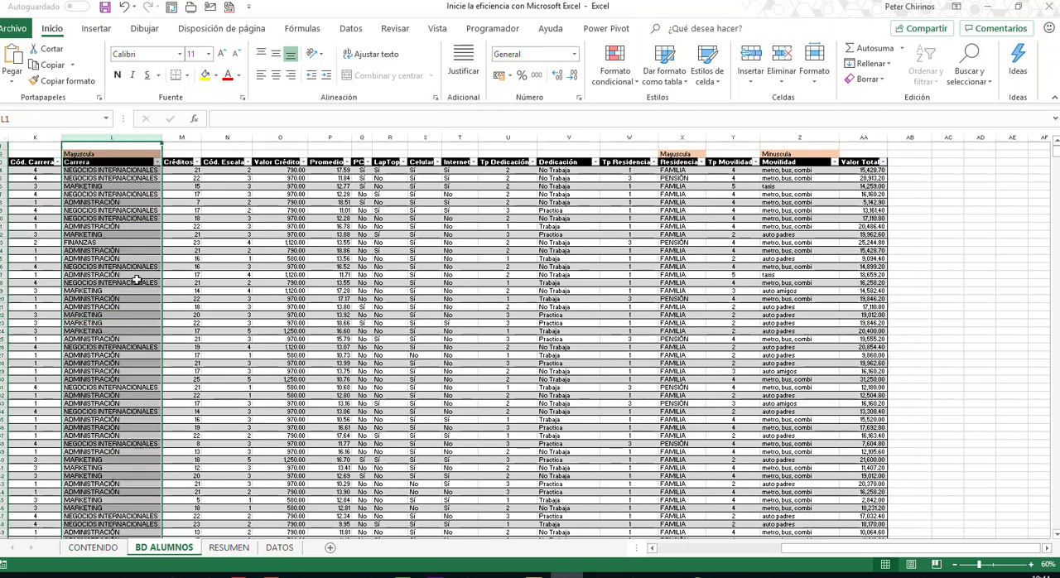
- Enter =SUMAR.SI(CARRERA,A4,TOTAL) in cell B4 of RESUMEN as the Valor Total for Negocios Internacionales
left_click(243, 549)
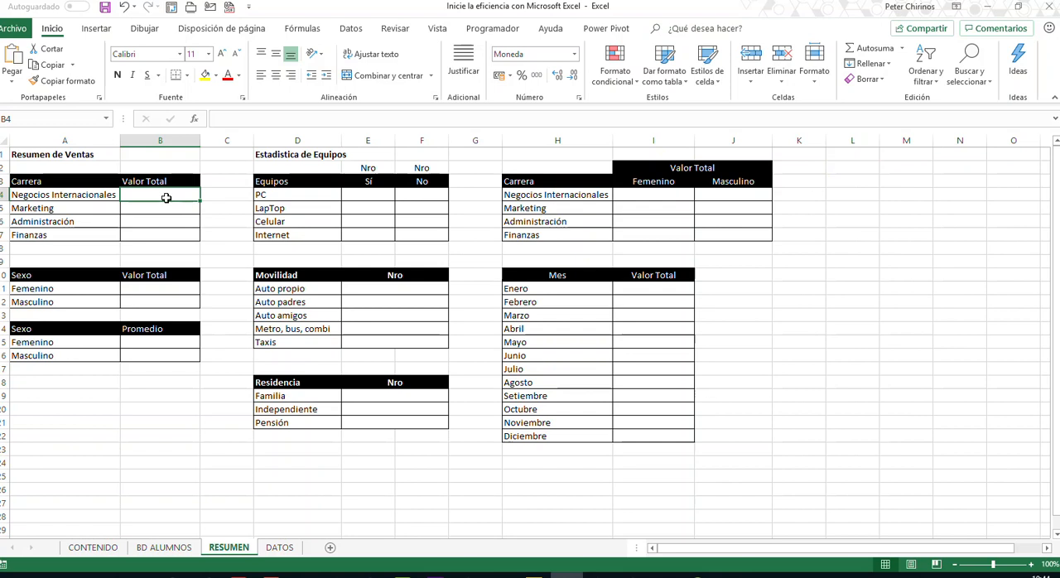
type("=")
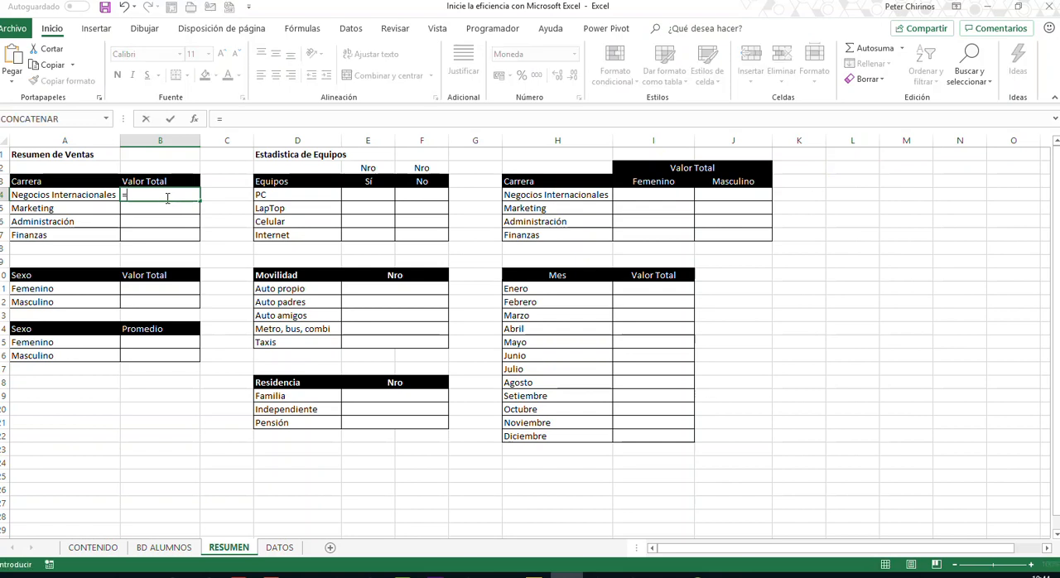
type("SUMA")
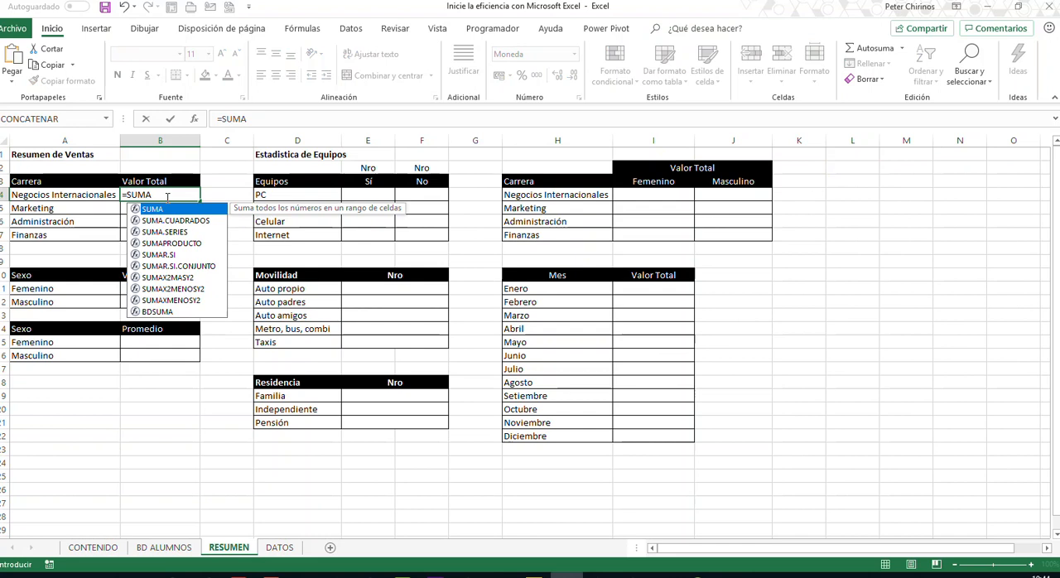
key("Down")
key("Down")
key("Down")
key("Down")
key("Tab")
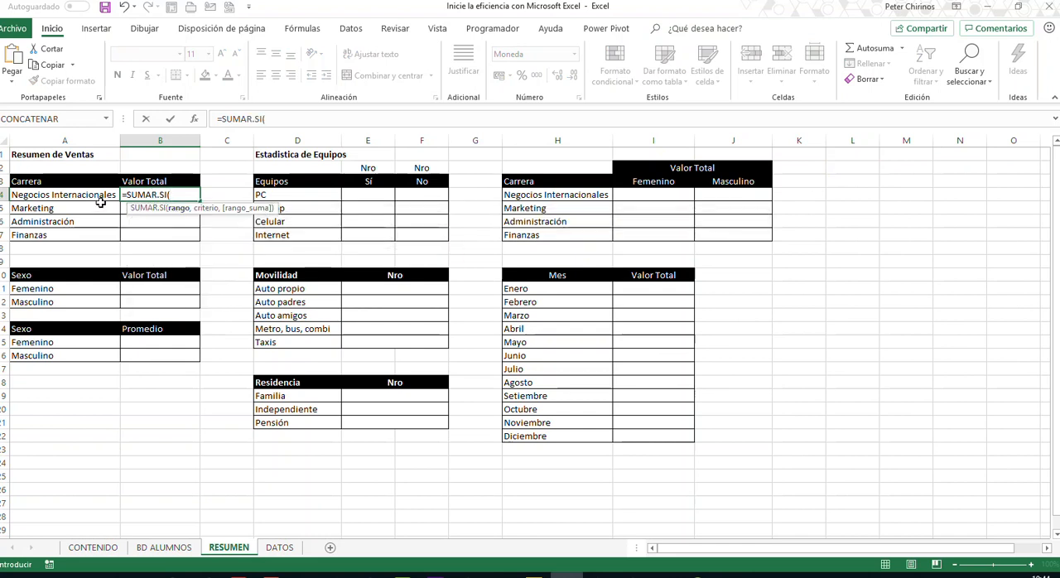
type("C")
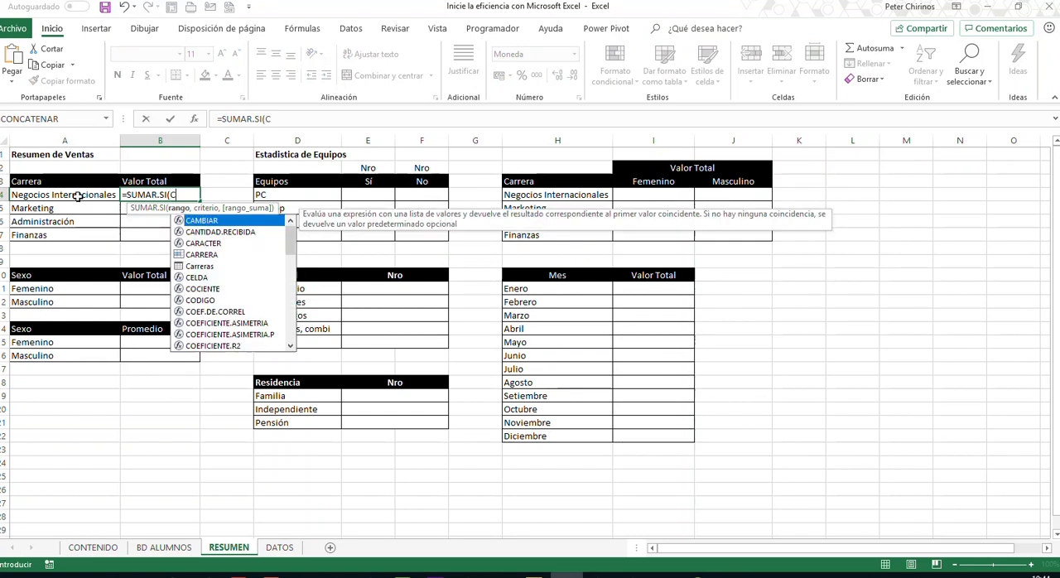
type("ARRERA")
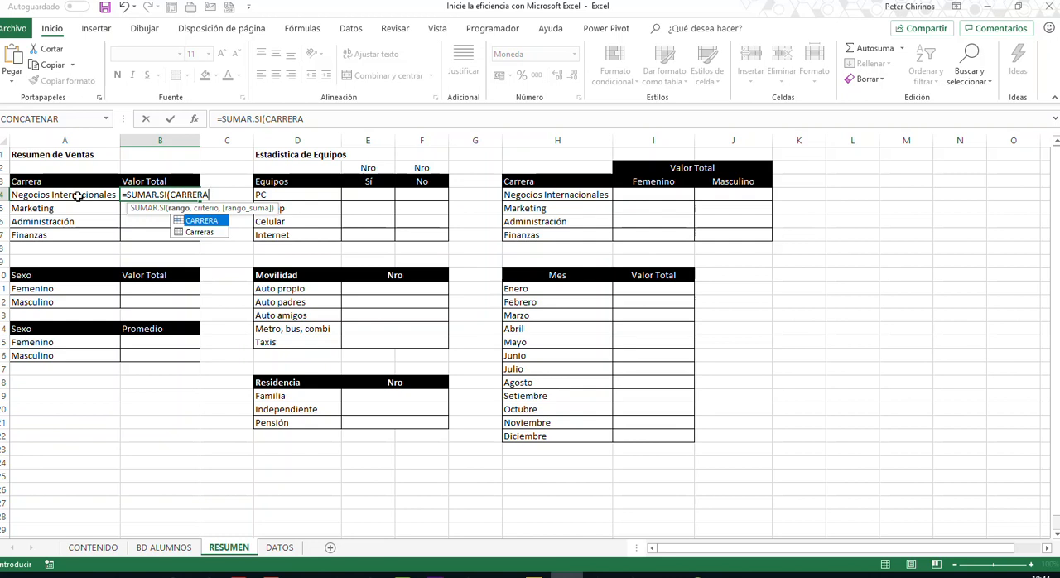
type(",")
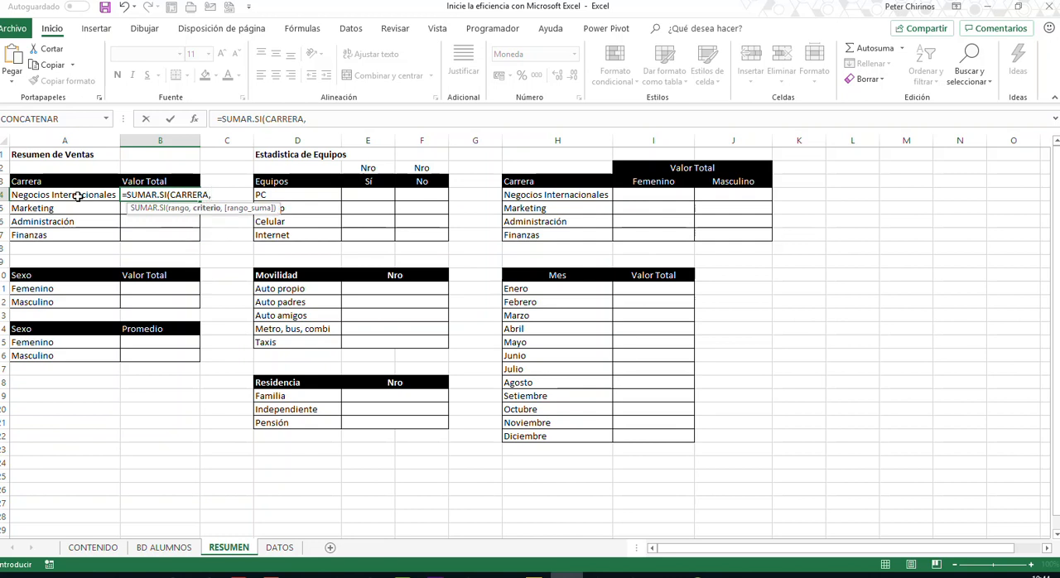
left_click(77, 195)
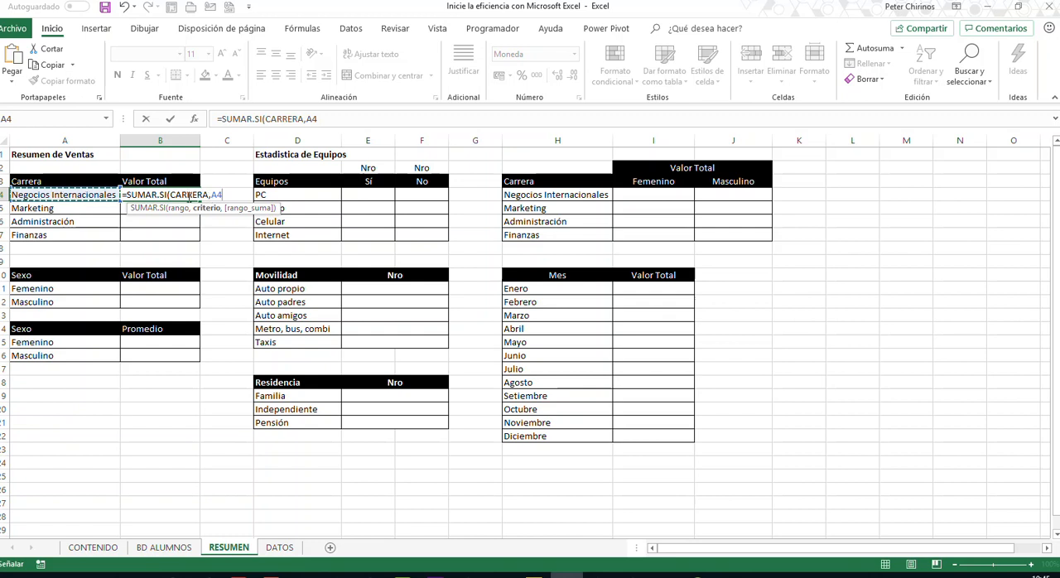
type(",TOTAL")
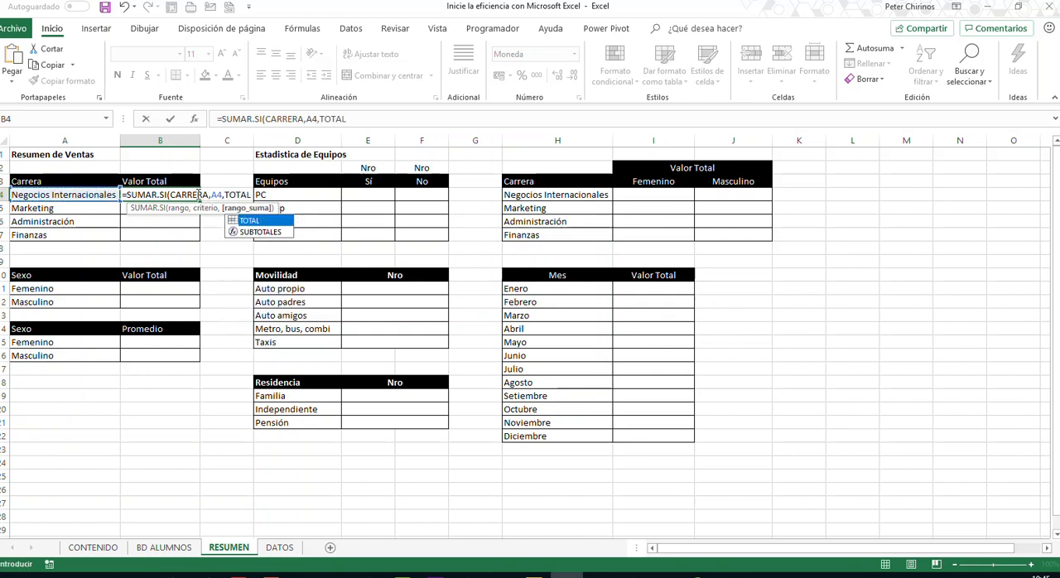
type(")")
key("Return")
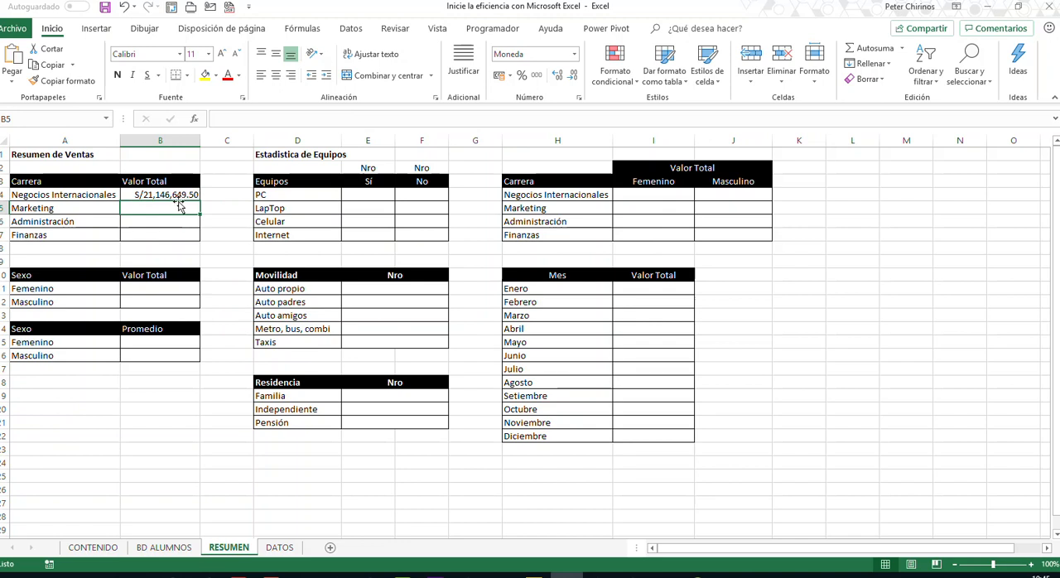
- Copy the SUMAR.SI formula from B4 down to the Finanzas row and open the B4 formula to review its arguments
left_click(176, 196)
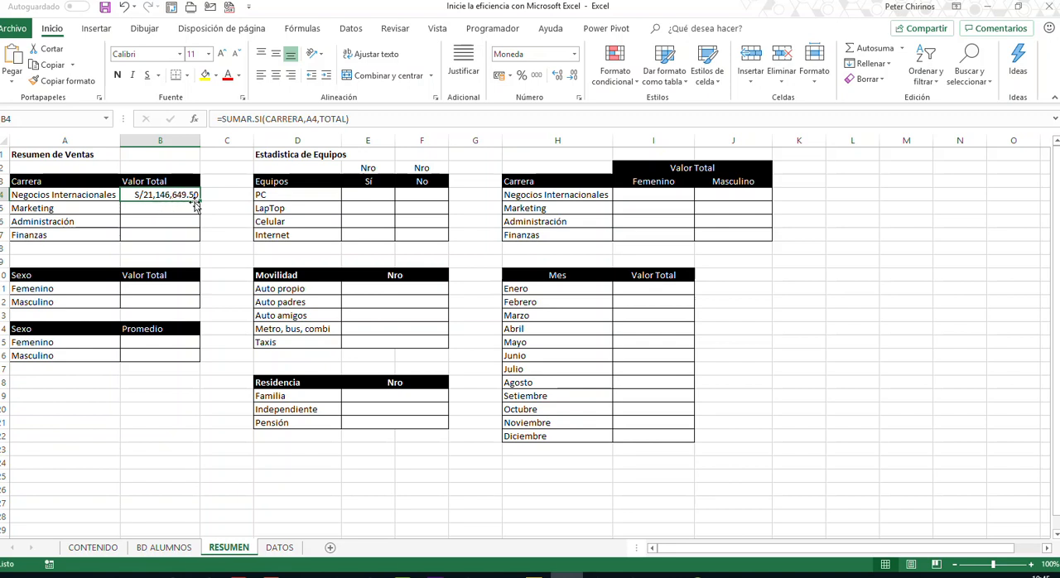
left_click_drag(201, 201, 202, 238)
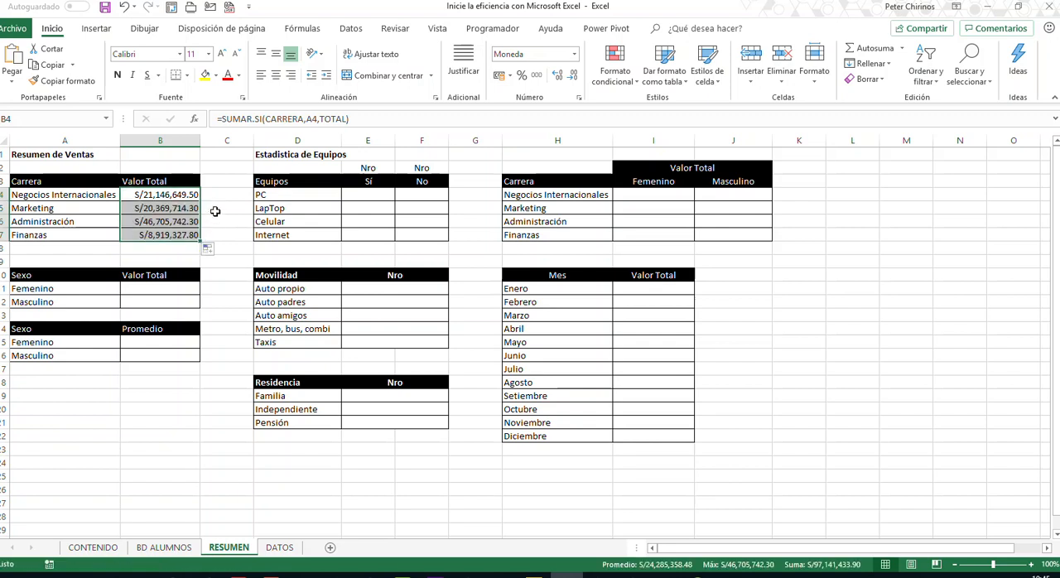
left_click(107, 246)
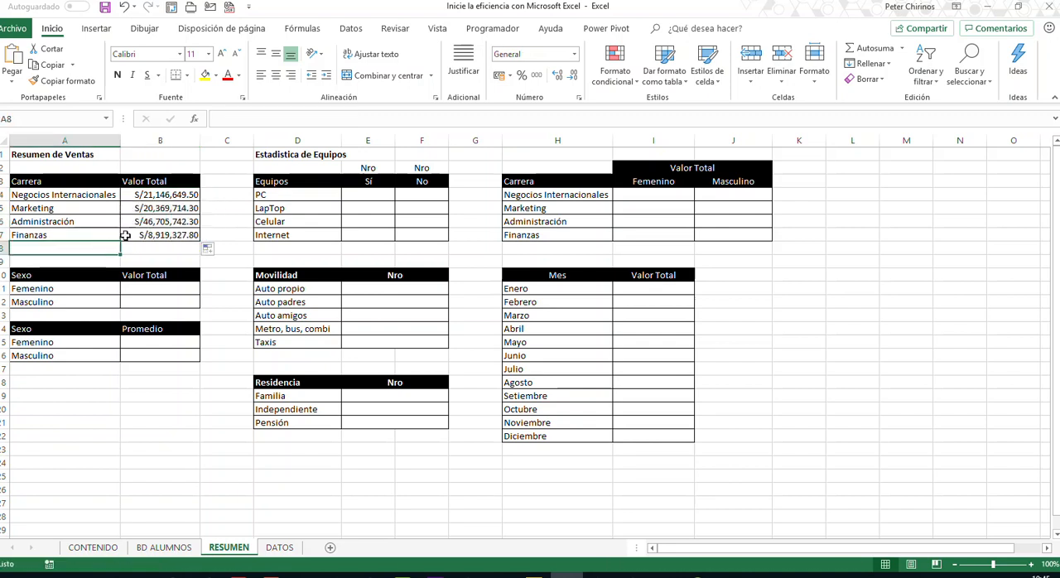
double_click(149, 197)
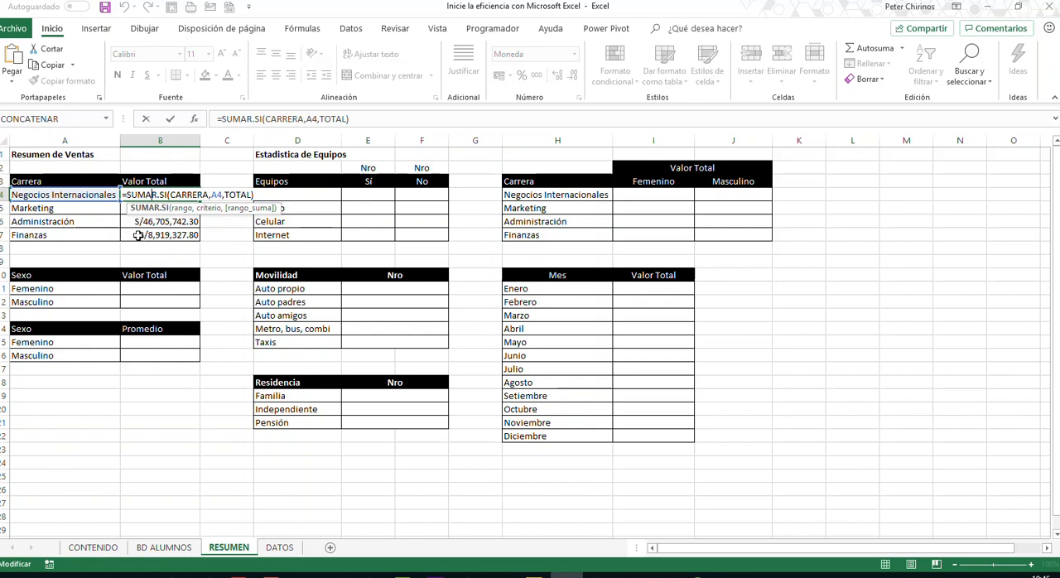
- Close the B4 formula and examine the Femenino and Masculino rows of the Sexo Valor Total table in RESUMEN
key("Return")
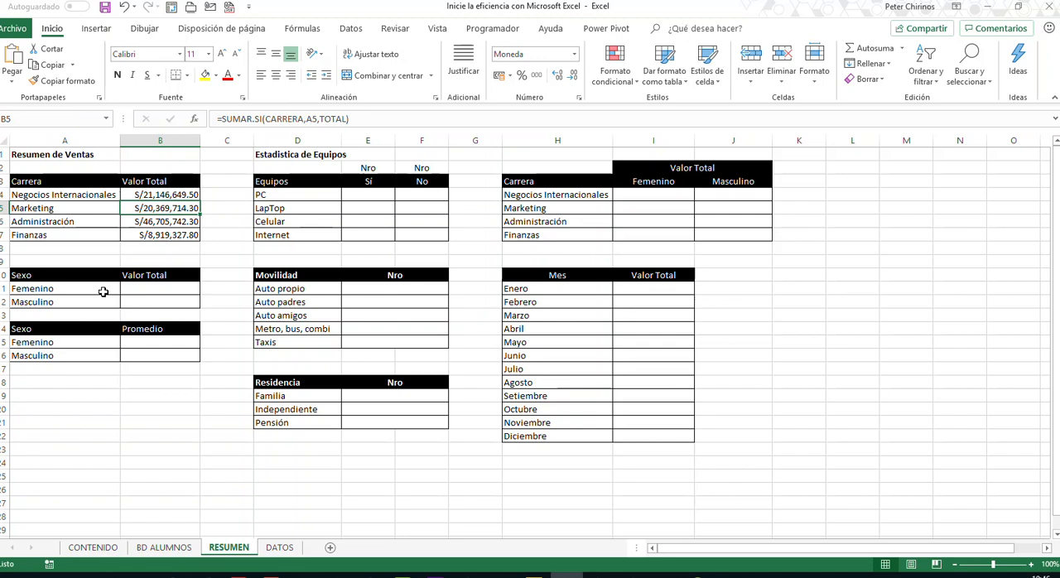
left_click(155, 291)
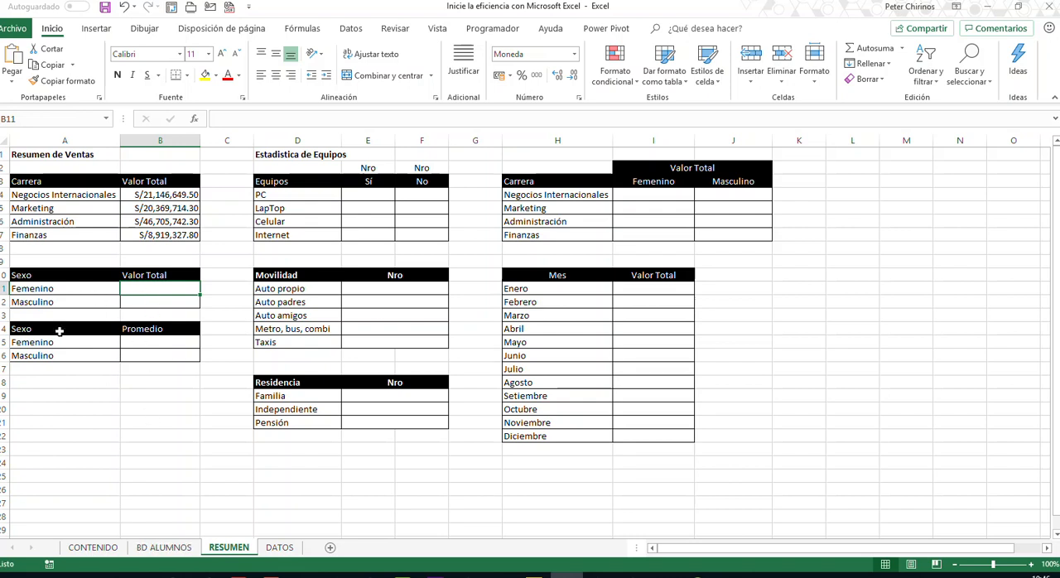
left_click(42, 289)
left_click(42, 302)
left_click(46, 289)
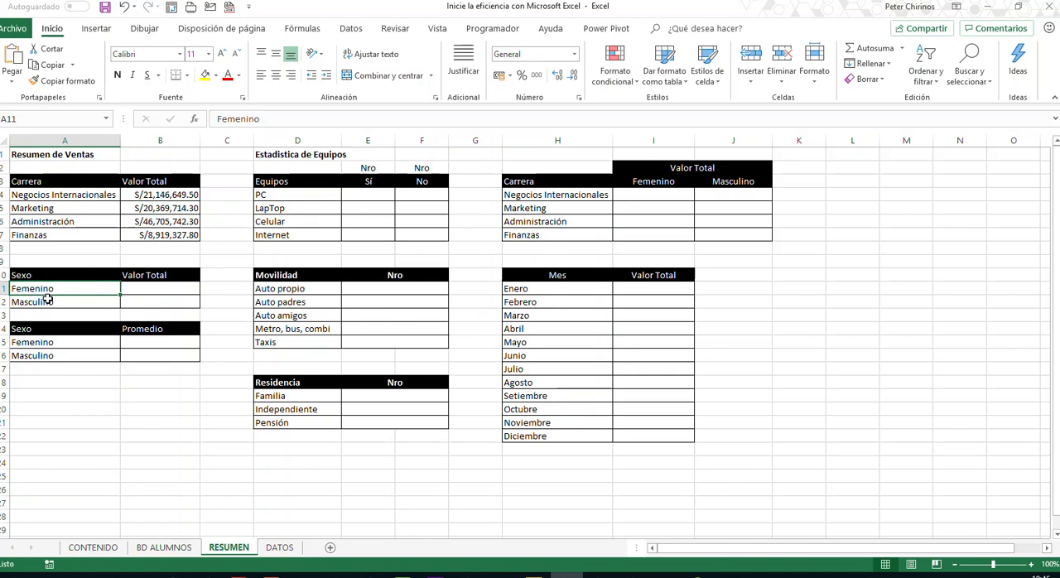
- Define the named range SEXO for all the data of the Sexo column in BD ALUMNOS, starting at B4
left_click(163, 548)
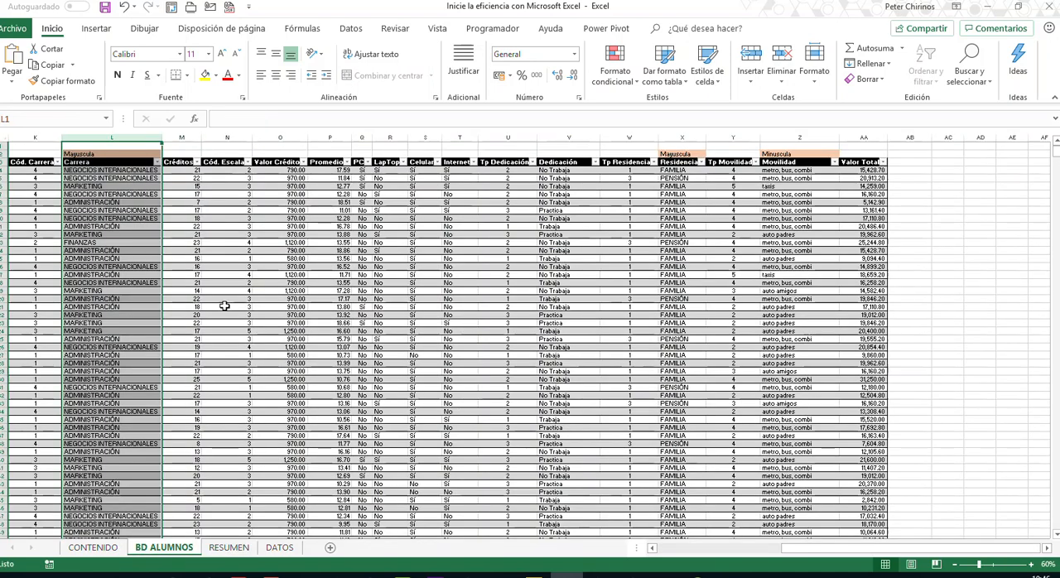
left_click(723, 550)
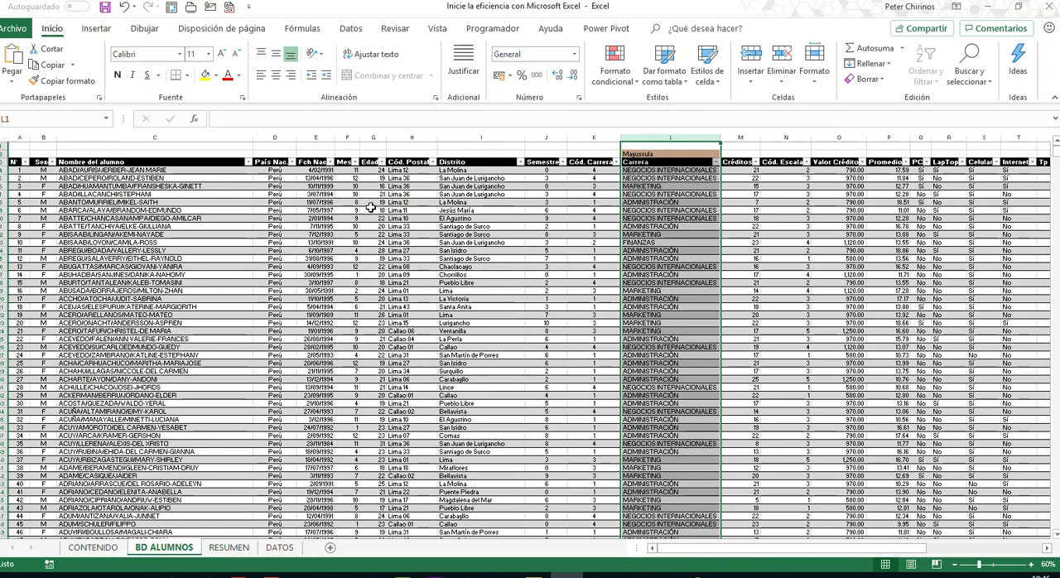
left_click(40, 171)
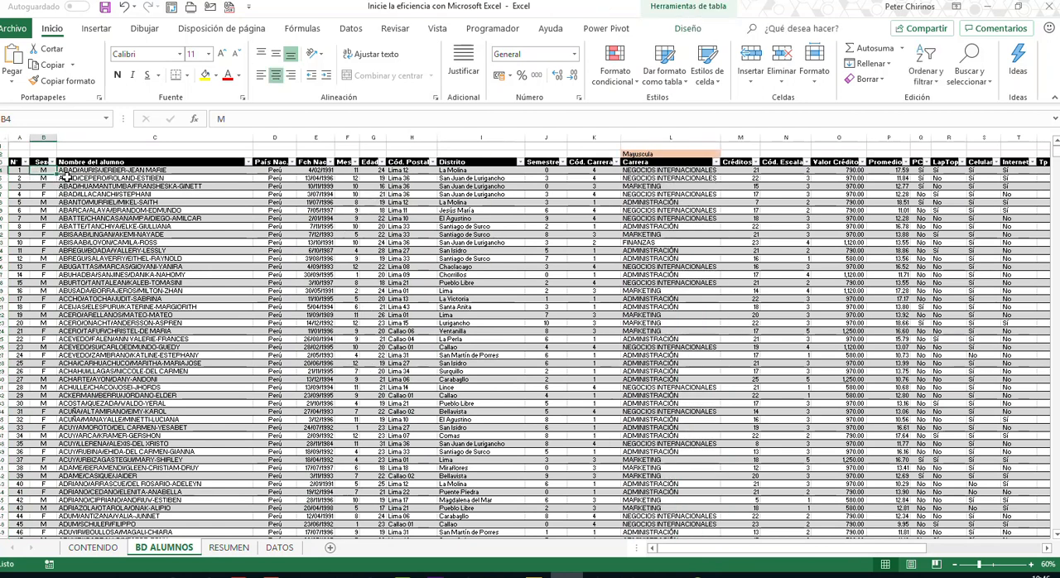
scroll(65, 176, "down", 1)
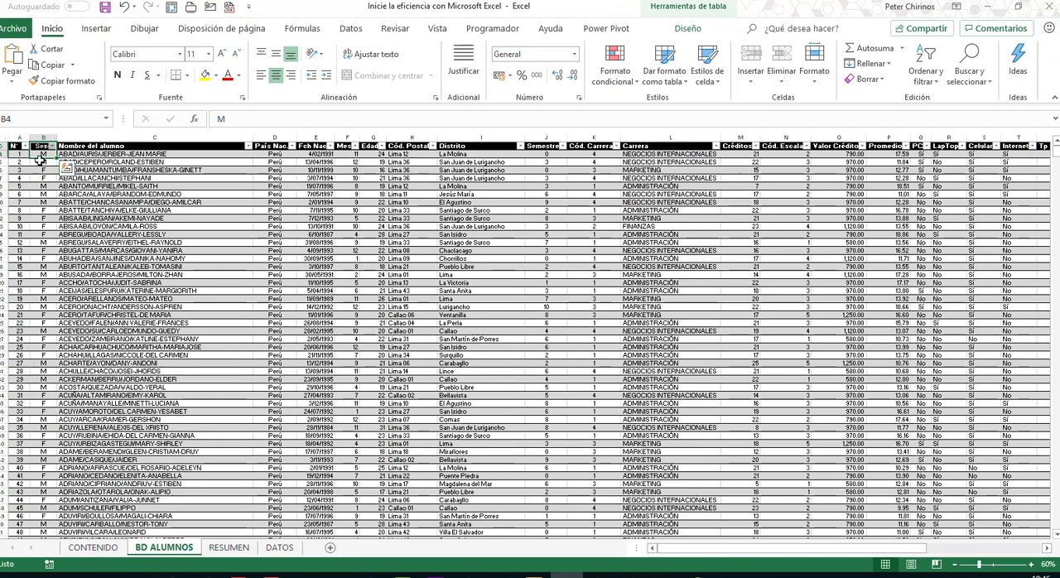
key("ctrl+shift+Down")
left_click(60, 116)
type("SEXO")
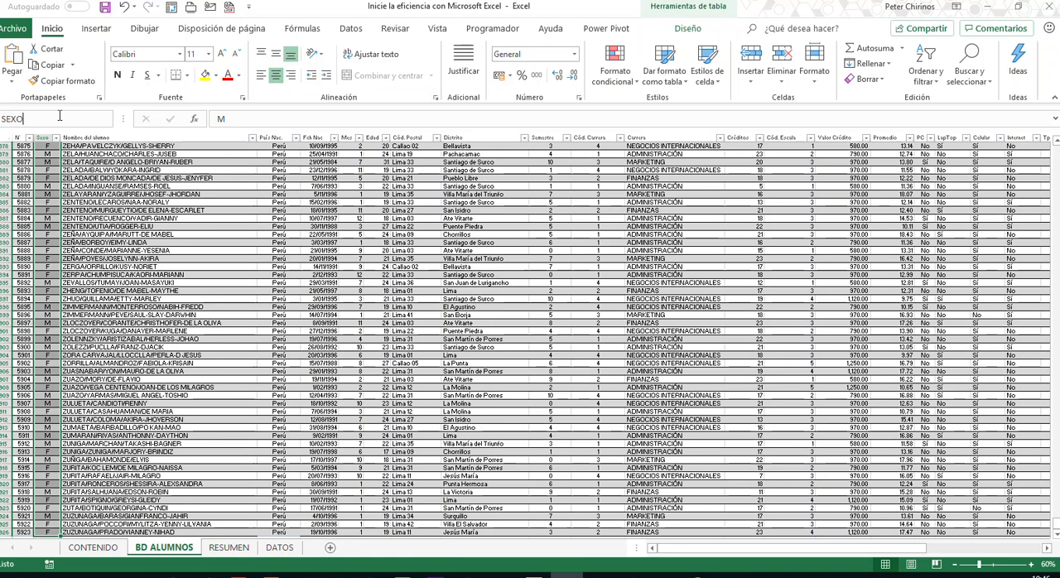
key("Return")
key("ctrl+BackSpace")
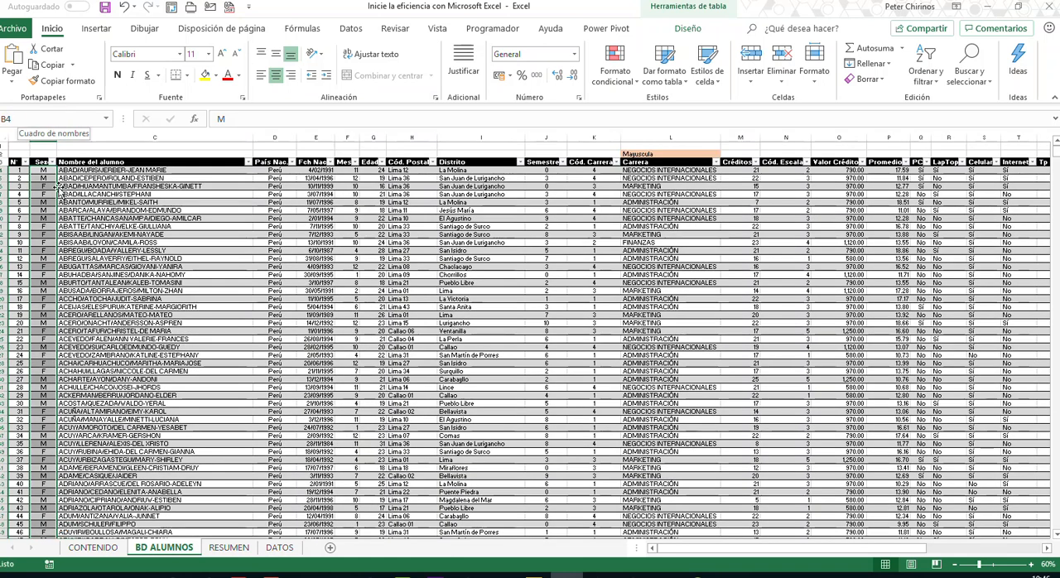
- Start the Femenino Valor Total formula in B11 of RESUMEN with SUMAR.SI, using SEXO as its range argument
left_click(231, 547)
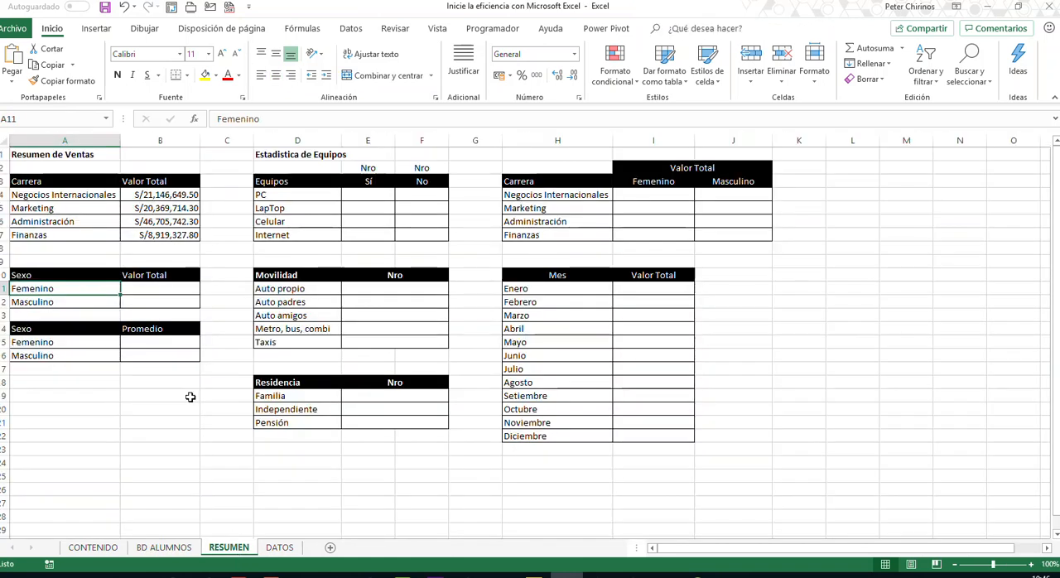
left_click(159, 290)
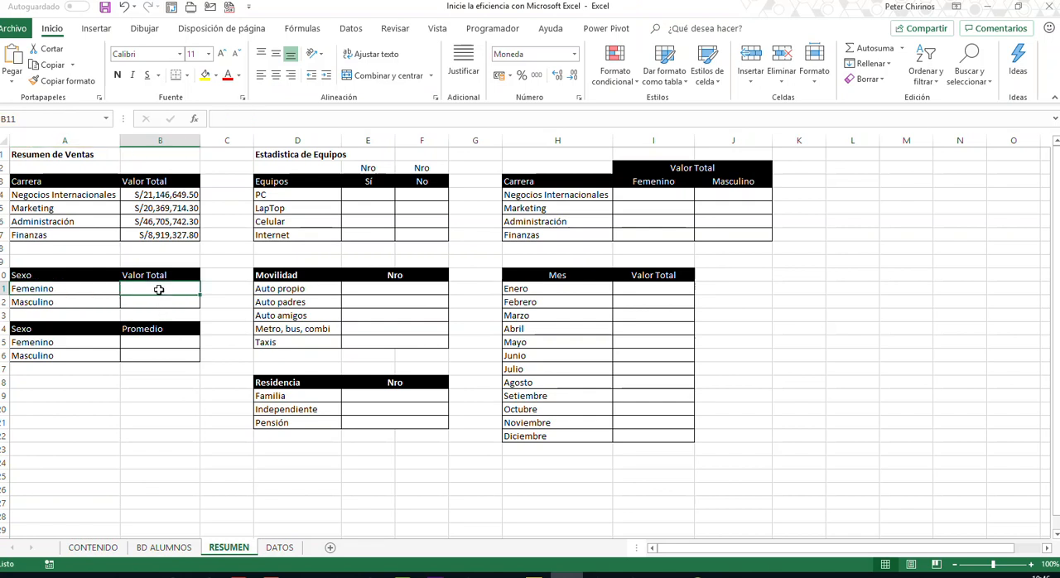
type("=")
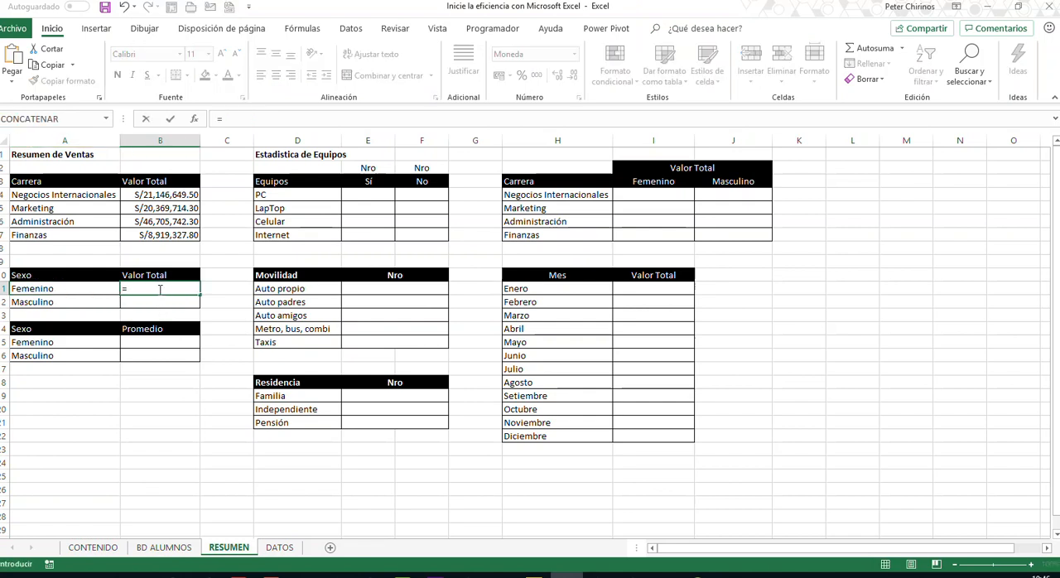
type("SUM")
key("Down")
key("Down")
key("Down")
key("Down")
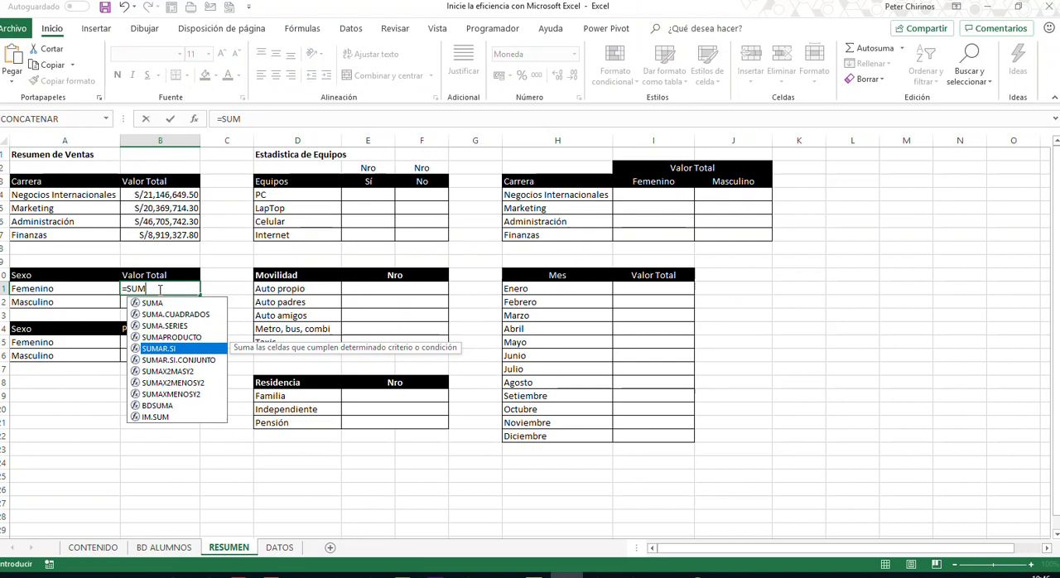
key("Tab")
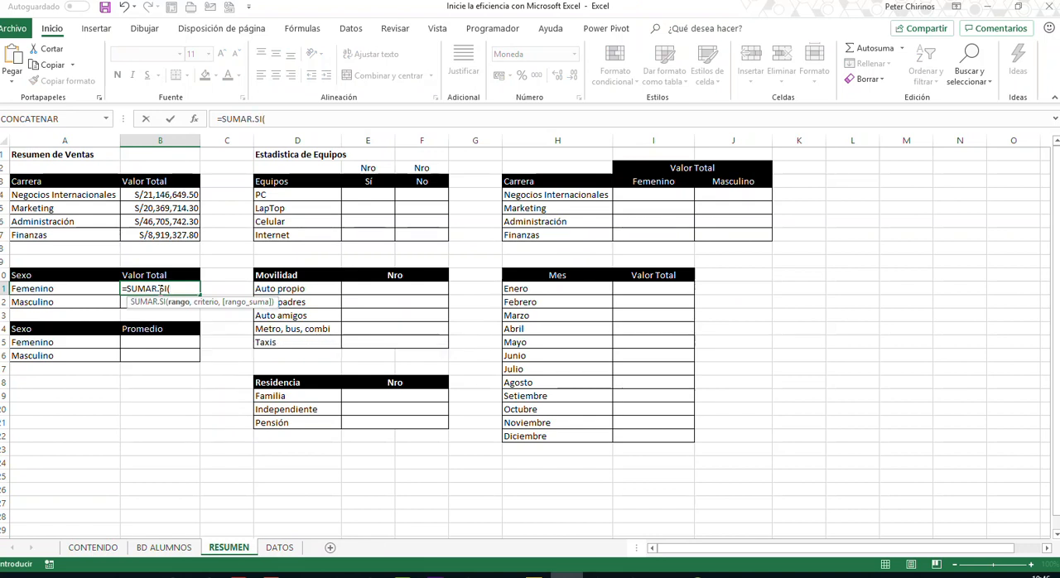
type("SEXO")
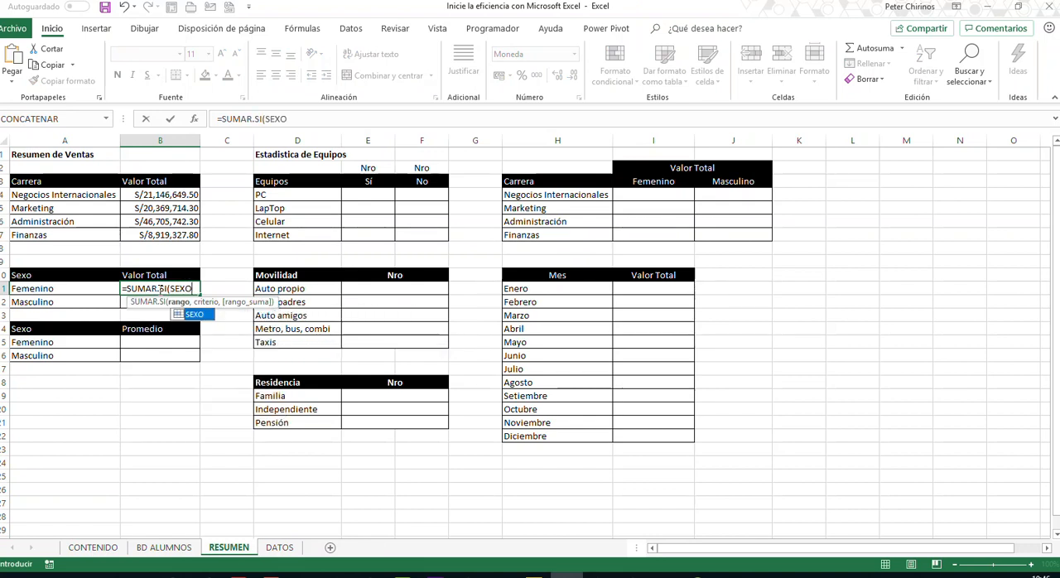
type(",")
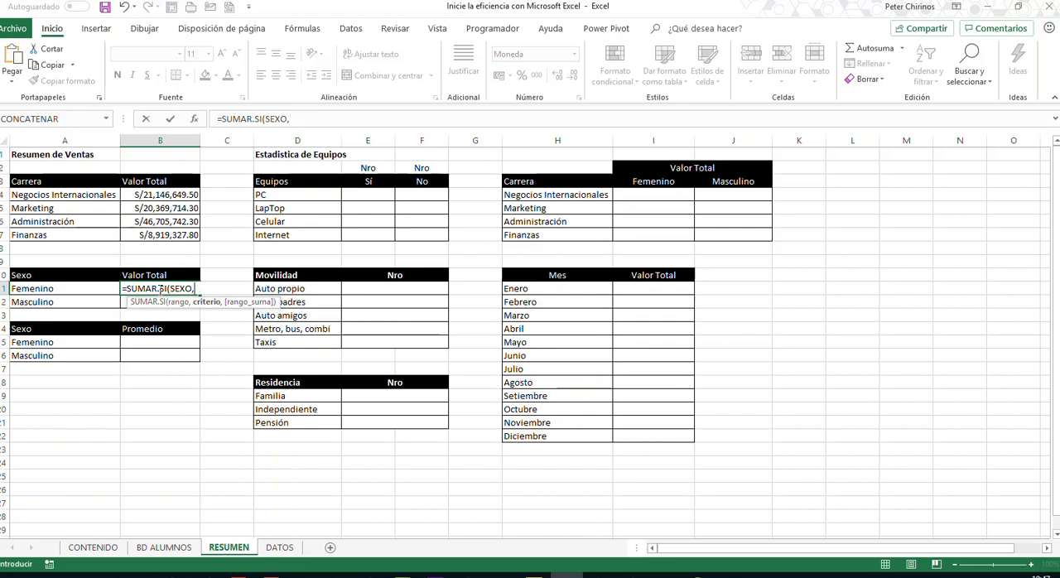
- Add the nested function SI(A11="femenino","F","M") as the criterion of the SUMAR.SI formula in B11
type("SI")
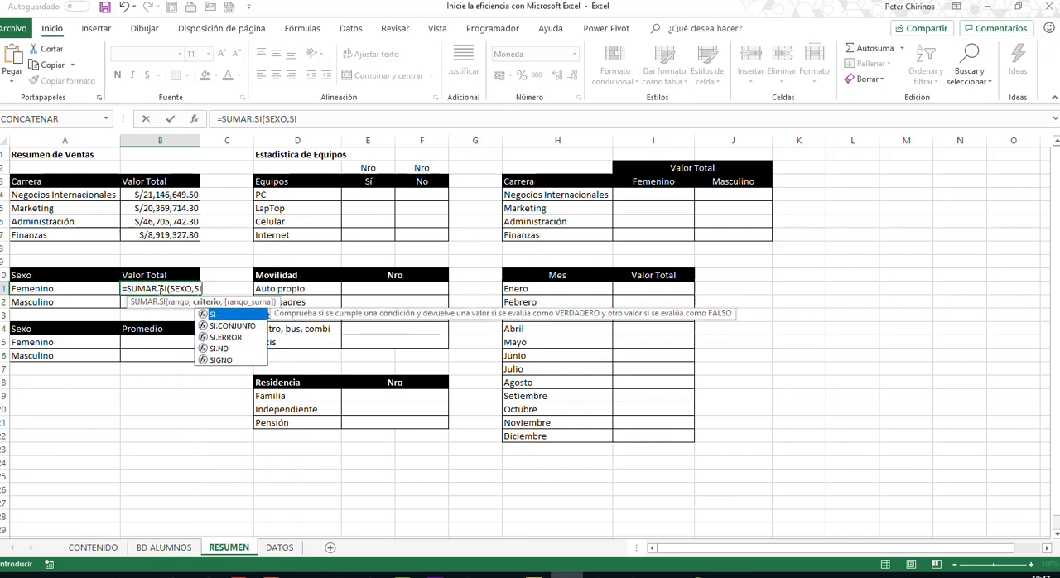
type("(")
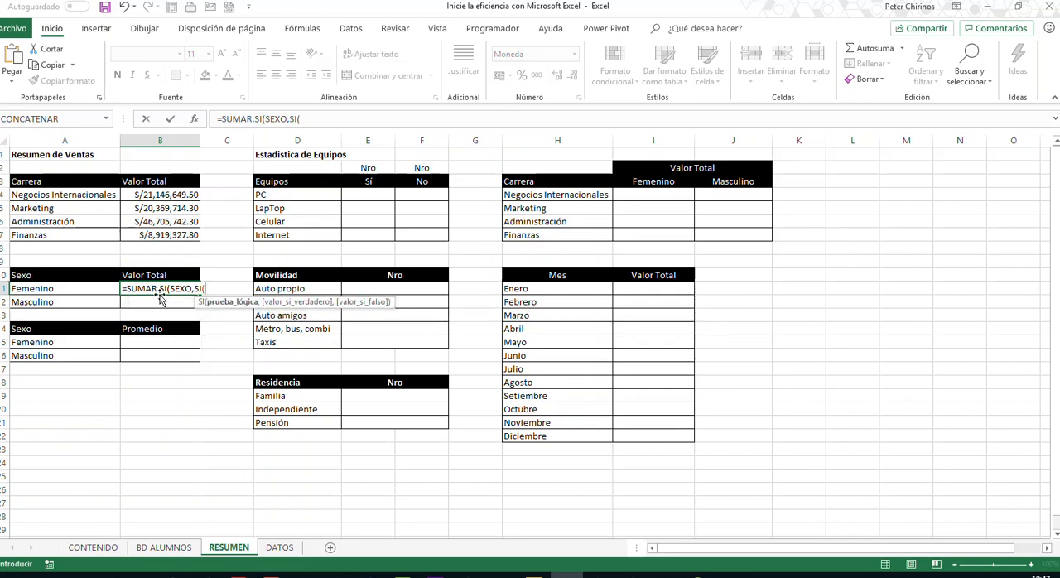
left_click(75, 289)
type(",")
key("BackSpace")
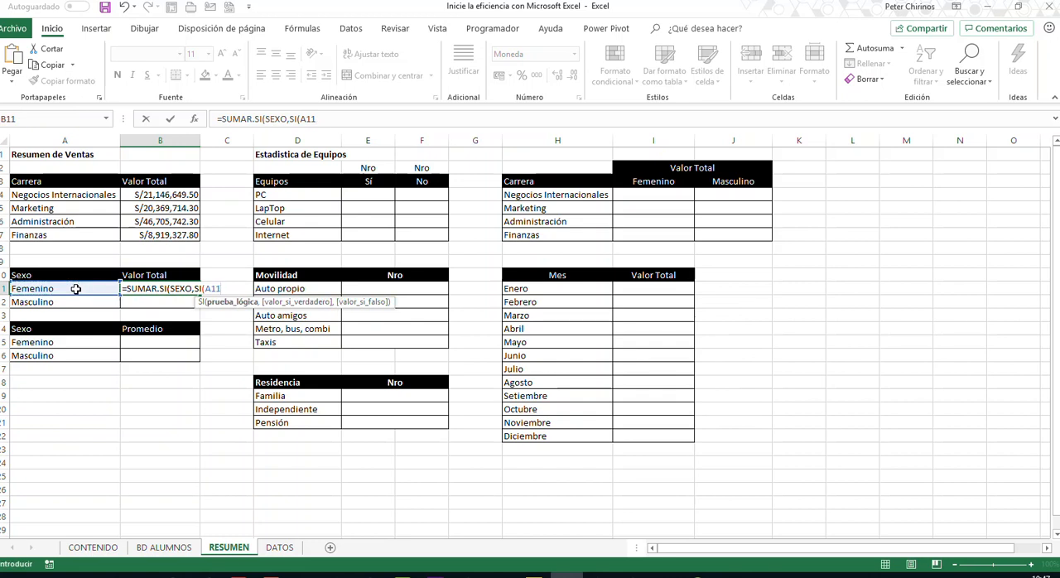
type("=\"femem")
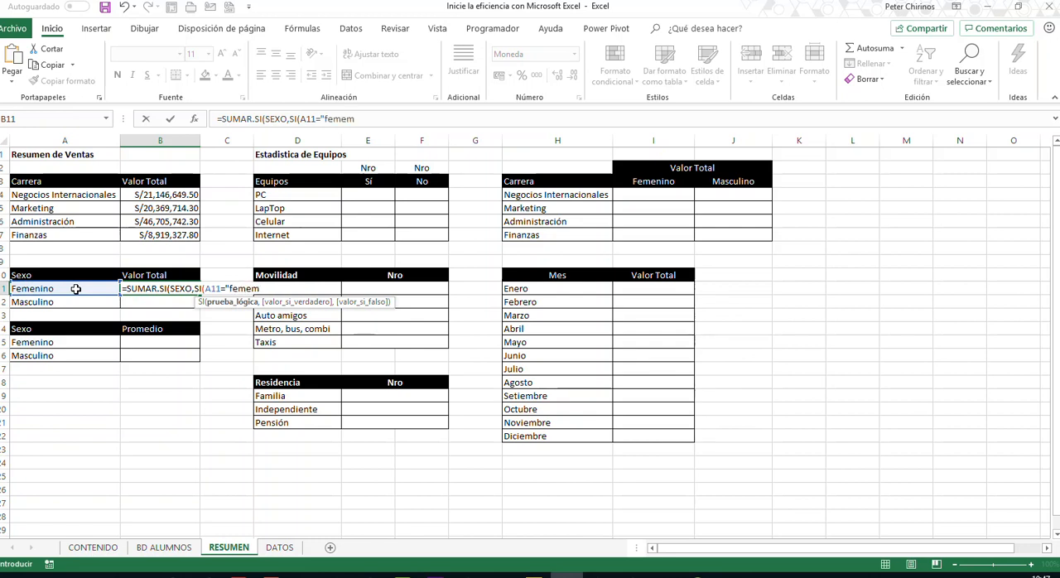
key("BackSpace")
type("ino\",")
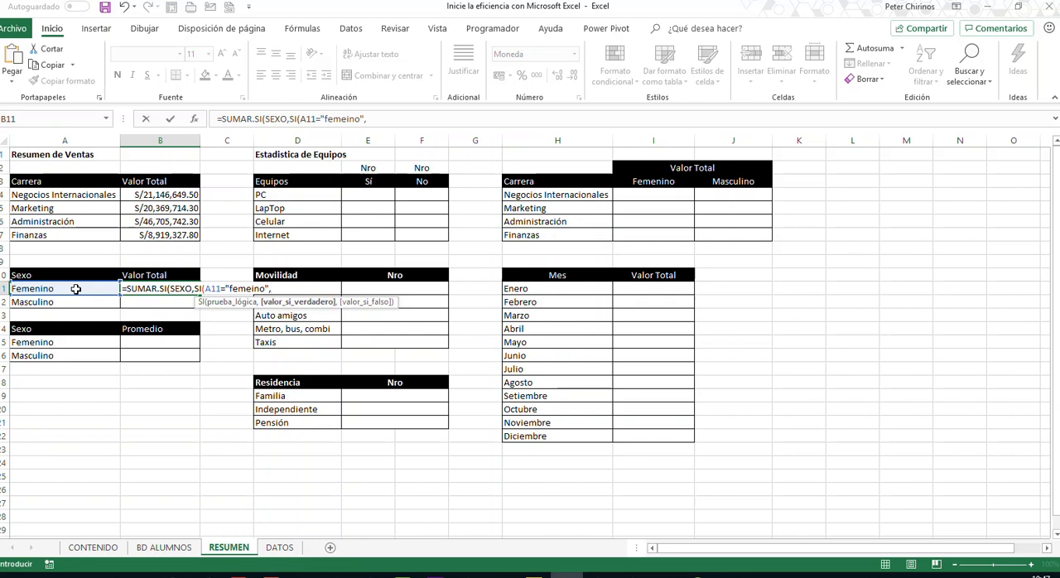
type("\"F\",")
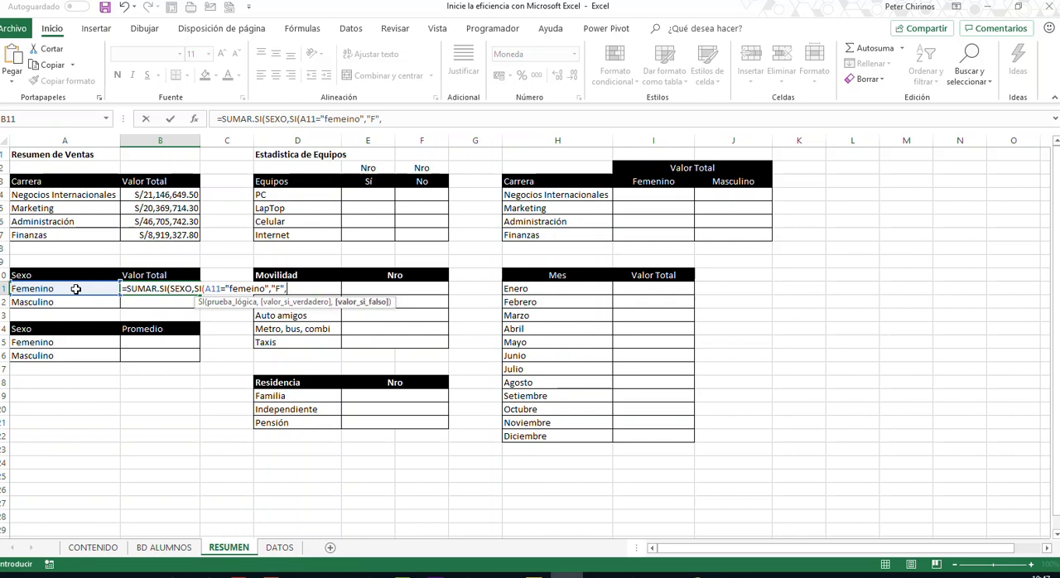
type("\"M\"),")
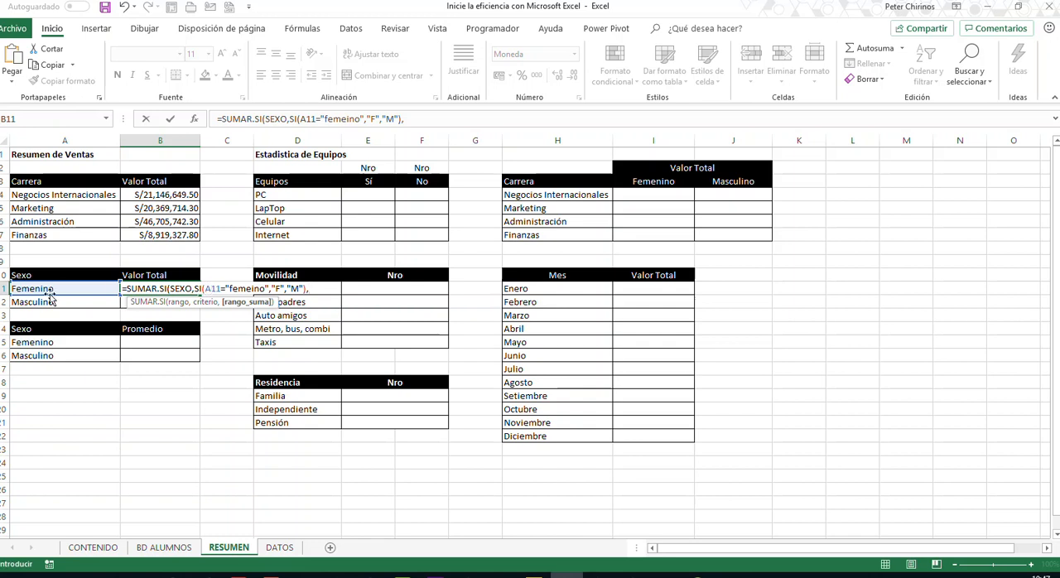
left_click(251, 289)
type("n")
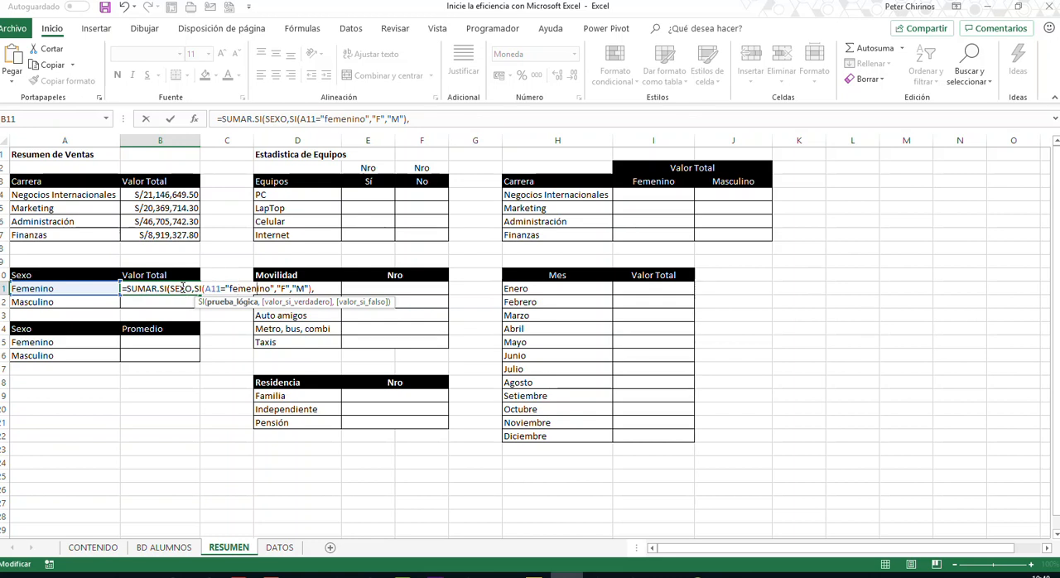
- Complete the B11 formula with TOTAL as the sum range and copy it down to the Masculino row
left_click(324, 289)
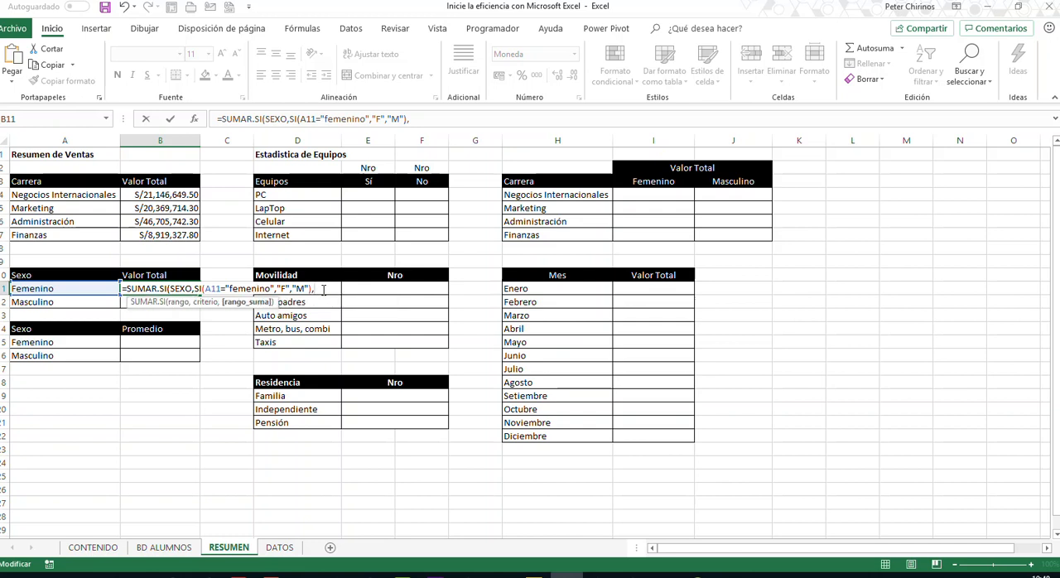
type("t")
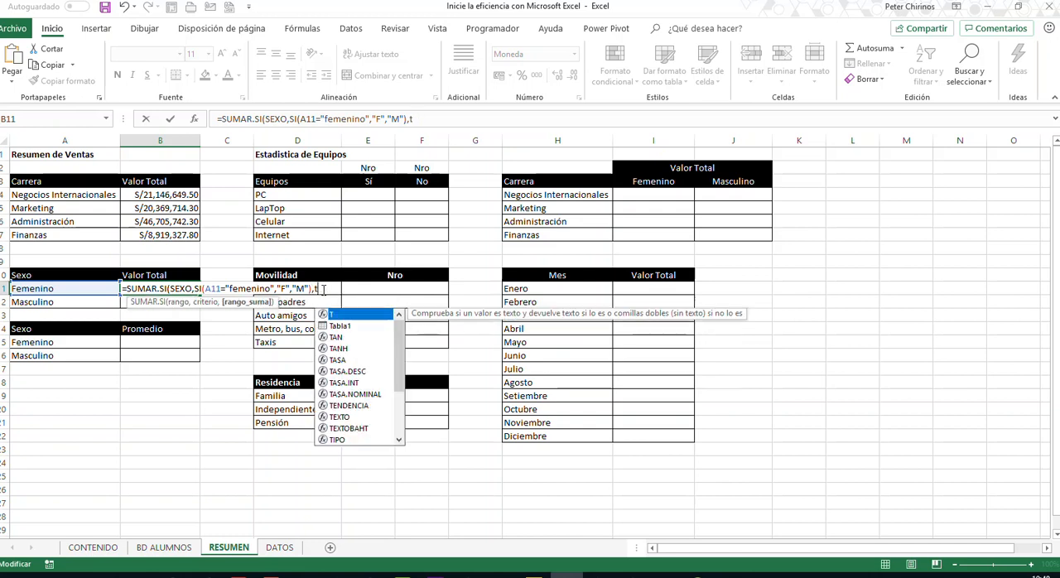
type("otal")
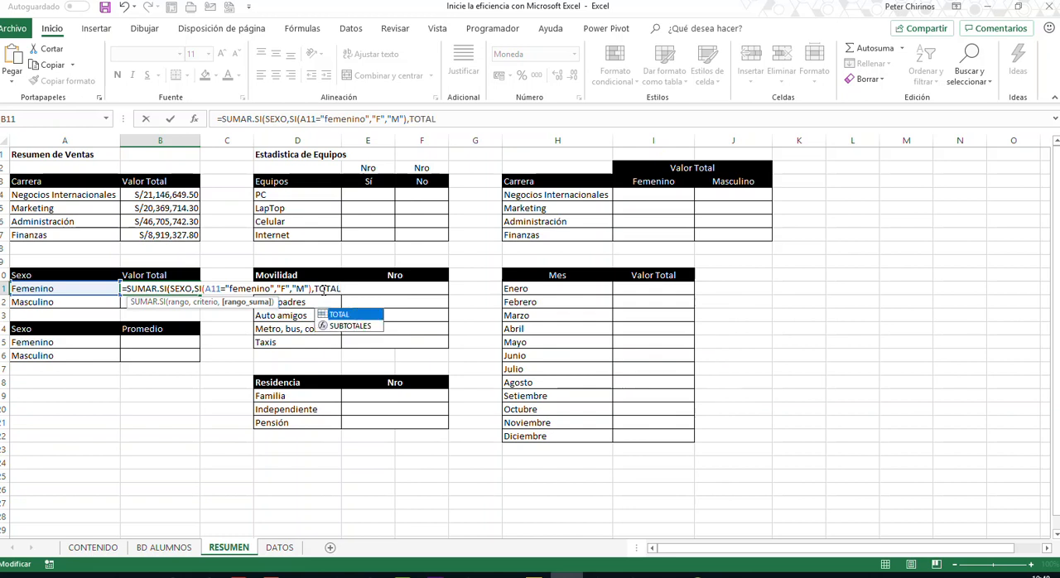
type(")")
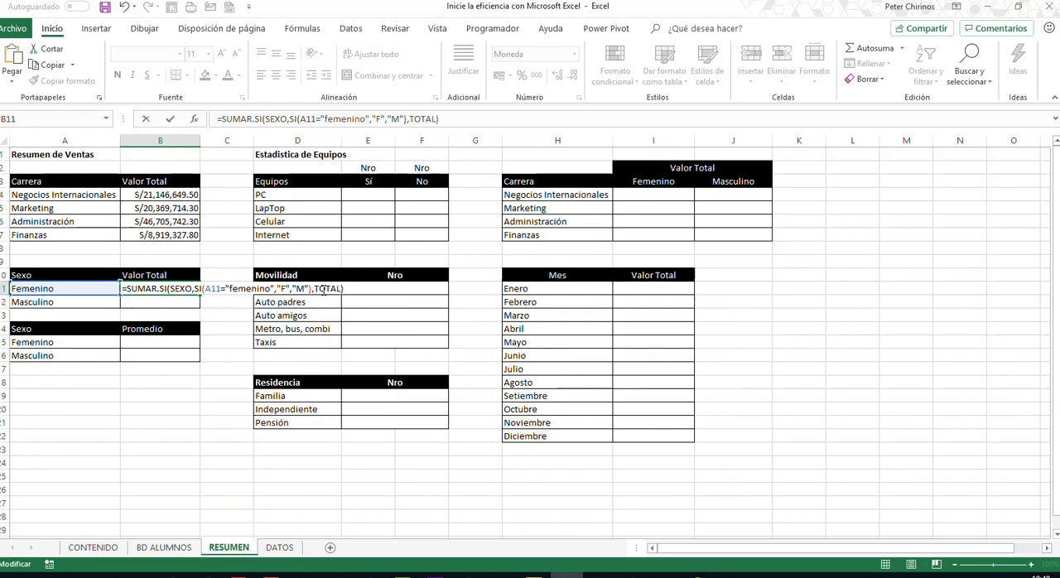
key("Return")
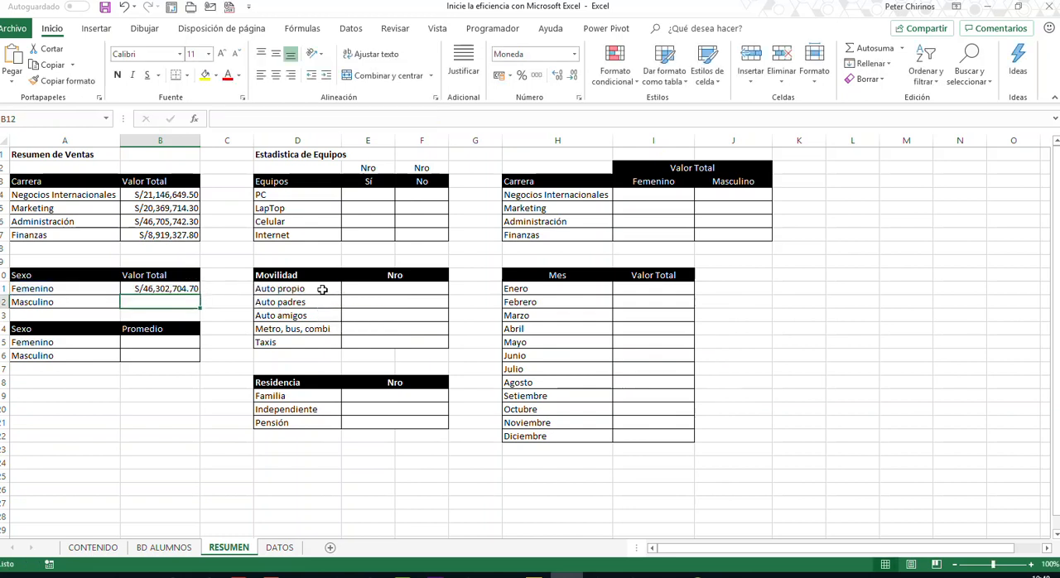
left_click(194, 290)
left_click_drag(198, 294, 199, 305)
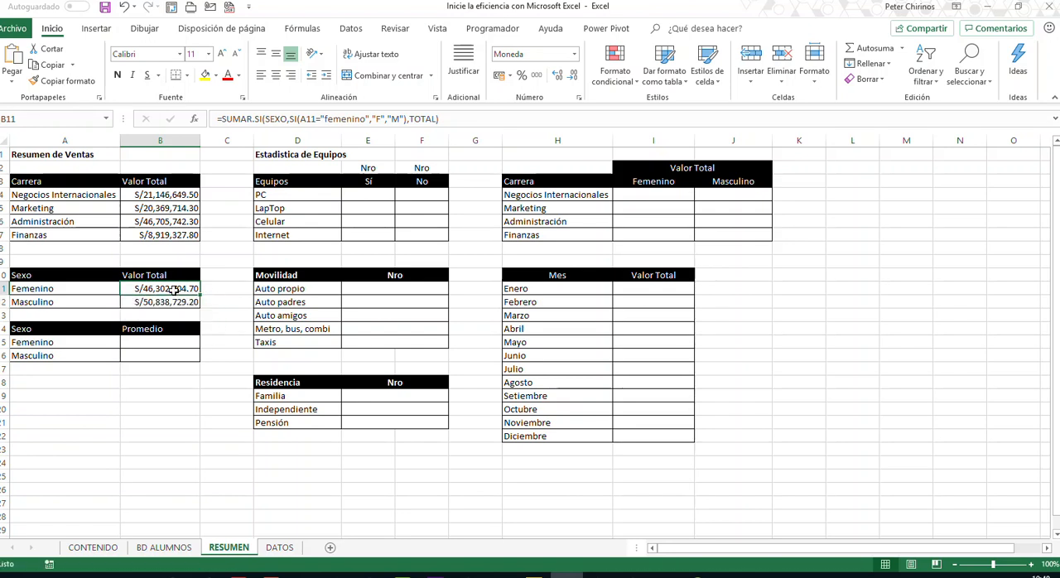
- Examine the SUMAR.SI formula in B11, marking the nested SI criterion, its "F" result and the TOTAL argument with on-screen annotations
double_click(197, 289)
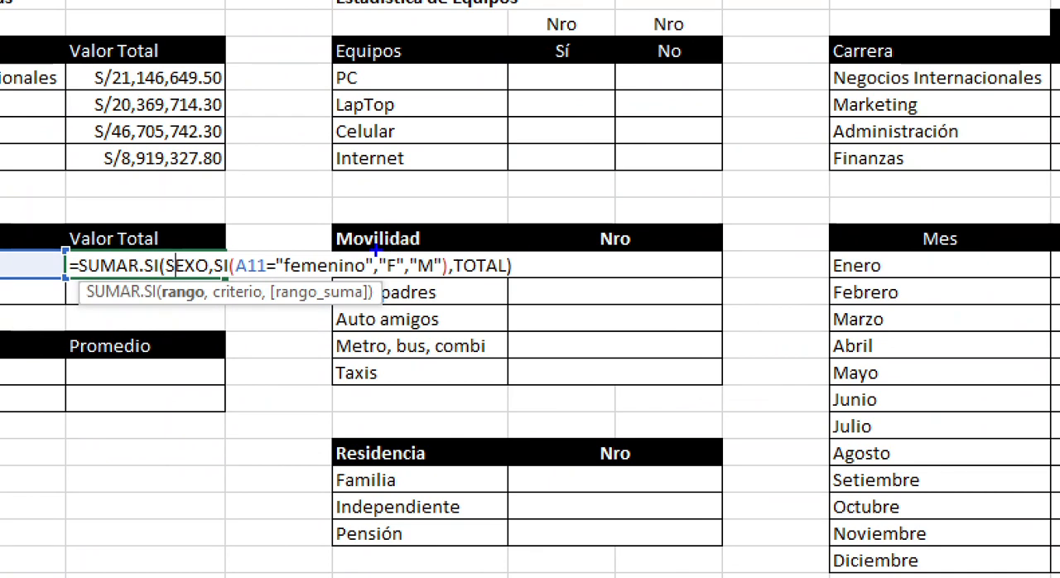
left_click_drag(396, 247, 502, 130)
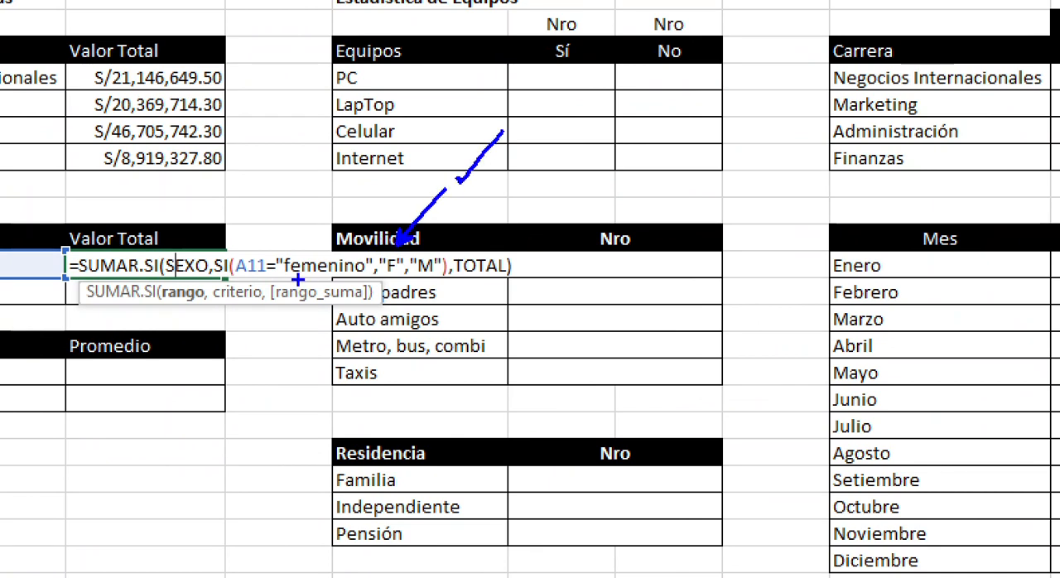
key("e")
mouse_move(211, 246)
left_mouse_down()
mouse_move(284, 306)
mouse_move(419, 303)
mouse_move(451, 291)
left_mouse_up()
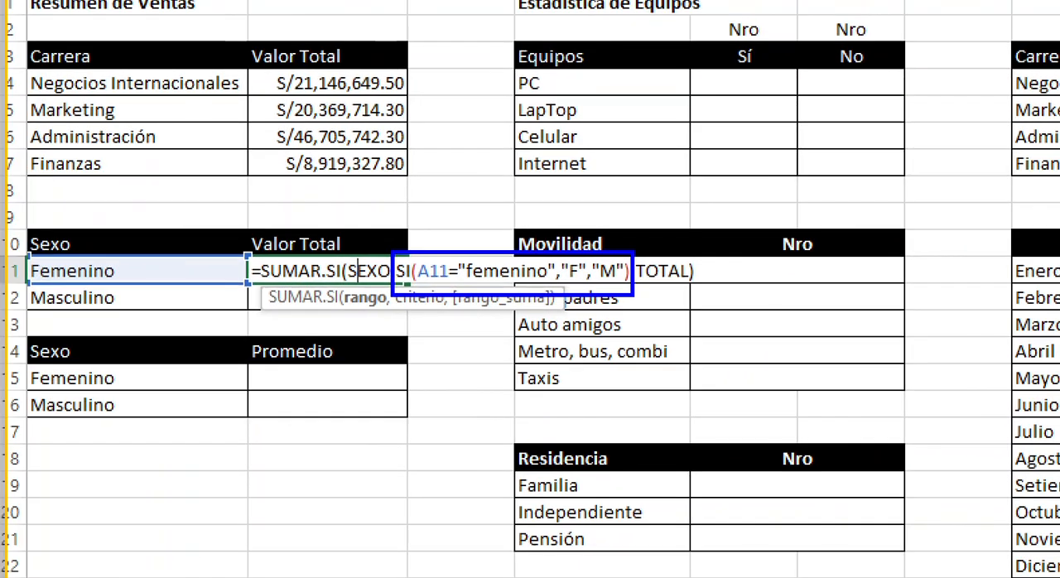
left_click_drag(576, 283, 576, 390)
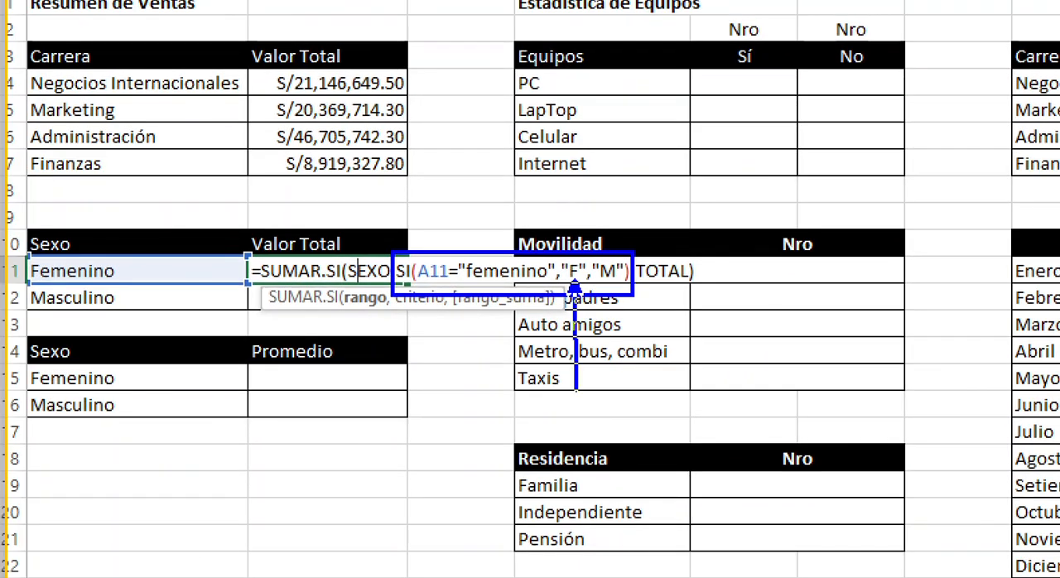
mouse_move(570, 264)
left_mouse_down()
mouse_move(395, 217)
mouse_move(372, 263)
mouse_move(401, 281)
mouse_move(354, 246)
left_mouse_up()
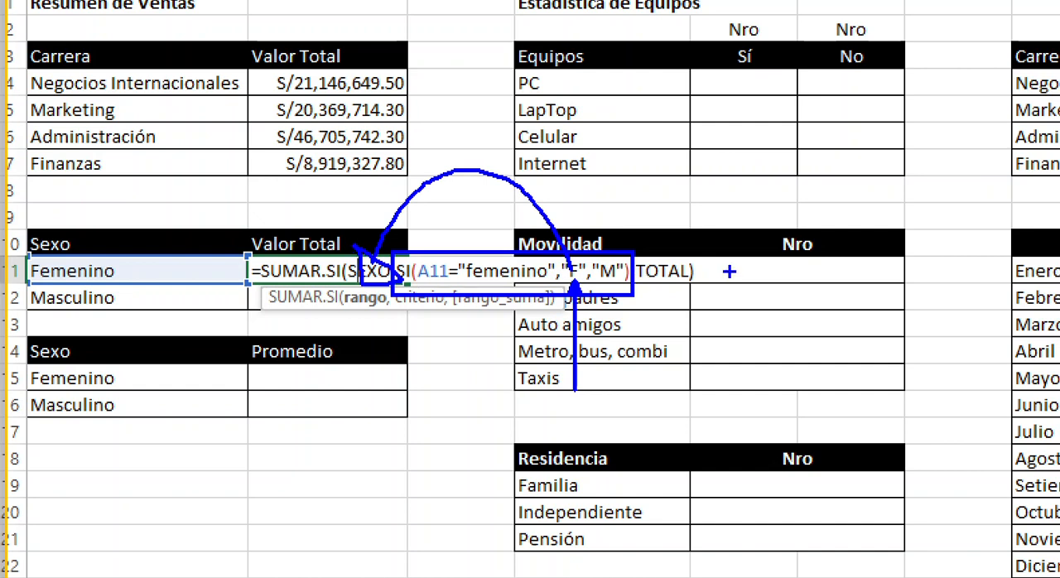
left_click_drag(703, 262, 756, 207)
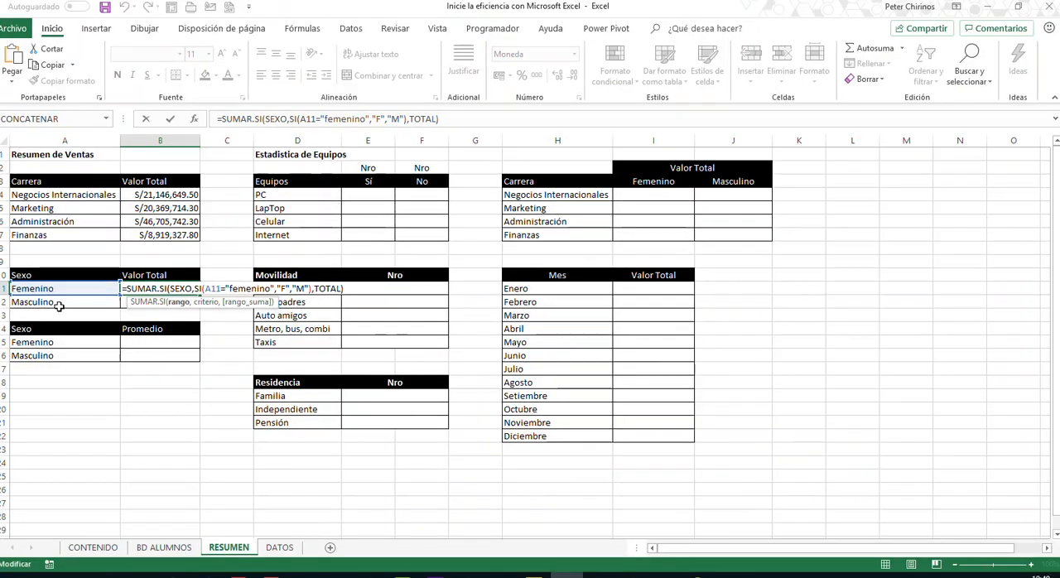
key("Return")
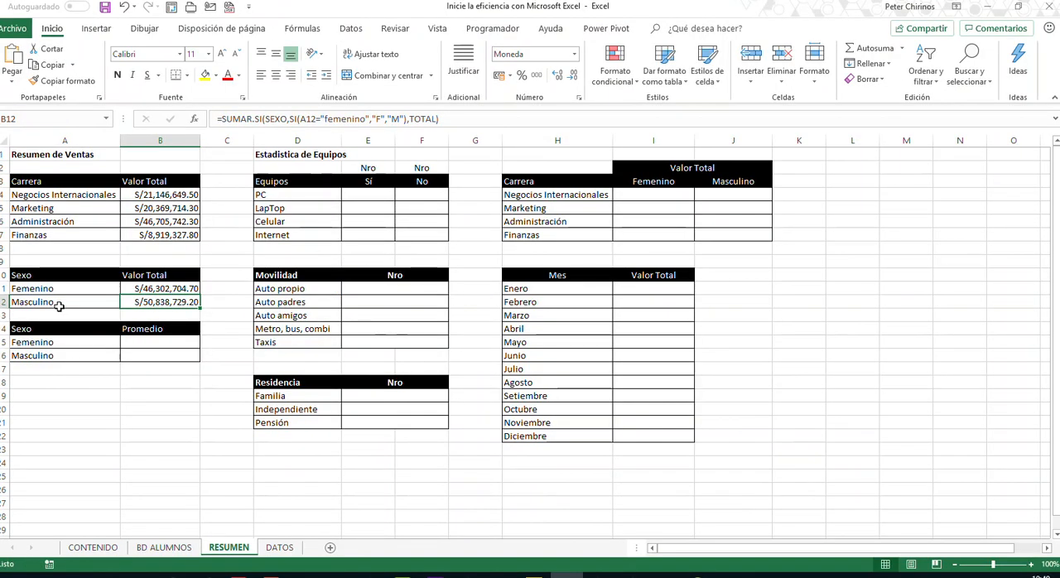
left_click(145, 344)
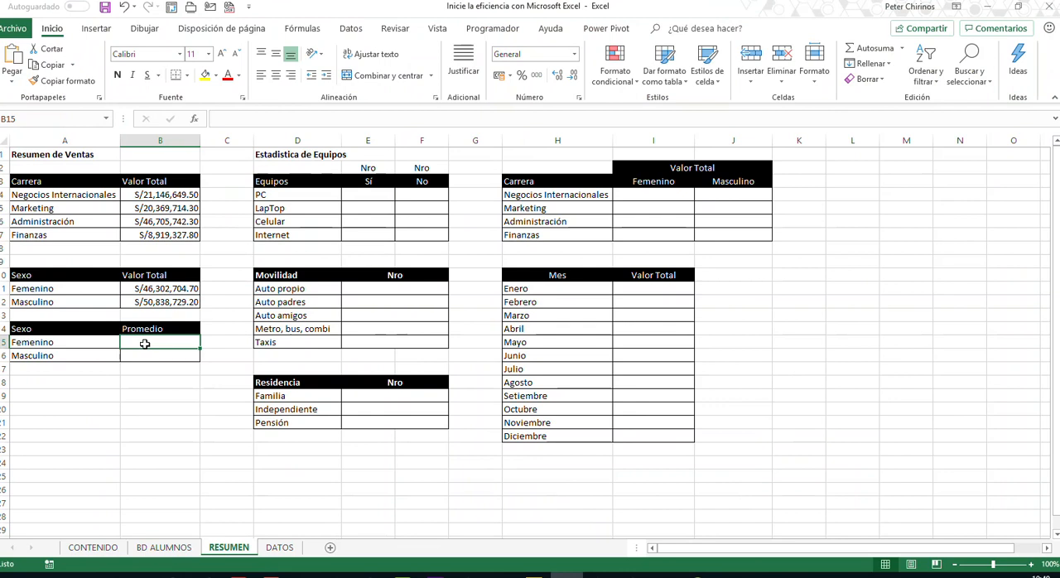
left_click(86, 343)
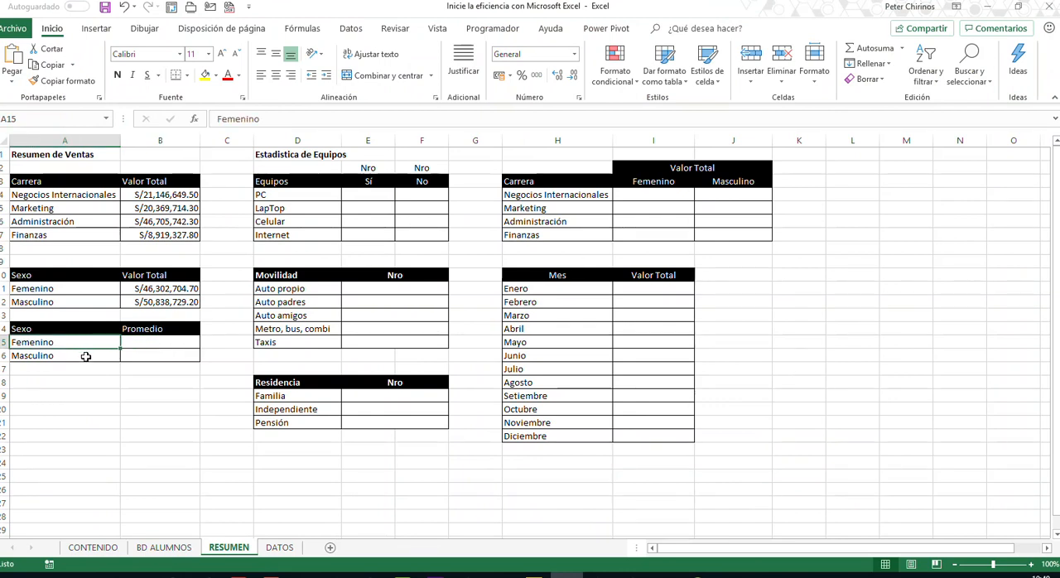
left_click(85, 357)
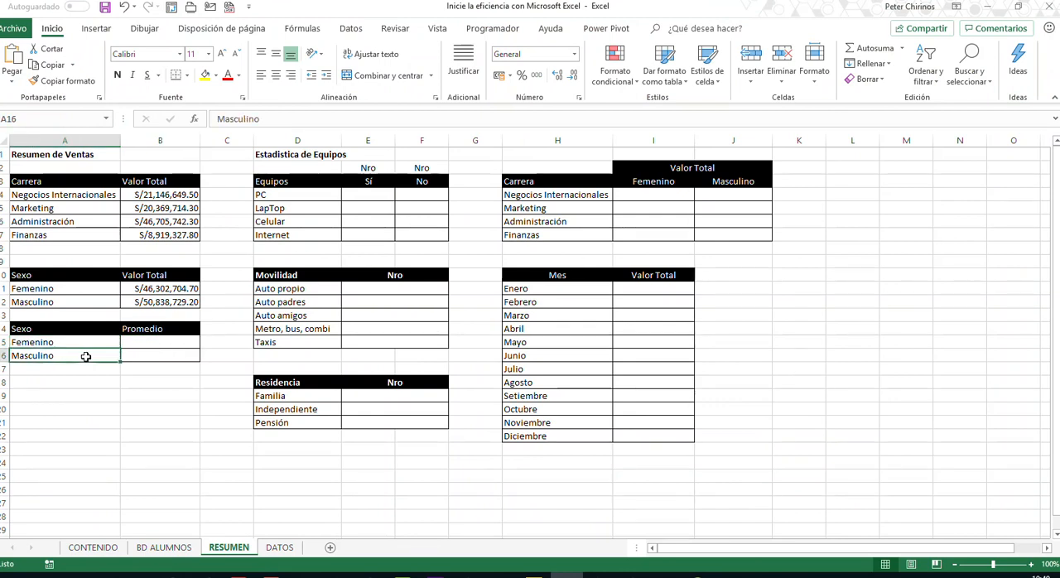
- Define the named range BDPROMEDIO for all the data of the Promedio column in BD ALUMNOS, starting at P4
left_click(165, 550)
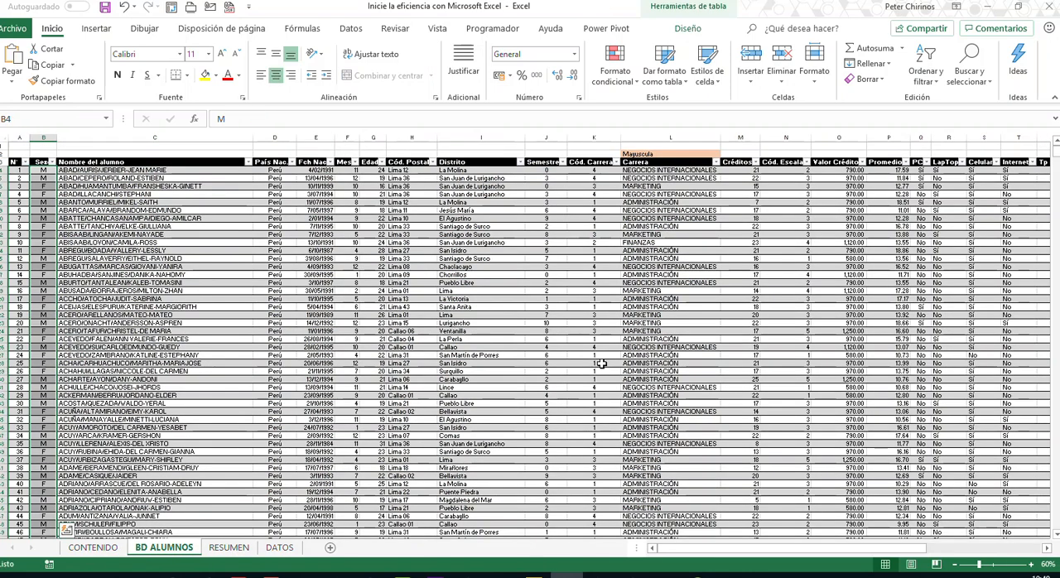
left_click(889, 171)
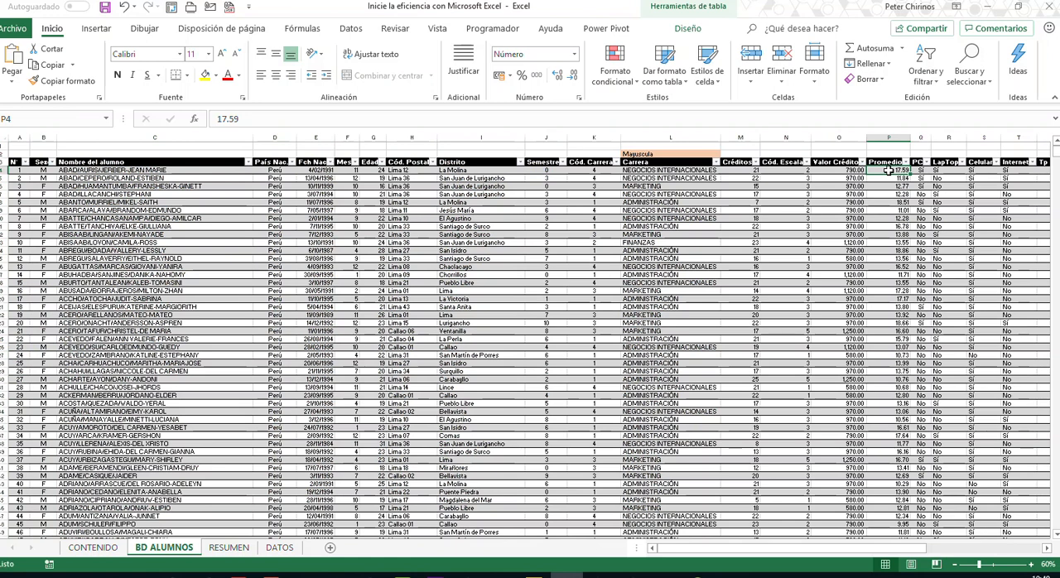
key("ctrl+shift+Down")
left_click(72, 121)
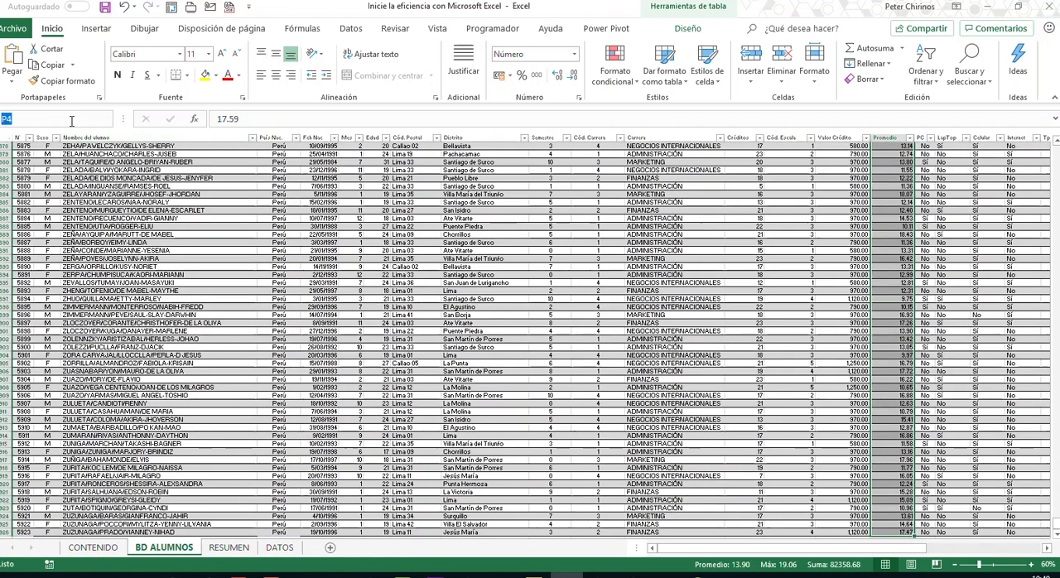
type("bdpro")
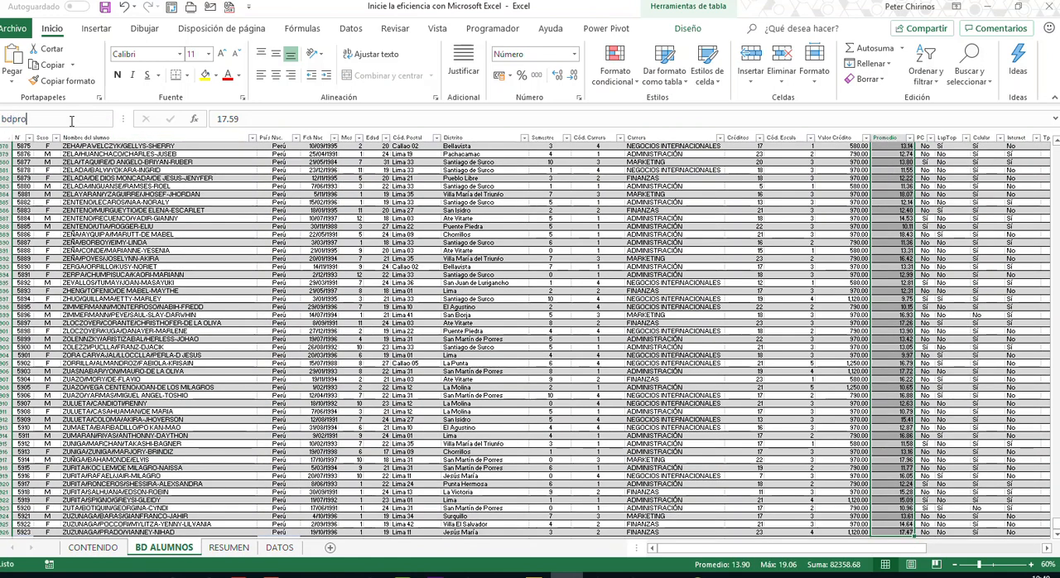
key("BackSpace")
key("BackSpace")
key("BackSpace")
key("BackSpace")
type("BDPROMEDIO")
key("Return")
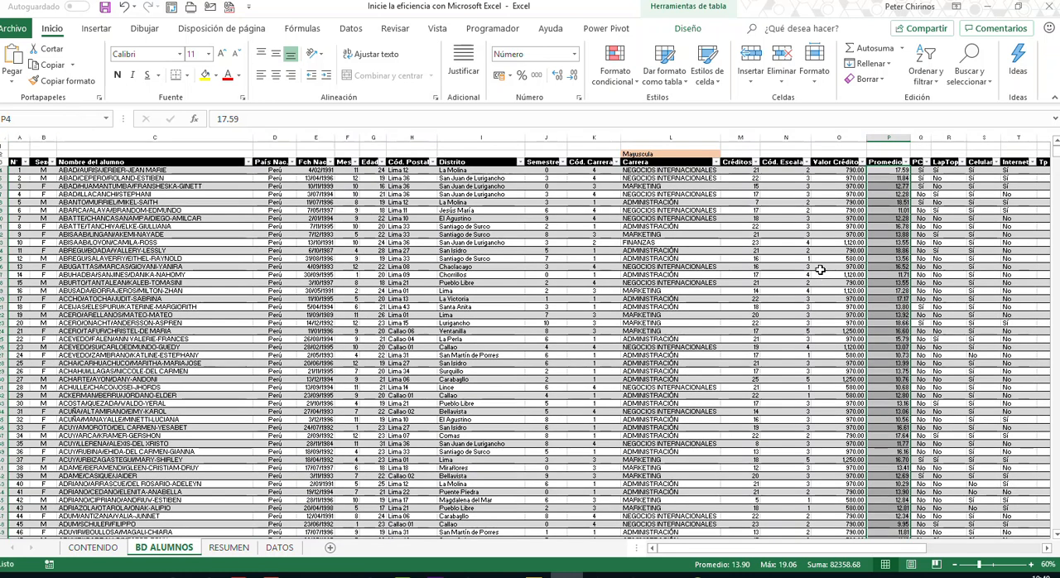
- Give the Promedio column data, from P4 down, the range name BD_PROMEDIO
left_click(892, 172)
key("ctrl+shift+Down")
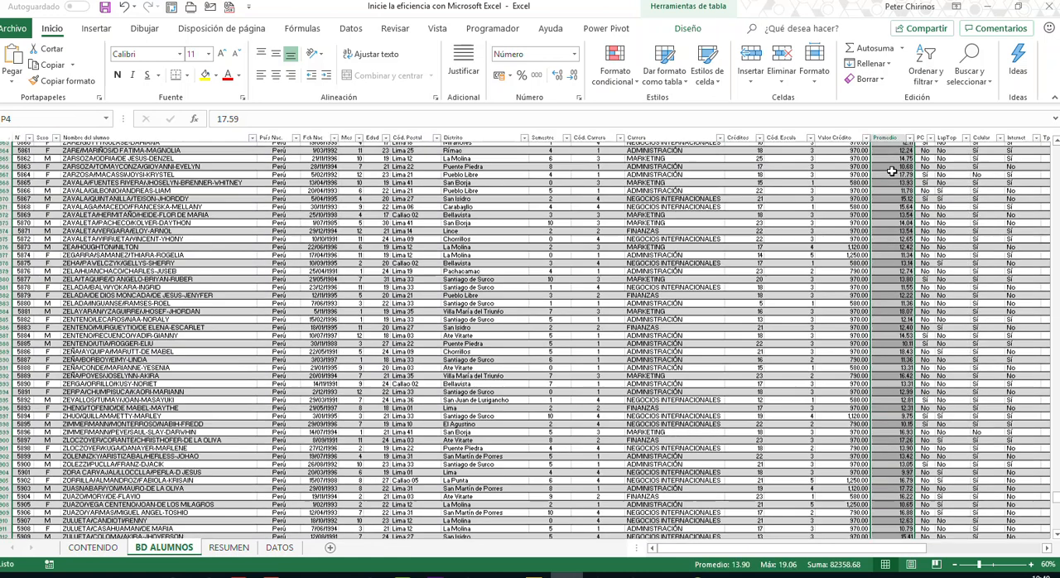
left_click(40, 119)
type("BD")
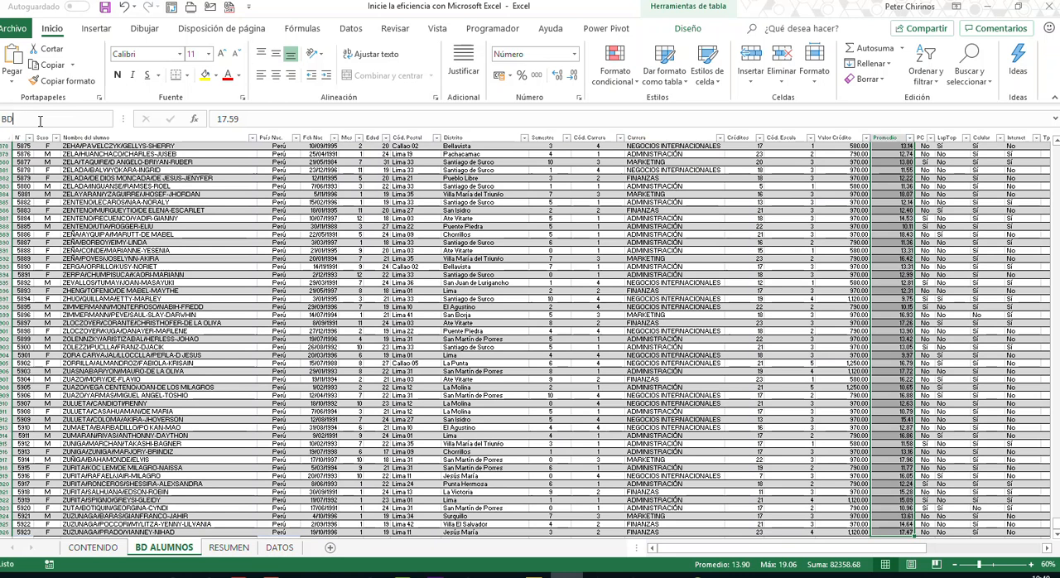
type("_PRO")
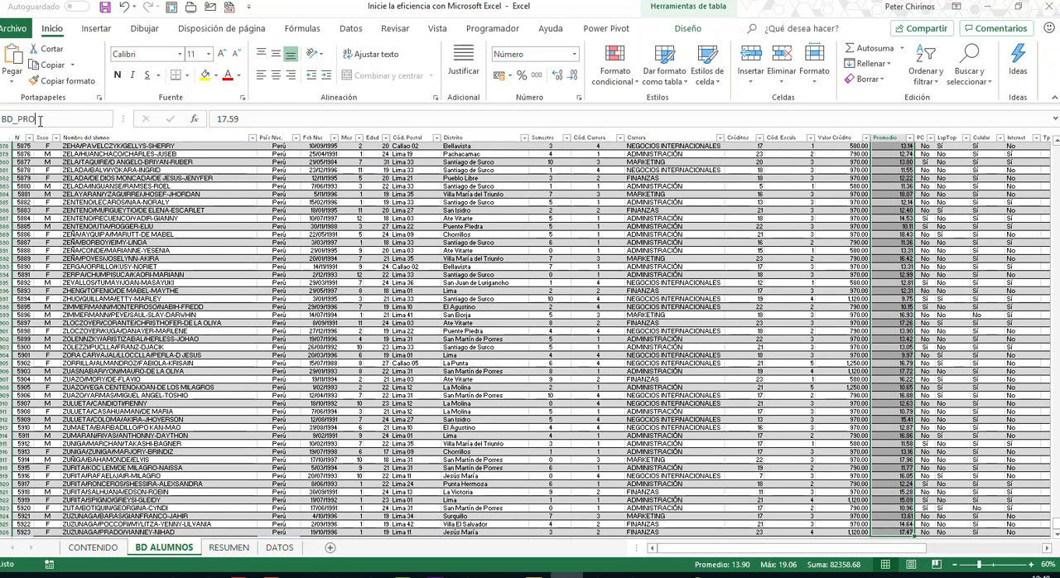
type("MEDIO")
key("Return")
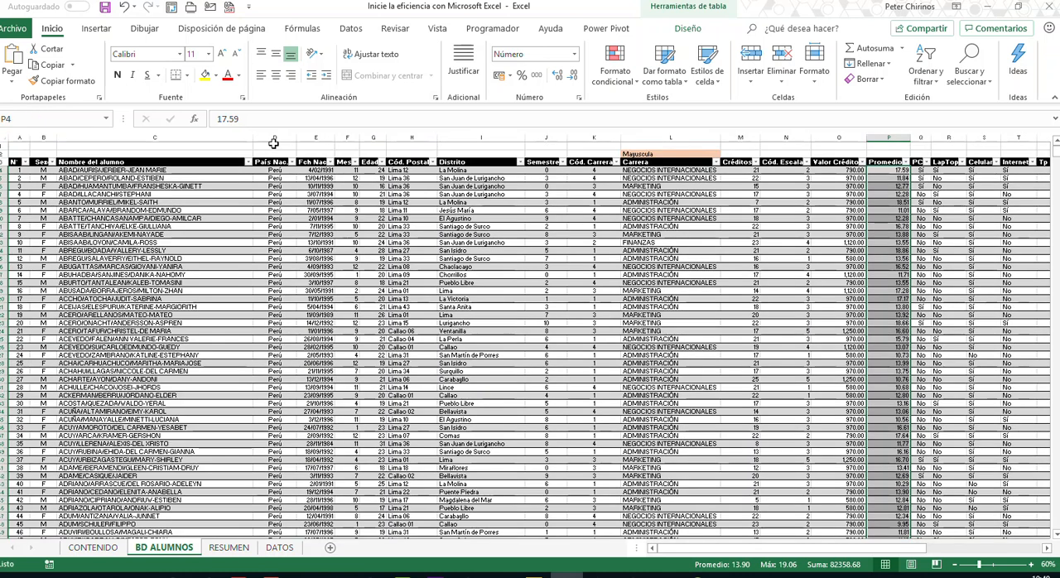
- Delete the duplicate defined name BDPROMEDIO from the workbook, keeping BD_PROMEDIO
left_click(305, 30)
left_click(452, 67)
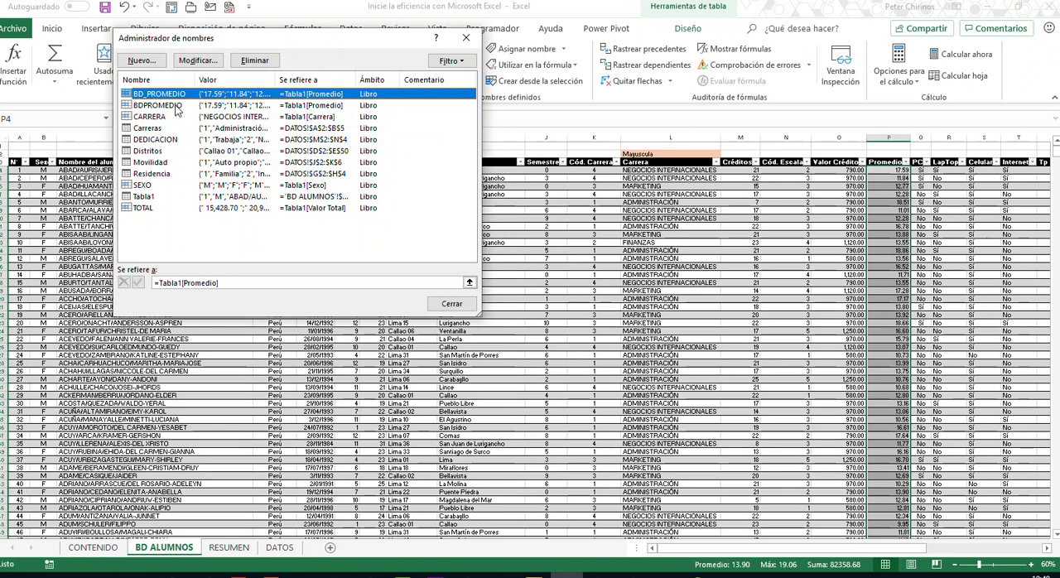
left_click(179, 106)
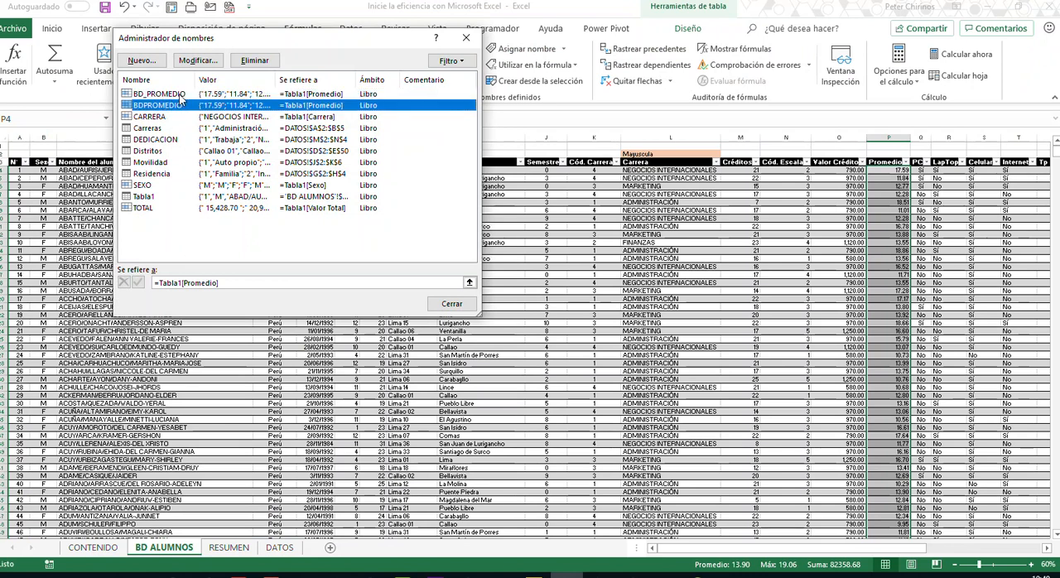
left_click(253, 60)
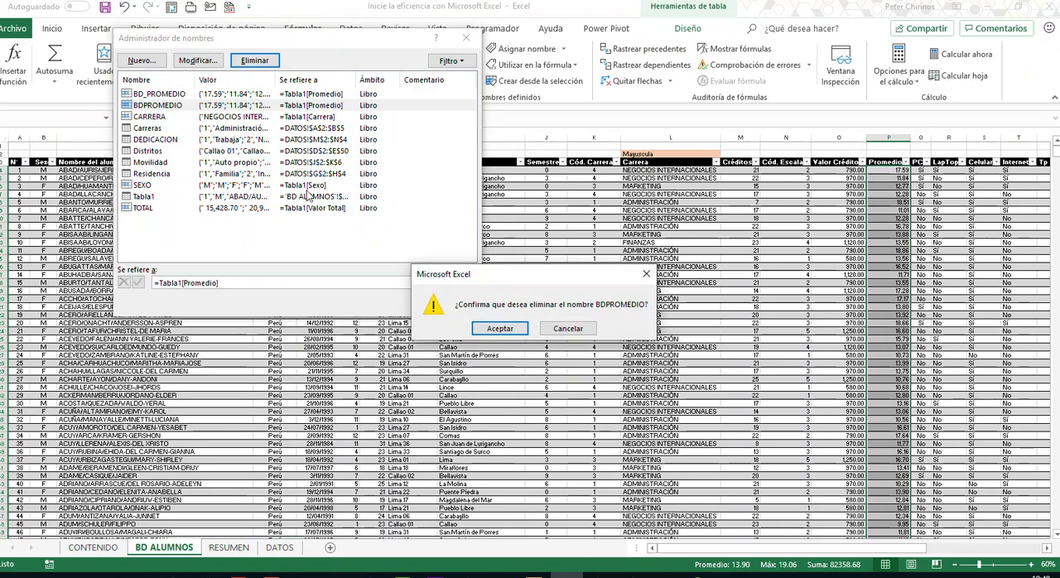
left_click(501, 328)
left_click(452, 312)
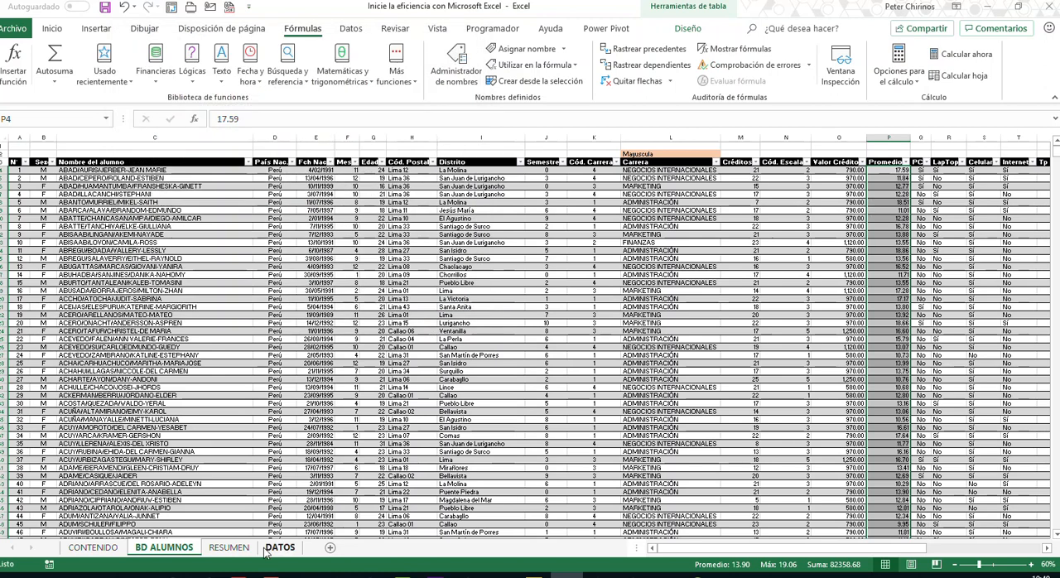
- Start the Femenino Promedio formula in B15 of RESUMEN with SUMAR.SI, using SEXO as its range argument
left_click(228, 548)
left_click(170, 344)
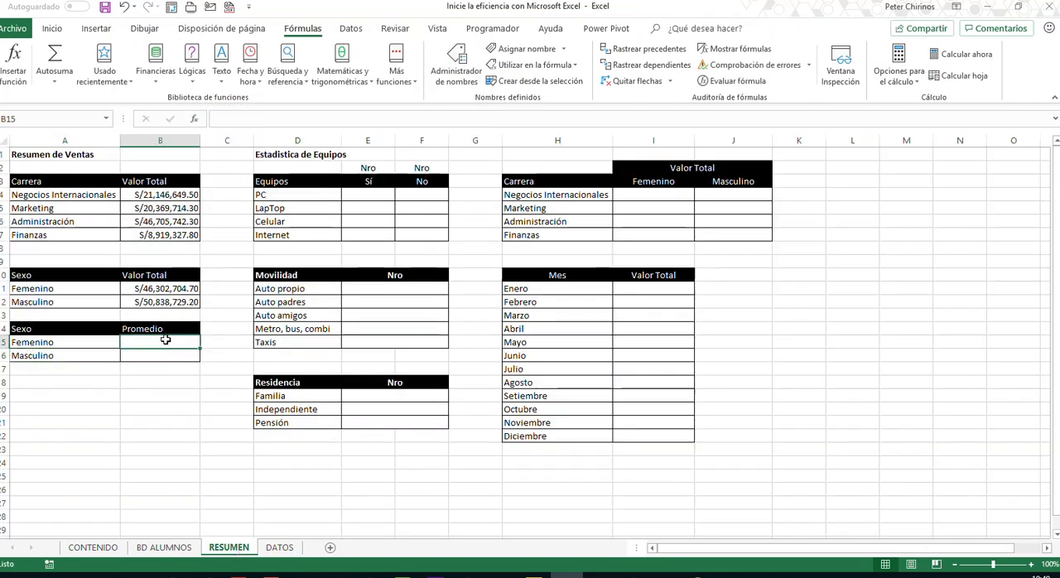
type("=")
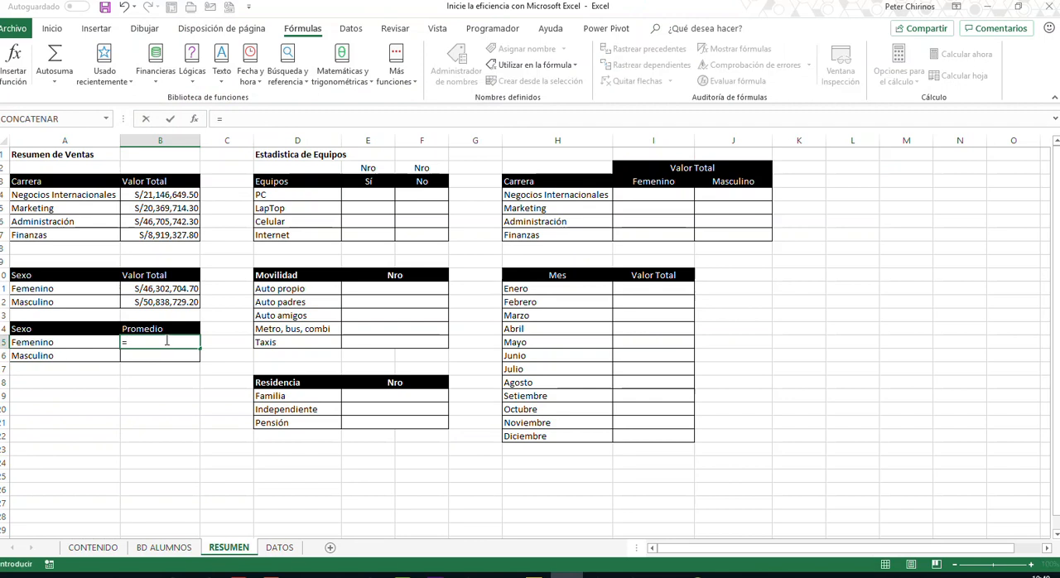
type("SUMA")
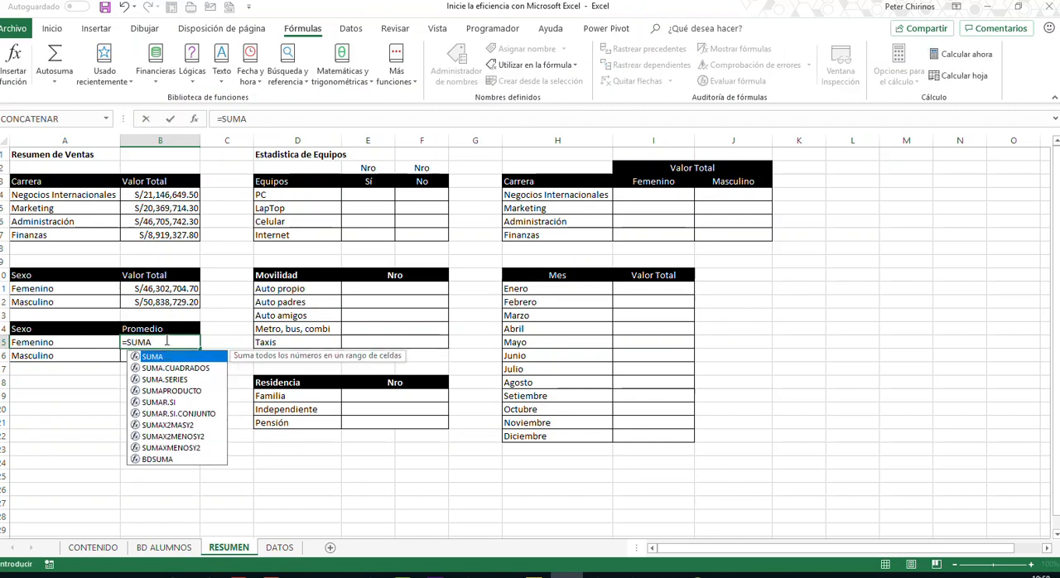
key("Down")
key("Down")
key("Down")
key("Down")
key("Tab")
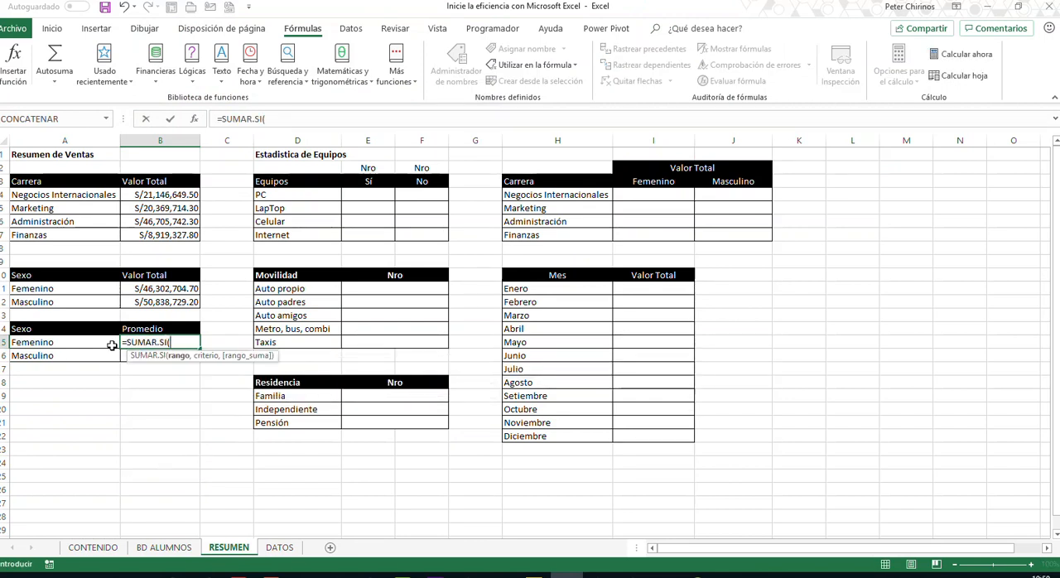
type("SEXO")
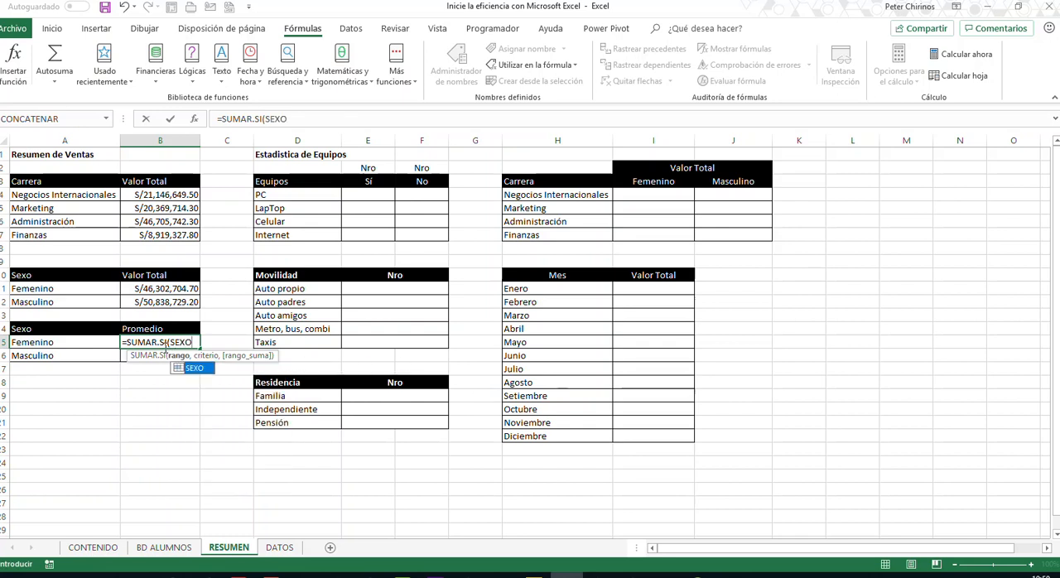
type(",")
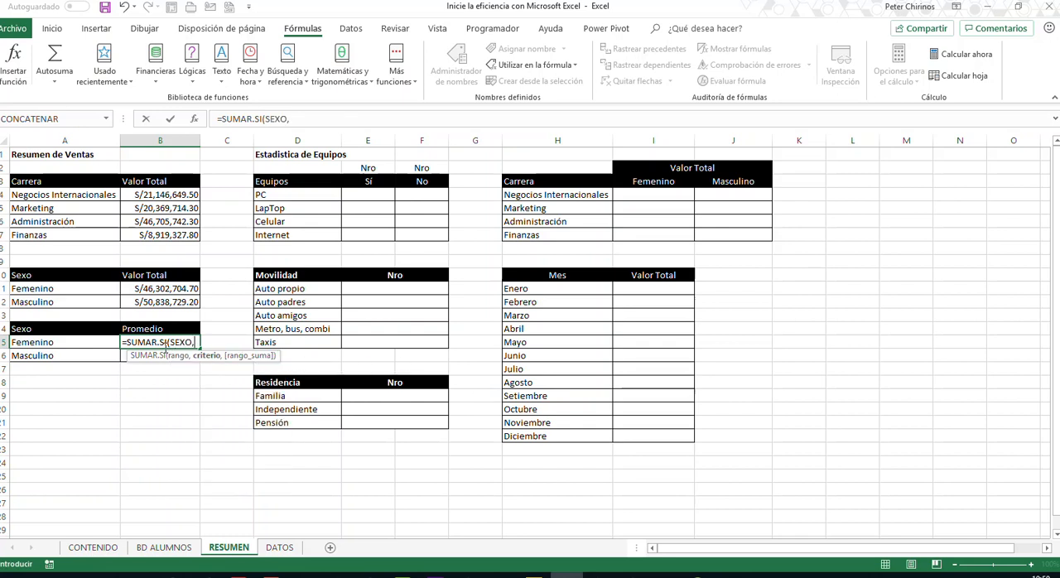
type("SI")
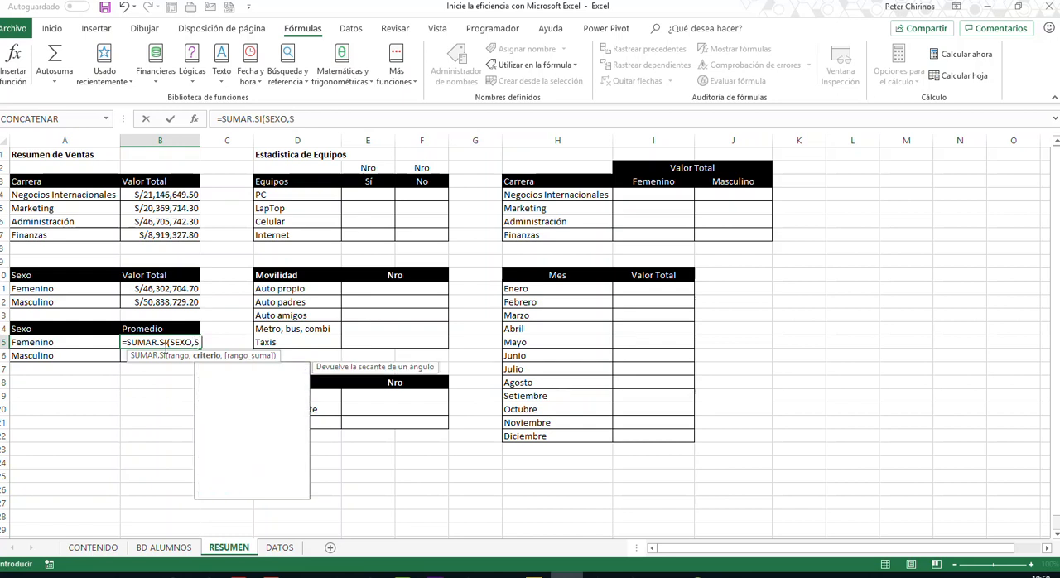
type("(")
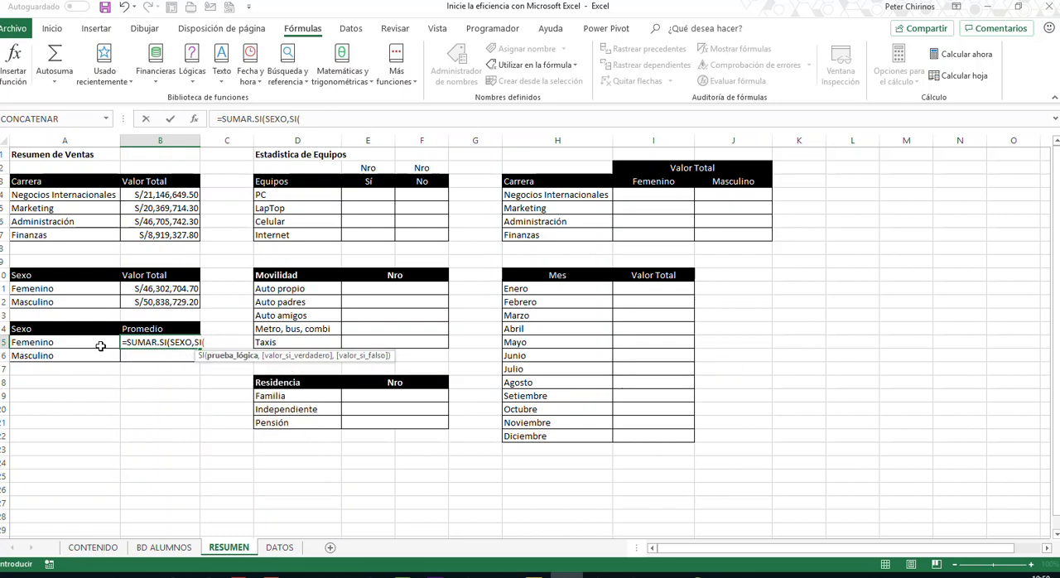
- Nest an SI function as the SUMAR.SI criterion in B15, with A15="femenino" as its logical test
left_click(67, 345)
type("\"\"")
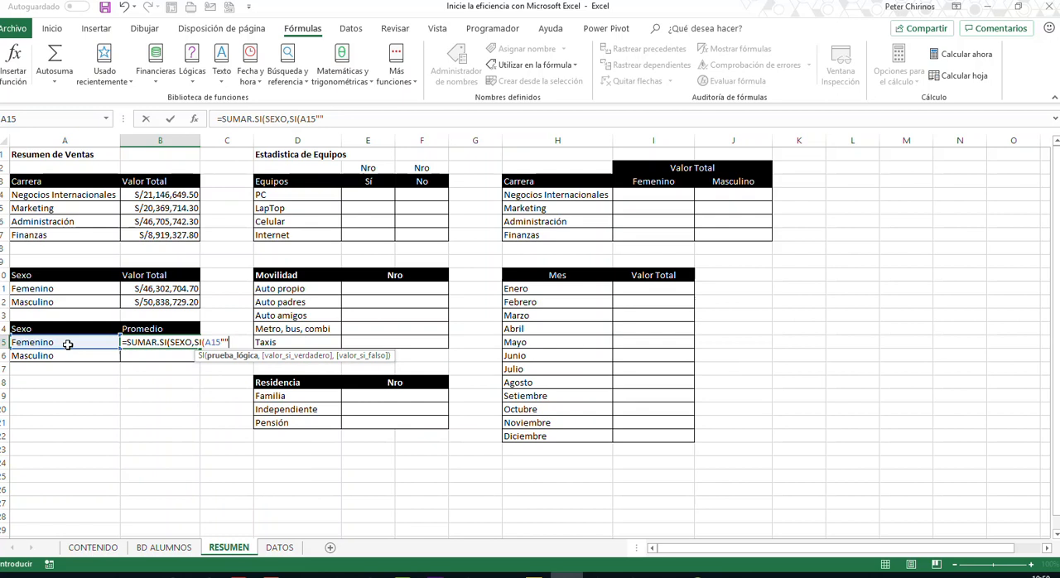
key("BackSpace")
key("BackSpace")
key("BackSpace")
key("BackSpace")
type("femem")
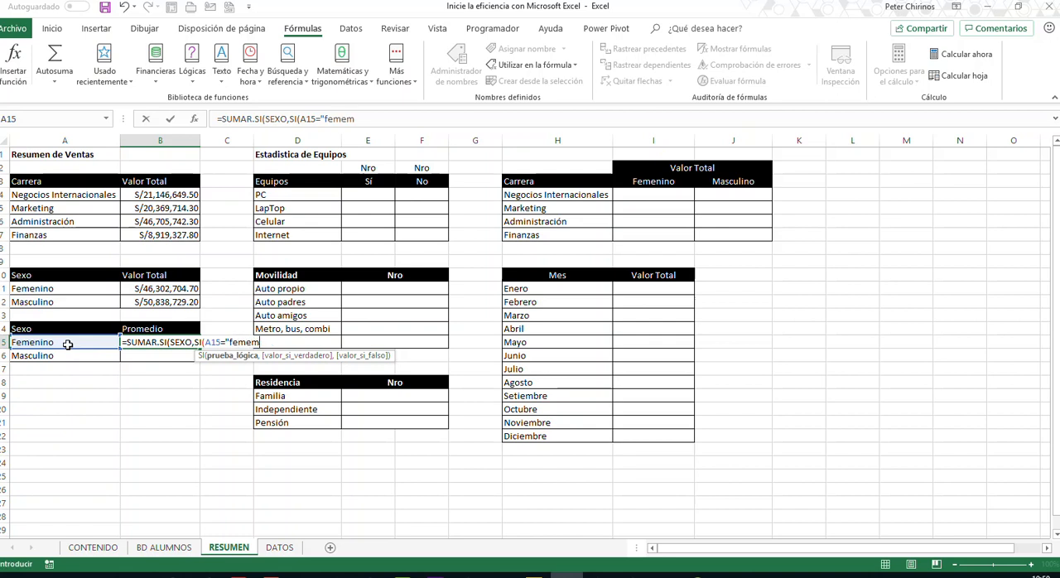
key("BackSpace")
key("BackSpace")
type("nino\",")
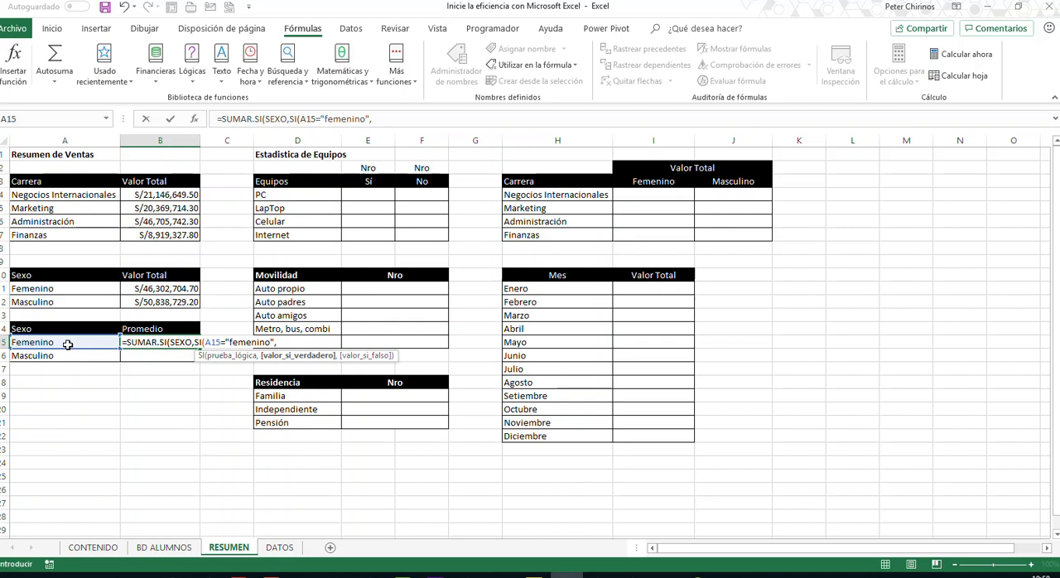
type("\"F\",\"M")
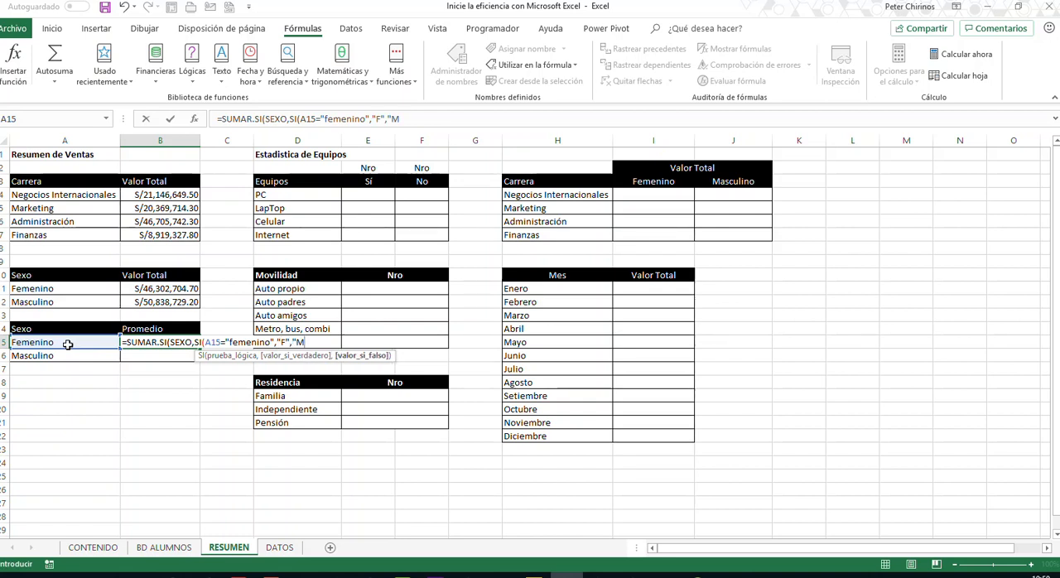
type("\")")
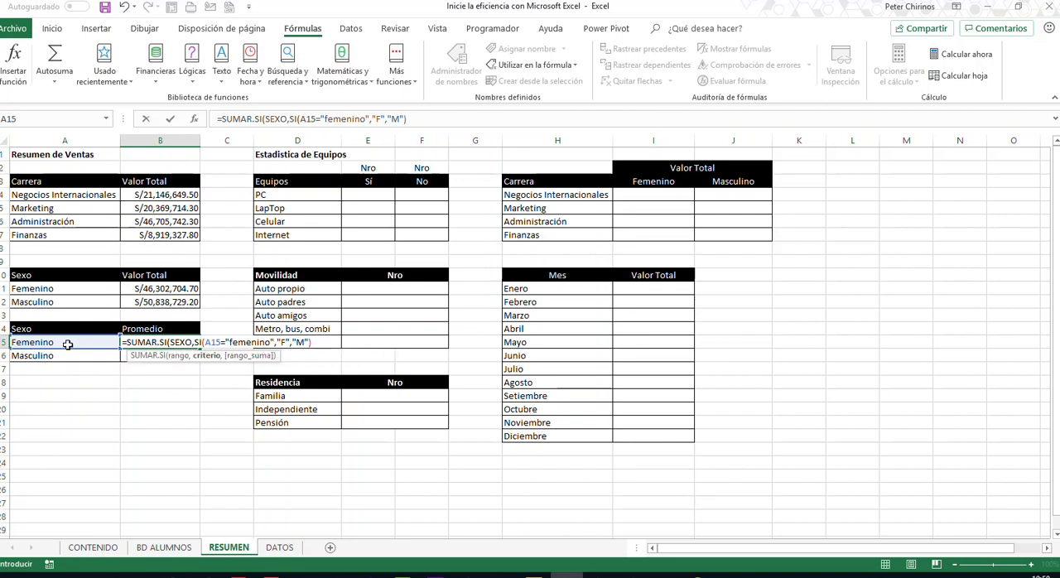
type(",bd")
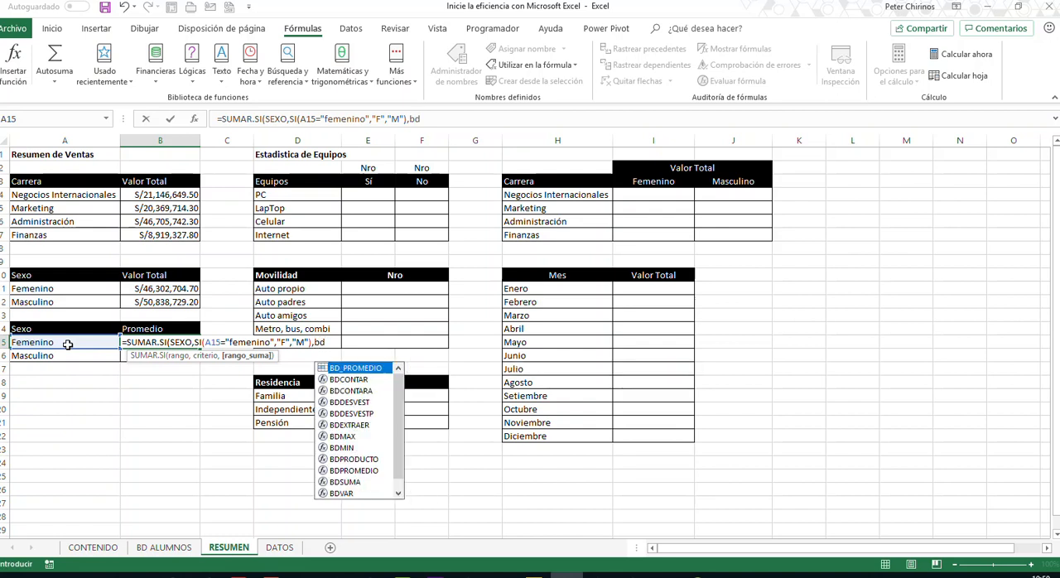
- Complete the B15 formula with "F" if true, "M" if false, and BD_PROMEDIO as the sum range
key("Tab")
type(")")
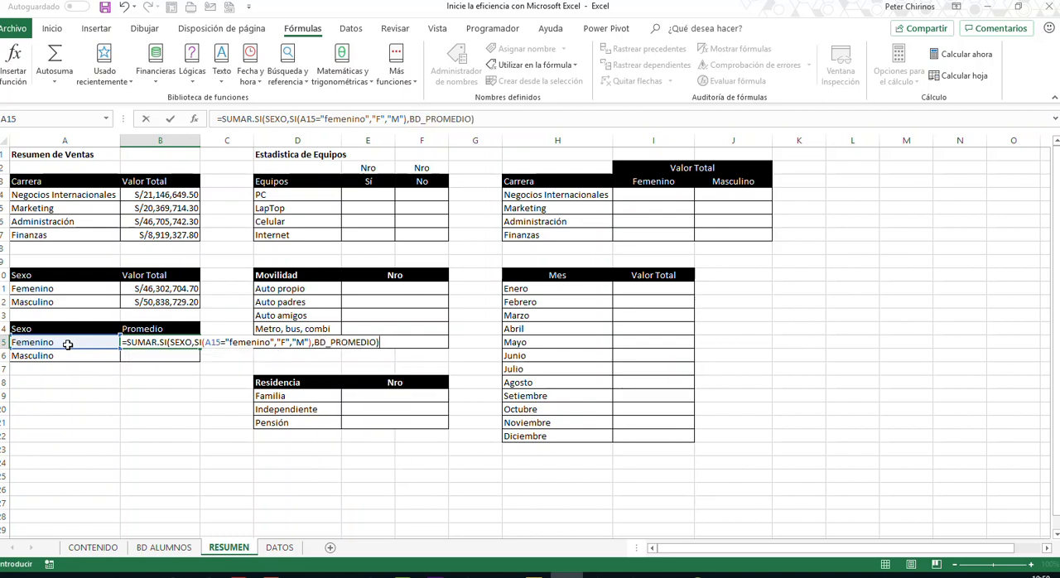
key("Return")
- Copy the Femenino Promedio formula down to Masculino in B16 and format both cells as Moneda
left_click(145, 343)
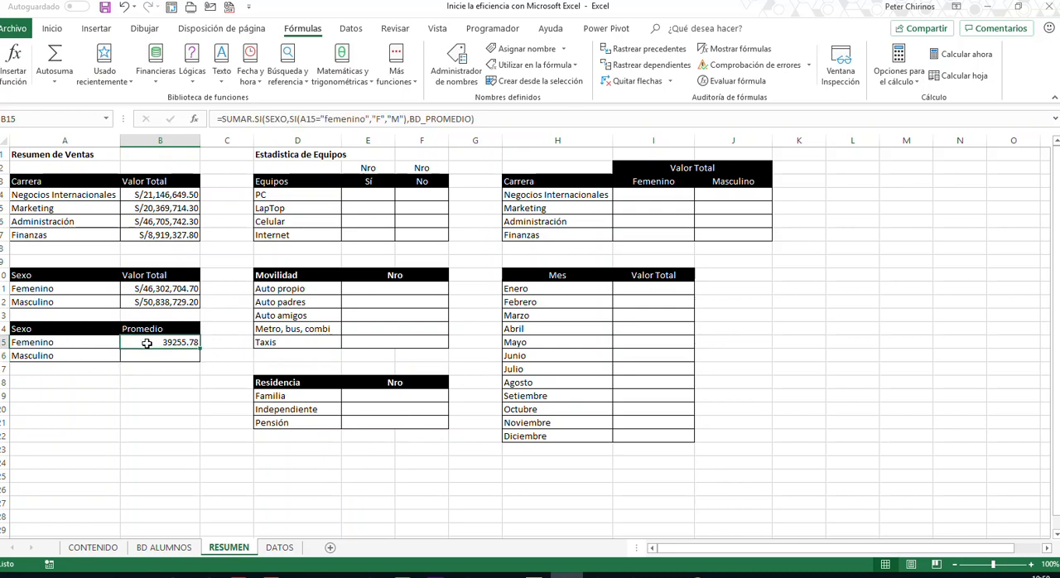
left_click_drag(198, 350, 199, 362)
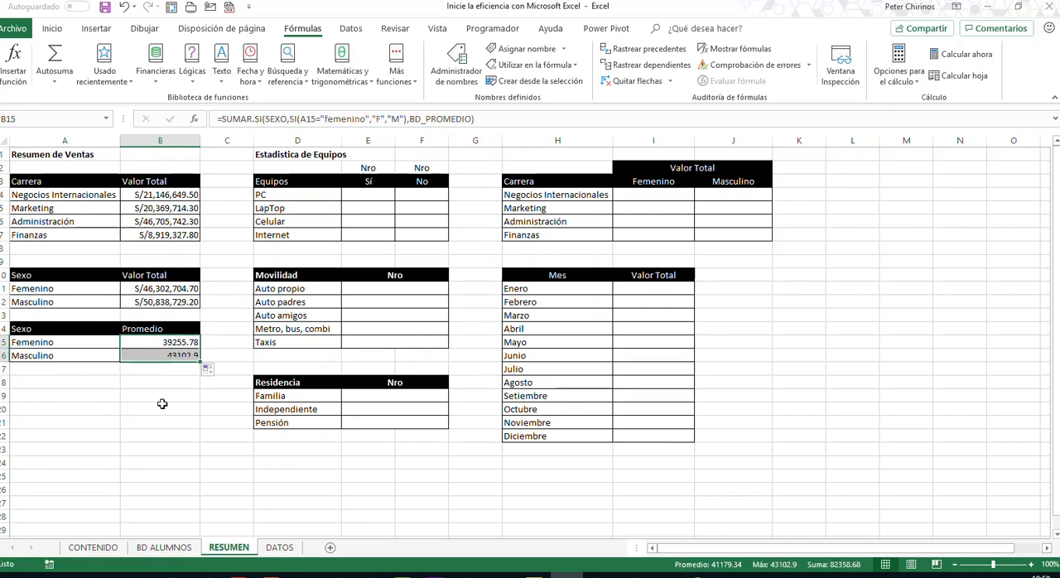
left_click(51, 28)
left_click(573, 54)
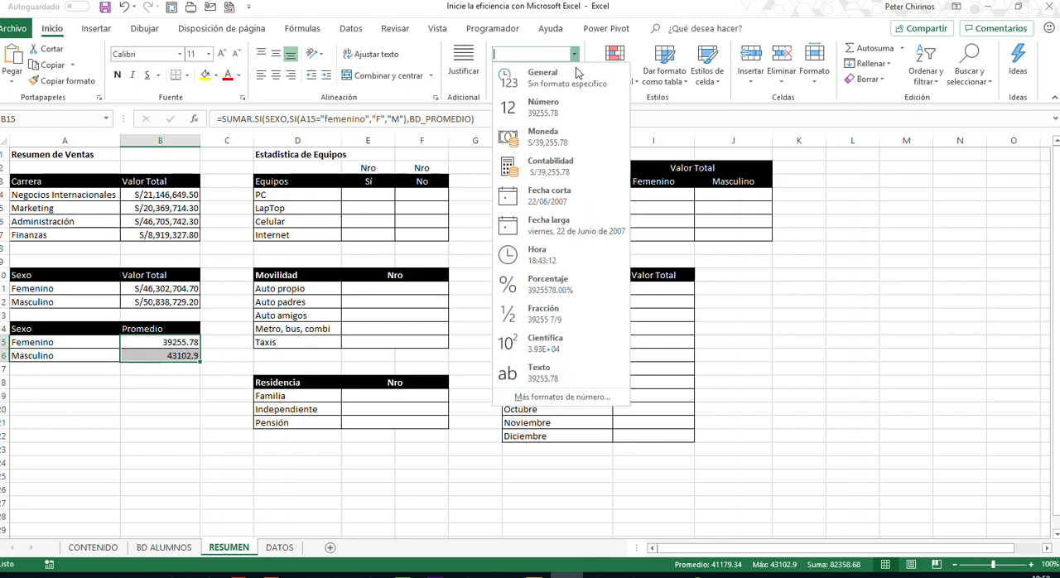
left_click(546, 132)
left_click(168, 386)
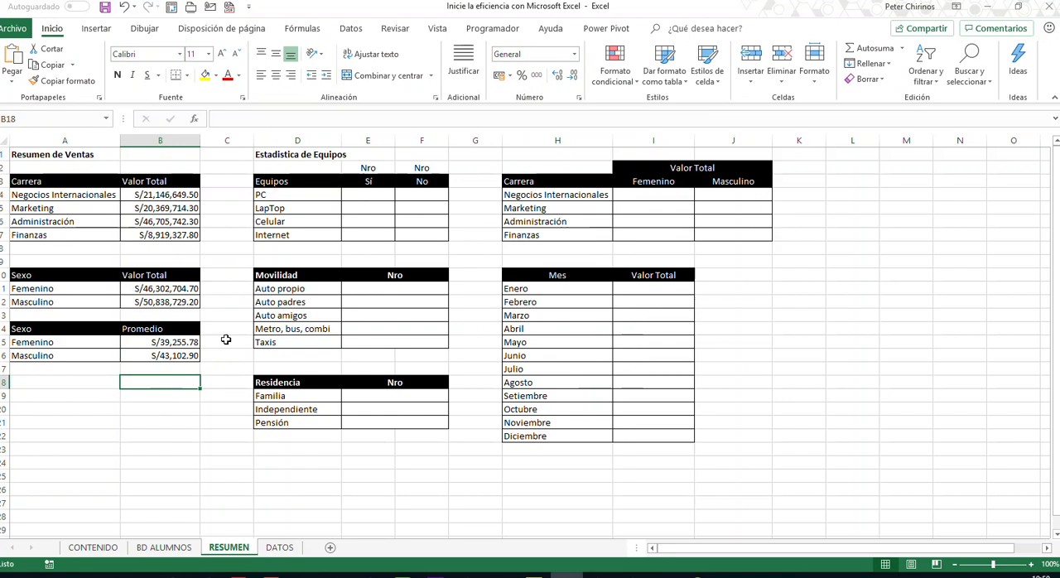
- Compare the Equipos table in RESUMEN with the PC, LapTop, Celular and Internet columns of BD ALUMNOS
left_click(360, 193)
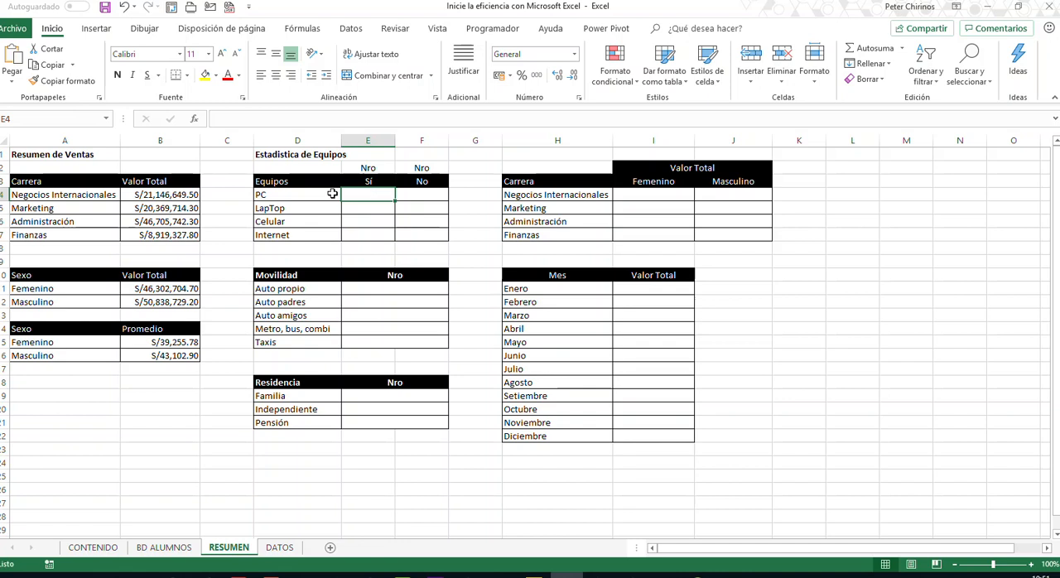
left_click(330, 197)
left_click(368, 199)
left_click(421, 199)
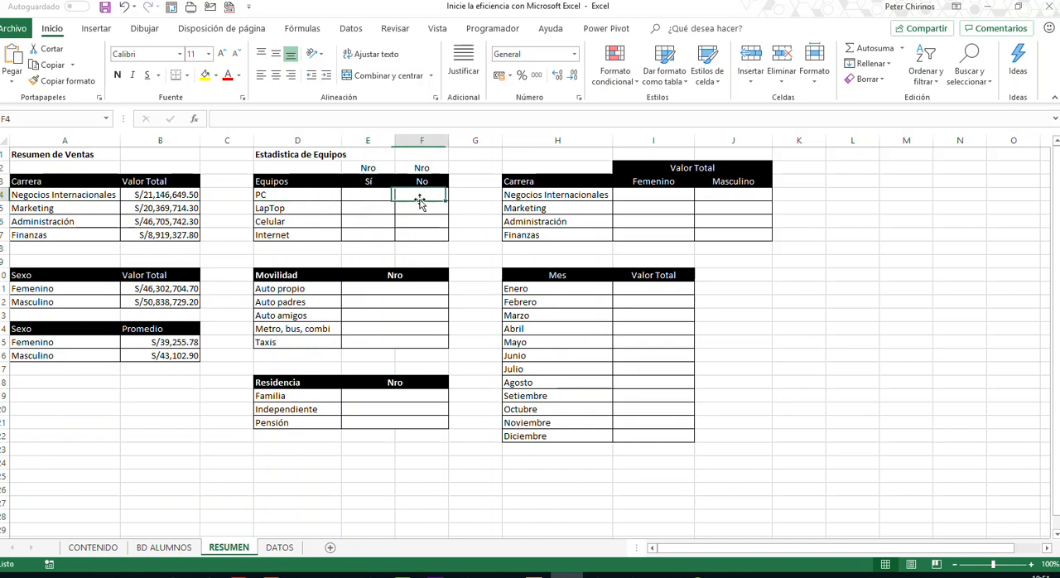
left_click(312, 194)
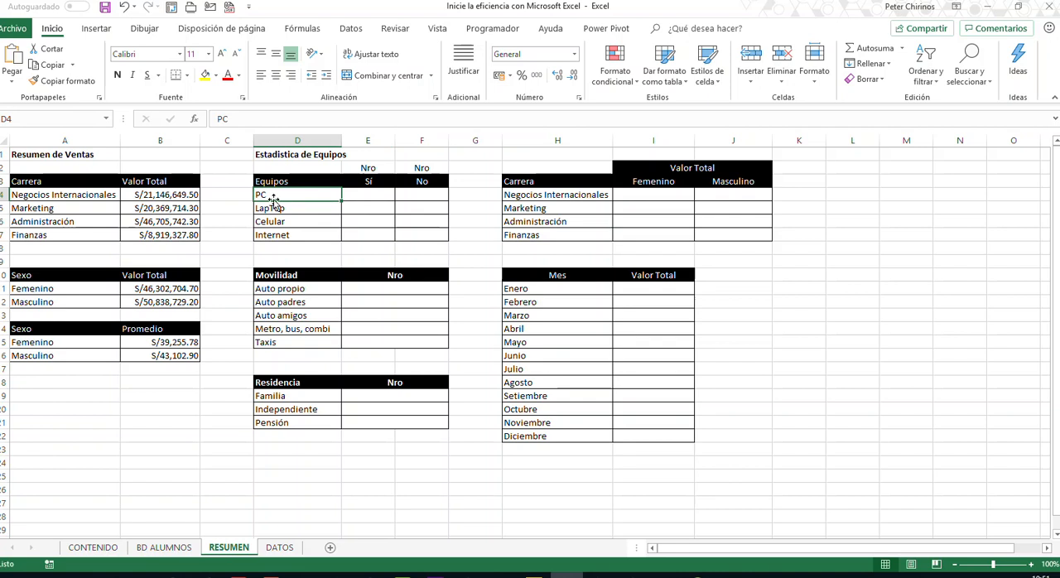
left_click(282, 210)
left_click(287, 221)
left_click(290, 235)
left_click(292, 221)
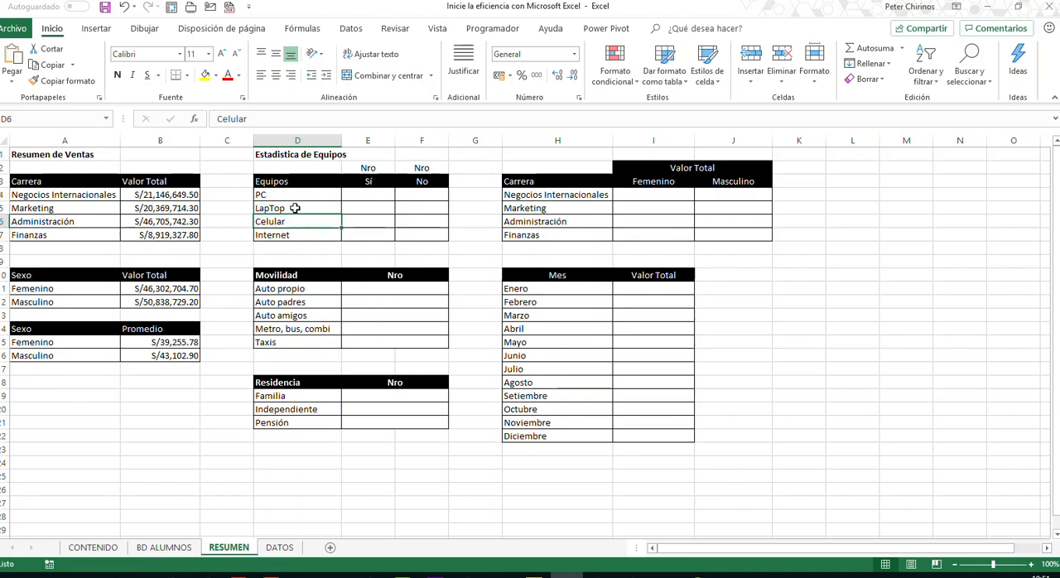
left_click(170, 553)
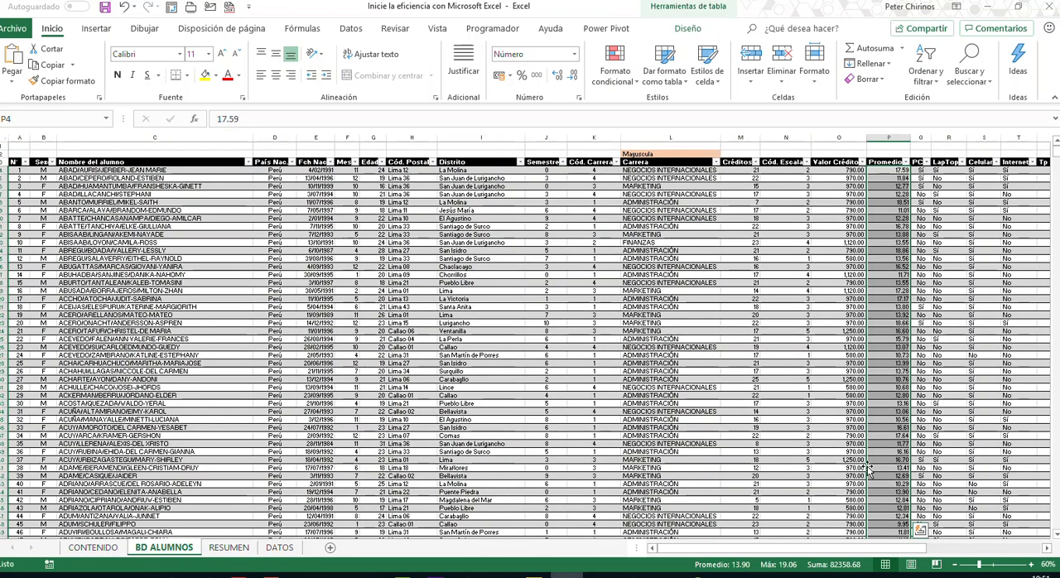
left_click(1047, 549)
left_click_drag(1048, 551, 1047, 551)
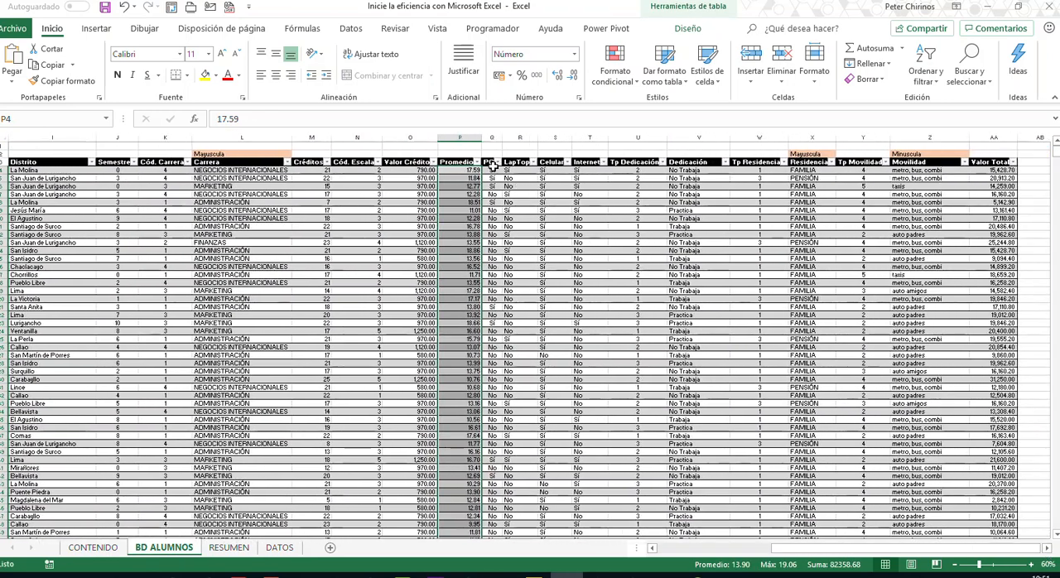
left_click_drag(493, 140, 588, 141)
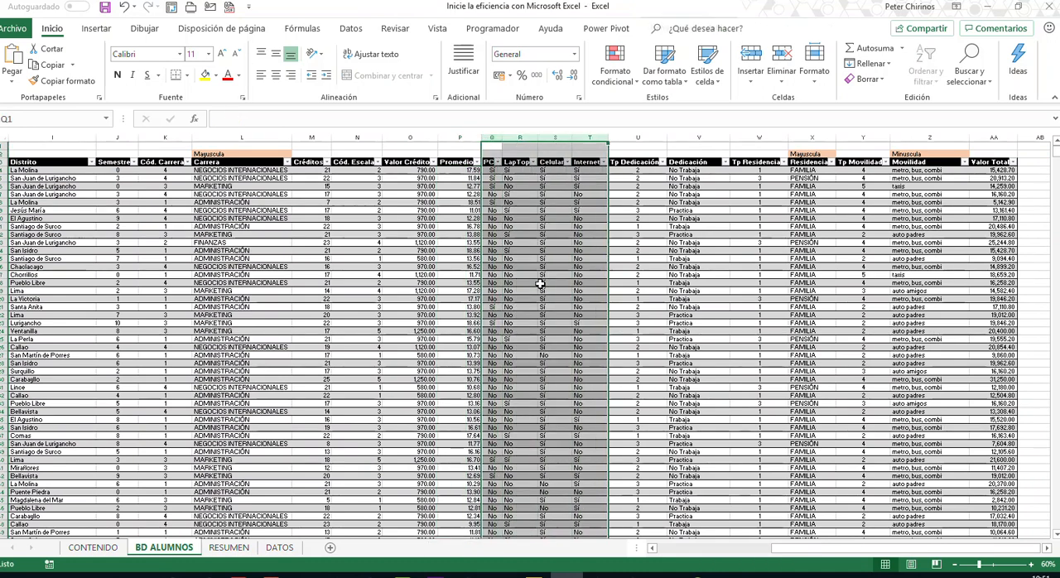
left_click(240, 550)
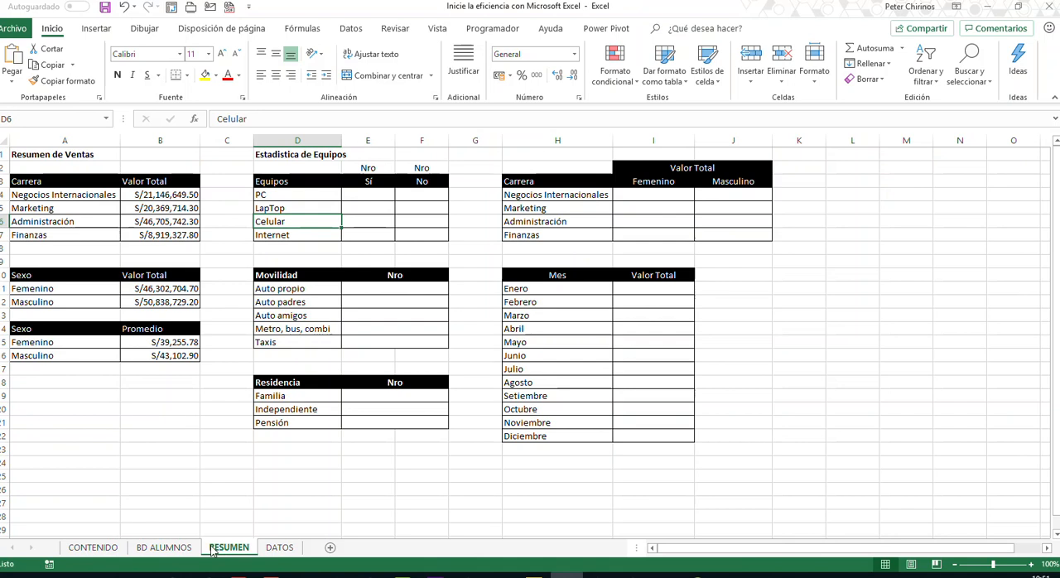
left_click(167, 548)
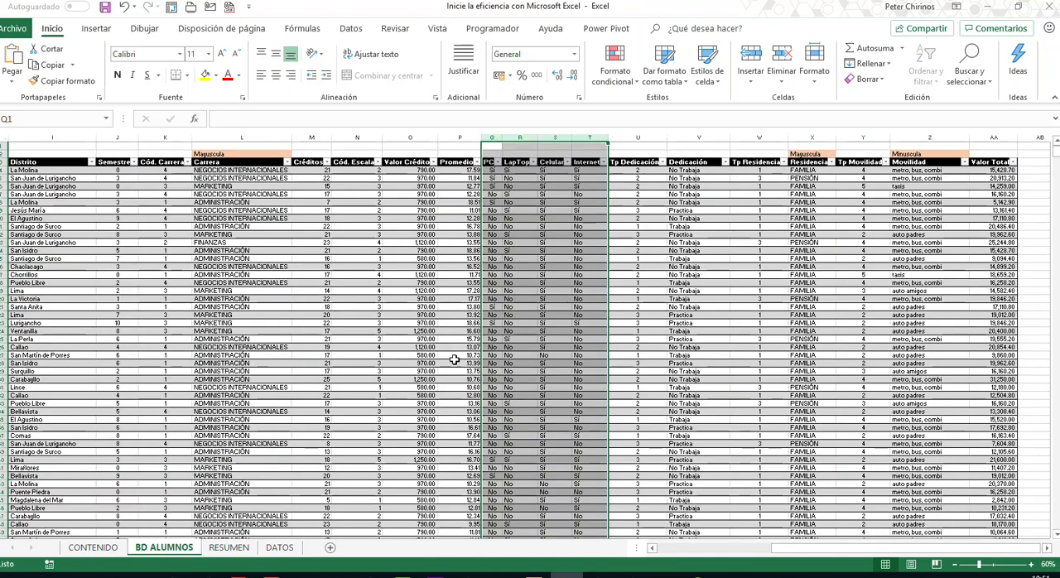
- Create range names from the top row for the full PC, LapTop, Celular and Internet columns, with headers from Q3 onward, and check the names list
left_click(493, 178)
left_click_drag(489, 162, 575, 168)
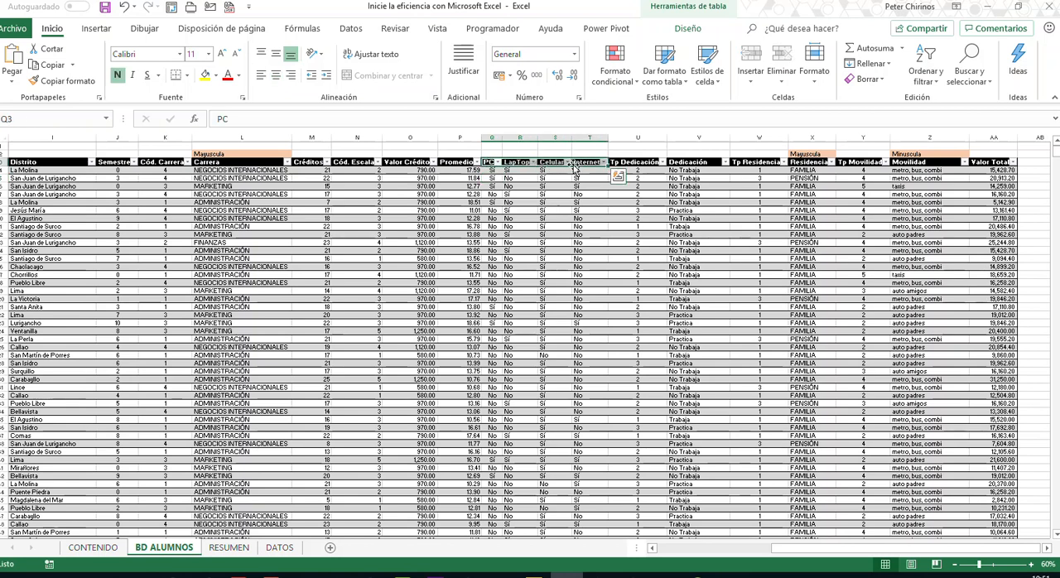
key("ctrl+shift+Down")
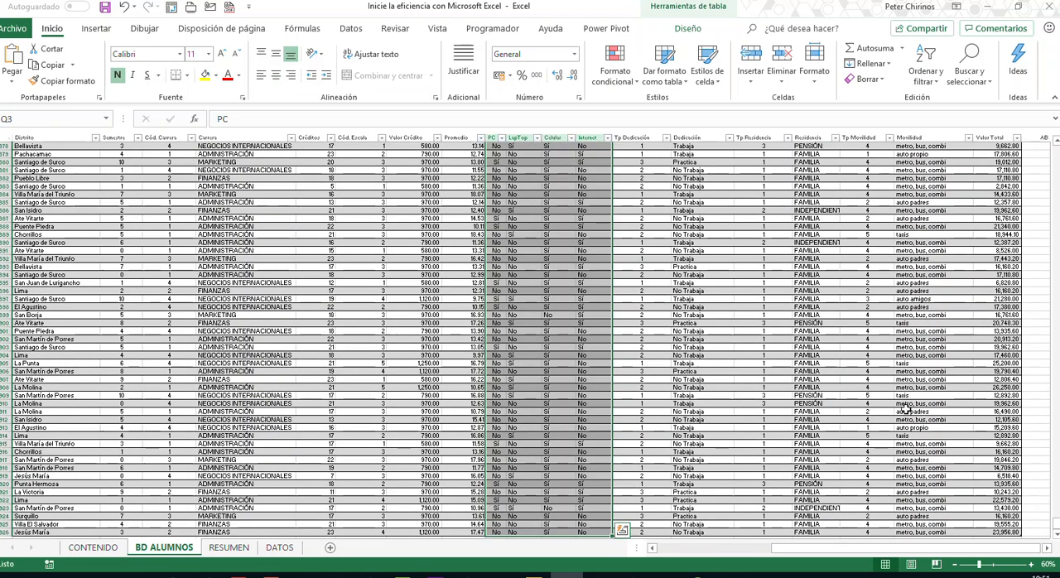
left_click_drag(1057, 522, 1057, 517)
left_click_drag(1057, 388, 1057, 150)
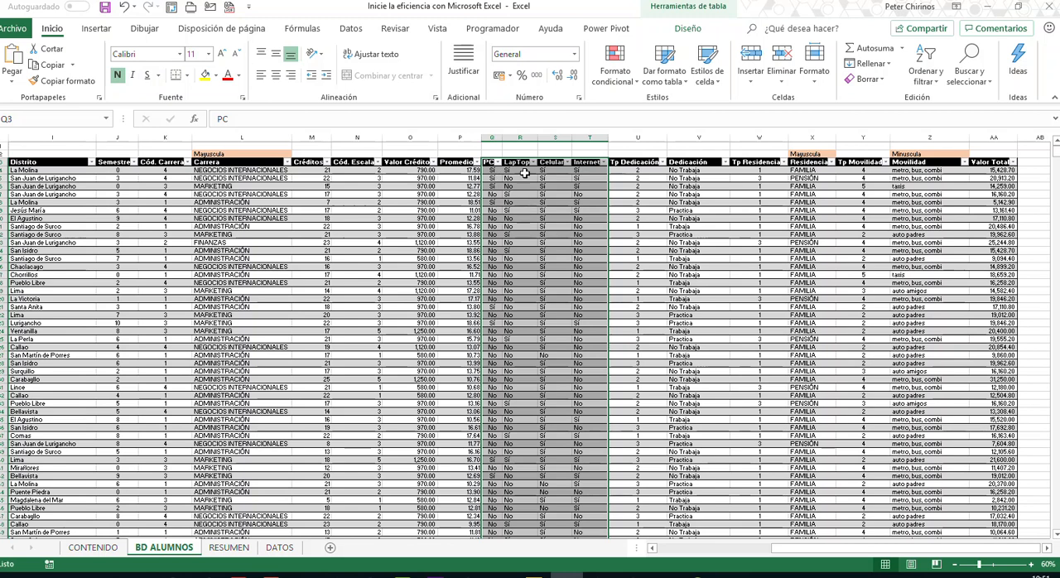
left_click(313, 35)
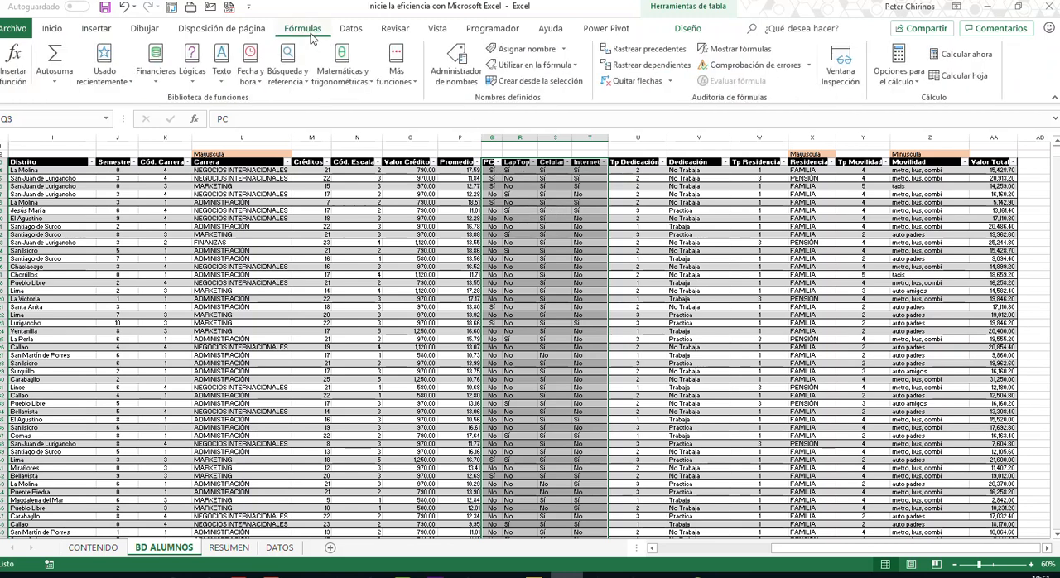
left_click(524, 84)
left_click(277, 171)
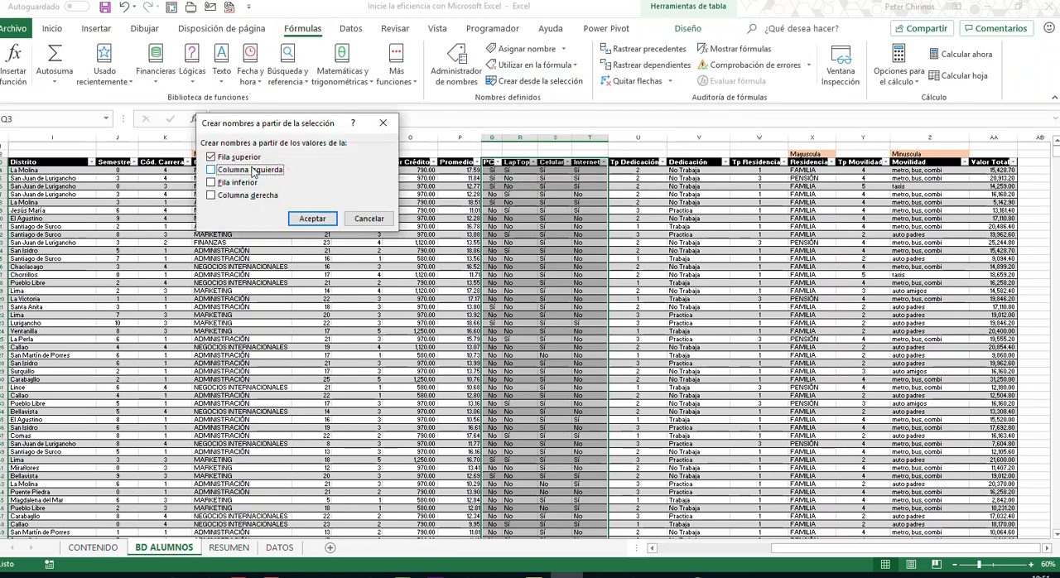
left_click_drag(300, 128, 541, 193)
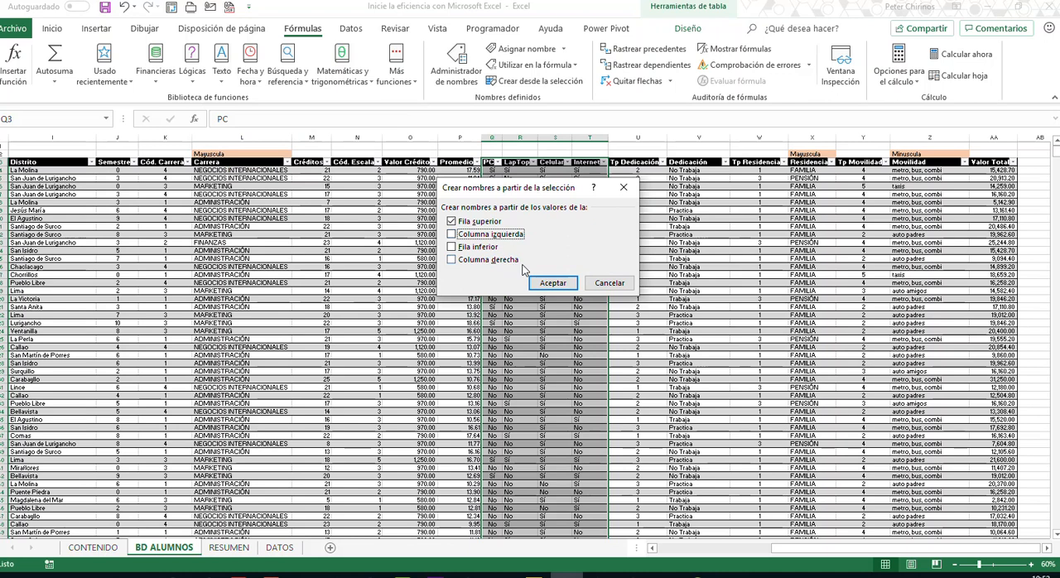
left_click(550, 283)
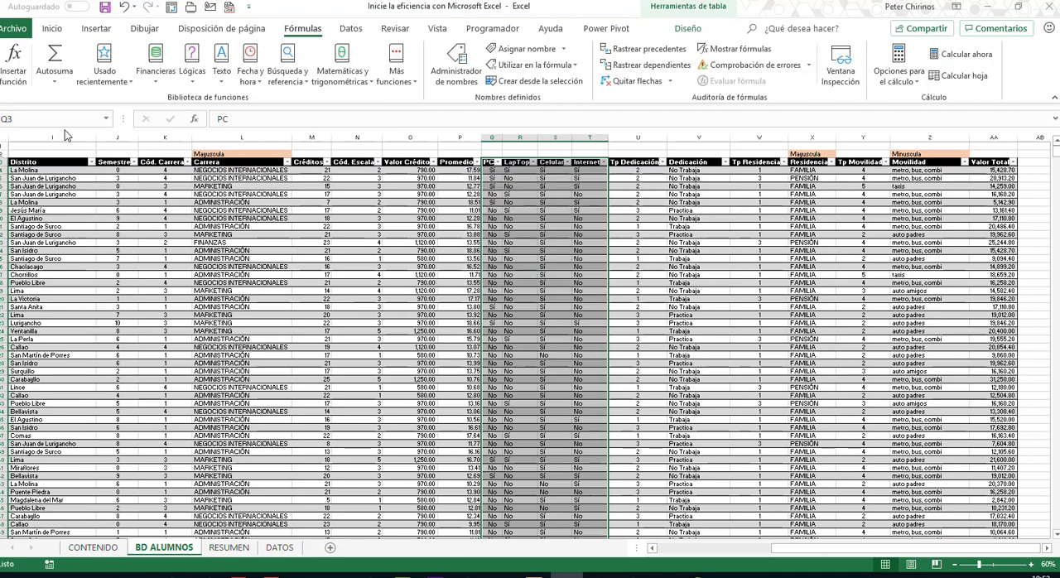
left_click(105, 119)
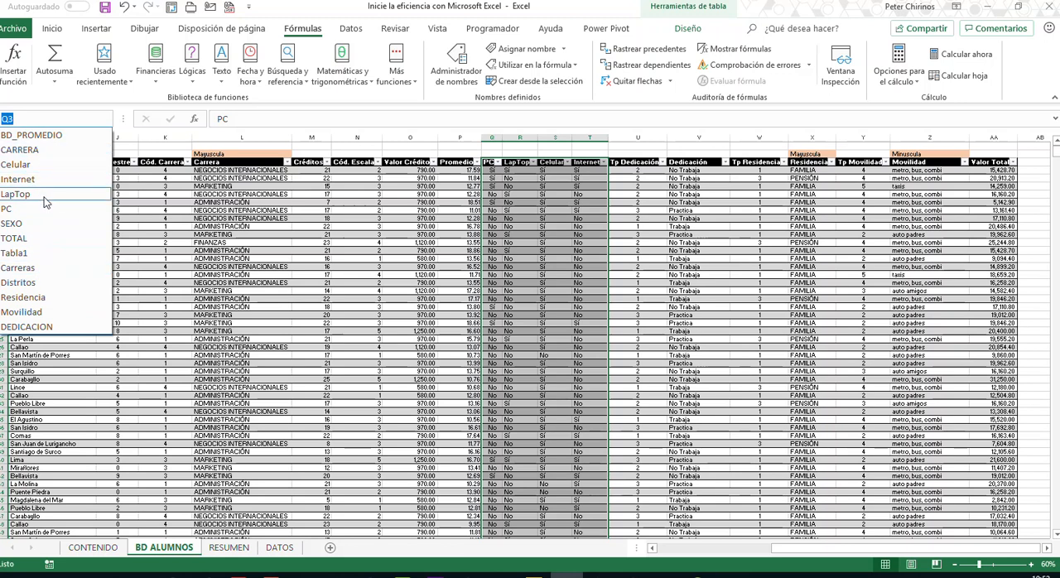
key("Escape")
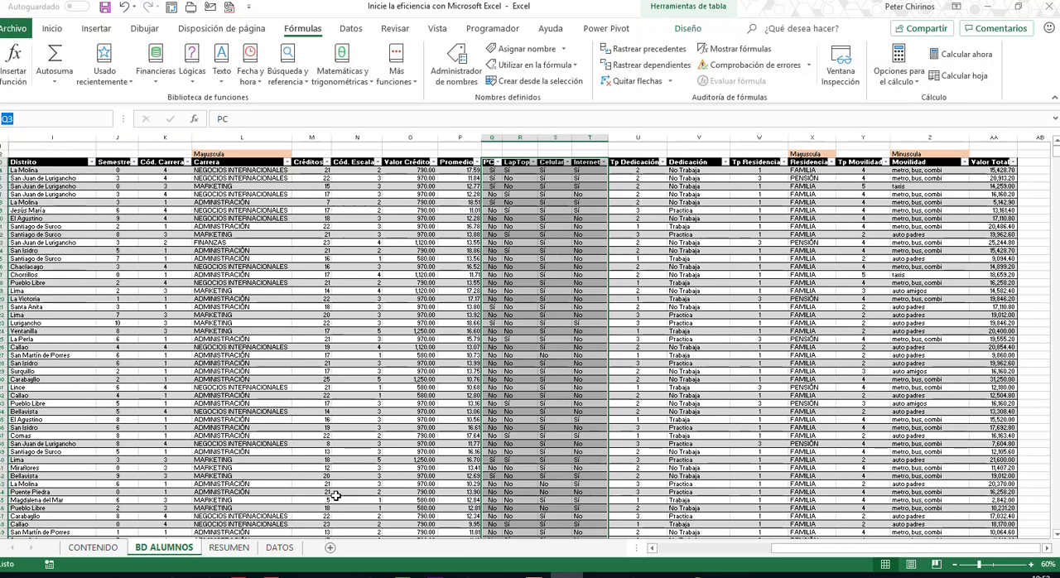
- Enter =CONTAR.SI(PC,E3) in cell E4 of RESUMEN to count the Sí values for PC
left_click(236, 548)
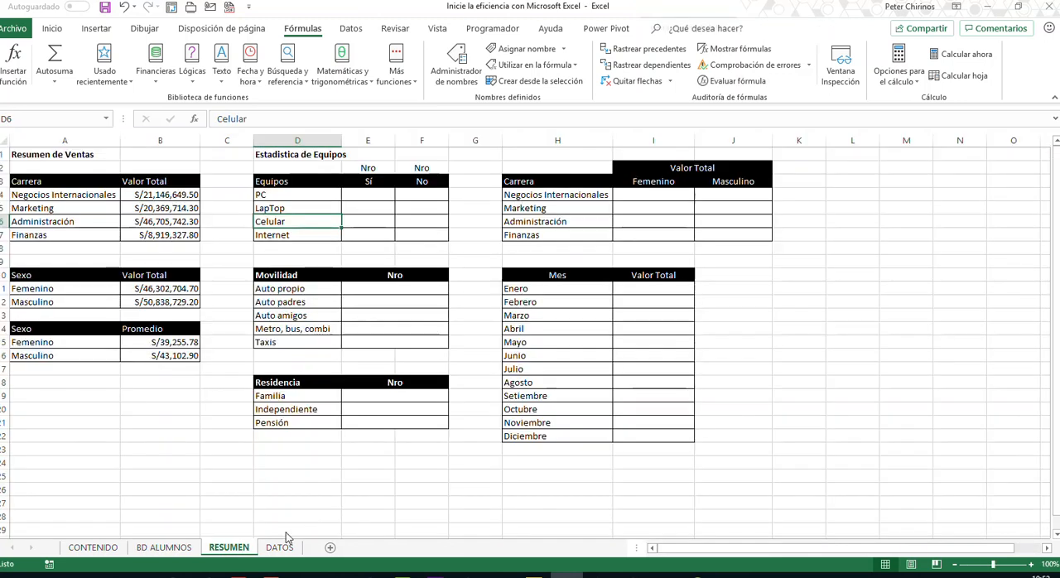
left_click(371, 196)
type("=con")
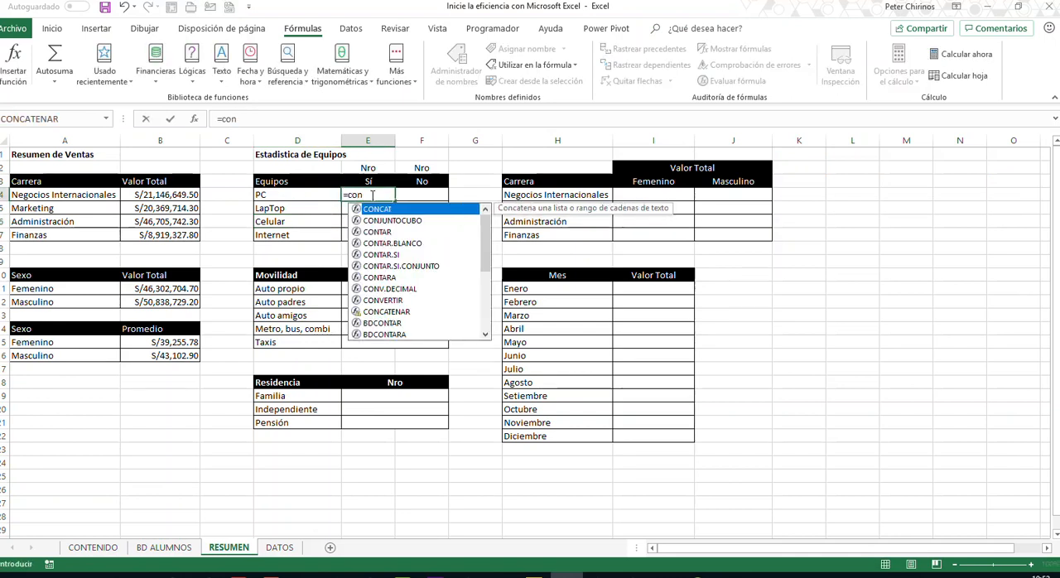
key("Down")
key("Down")
key("Down")
key("Down")
key("Tab")
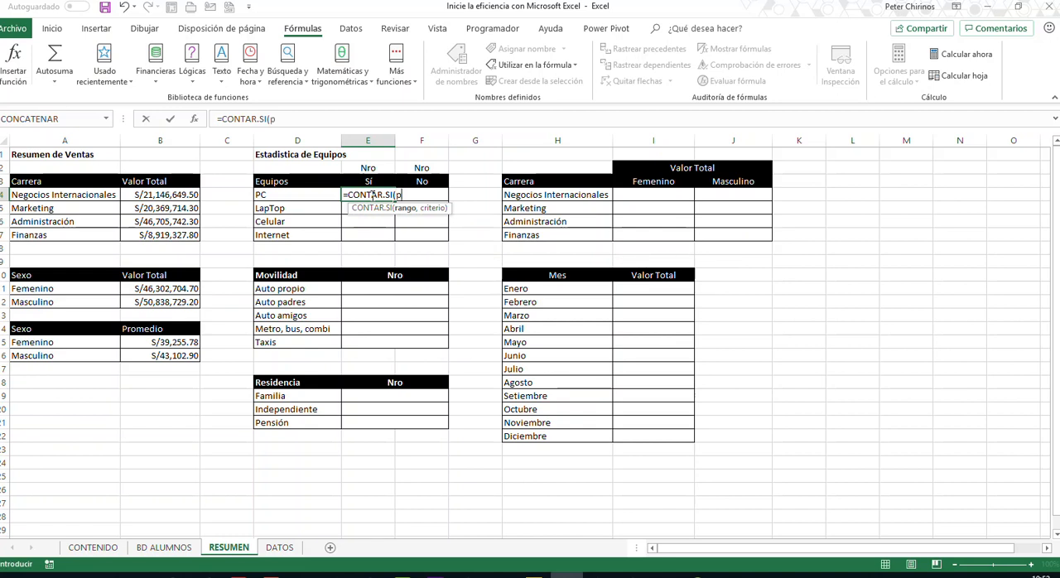
type("c,")
left_click(368, 182)
type(")")
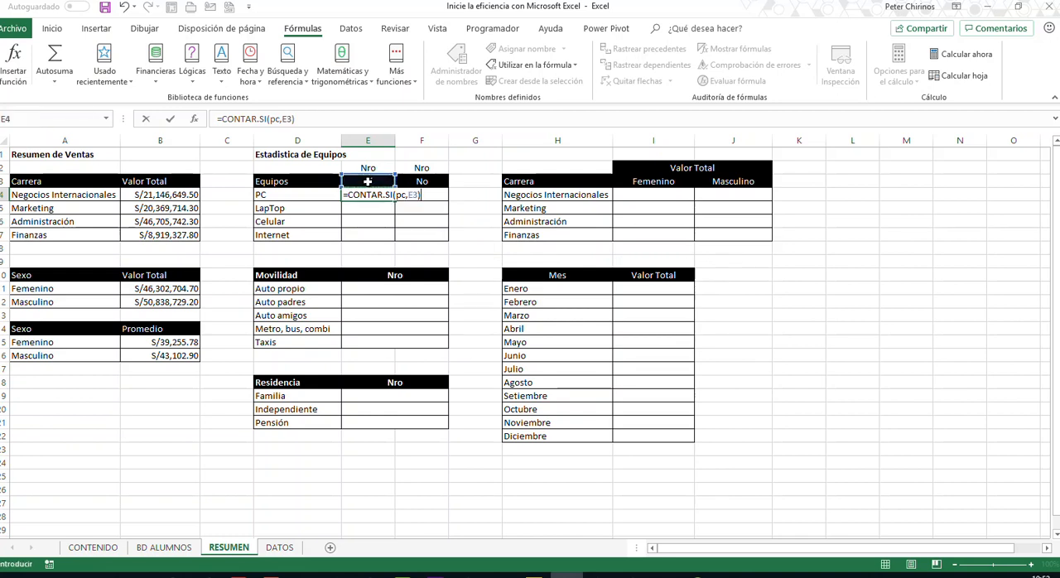
key("Return")
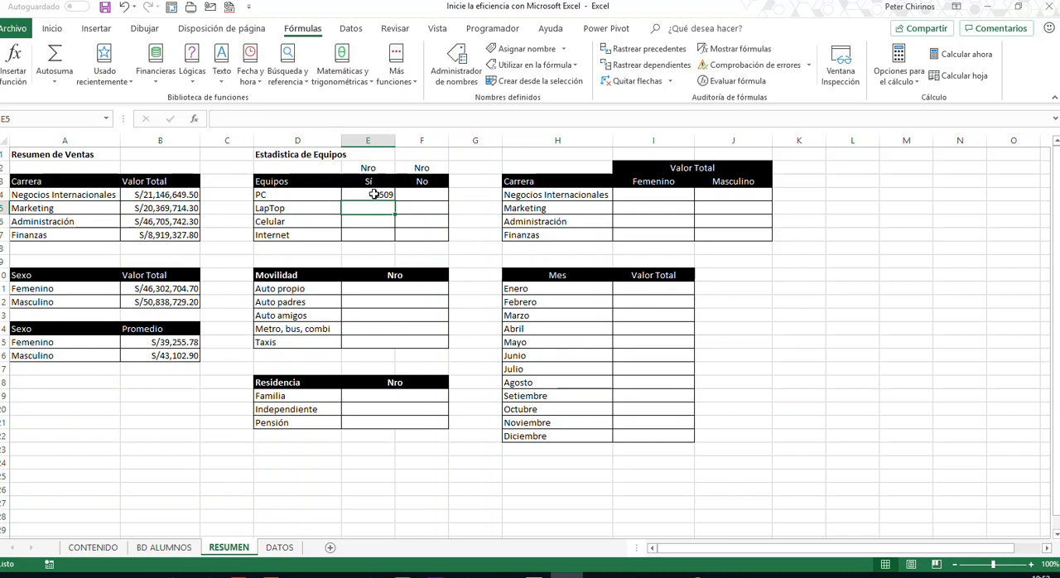
- Change the E4 formula to use D4 as the range and the absolute reference $E$3 as the criterion
left_click(374, 195)
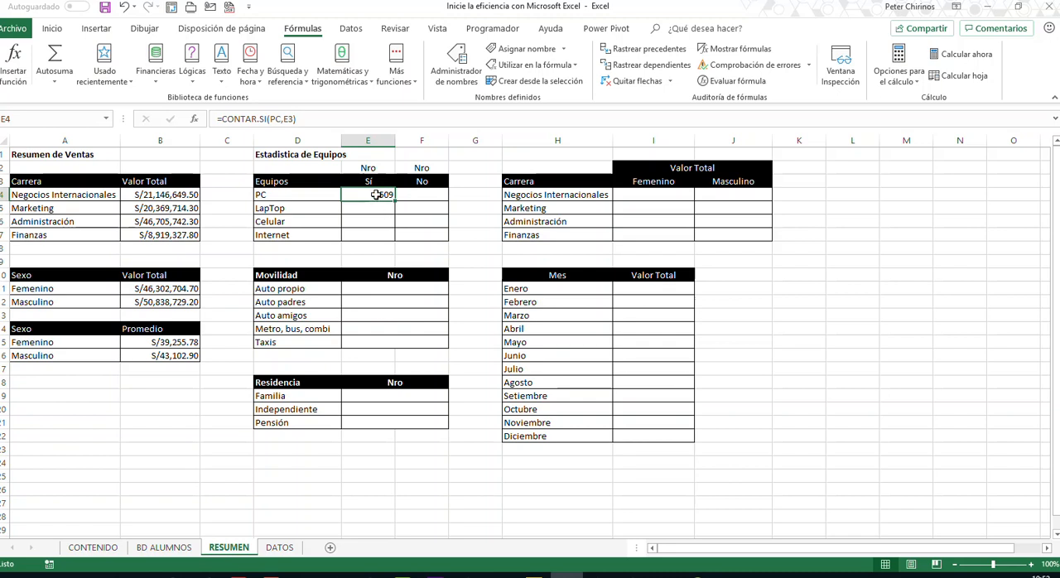
double_click(376, 195)
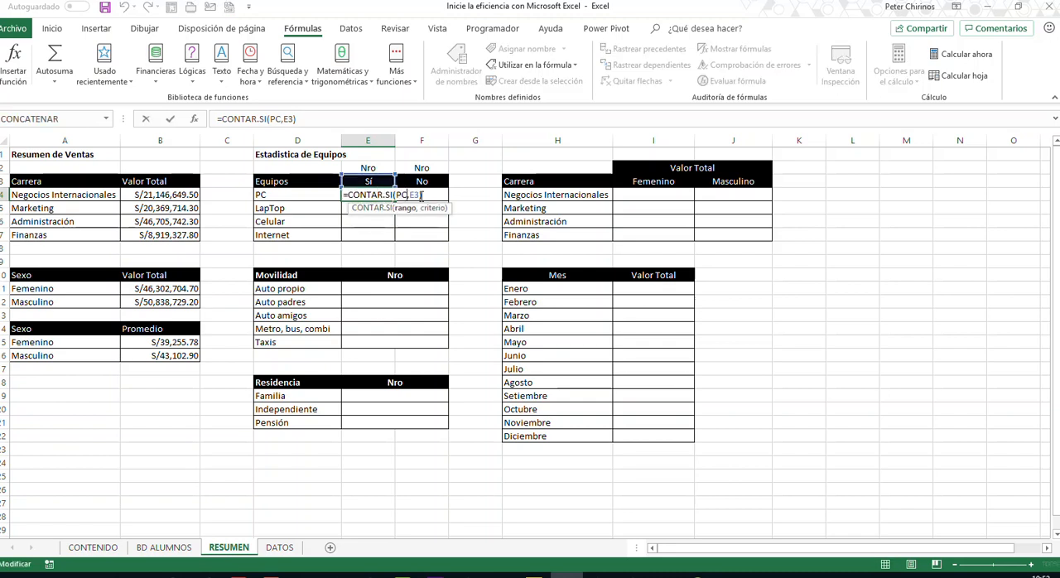
key("BackSpace")
key("BackSpace")
left_click(296, 194)
left_click(296, 194)
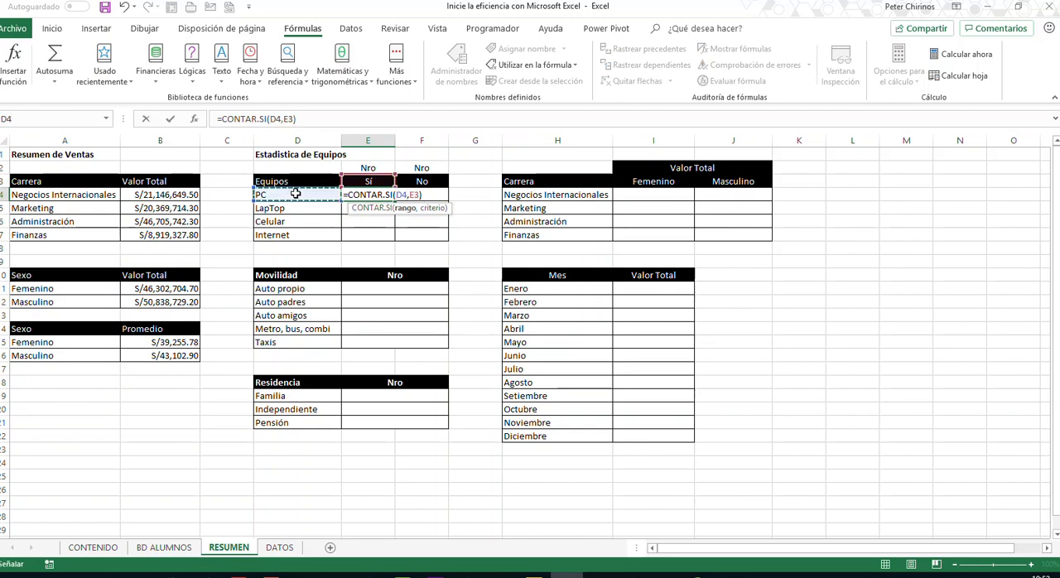
left_click(413, 194)
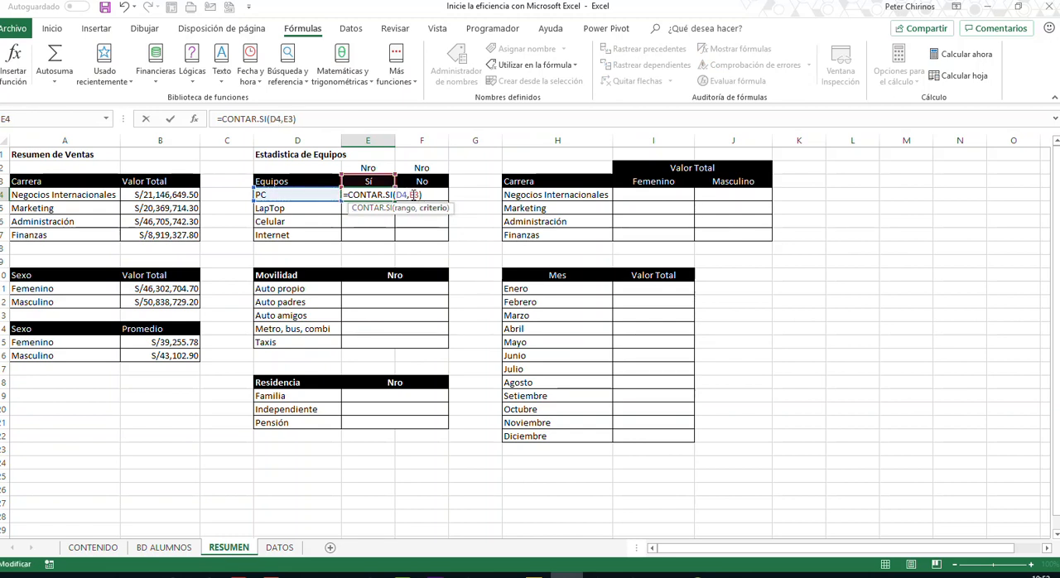
key("F4")
key("Return")
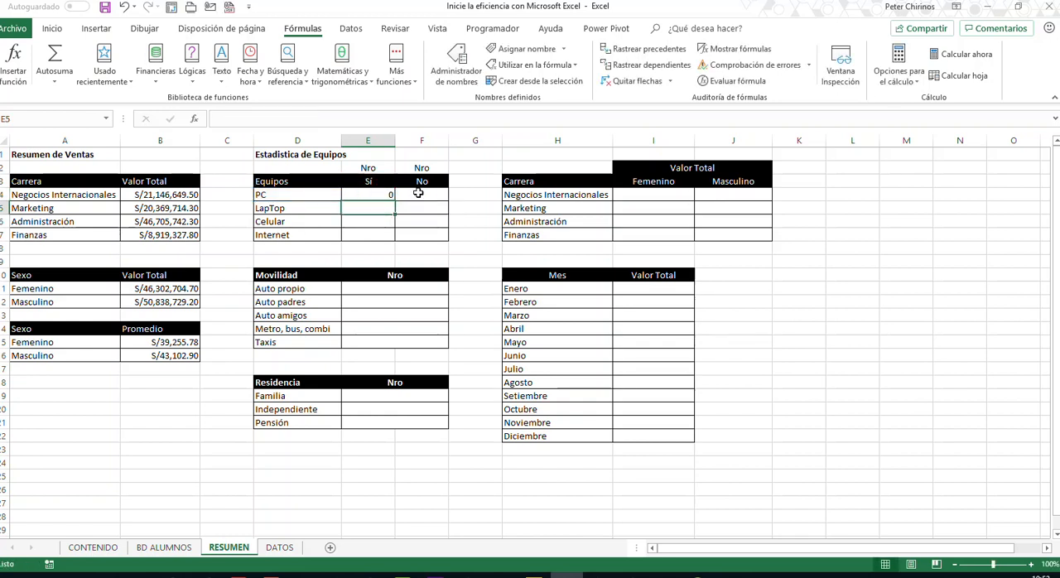
- Check the equipment columns in BD ALUMNOS and set the range in the E4 formula of RESUMEN back to the name PC
left_click(386, 194)
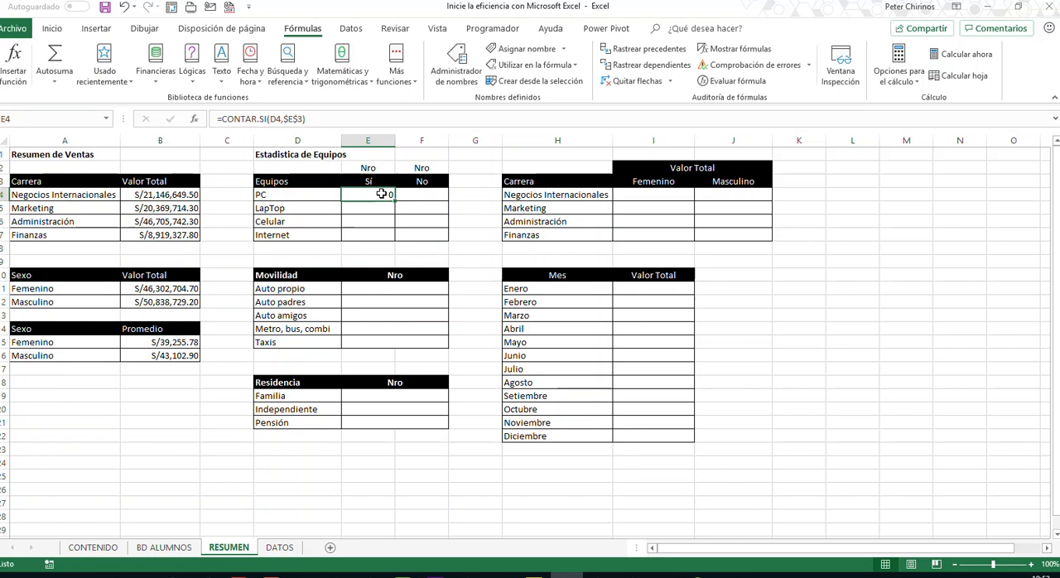
double_click(381, 194)
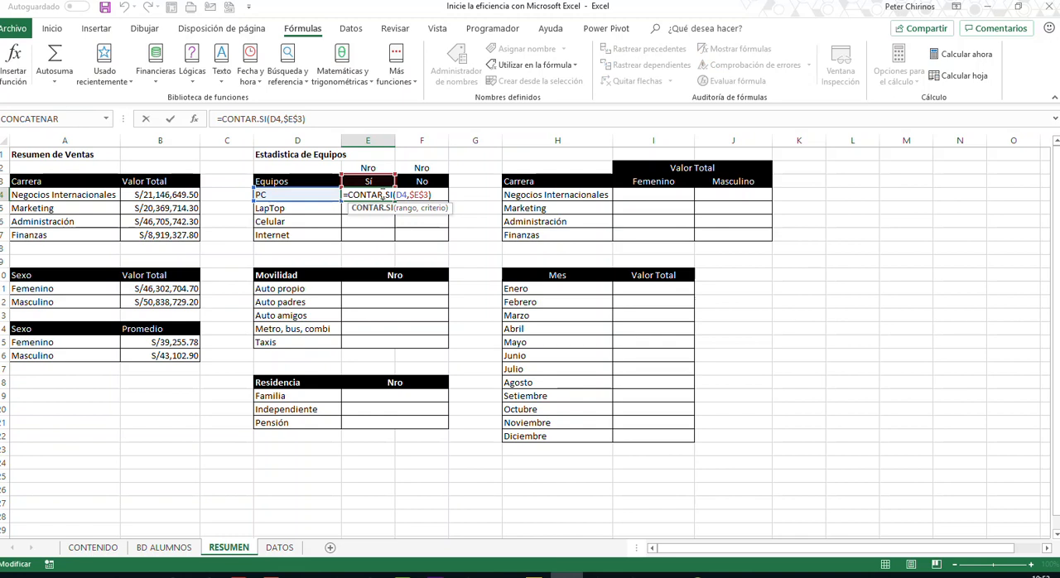
key("Escape")
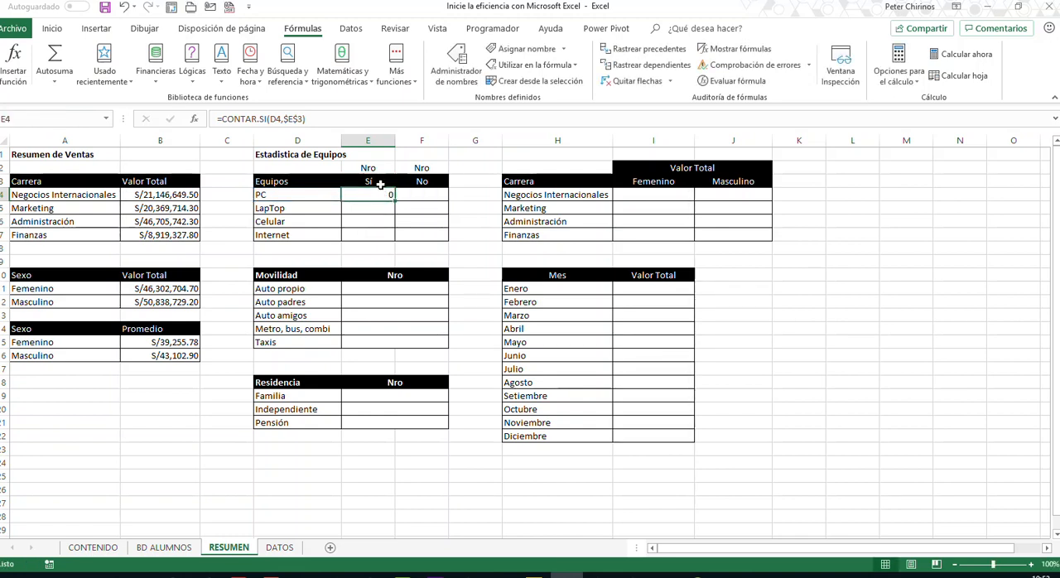
left_click(176, 550)
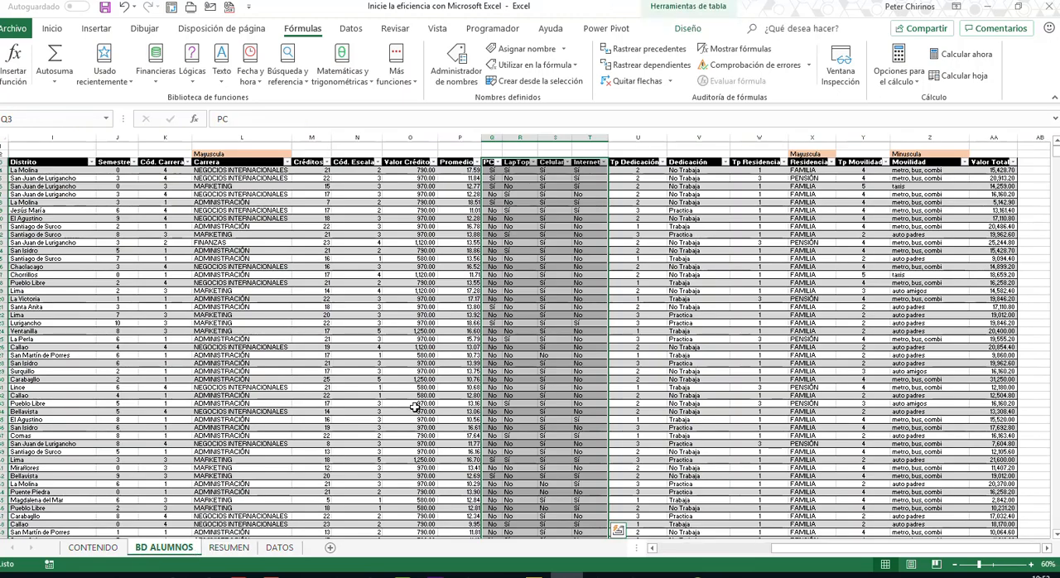
left_click(543, 307)
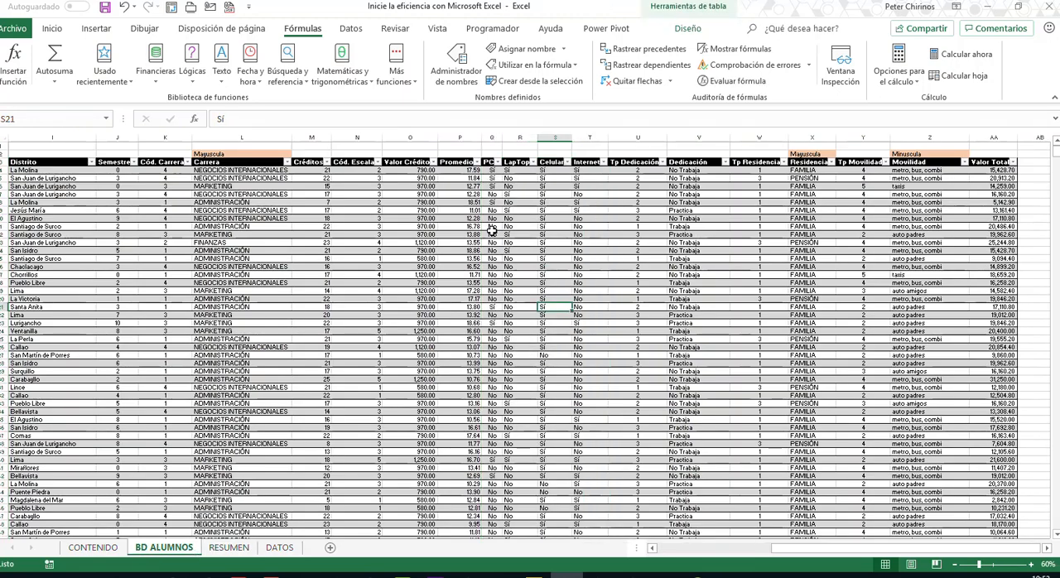
left_click(229, 550)
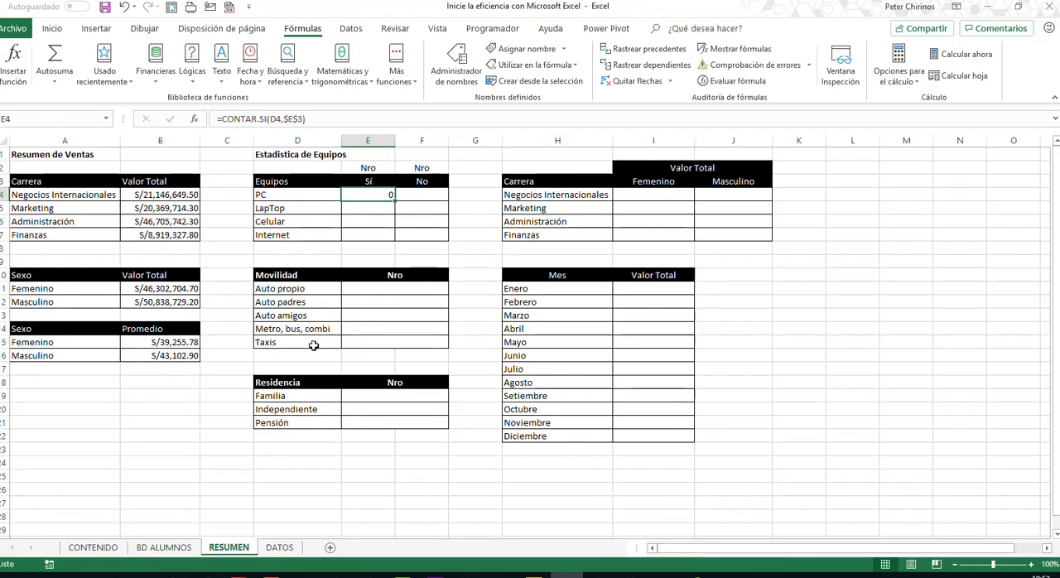
double_click(375, 194)
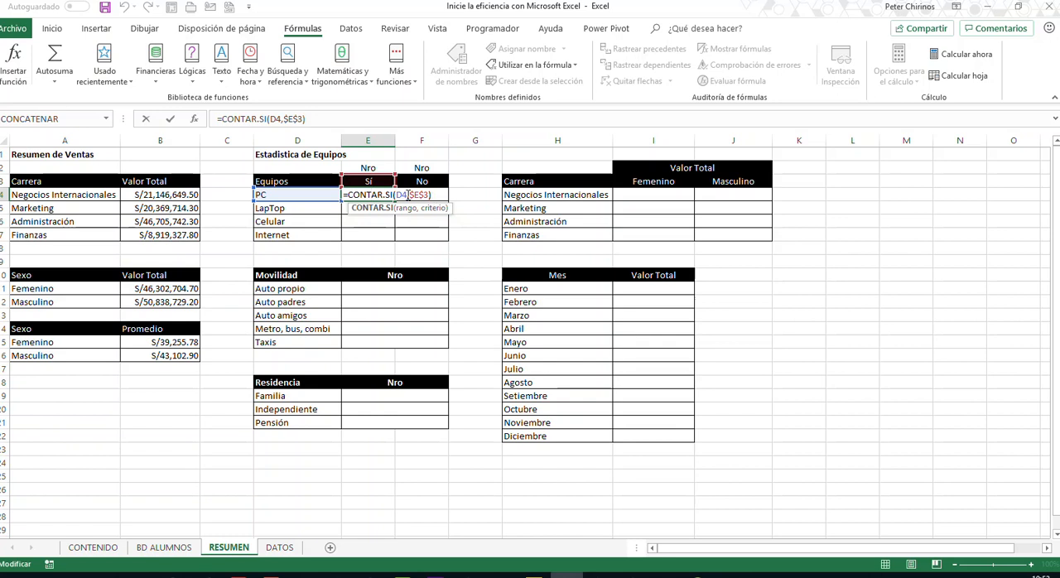
left_click(408, 194)
type("pc")
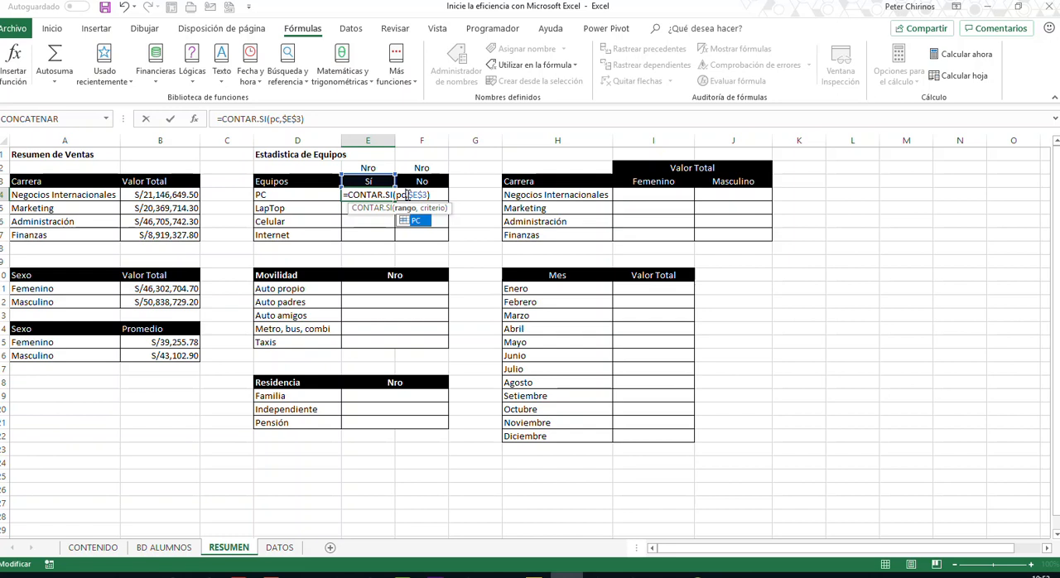
key("Return")
- Replace the PC range in the E4 formula with INDIRECTO(D4), giving =CONTAR.SI(INDIRECTO(D4),$E$3)
left_click(374, 194)
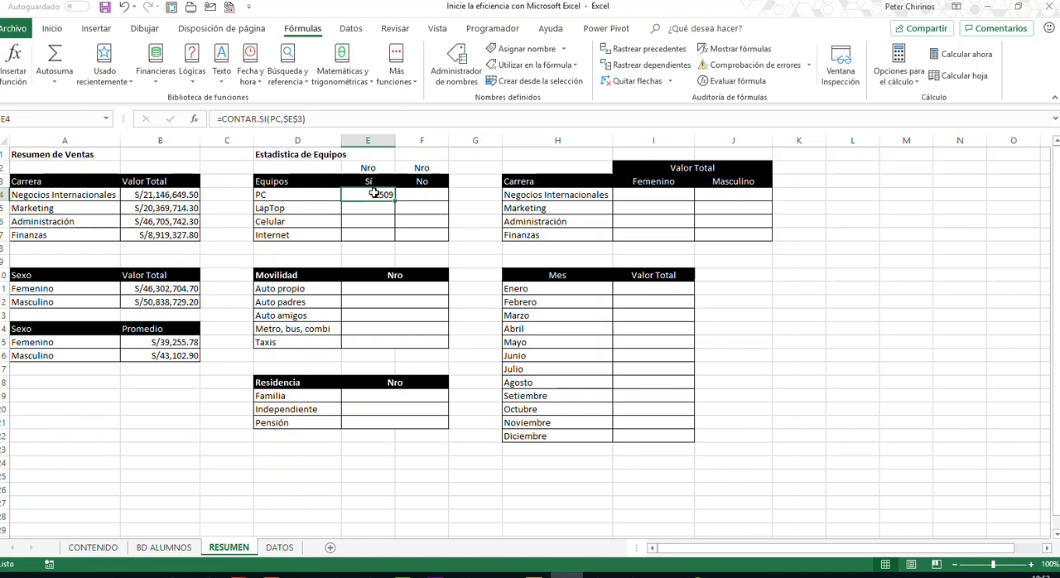
left_click(306, 195)
left_click(368, 196)
left_click(314, 199)
left_click(380, 200)
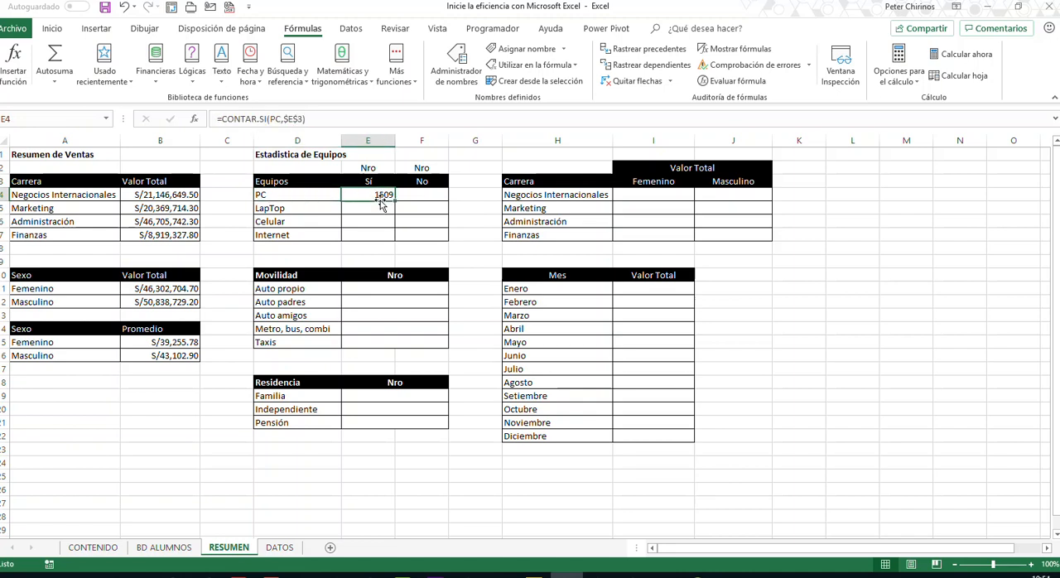
left_click(273, 119)
double_click(280, 119)
type("indir")
key("Tab")
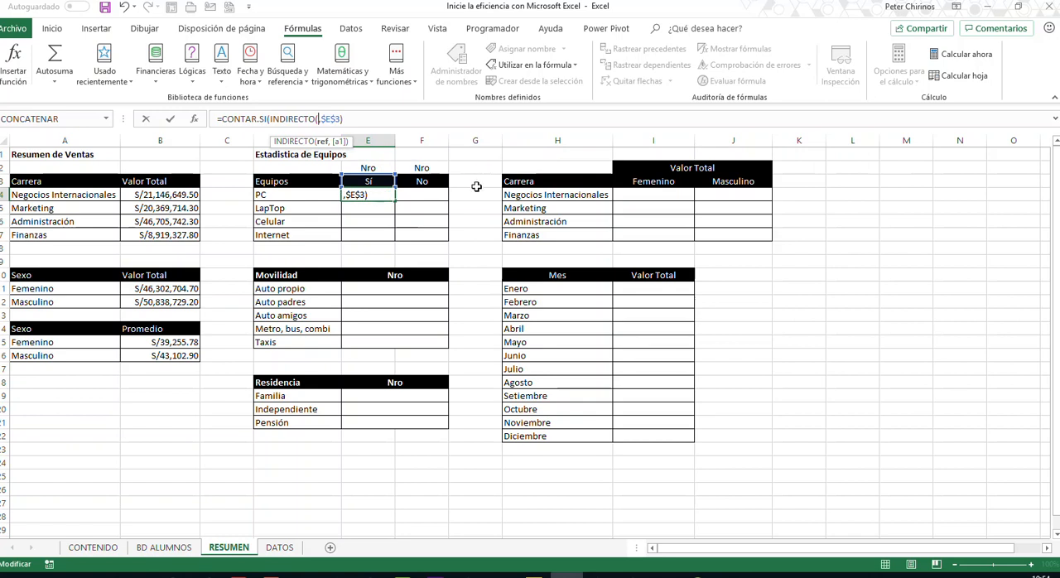
left_click(308, 195)
type(")")
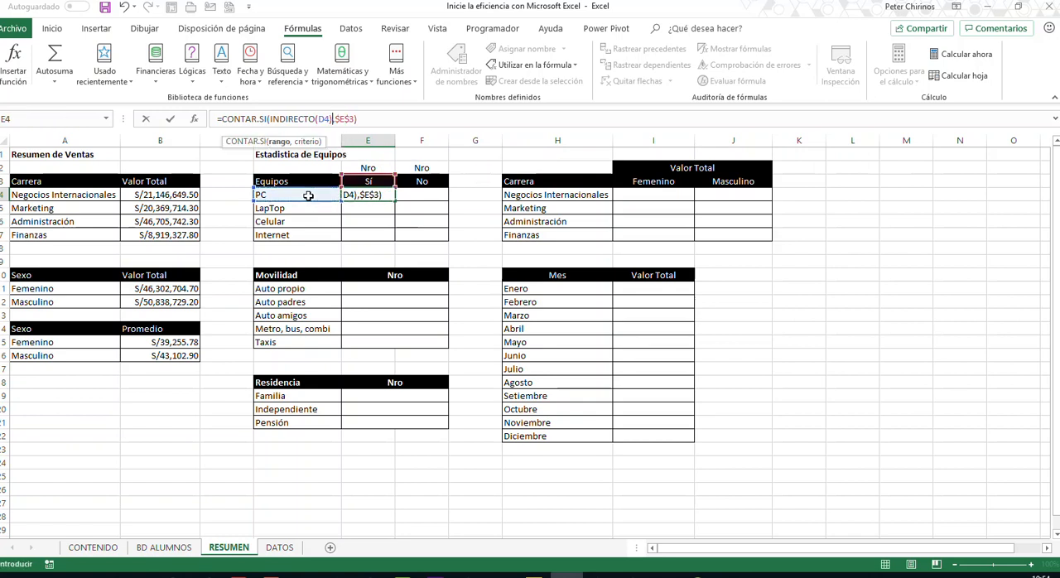
key("Return")
- Copy the E4 formula down to E7 and review its INDIRECTO argument
left_click(365, 197)
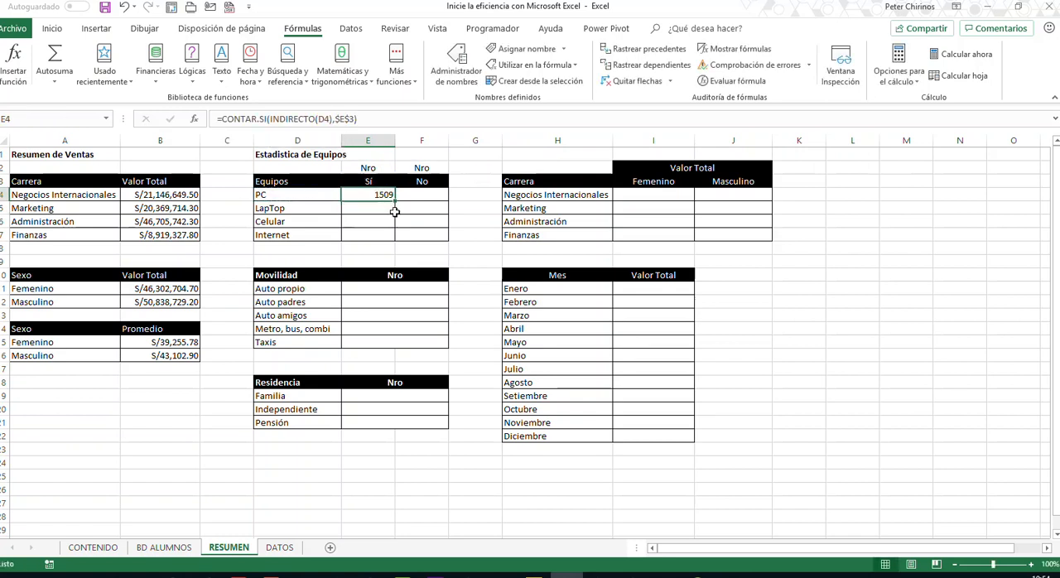
left_click_drag(396, 201, 390, 241)
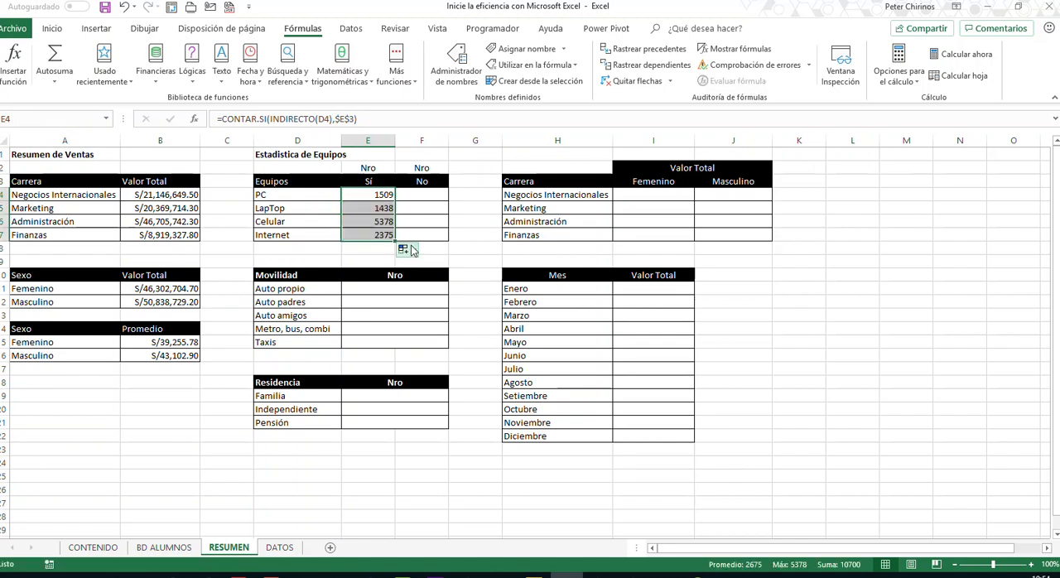
left_click(366, 196)
double_click(365, 196)
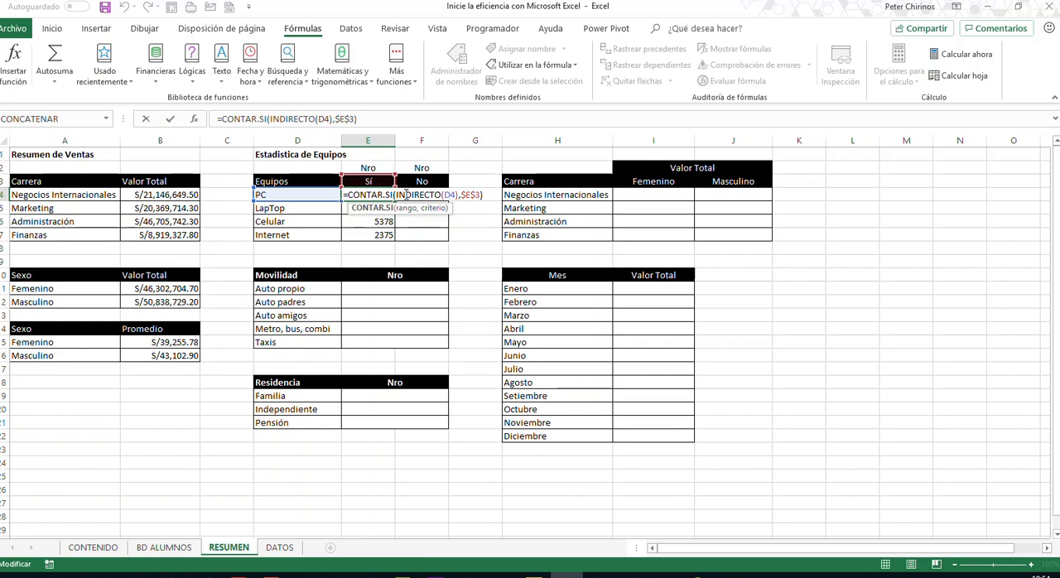
key("Escape")
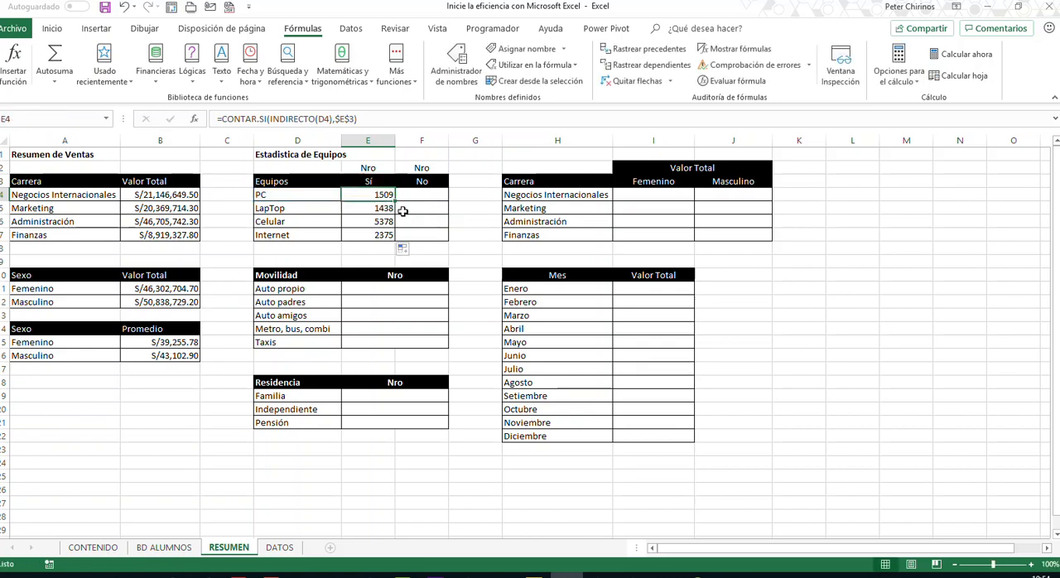
- Undo the copied formulas and the INDIRECTO edit to review E4 with PC as range, and reinstate INDIRECTO(D4) in it
key("ctrl+z")
key("ctrl+z")
double_click(384, 196)
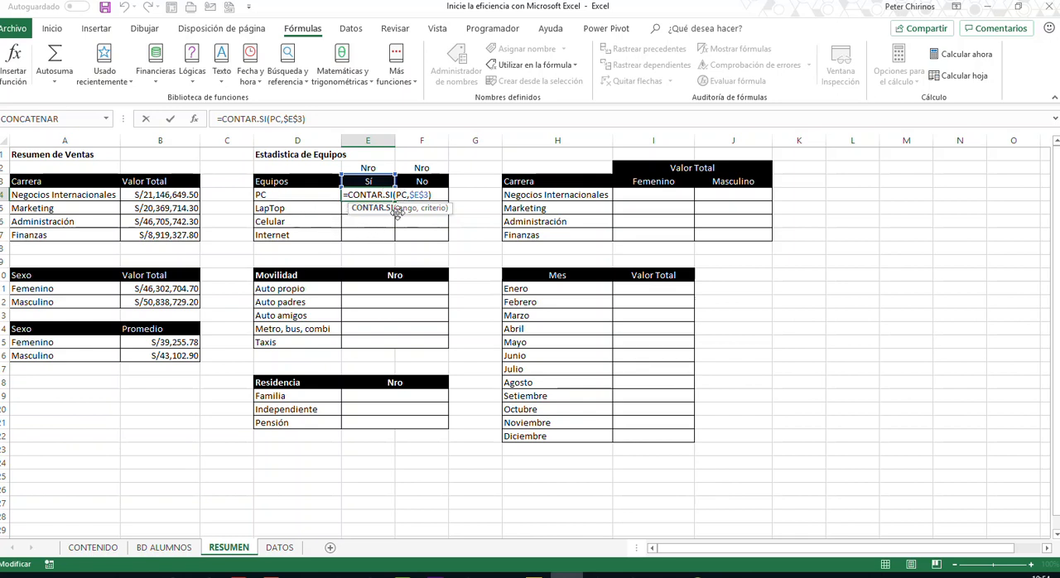
key("ctrl+Return")
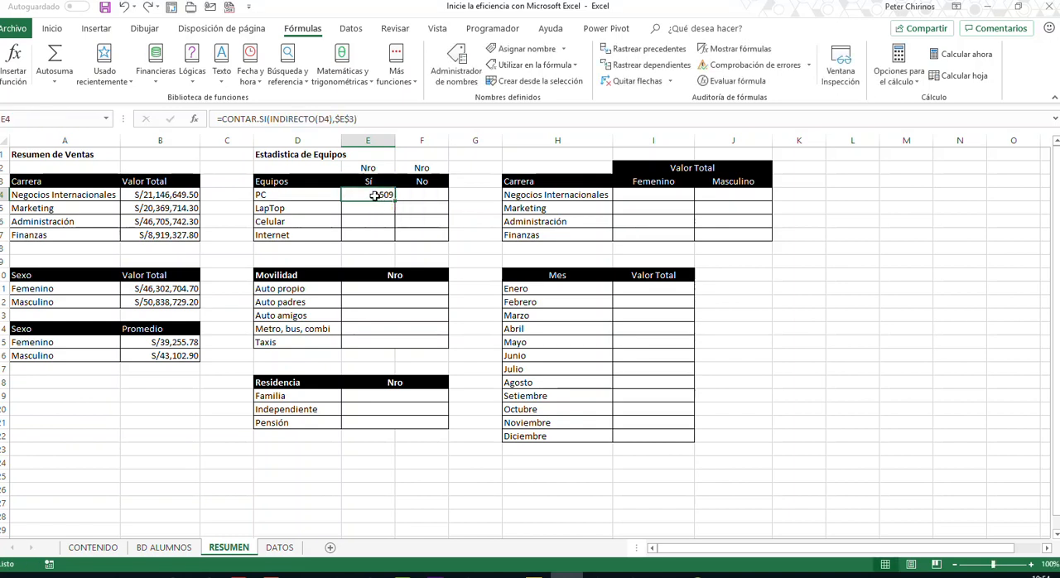
- Review the E4 formula and fill it down the Sí column for LapTop, Celular and Internet
double_click(376, 198)
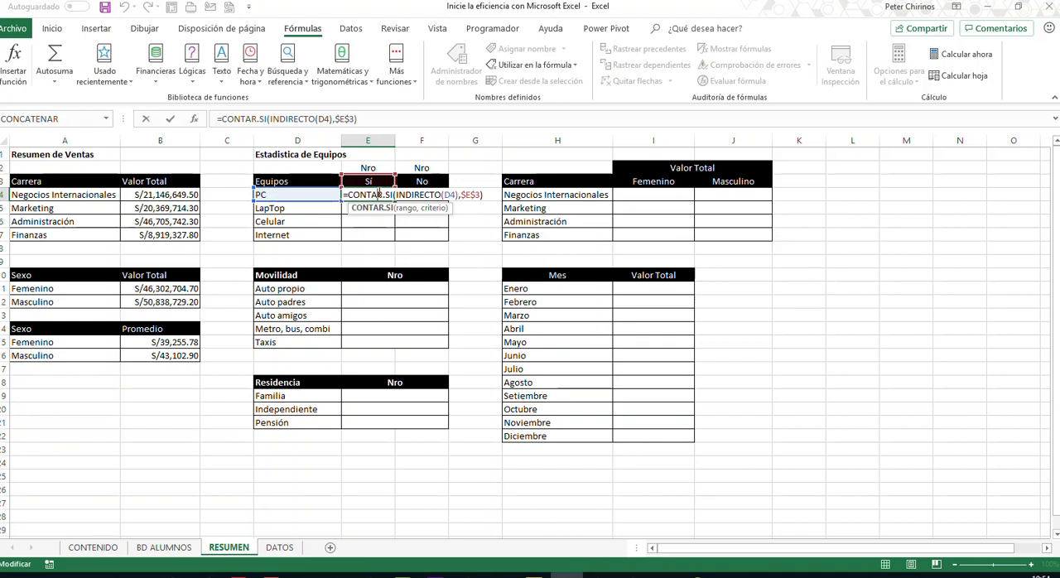
key("ctrl+Return")
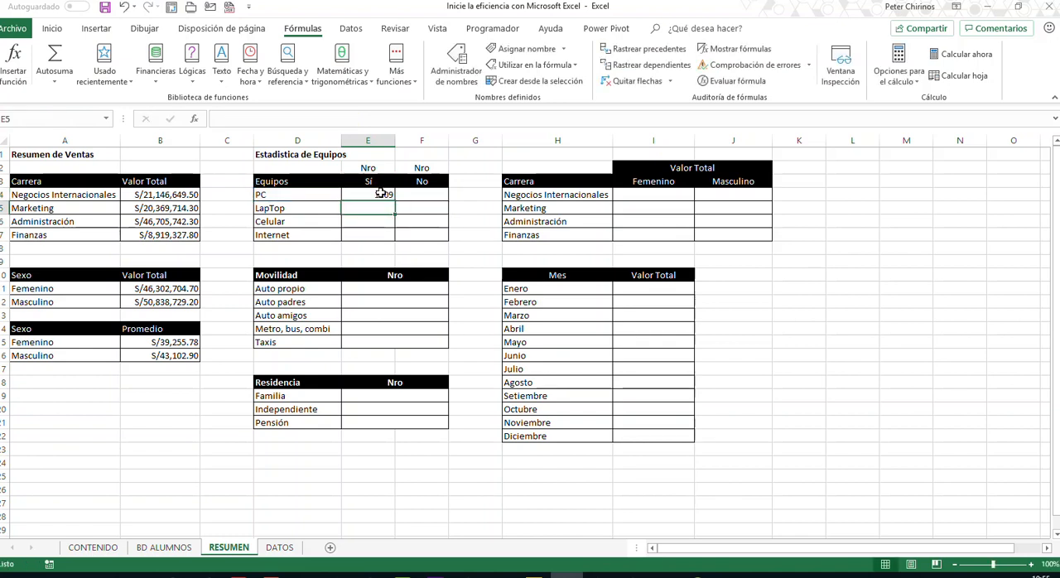
left_click_drag(395, 201, 367, 247)
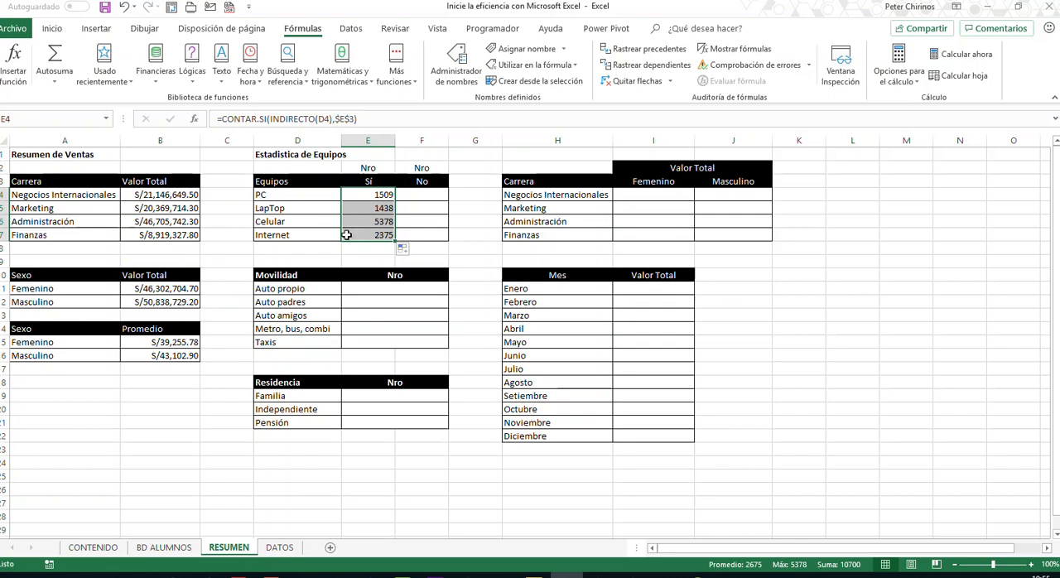
- Start a CONTAR.SI formula in F4 for the PC No count, nesting INDIRECTO as its range argument
left_click(430, 194)
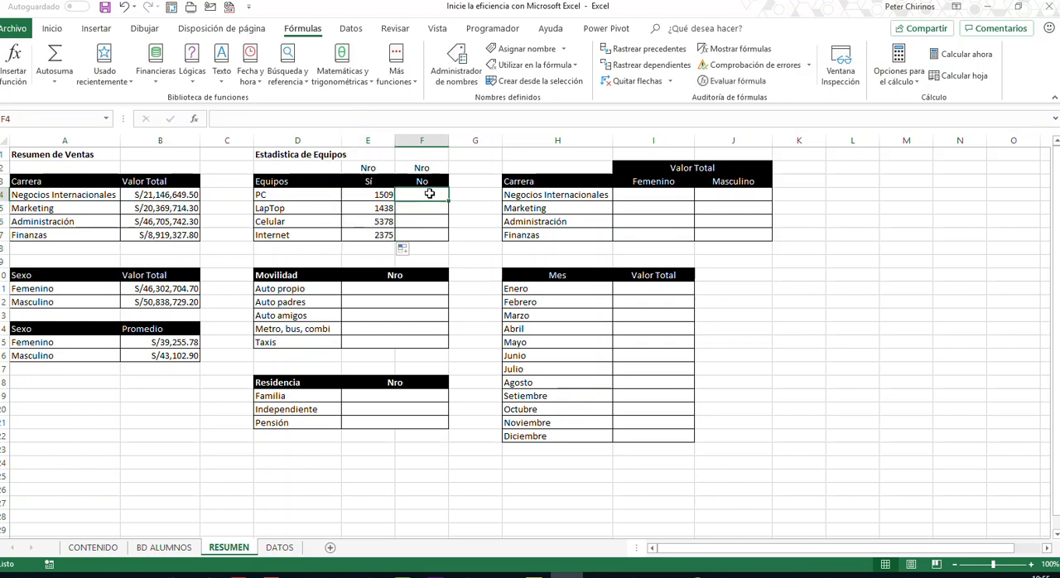
type("=con")
key("Down")
key("Down")
key("Down")
key("Down")
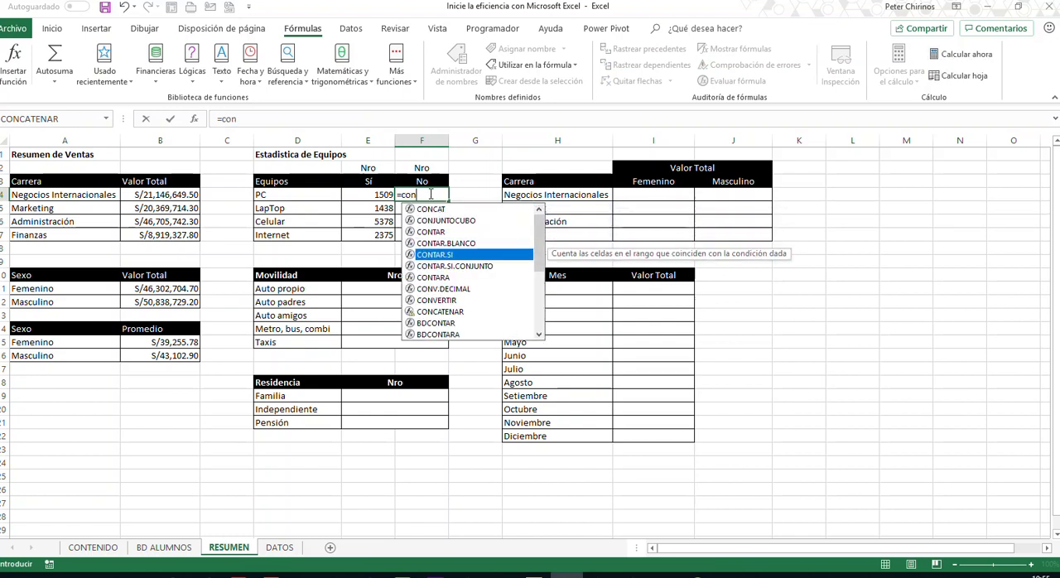
key("Tab")
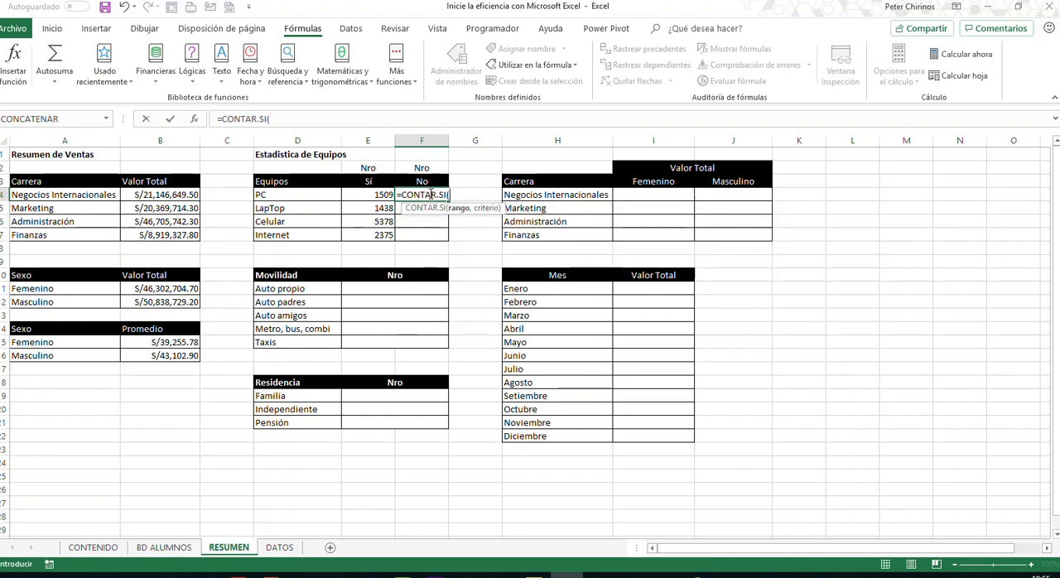
type("INDICE")
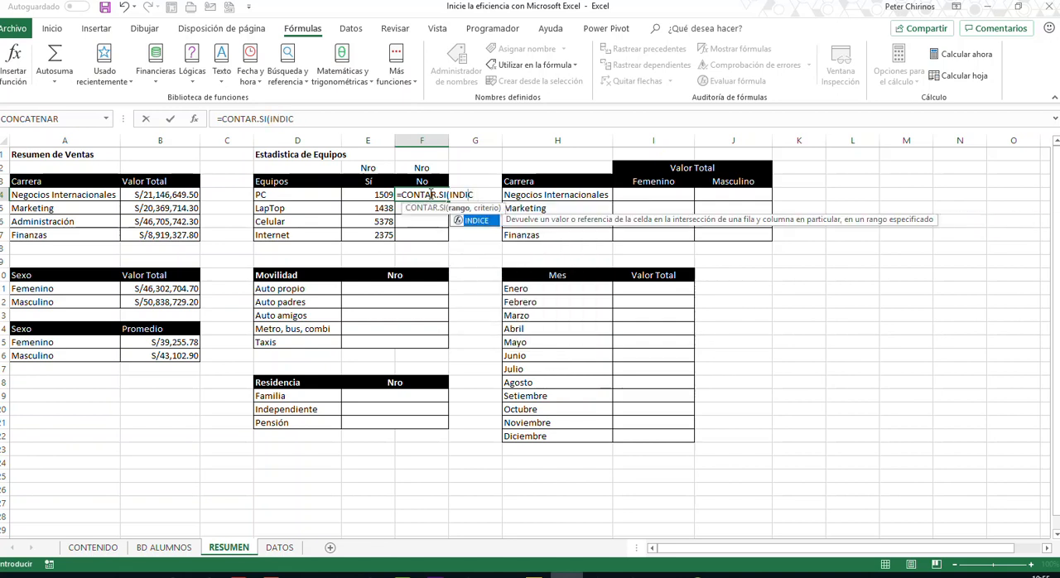
key("BackSpace")
key("Down")
key("Tab")
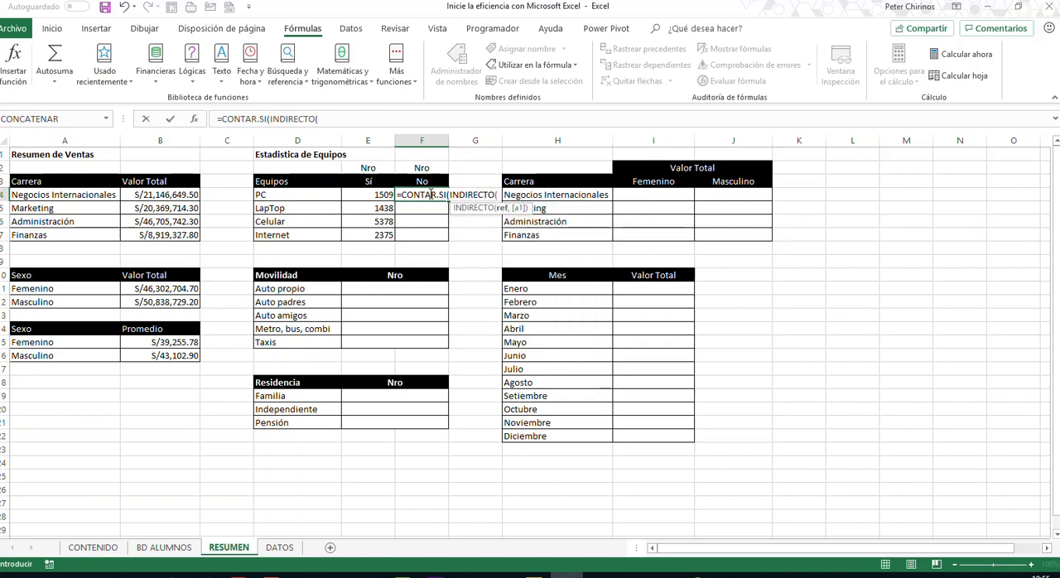
- Complete the F4 formula with D4 as the INDIRECTO reference and $F$3 as the criterion, giving =CONTAR.SI(INDIRECTO(D4),$F$3)
left_click(321, 194)
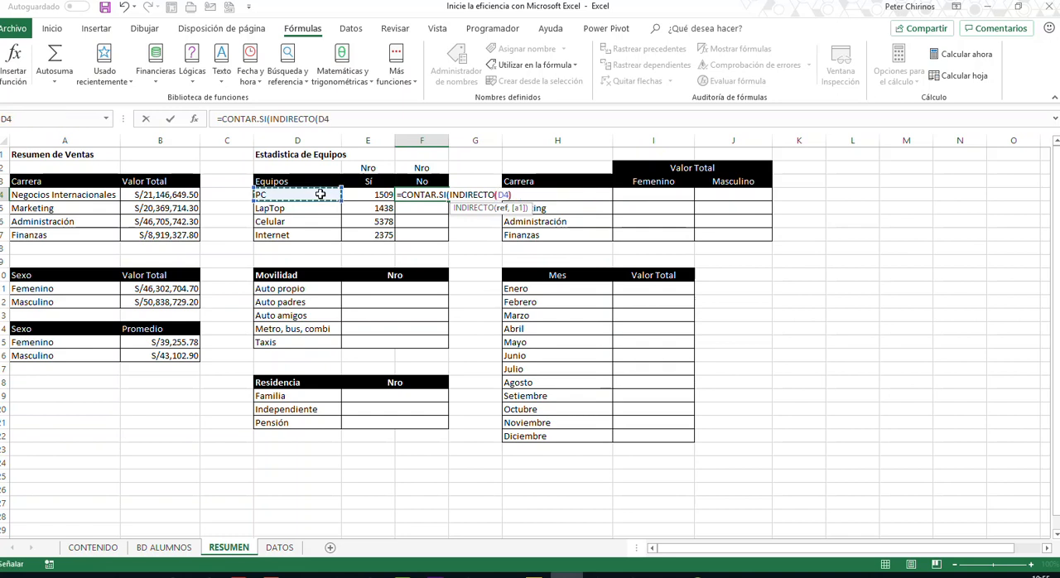
type("),")
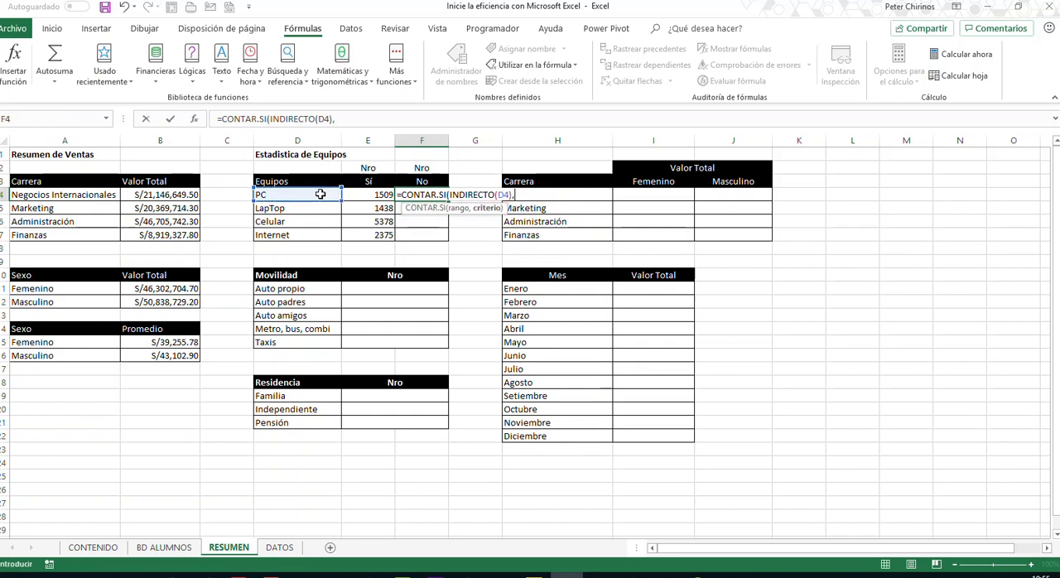
left_click(423, 181)
key("F4")
type(")")
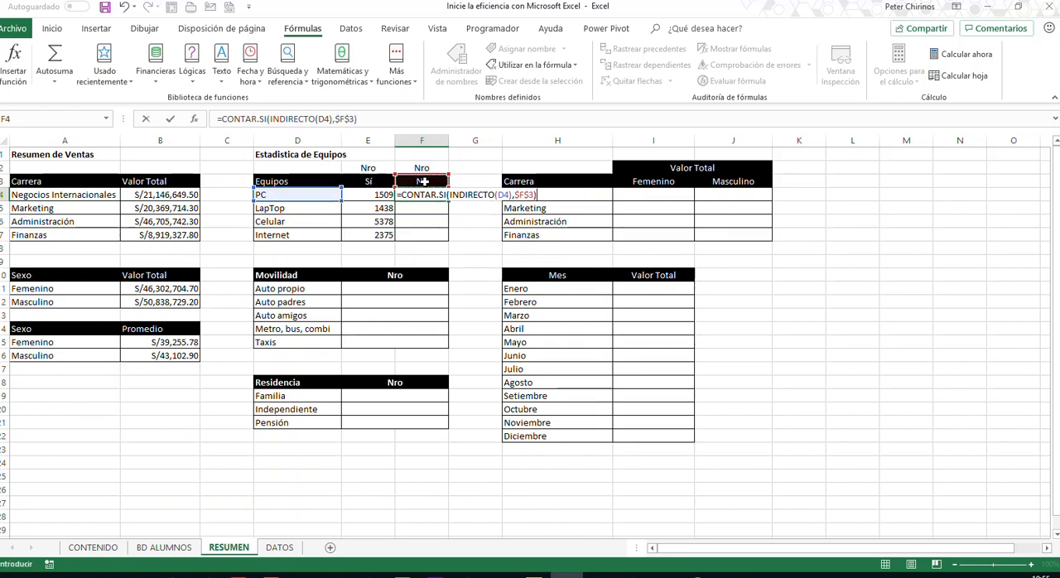
key("Return")
- Fill the F4 formula down the No column for LapTop, Celular and Internet
left_click(434, 194)
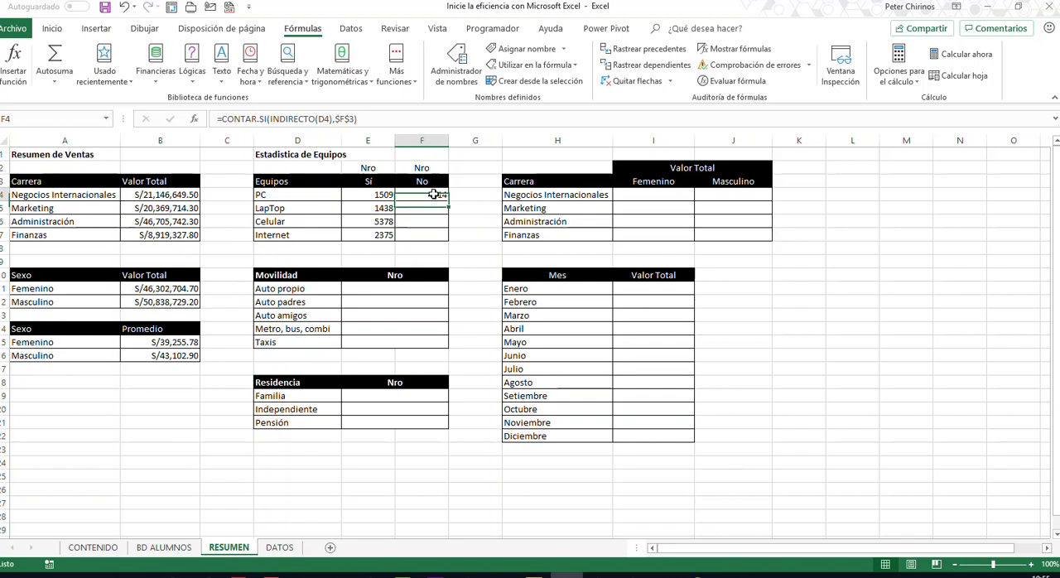
left_click_drag(448, 207, 449, 240)
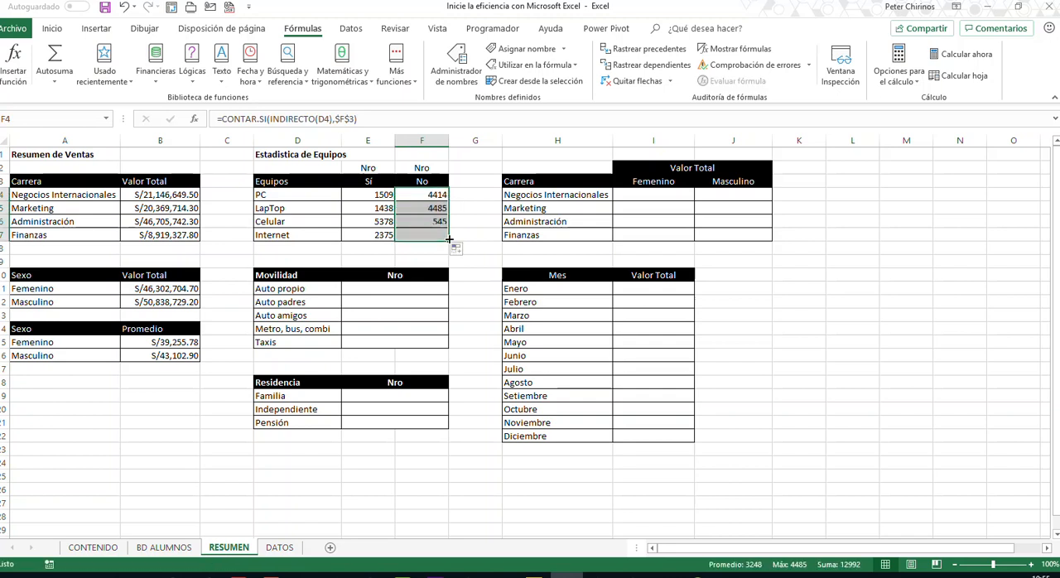
left_click(498, 228)
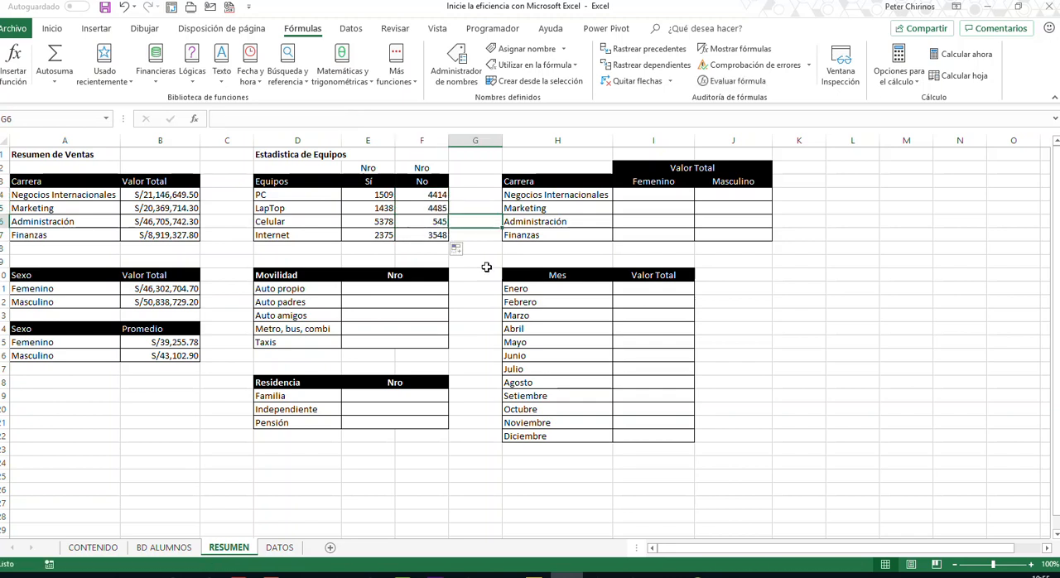
- Make E11 the active cell in RESUMEN and select all Movilidad column data from Z4 down in BD ALUMNOS
left_click(305, 290)
key("Right")
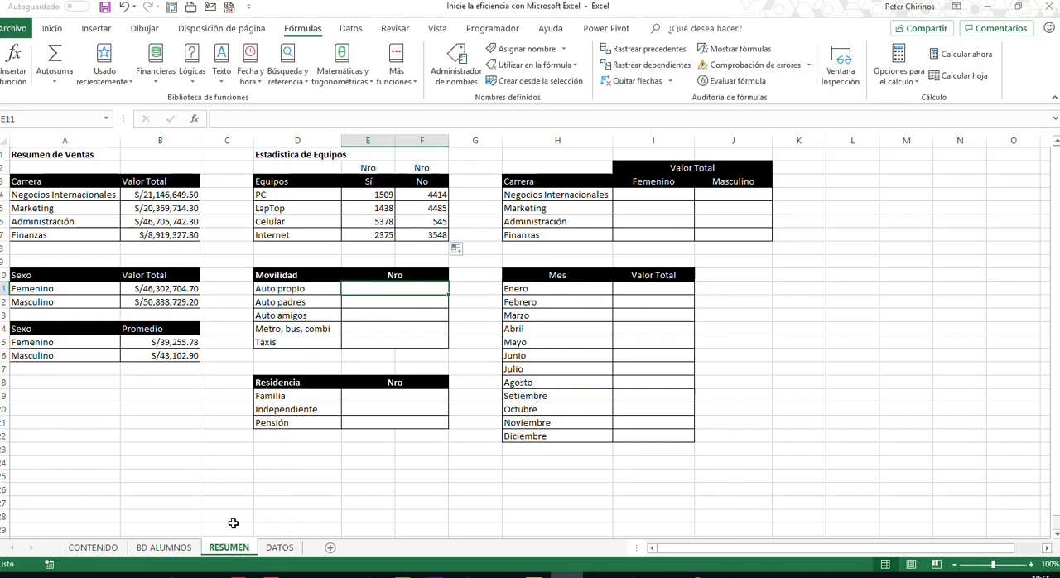
left_click(182, 548)
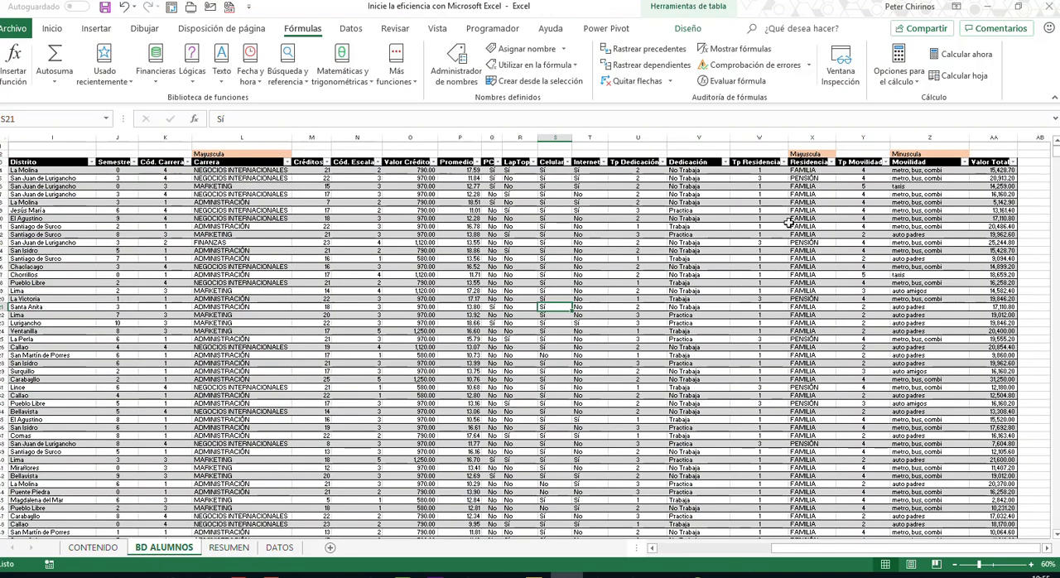
left_click(922, 170)
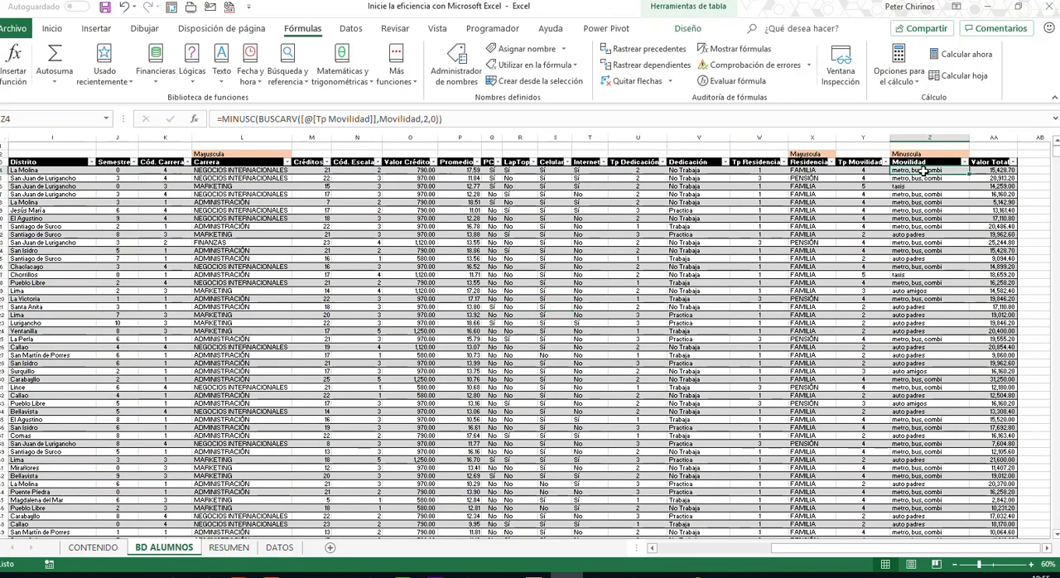
key("ctrl+shift+Down")
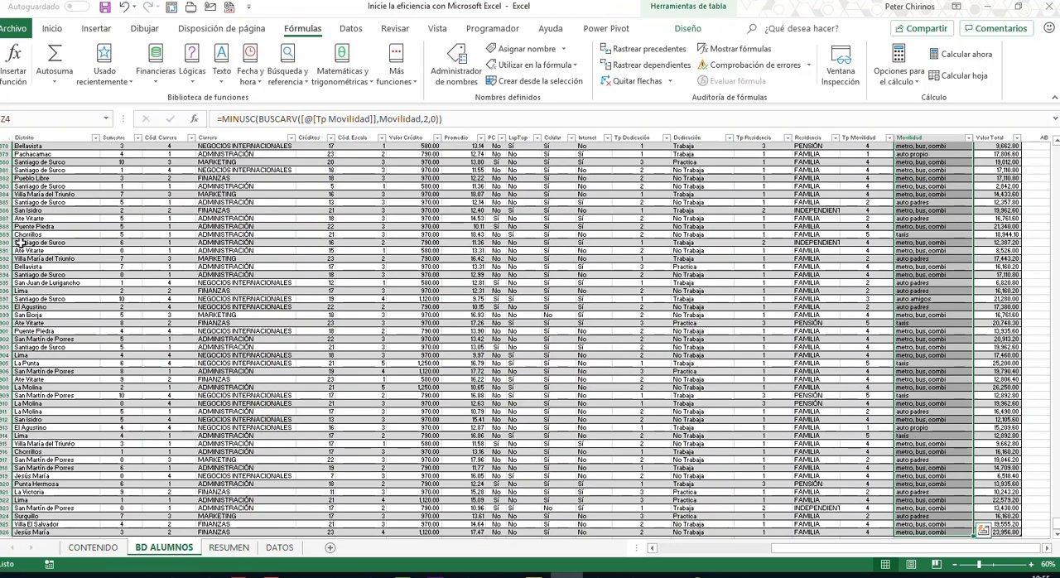
- Try to name the selected Movilidad column range MOVILIDAD, and return to the BD ALUMNOS sheet
left_click(36, 121)
type("M")
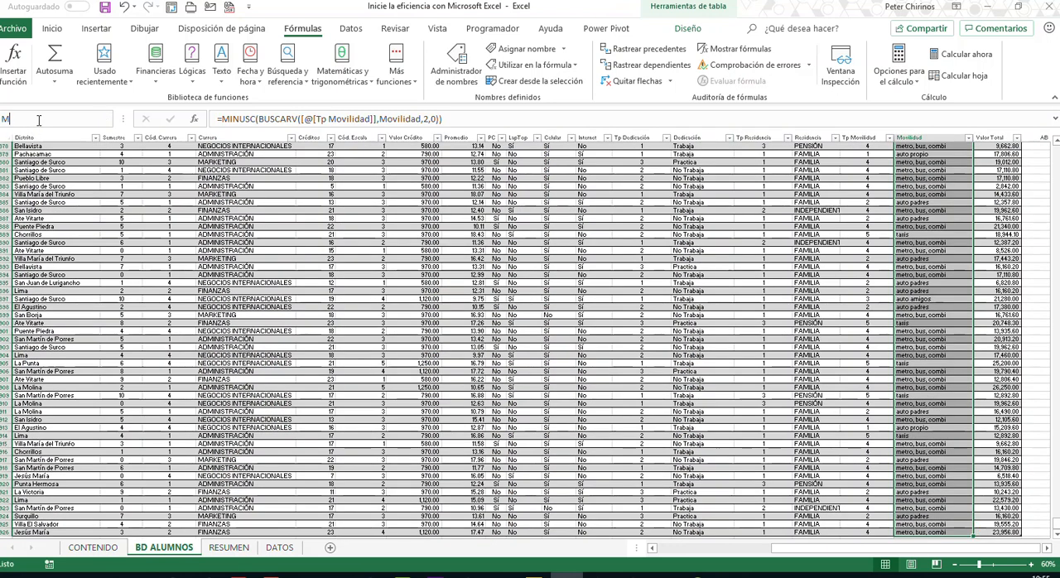
type("OVILIDAD")
key("Return")
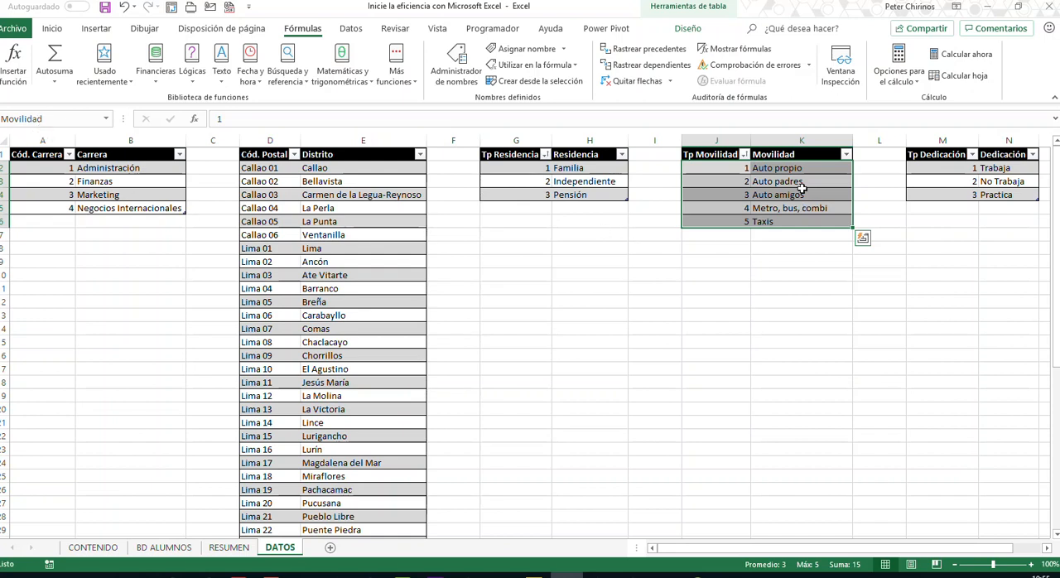
left_click(164, 547)
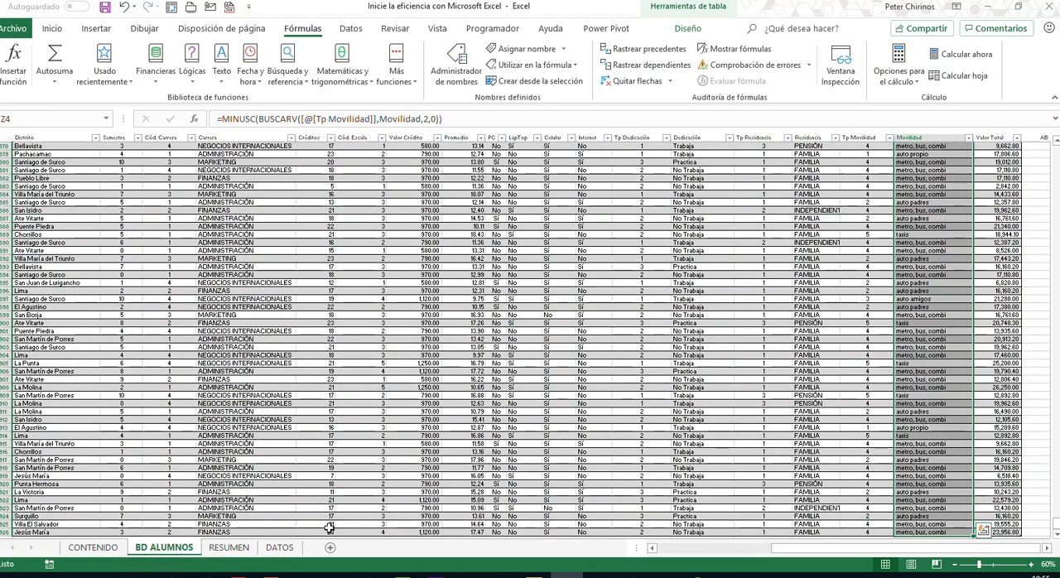
- Name the selected Movilidad column range BD_MOVILIDAD
left_click(67, 122)
type("C")
key("BackSpace")
type("BD_MOVILIDAD")
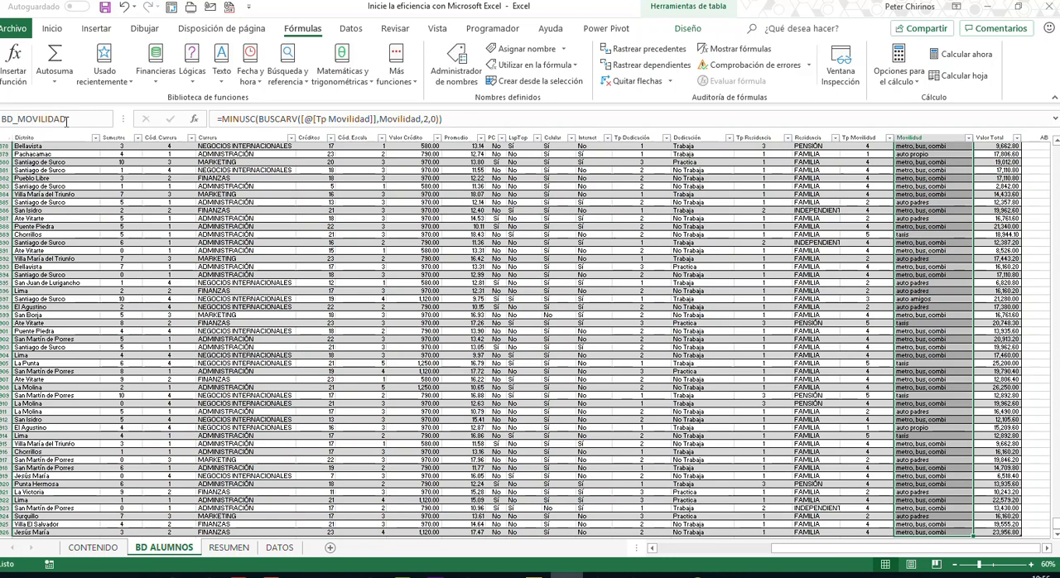
key("Return")
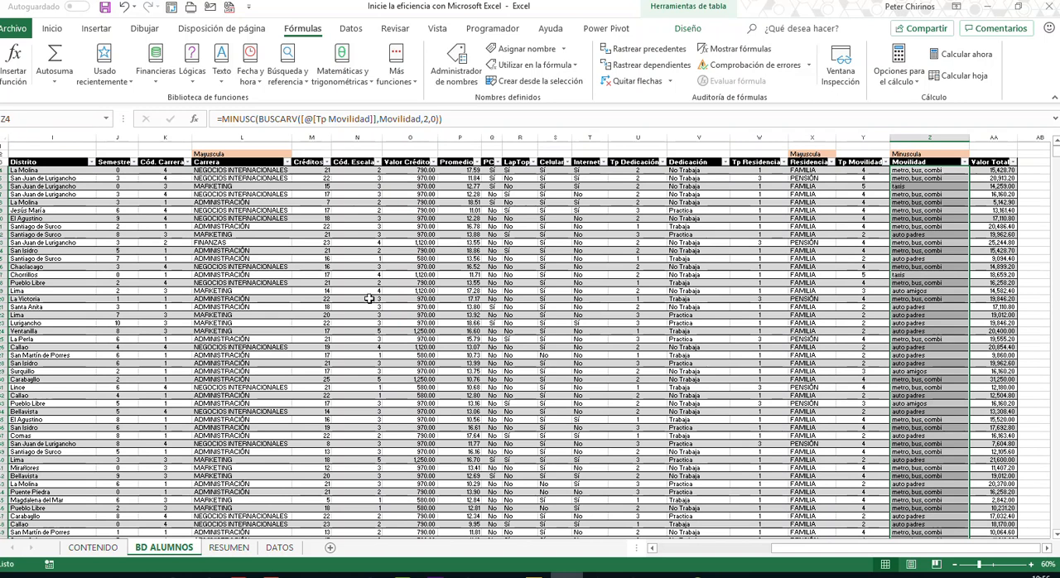
- Start the Auto propio count in RESUMEN cell E11 with =CONTAR.SI(INDIRECTO(D11, as the formula
left_click(232, 548)
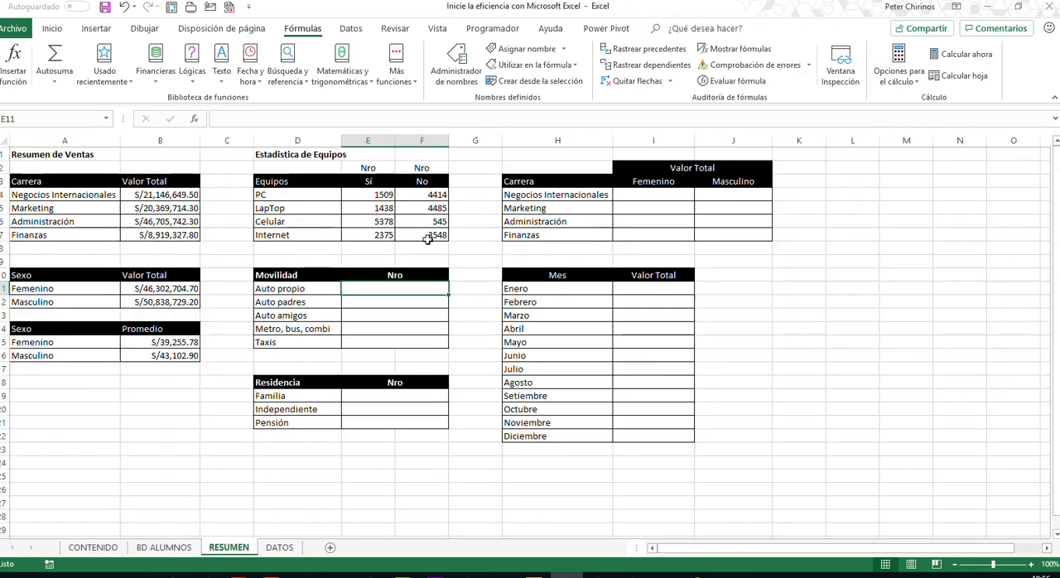
type("=CON")
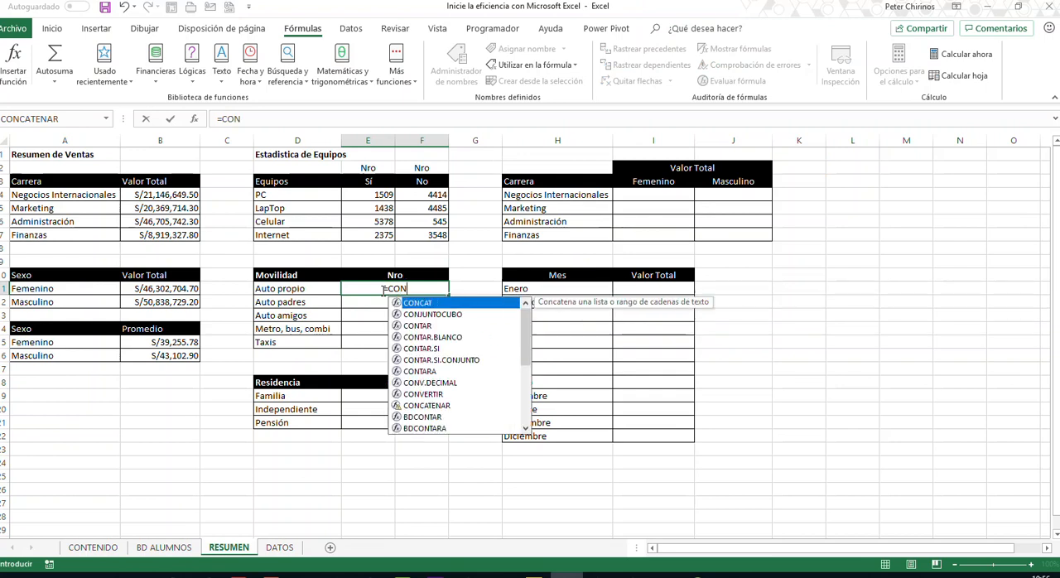
key("Down")
key("Down")
key("Down")
key("Down")
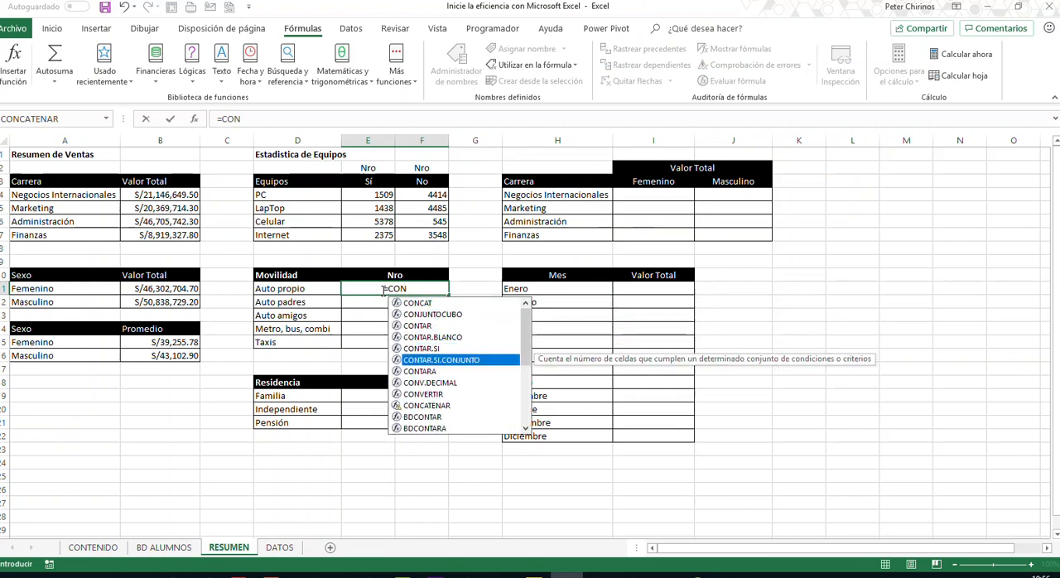
key("Tab")
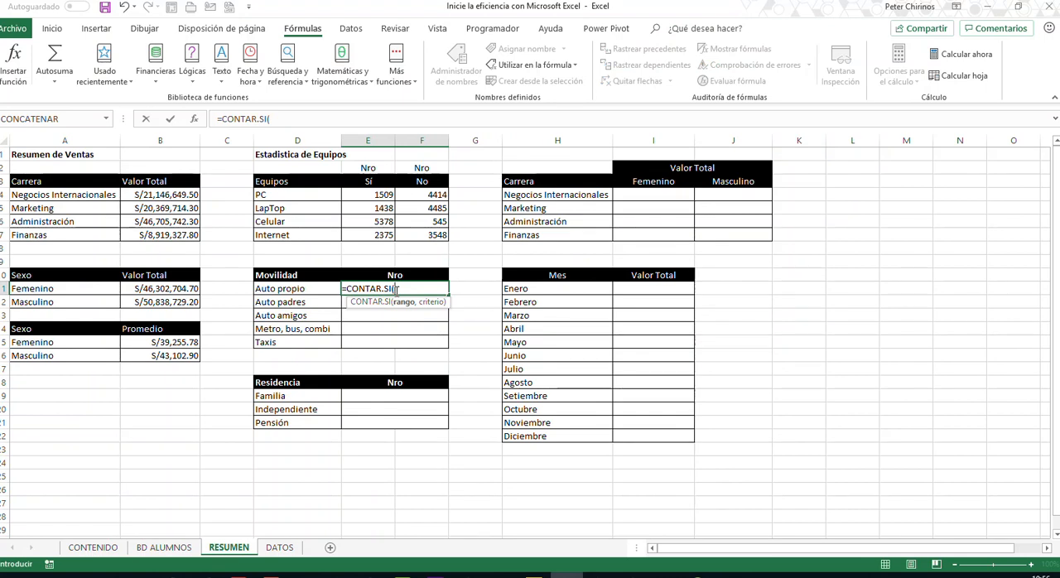
type("IN")
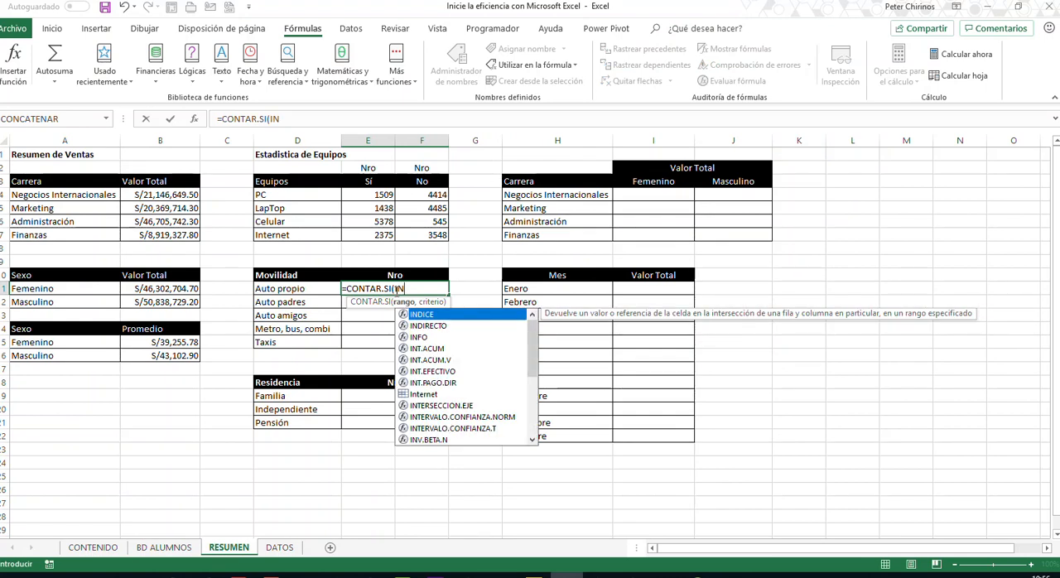
key("Down")
key("Tab")
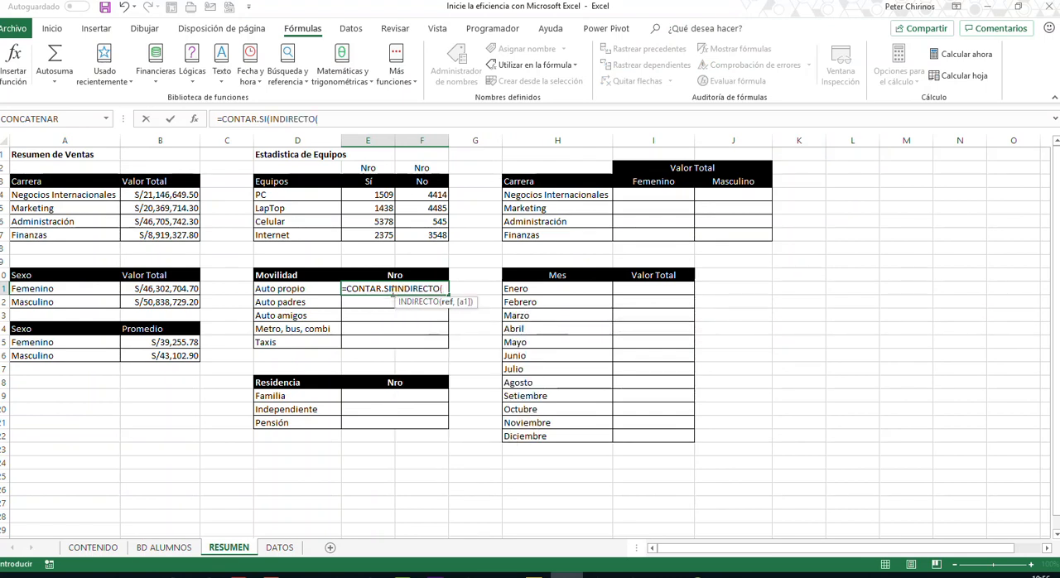
left_click(295, 290)
type(",")
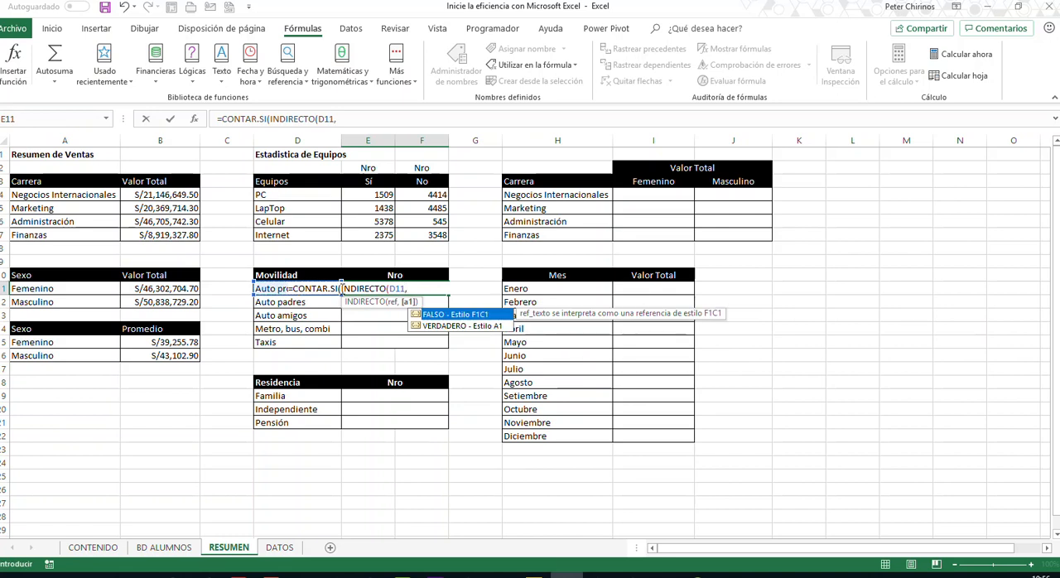
- Change the E11 formula's function to CONTAR and complete it as =CONTAR(INDIRECTO(D11))
left_click(339, 288)
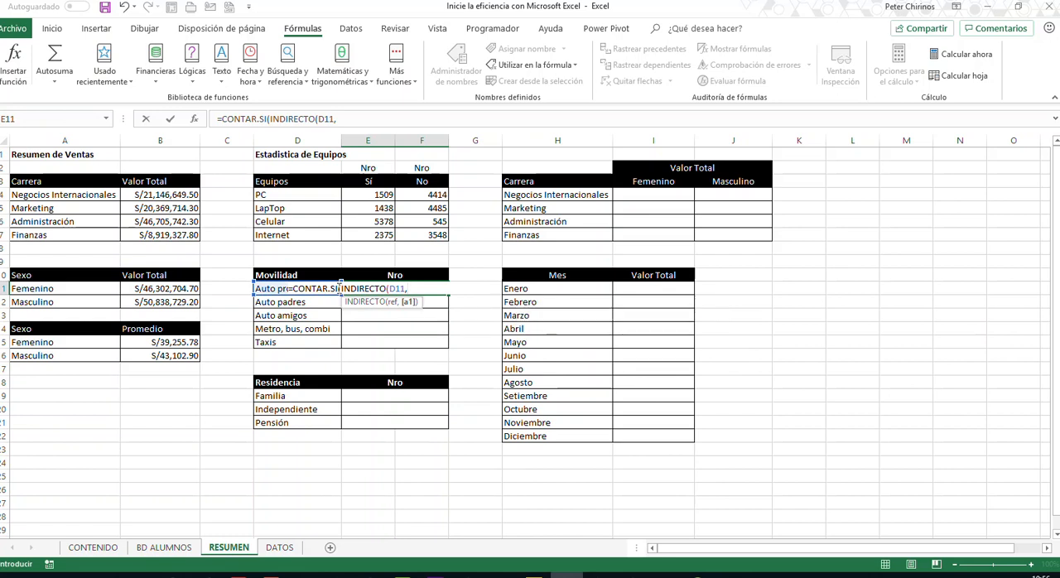
key("BackSpace")
key("BackSpace")
key("BackSpace")
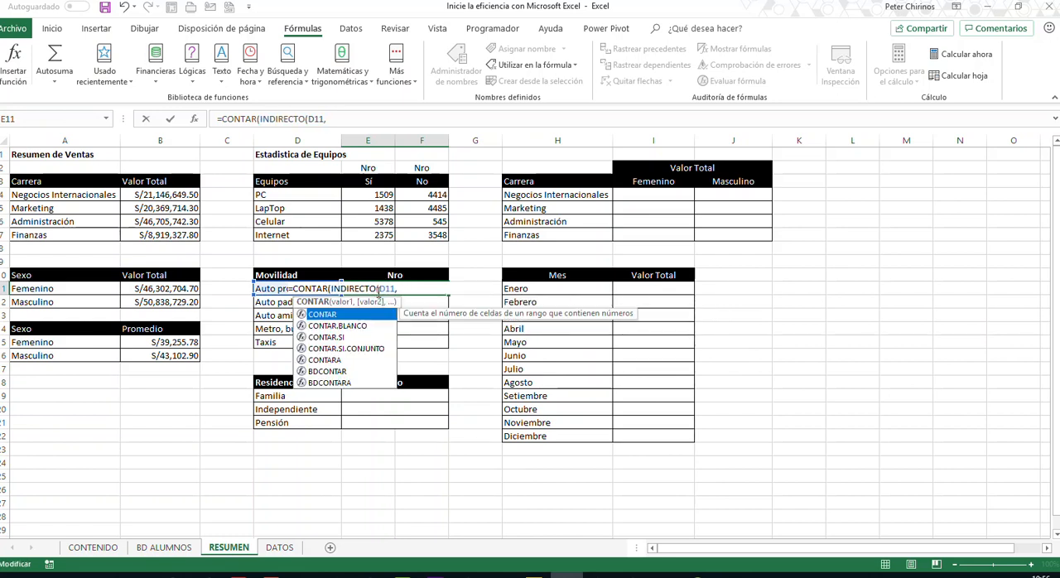
left_click(405, 290)
key("BackSpace")
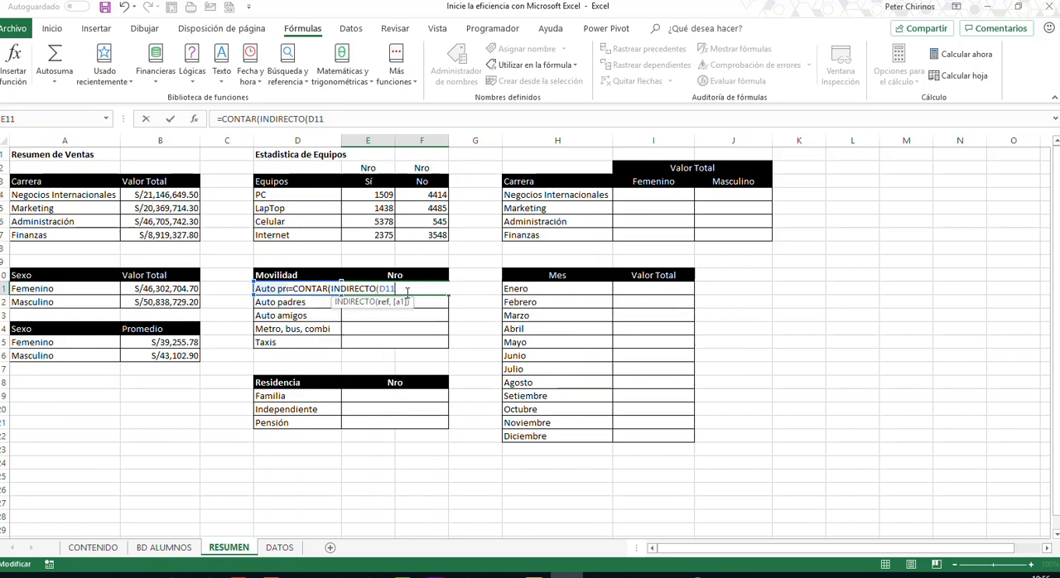
type("))")
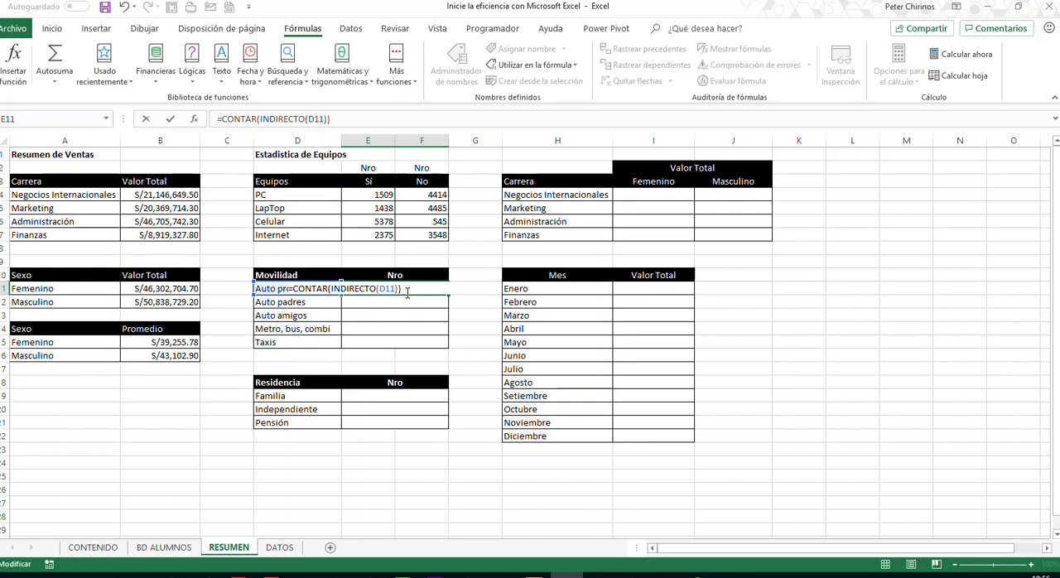
key("Return")
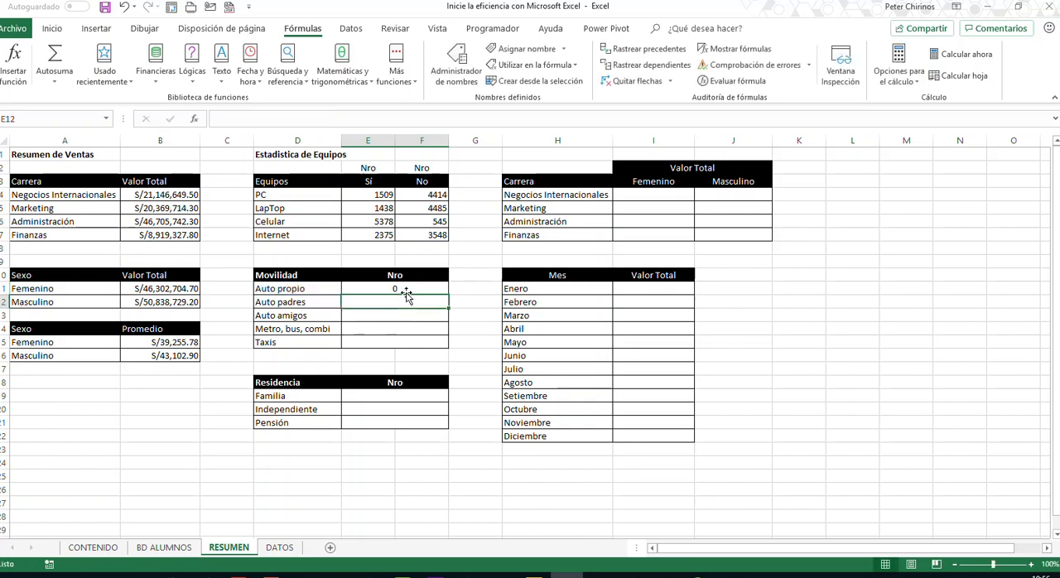
- Examine the Movilidad values in BD ALUMNOS and the Movilidad lookup table in DATOS, and return to the RESUMEN sheet
left_click(170, 549)
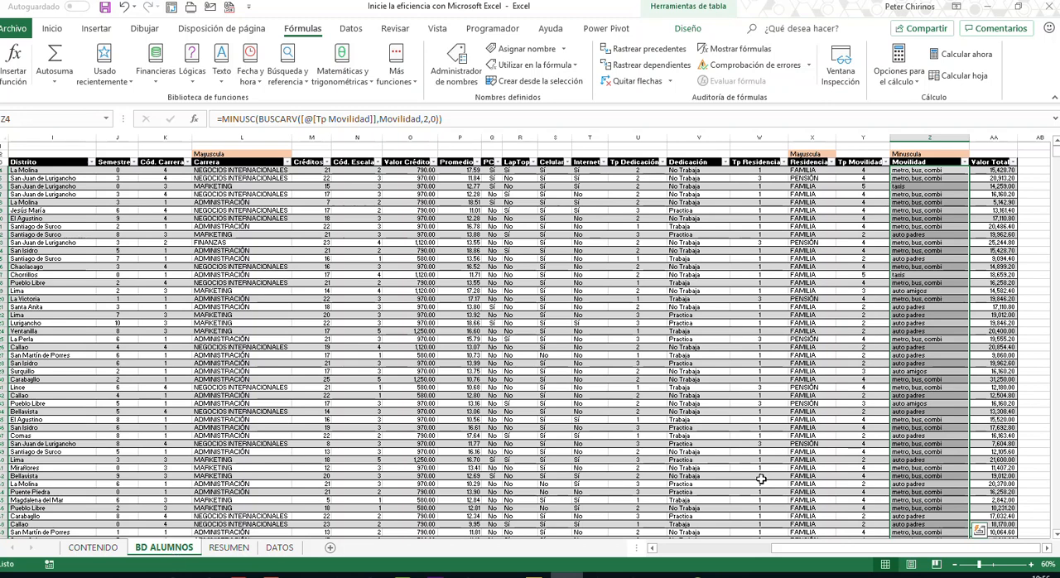
left_click(937, 347)
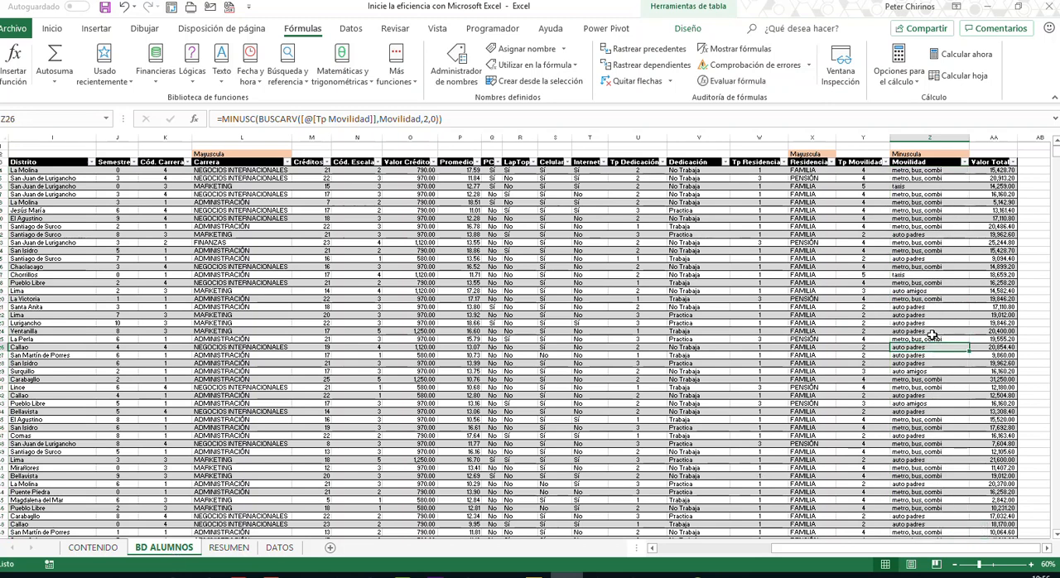
scroll(933, 335, "down", 3)
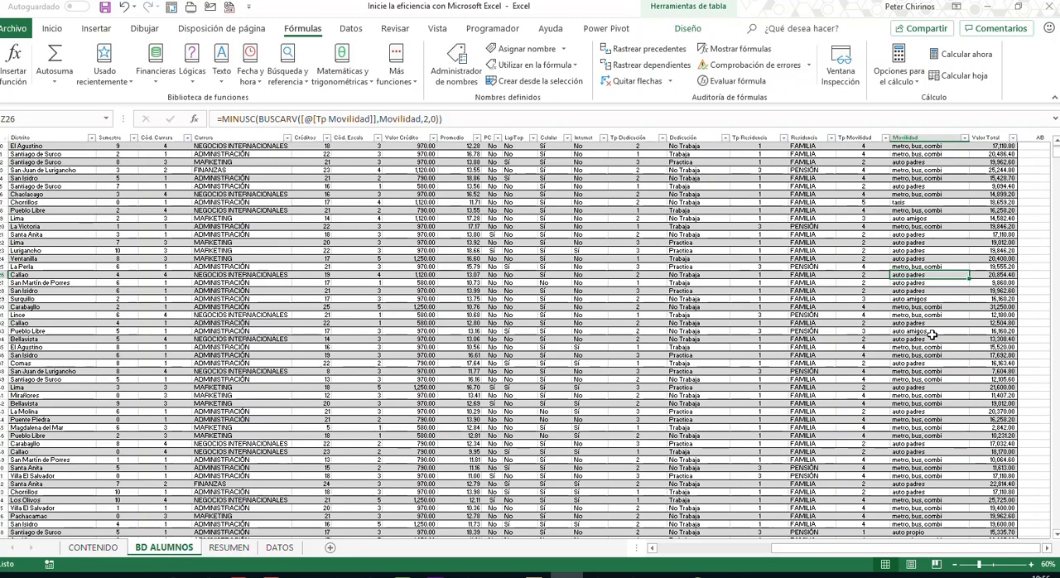
scroll(933, 334, "down", 1)
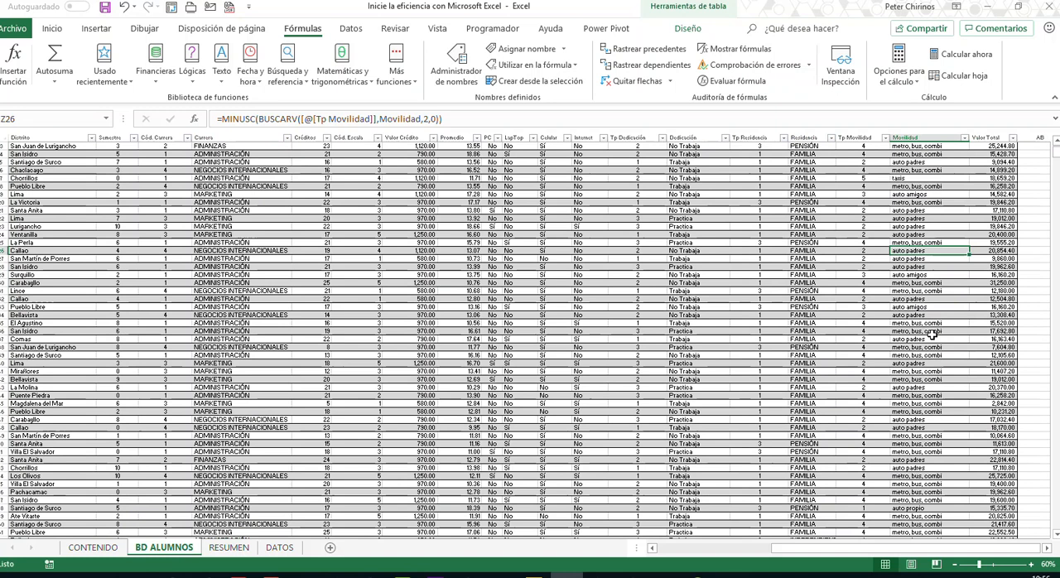
left_click(279, 548)
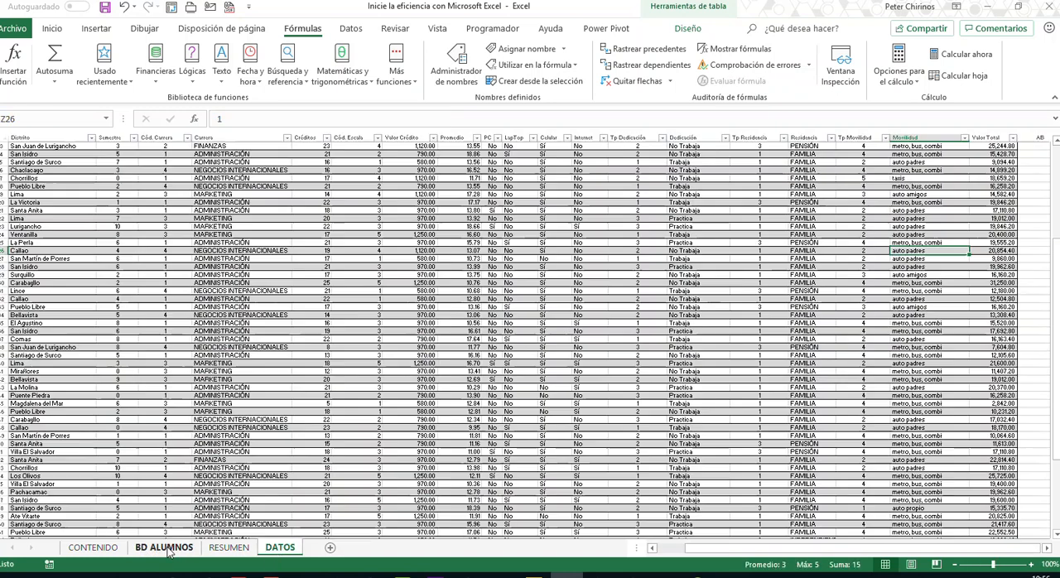
left_click(164, 547)
left_click(230, 547)
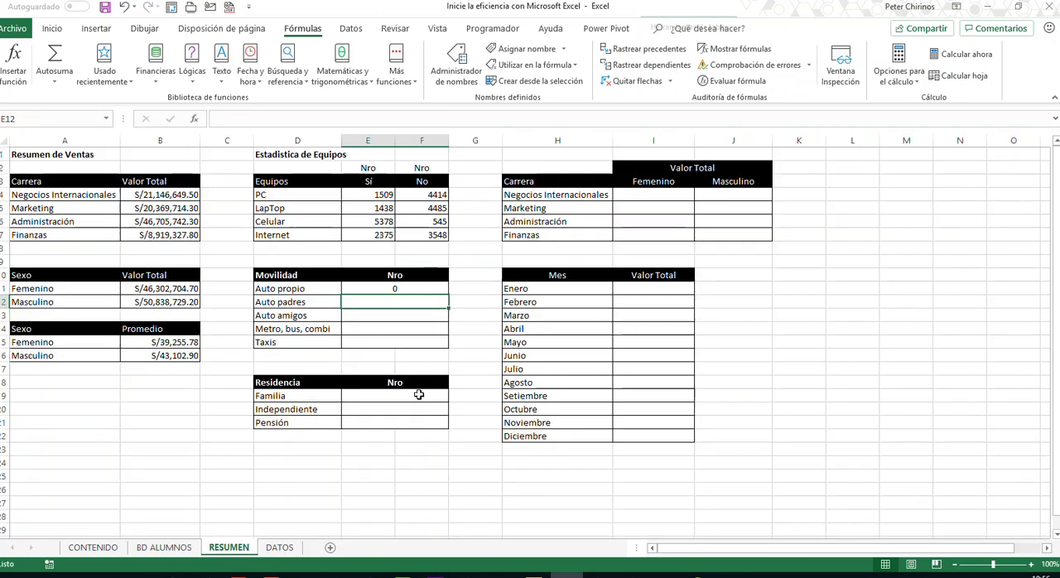
- Copy the E11 formula down to the Taxis row, and clear the Movilidad counts in E11:E15
left_click(434, 289)
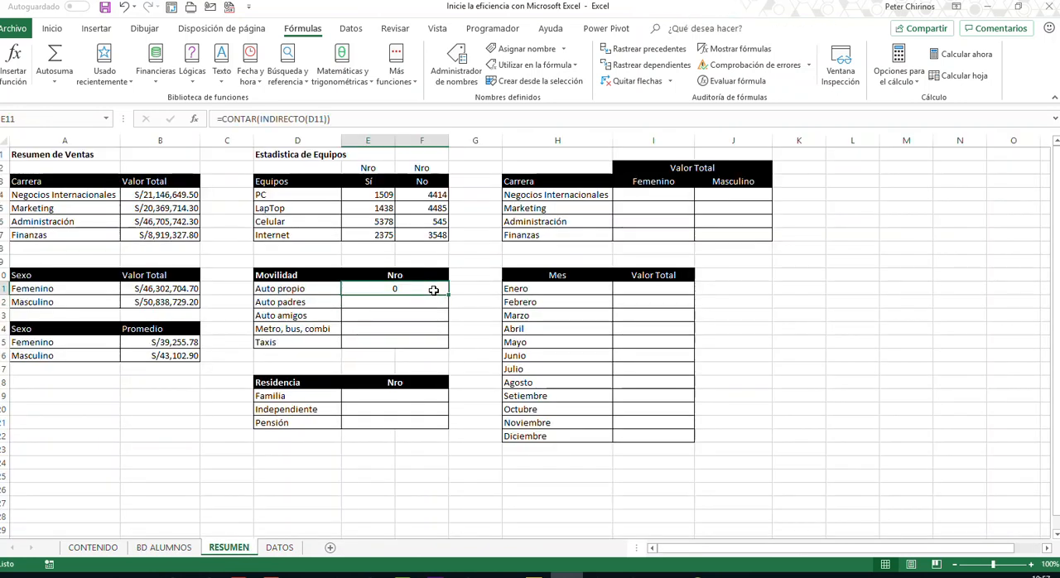
left_click_drag(448, 296, 450, 351)
left_click(398, 289)
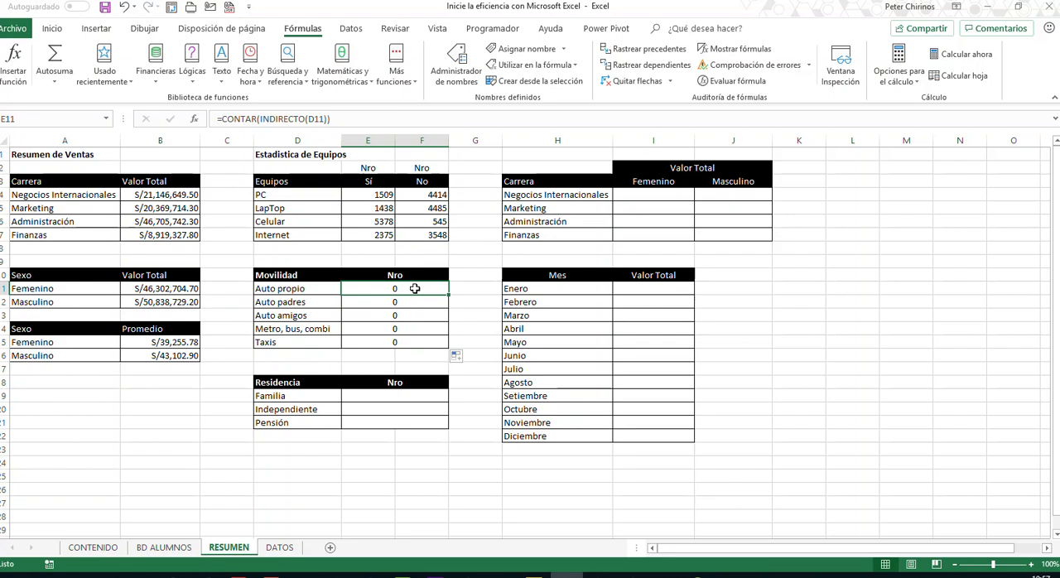
left_click_drag(415, 288, 414, 344)
key("ctrl+j")
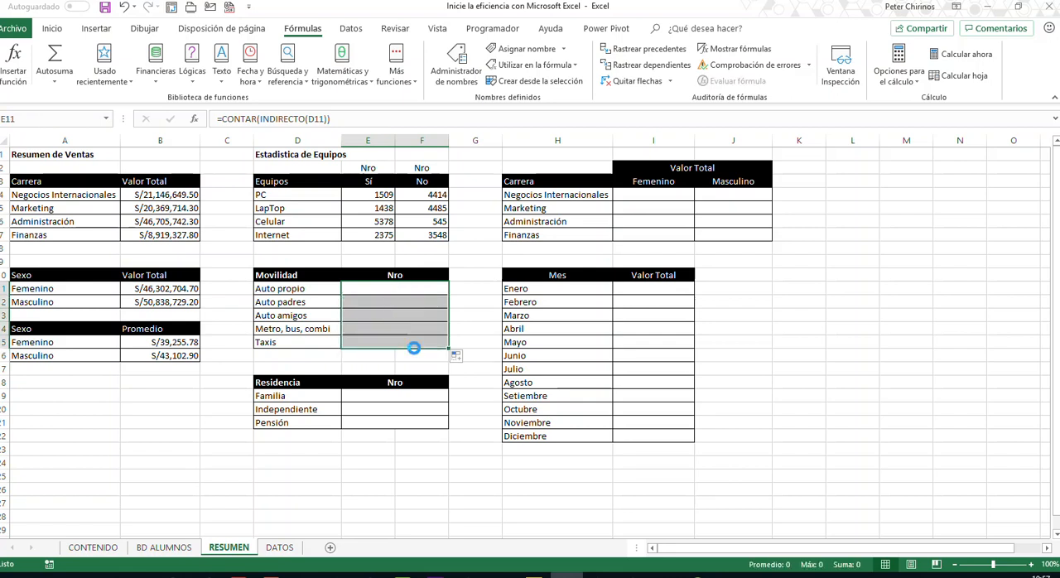
- Start the Auto propio count in cell E11 with =CONTAR.SI( as the formula
left_click(410, 290)
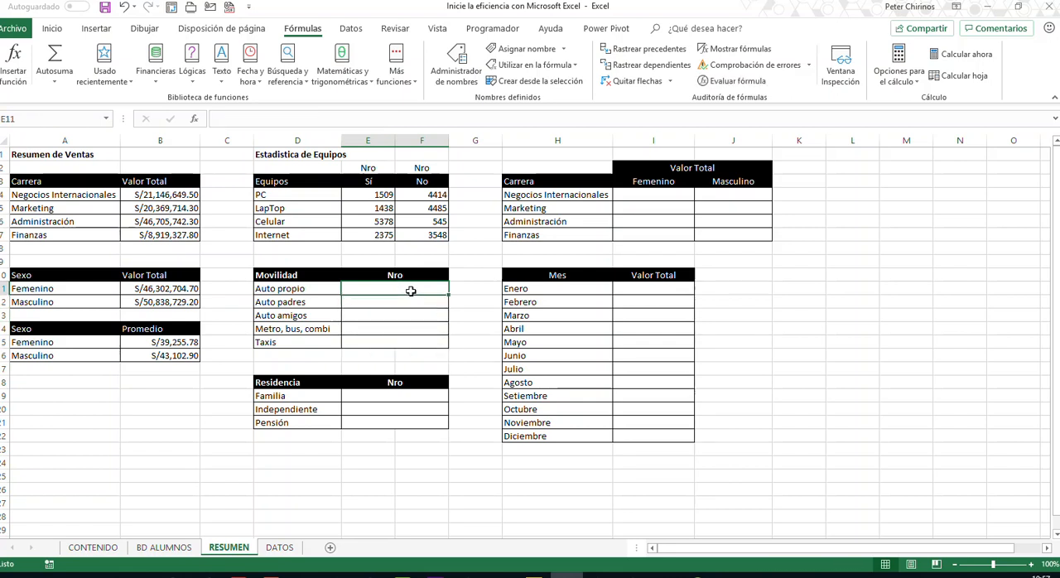
type("=CON")
key("Down")
key("Down")
key("Down")
key("Down")
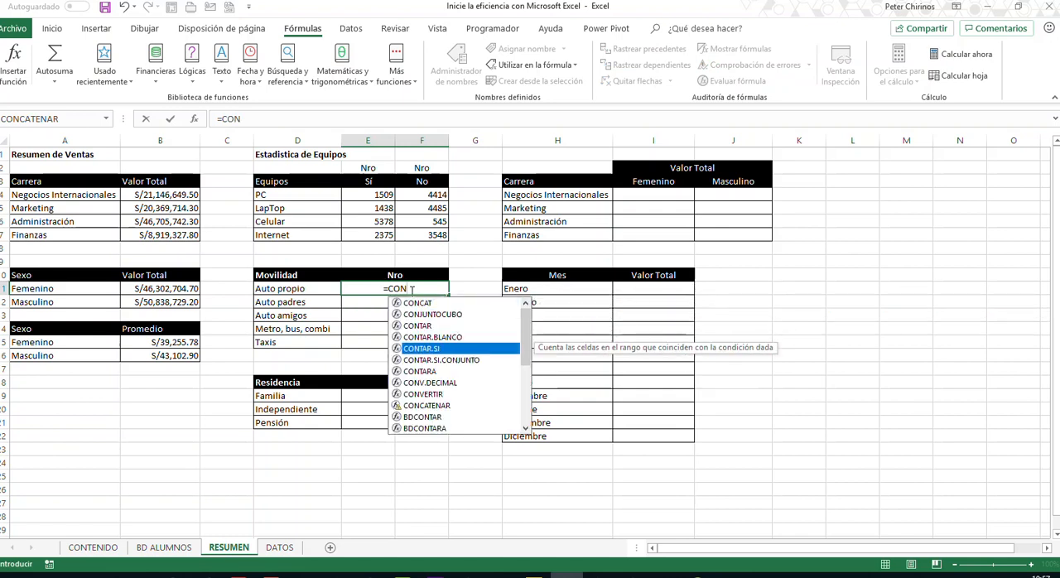
key("Tab")
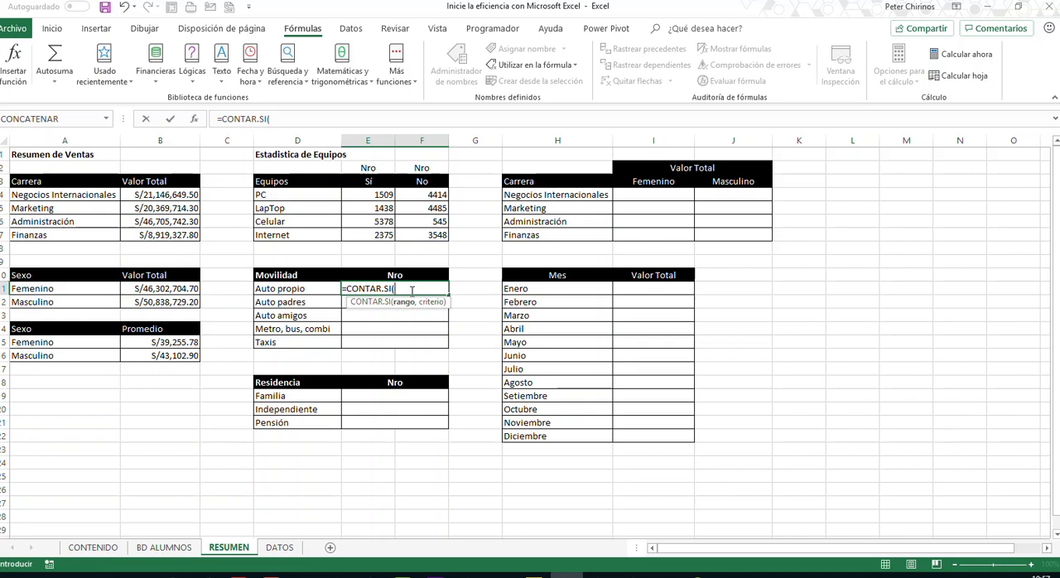
type("IND")
key("Down")
key("Tab")
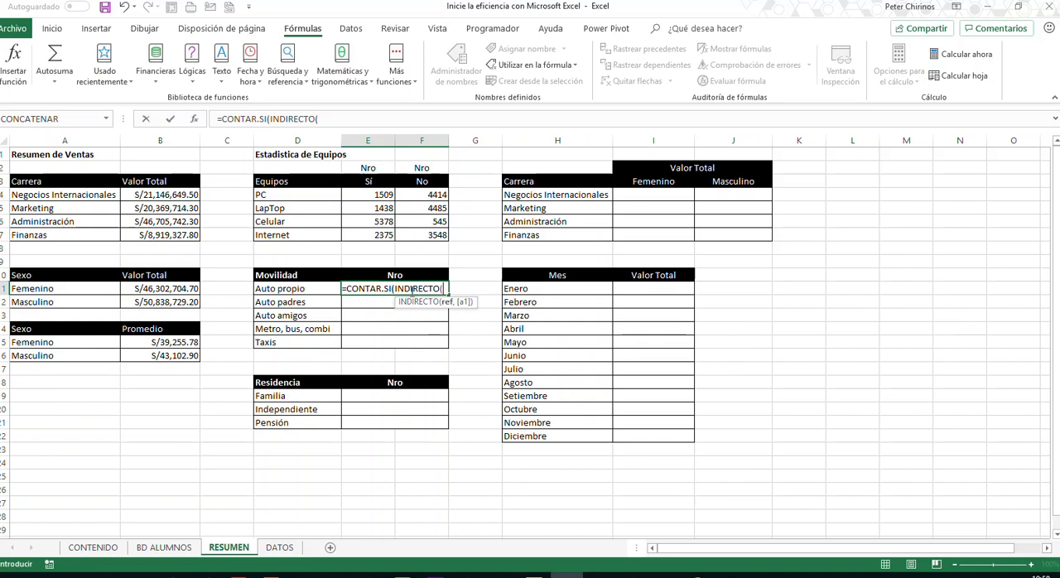
key("BackSpace")
key("BackSpace")
key("BackSpace")
key("BackSpace")
key("BackSpace")
key("BackSpace")
key("BackSpace")
key("BackSpace")
key("BackSpace")
key("BackSpace")
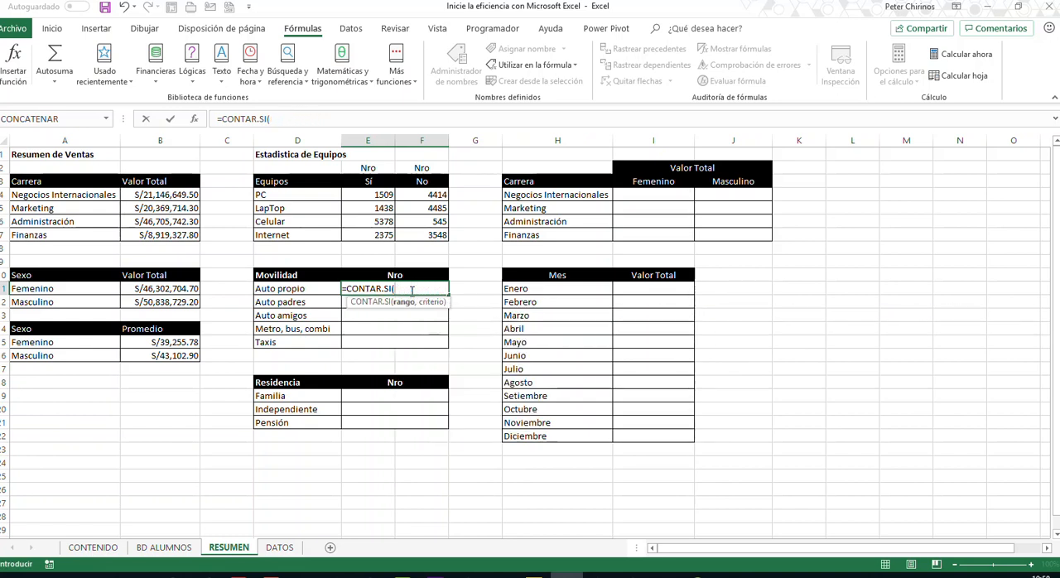
- Complete the Auto propio formula in E11 as =CONTAR.SI(BD_MOVILIDAD,D11)
type("BD")
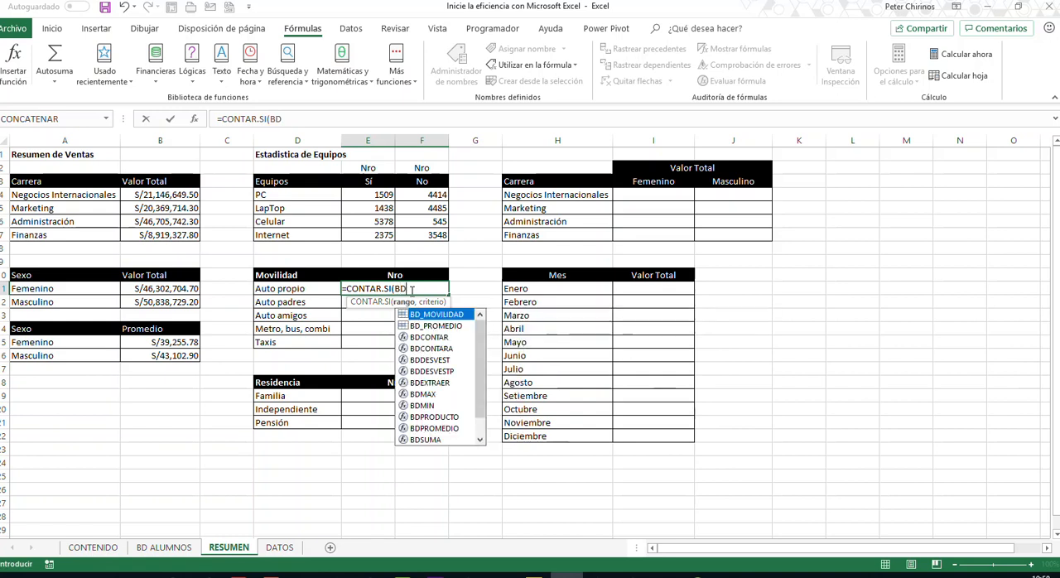
type("_MOVILIDAD")
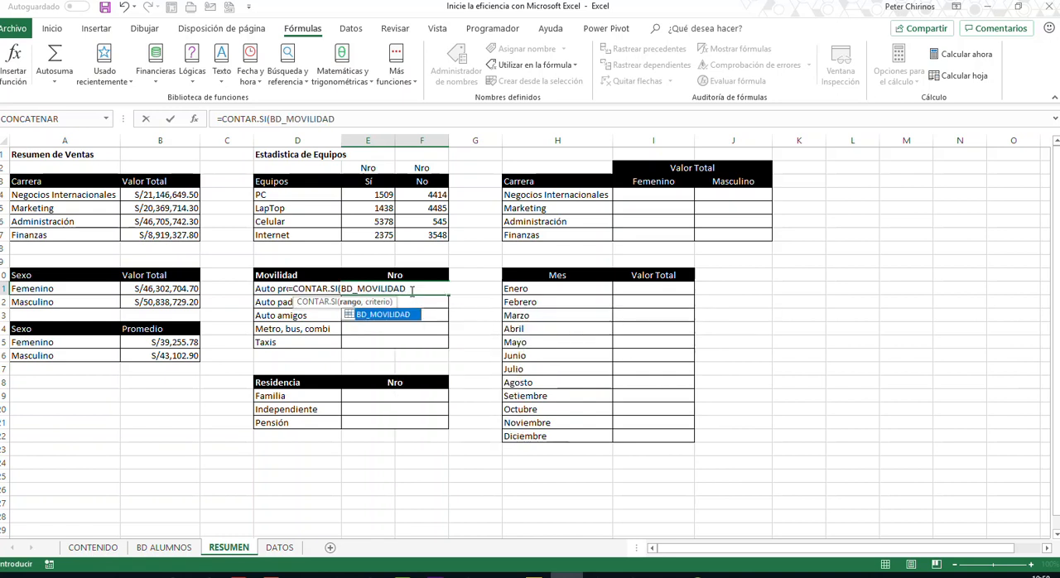
type(",")
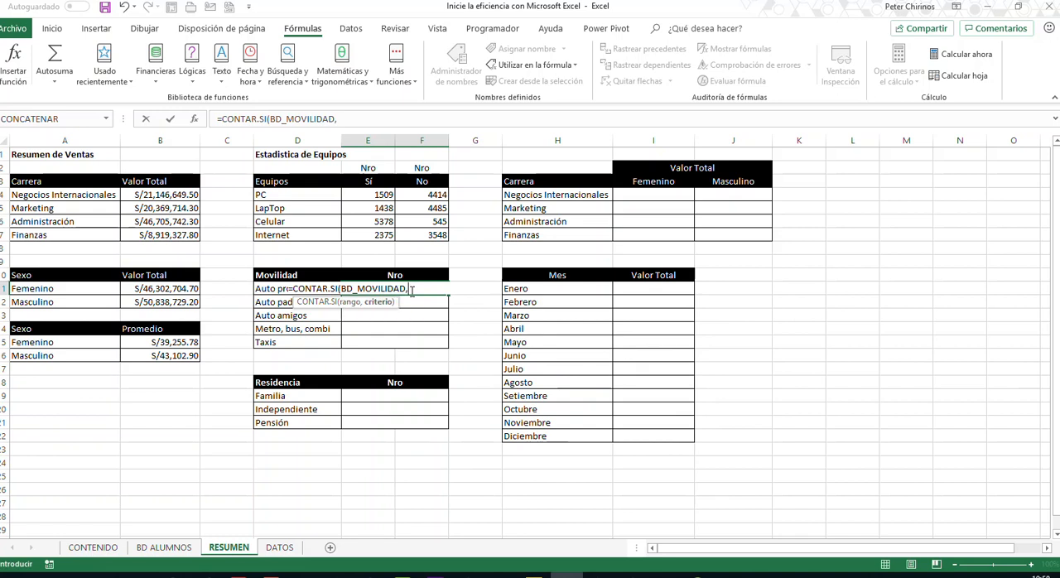
left_click(266, 288)
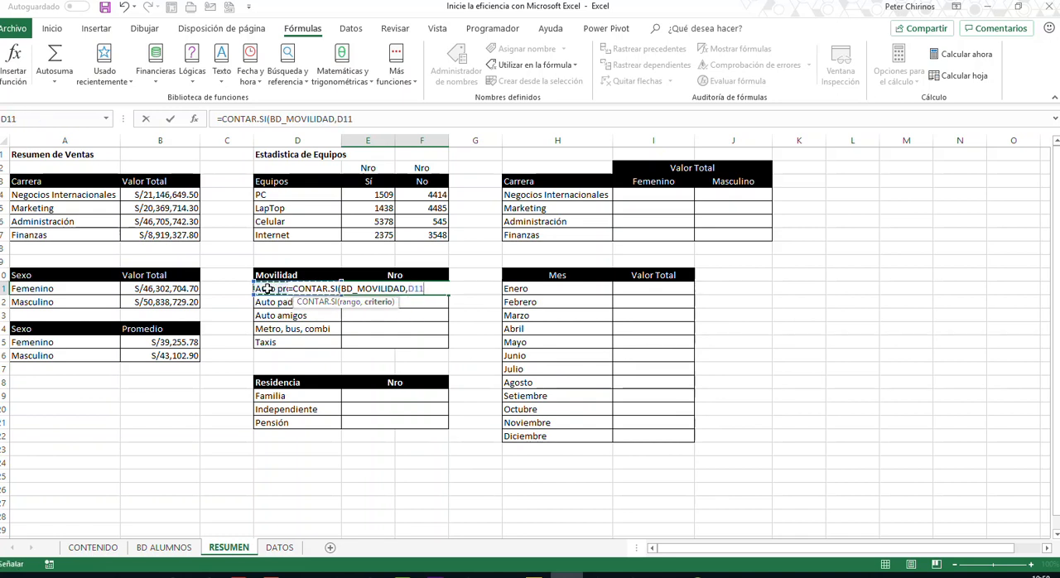
type(")")
key("Return")
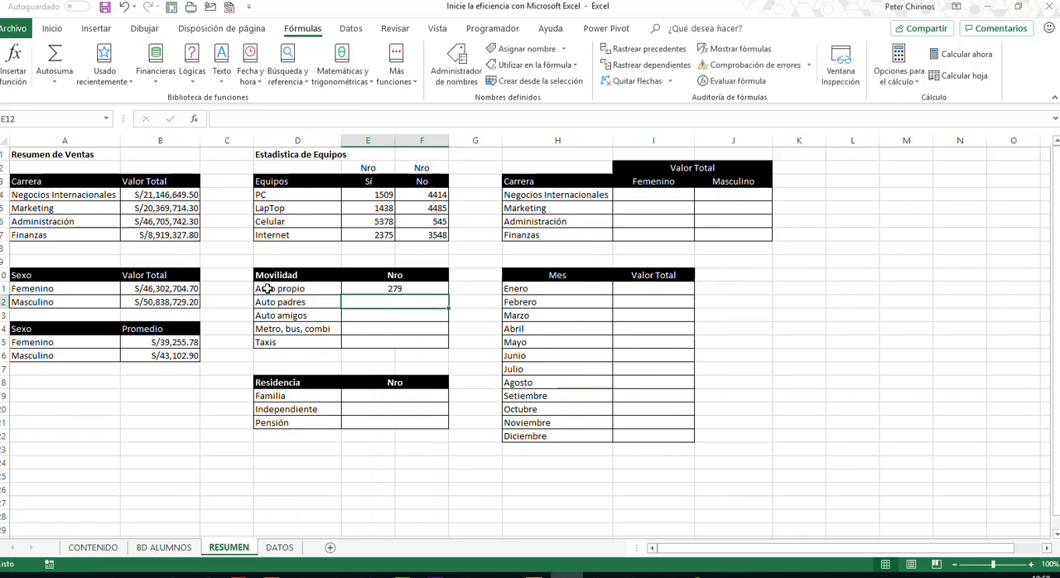
- Copy the E11 count formula down through the Taxis row in E15, and review the E11 formula
left_click(409, 292)
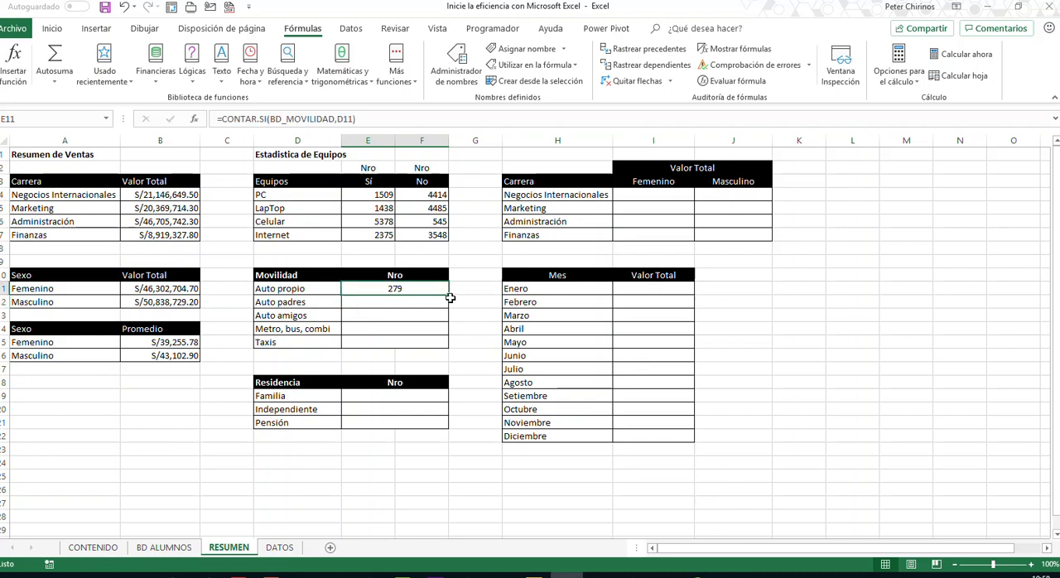
left_click_drag(450, 297, 452, 344)
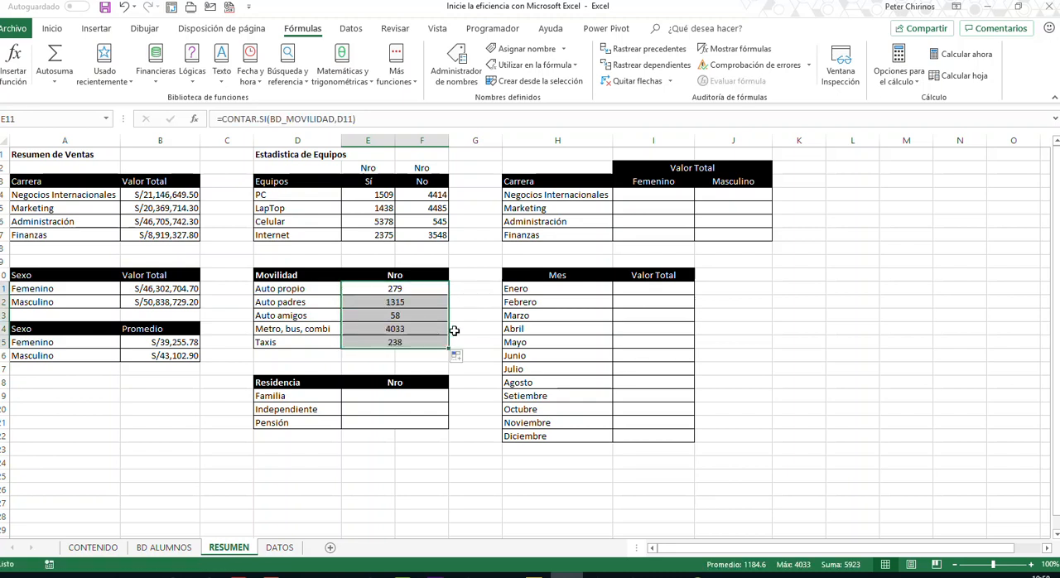
double_click(410, 289)
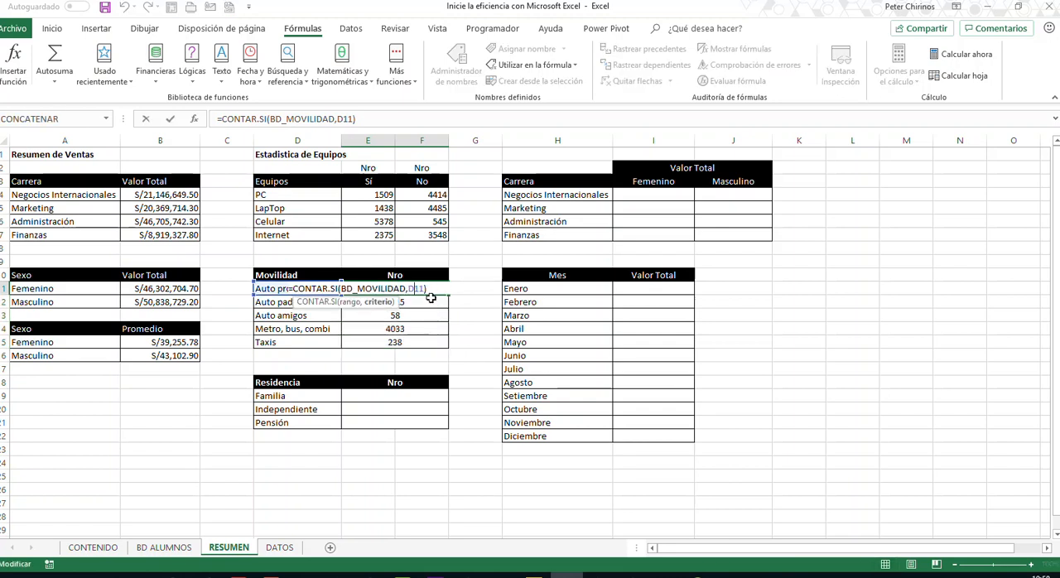
key("Return")
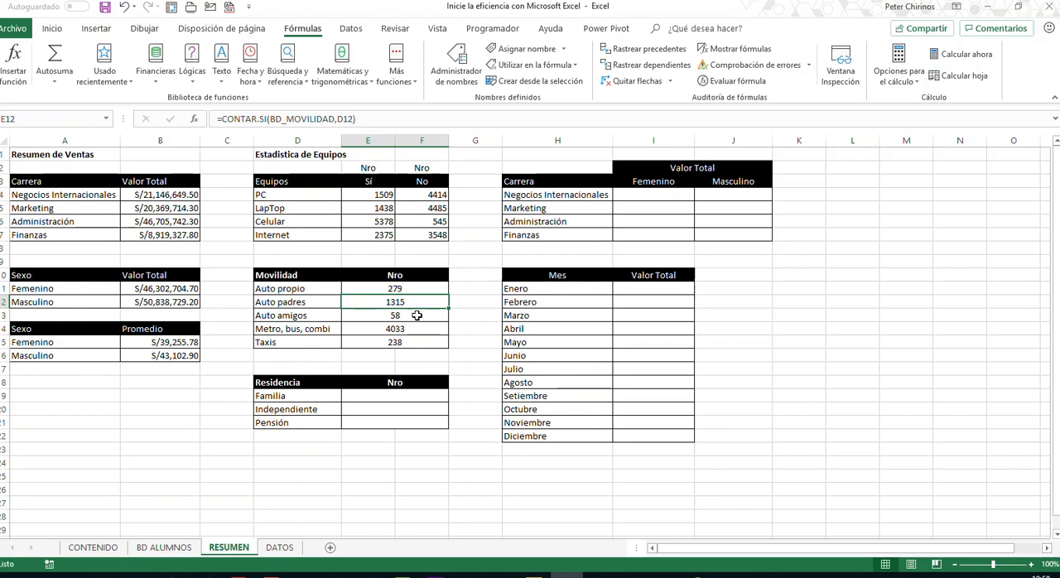
- Name the Residencia column data from X4 down in BD ALUMNOS as BD_RESIDENCIA
left_click(394, 397)
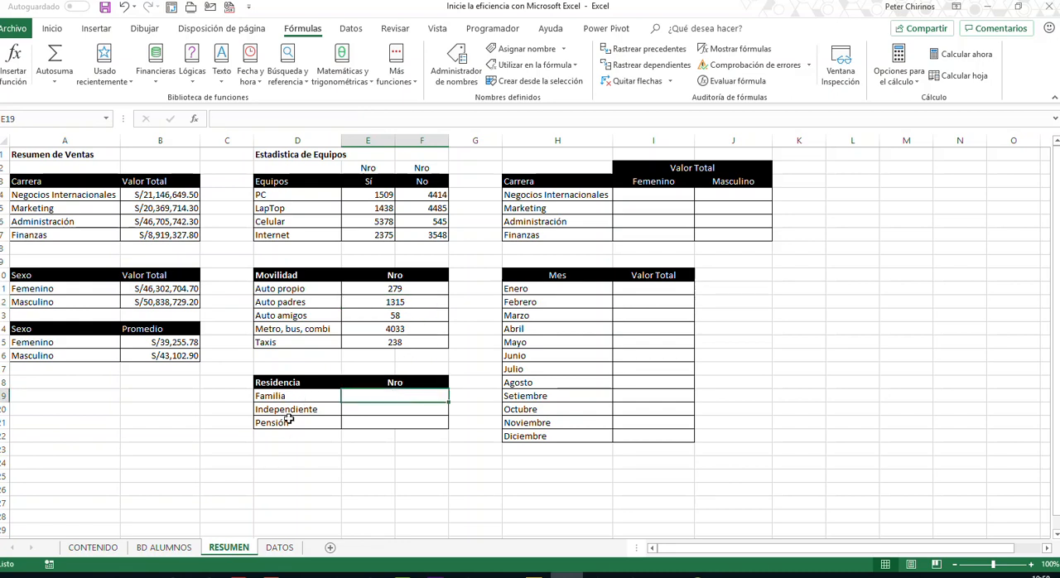
left_click(164, 548)
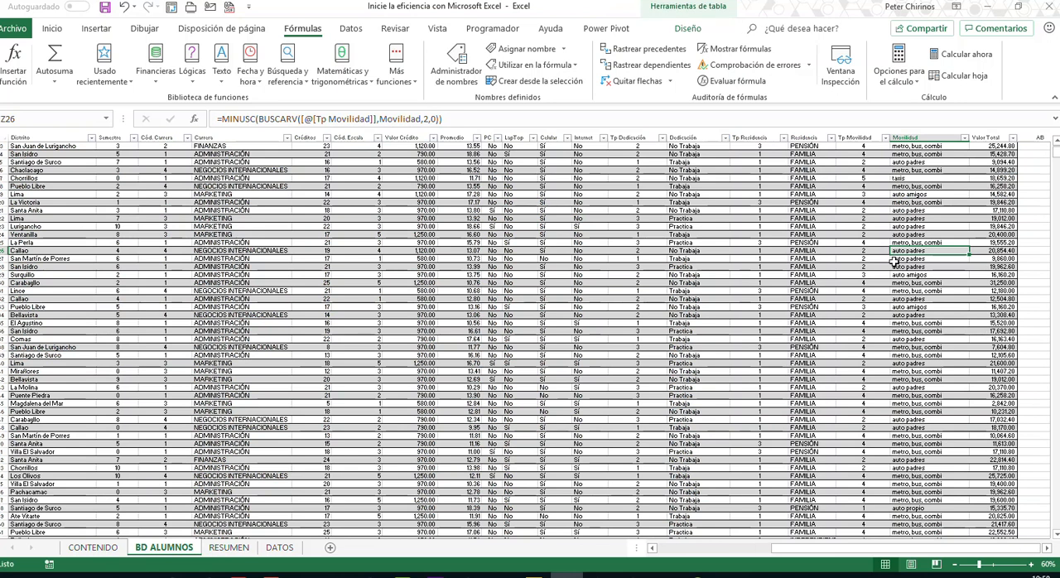
left_click(813, 170)
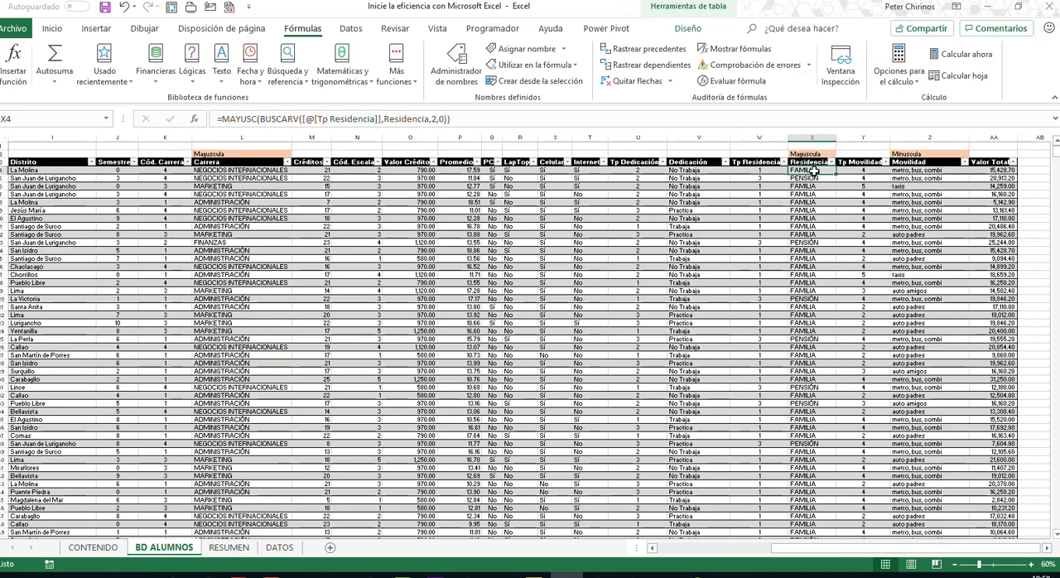
key("ctrl+shift+Down")
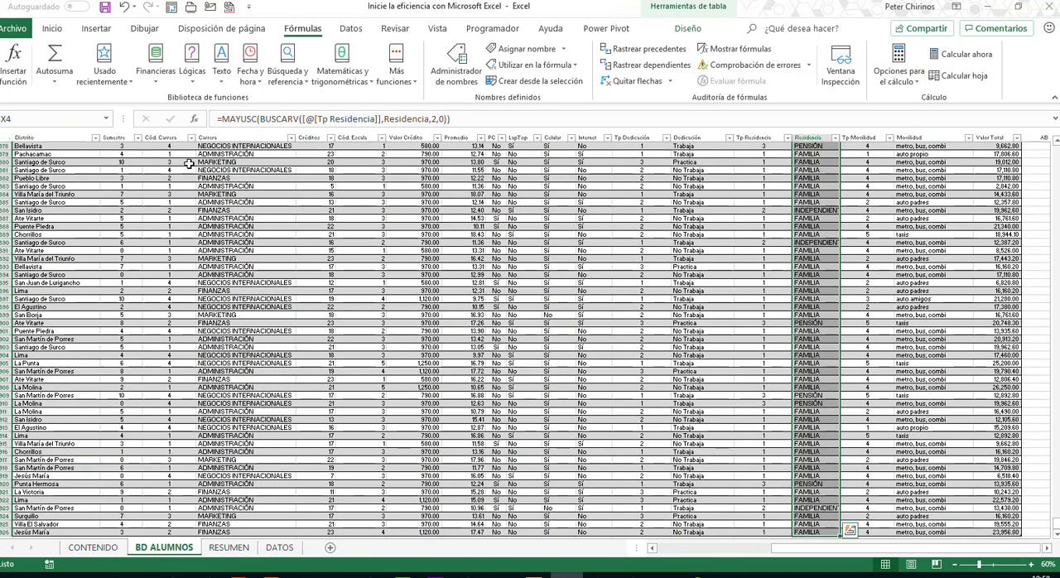
left_click(59, 119)
type("BD")
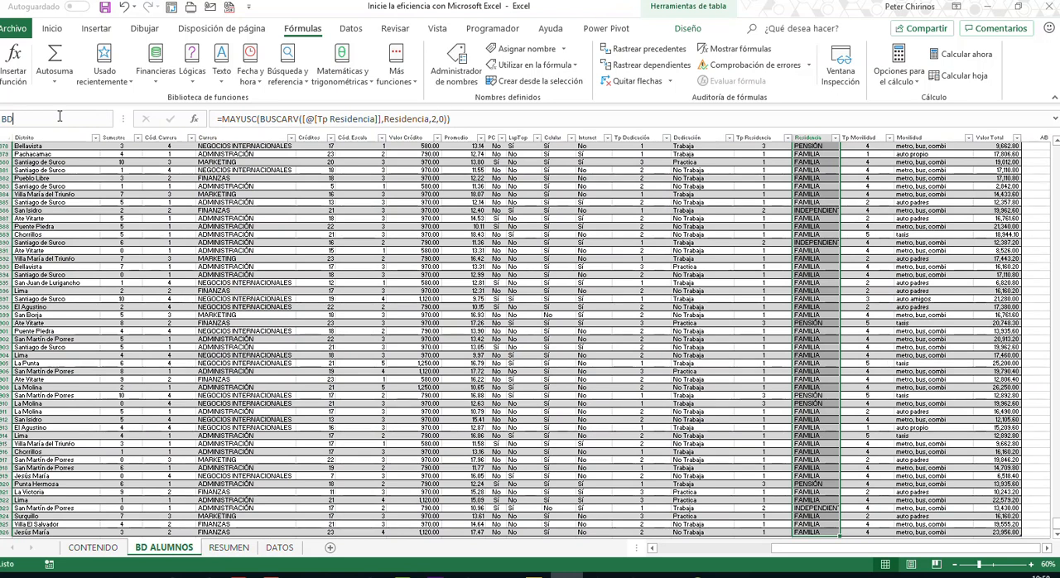
type("_RESIDENCIA")
key("Return")
- Return to the RESUMEN sheet and start the Familia count in cell E19 with =CONTAR.SI( as the formula
left_click(228, 547)
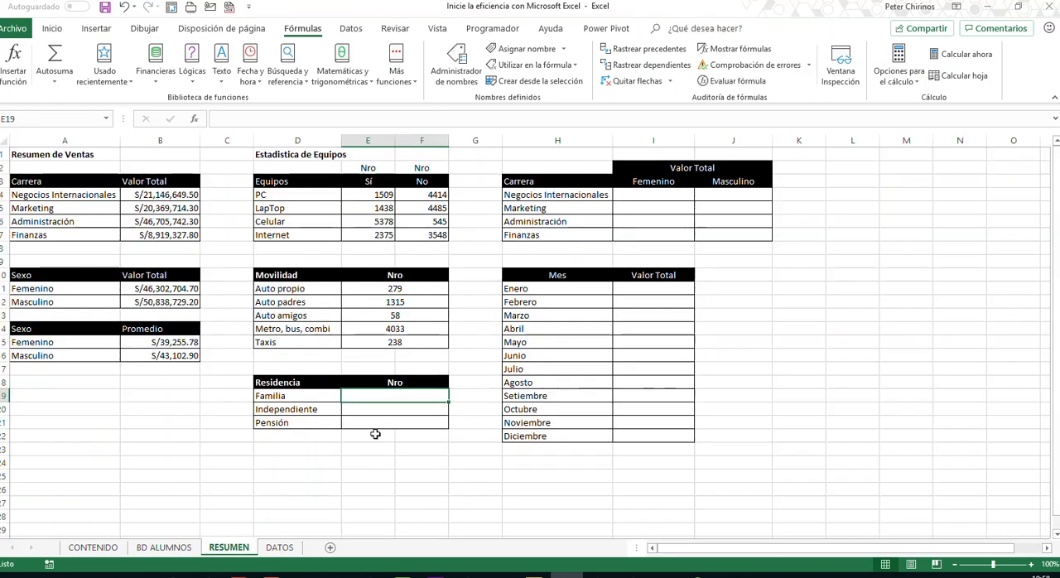
type("=CON")
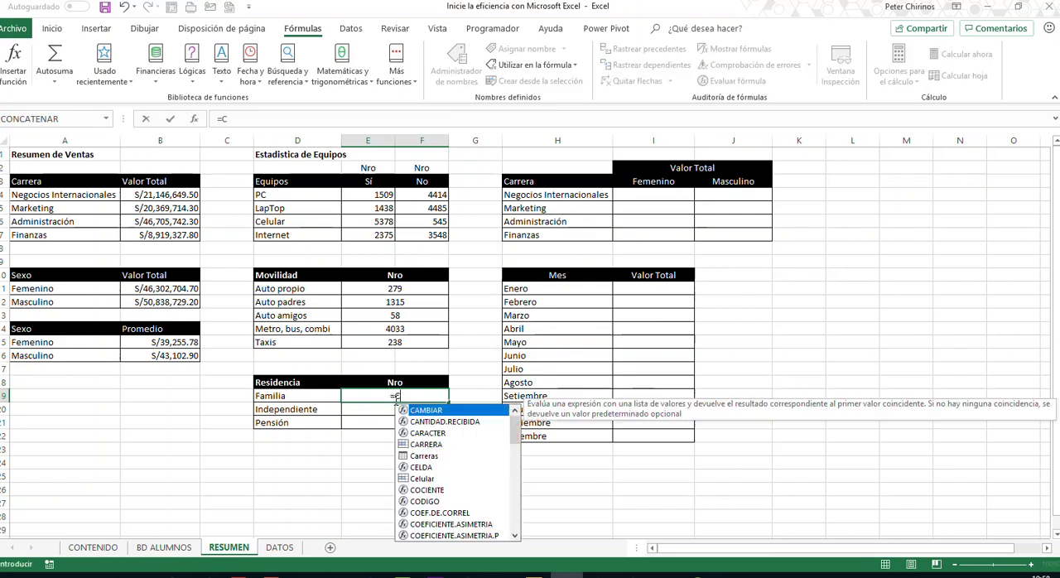
key("Down")
key("Down")
key("Down")
key("Down")
key("Tab")
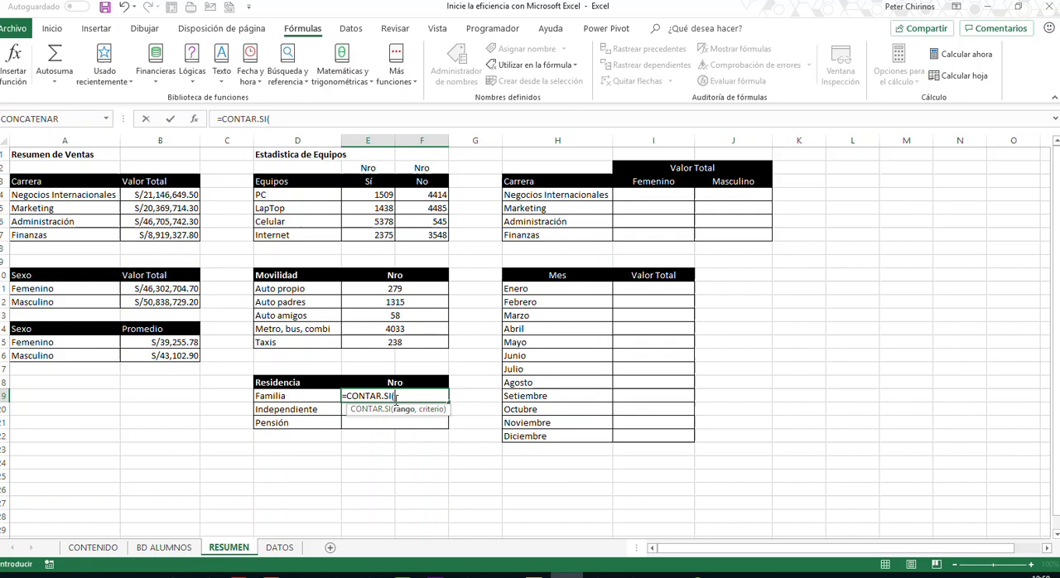
- Complete the Familia formula in E19 as =CONTAR.SI(BD_RESIDENCIA,D19), and copy it down through the Pensión row in E21
type("BD_")
key("Down")
key("Down")
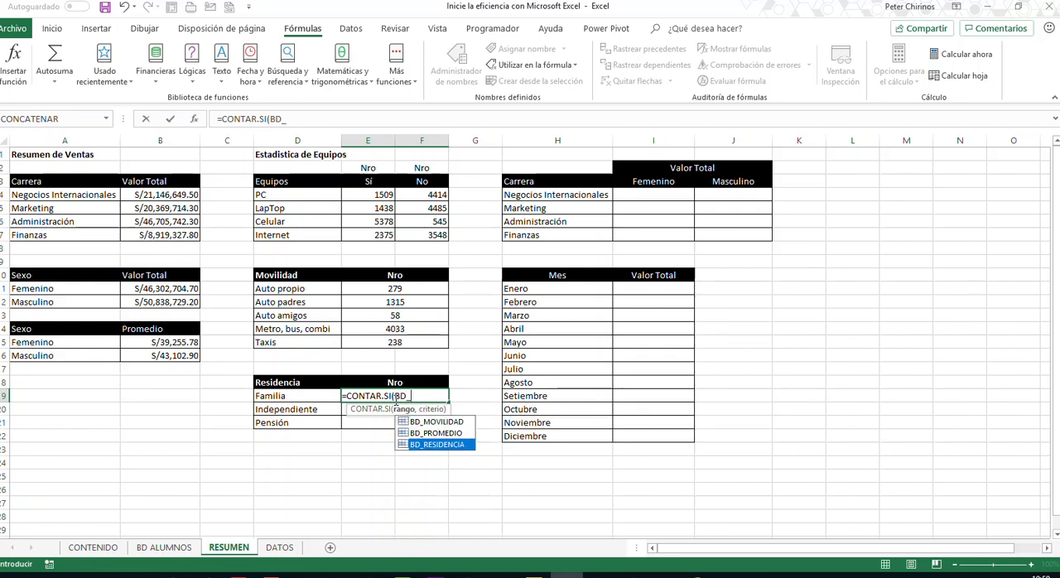
type("RESIDENCIA,")
left_click(267, 396)
type(")")
key("Return")
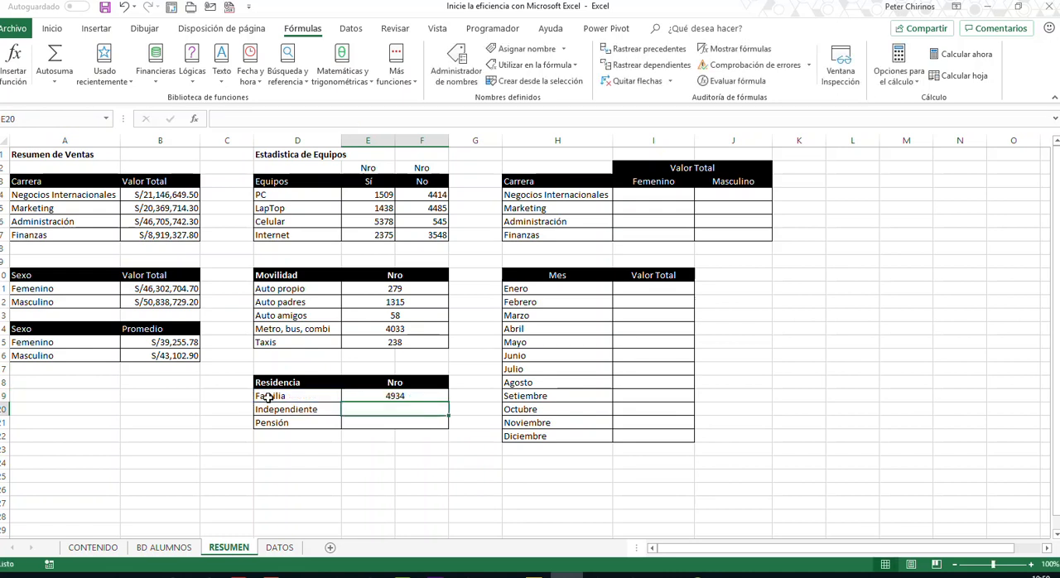
left_click(419, 397)
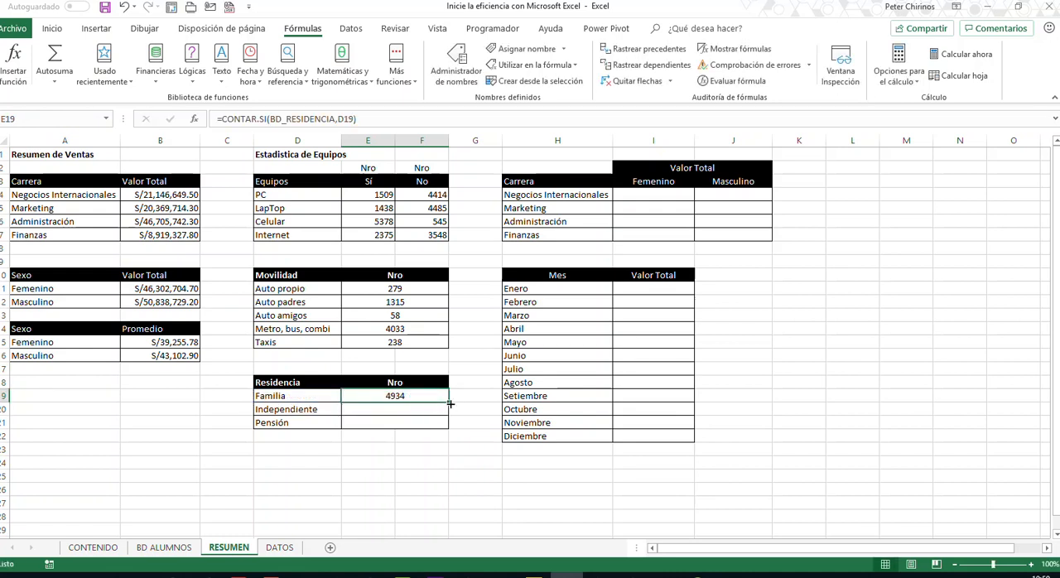
left_click_drag(450, 403, 450, 429)
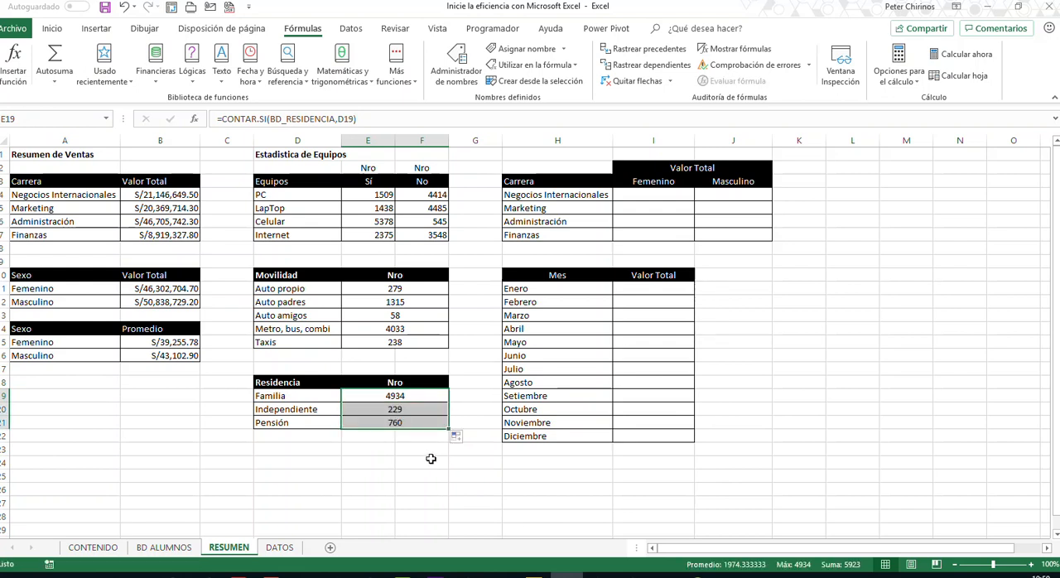
- Examine the Carrera by Femenino and Masculino table in RESUMEN and the Valor Total column in BD ALUMNOS that feeds it
left_click(431, 459)
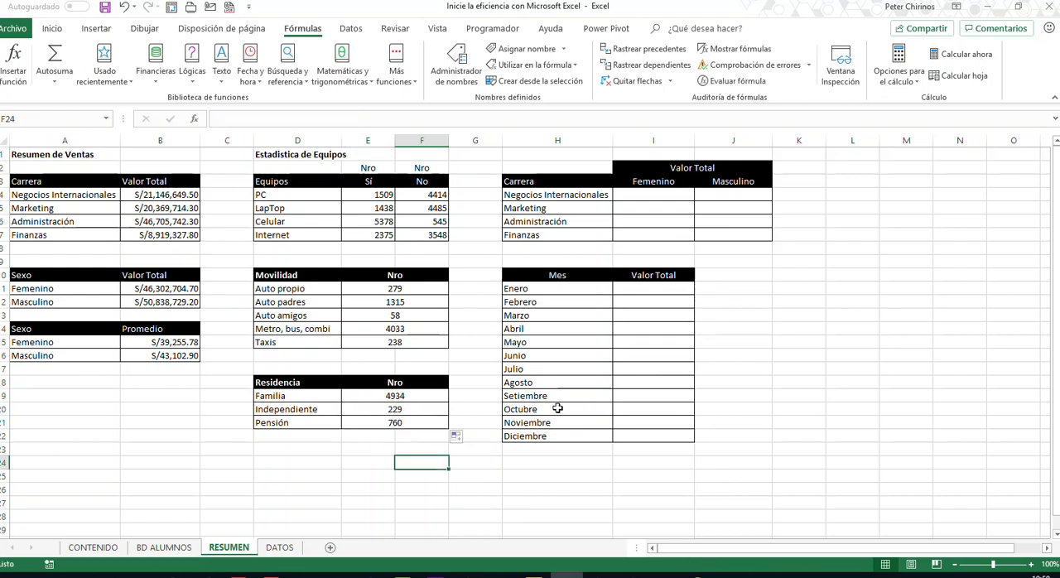
left_click(667, 192)
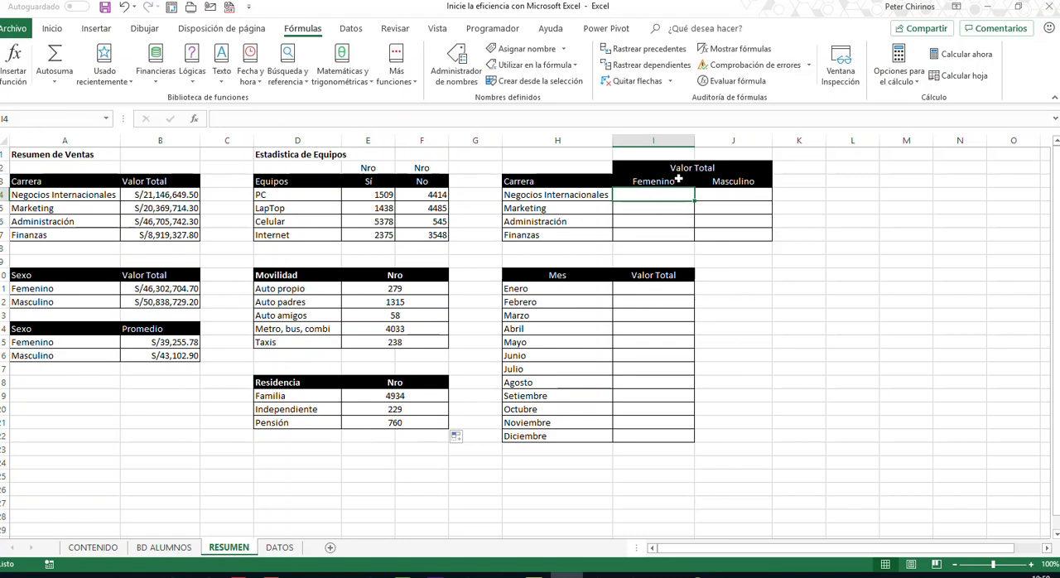
left_click(164, 547)
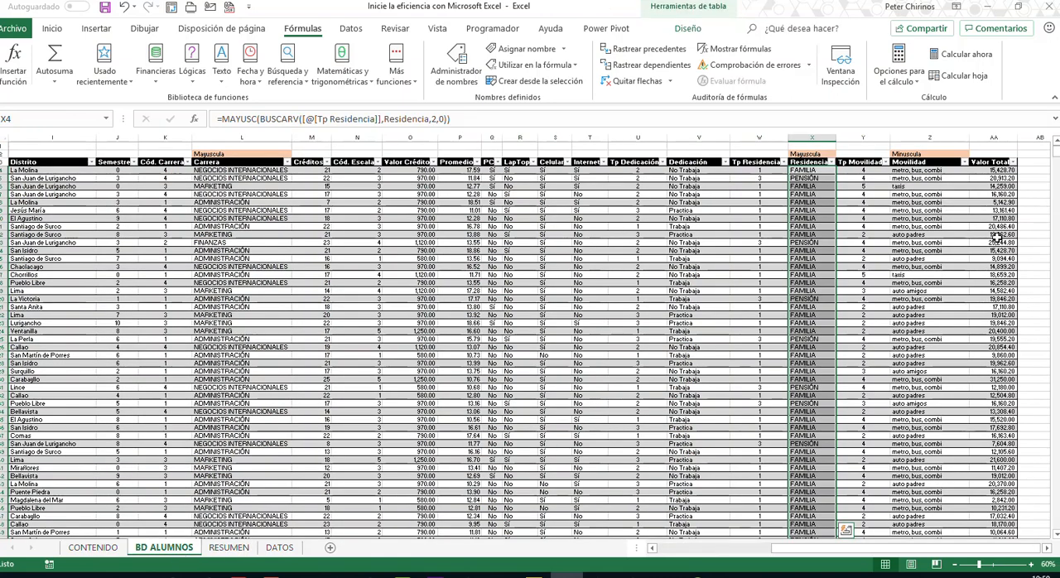
left_click_drag(998, 202, 999, 363)
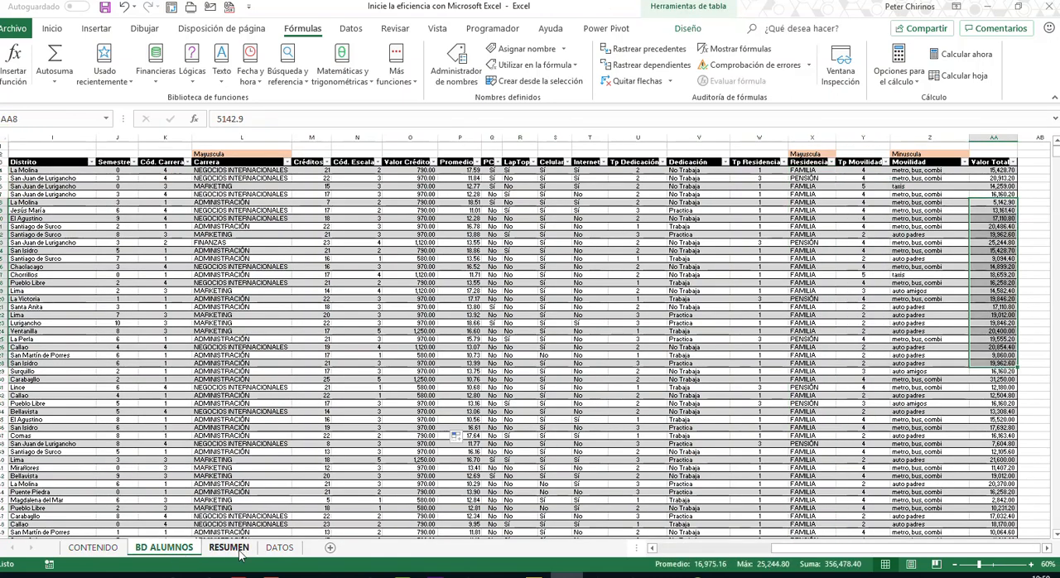
left_click(228, 548)
left_click(583, 195)
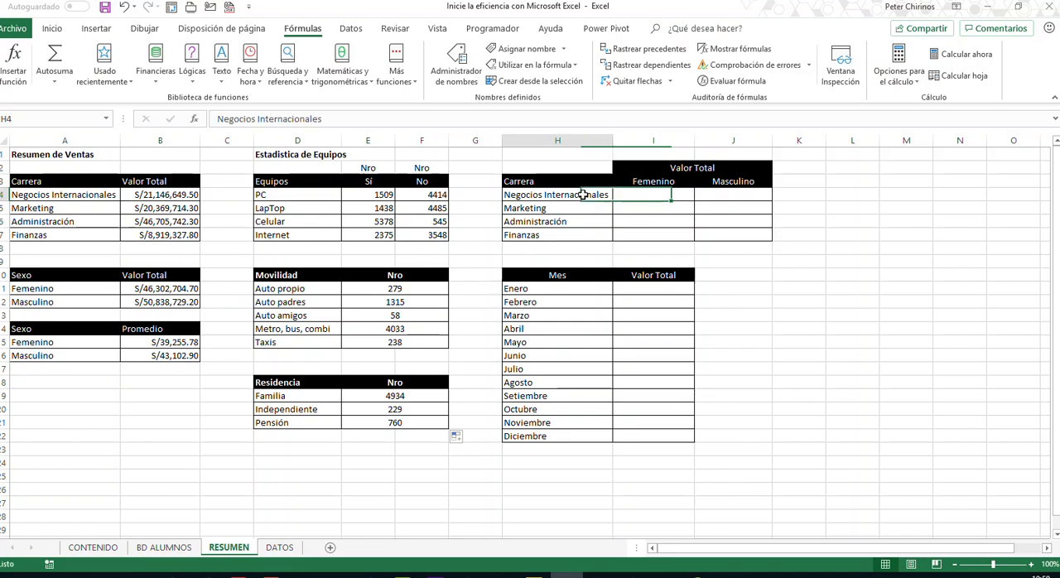
left_click(659, 181)
left_click(659, 194)
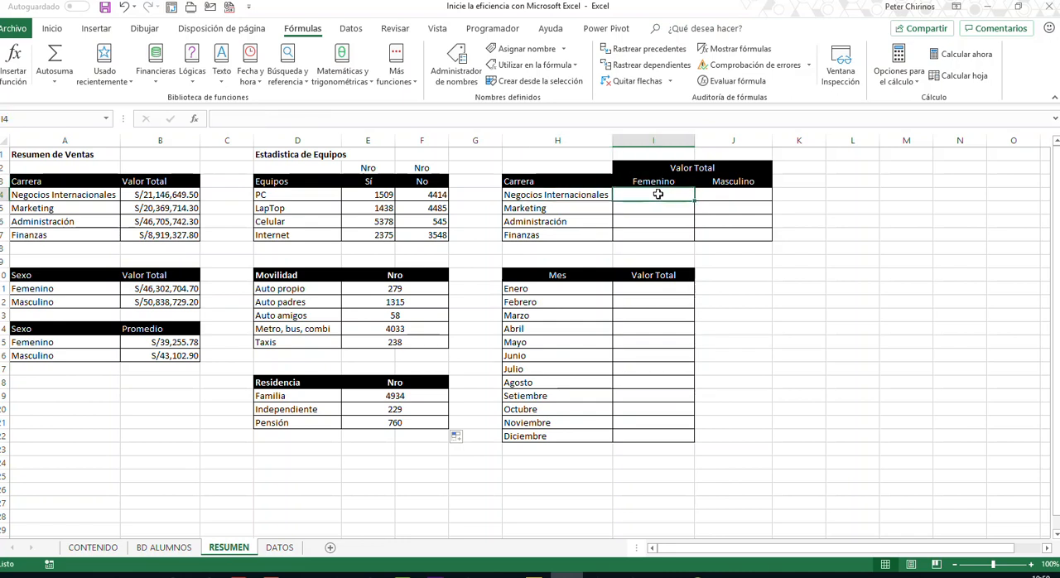
- Name the Carrera column data from L4 down in BD ALUMNOS as BD_CARRERAS, and return to the RESUMEN sheet
left_click(167, 549)
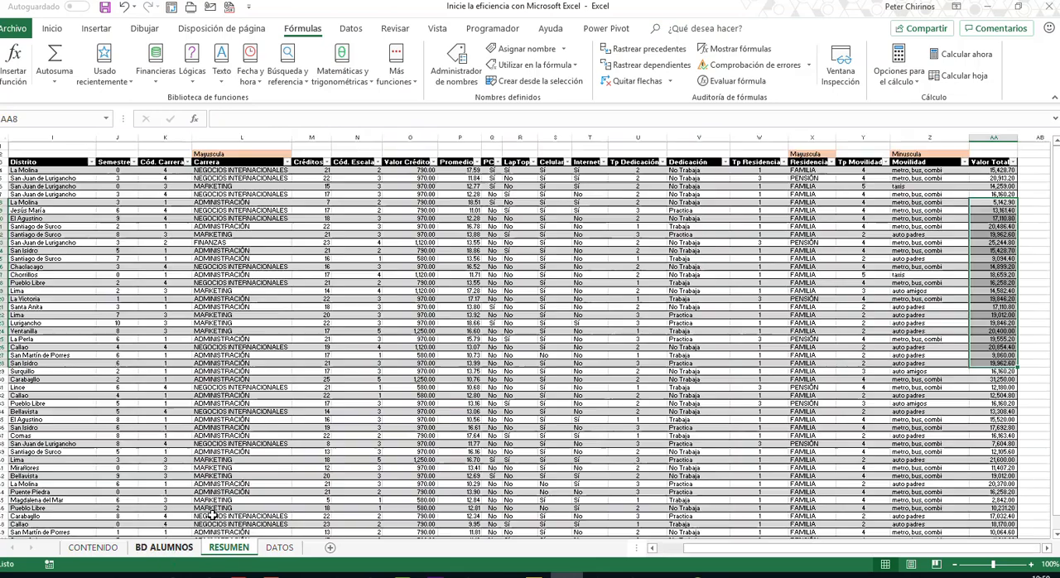
left_click(237, 171)
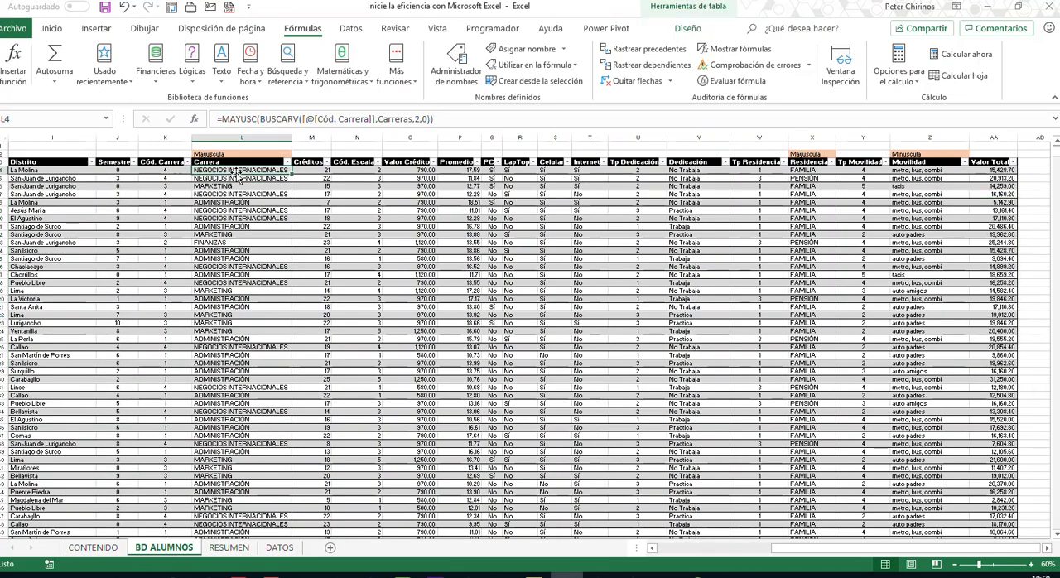
key("ctrl+shift+Down")
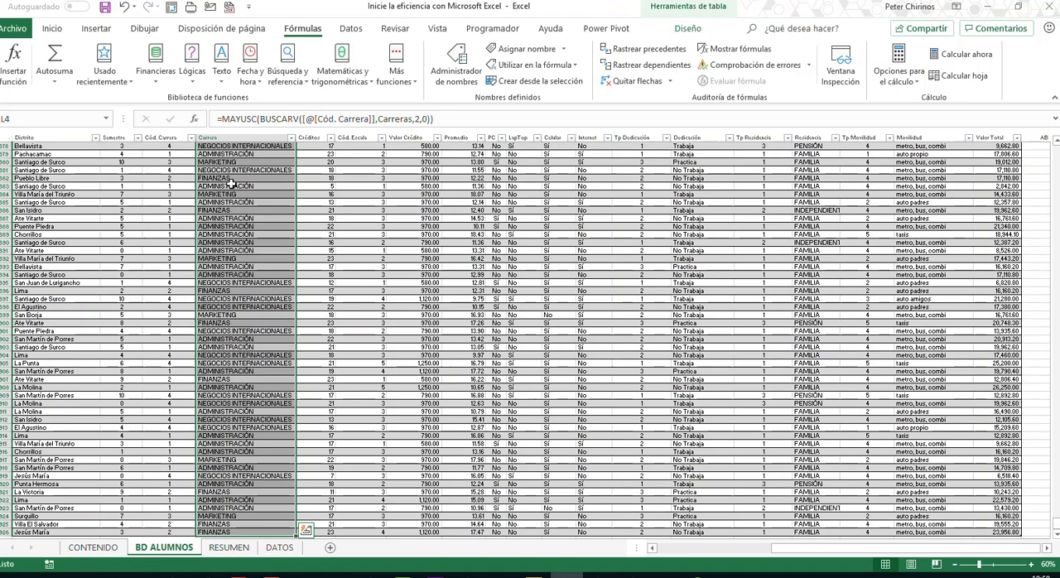
left_click(84, 117)
type("BD_CARRERAS")
key("Return")
left_click(284, 548)
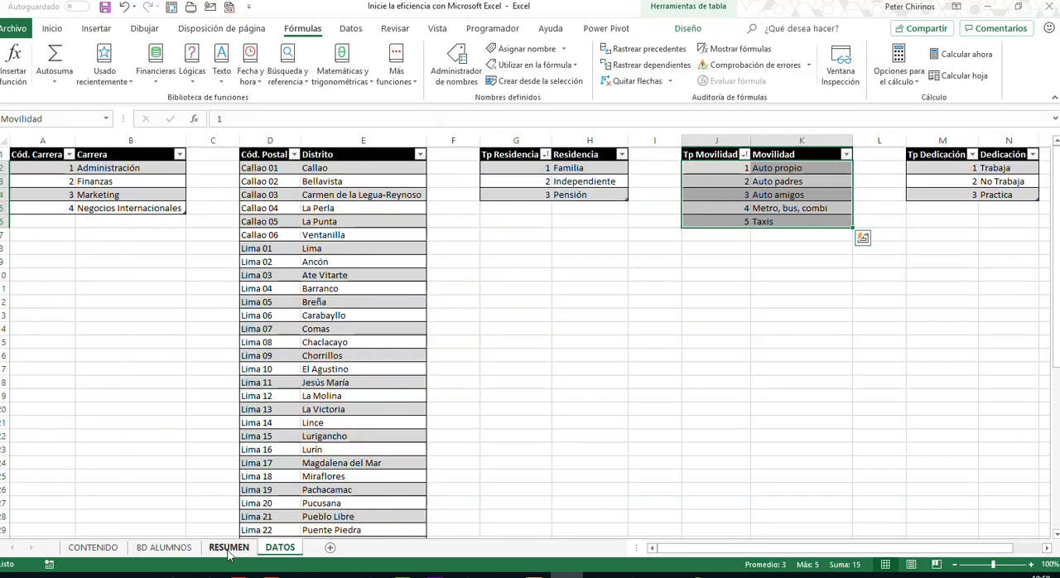
left_click(229, 547)
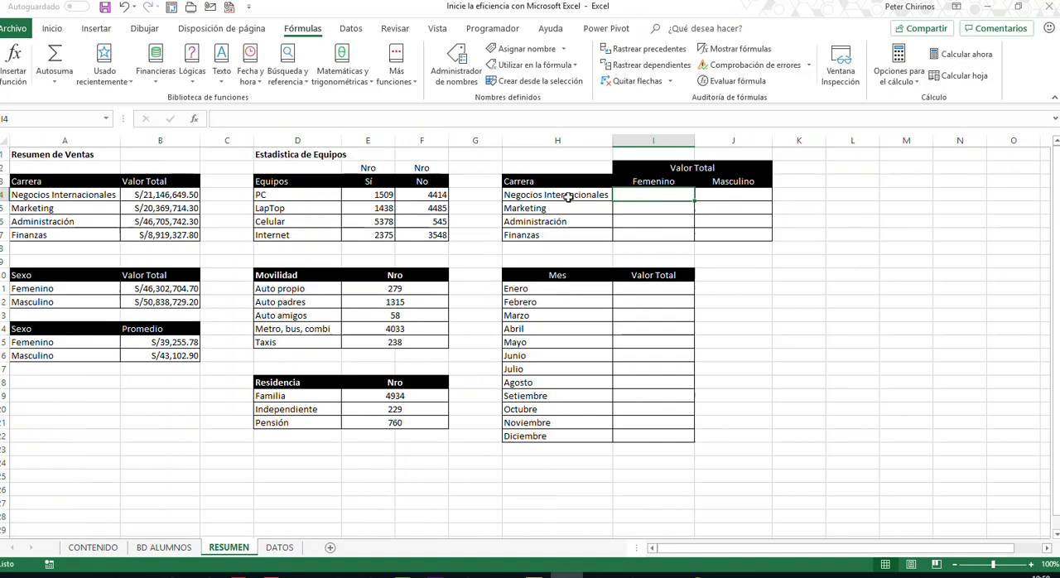
- Check in BD ALUMNOS which cells the name TOTAL covers against the Valor Total data from AA4 down, and return to RESUMEN
left_click(164, 547)
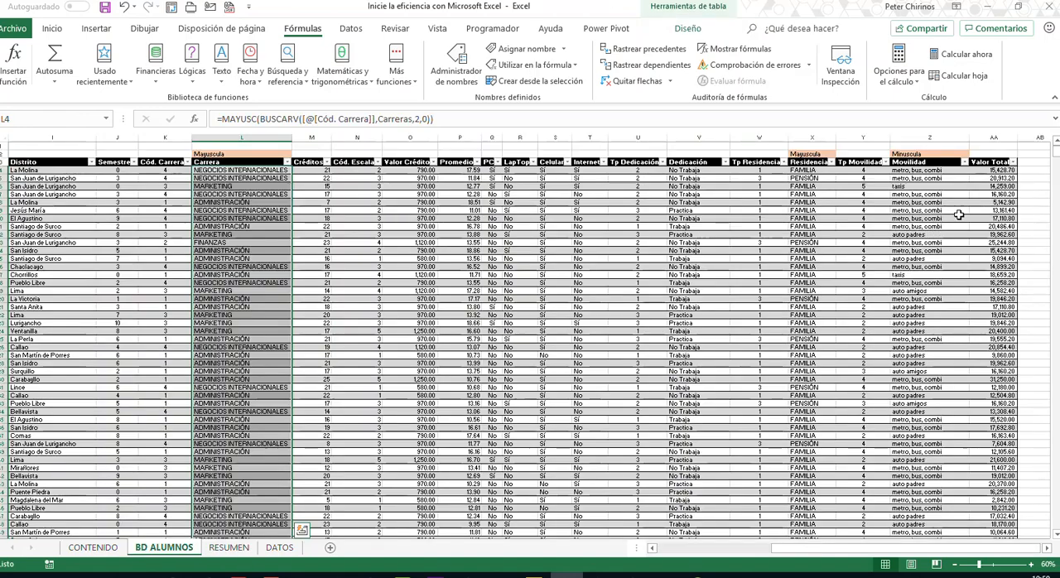
left_click(990, 169)
key("ctrl+shift+Down")
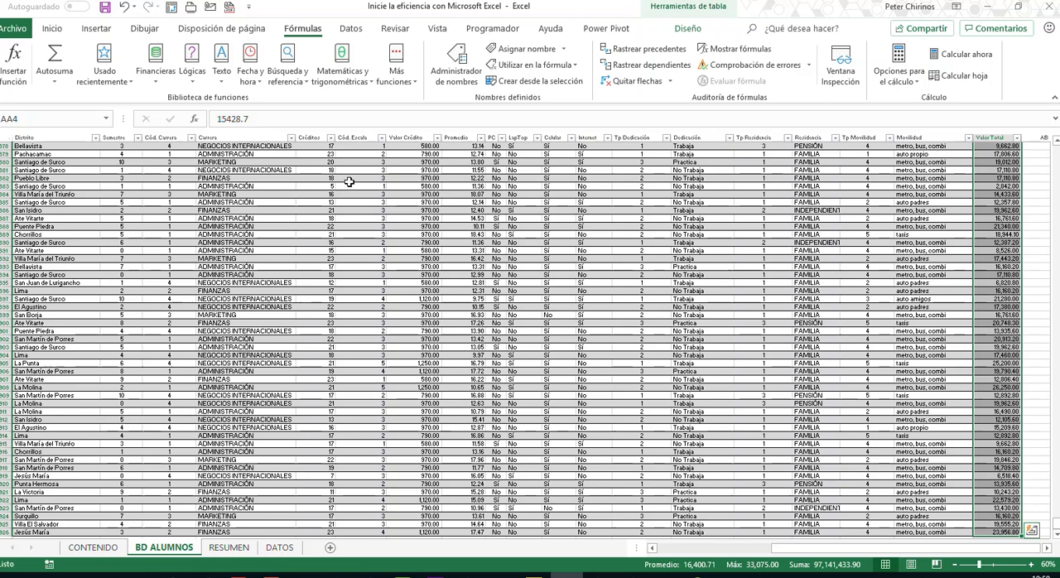
left_click(106, 119)
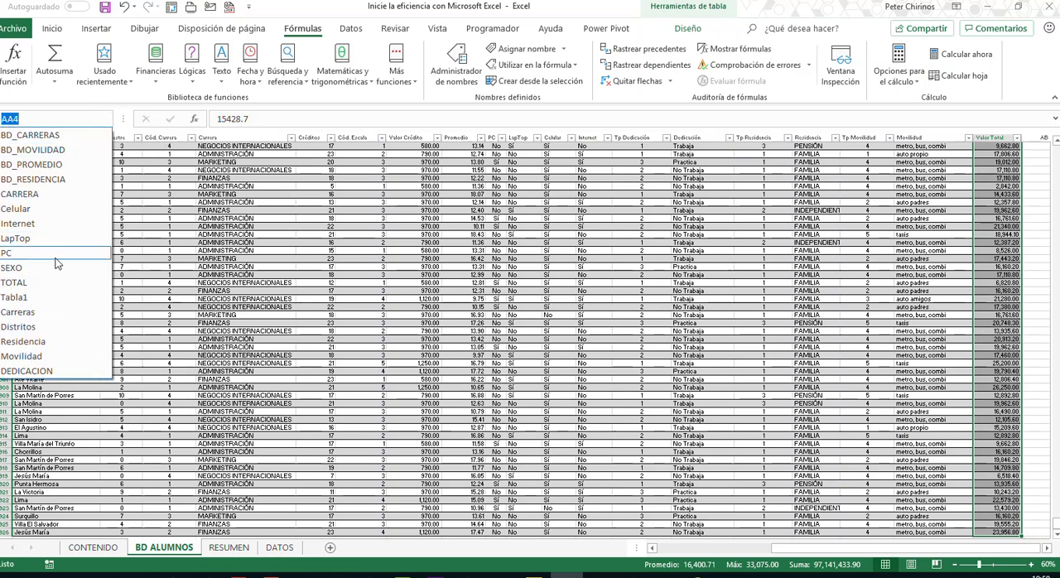
left_click(58, 284)
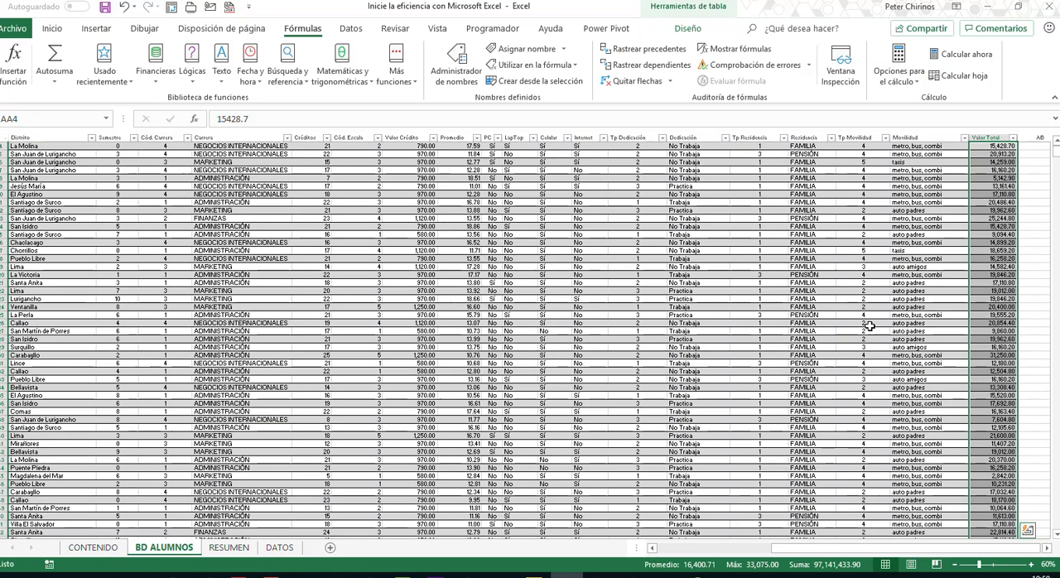
left_click(229, 548)
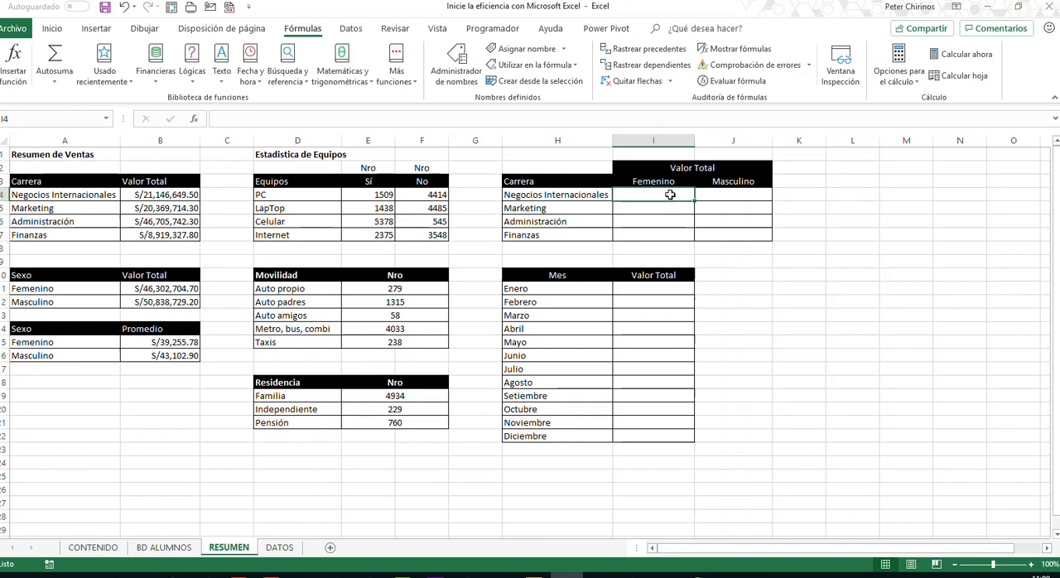
- Start a SUMAR.SI.CONJUNTO formula in I4 for Negocios Internacionales and Femenino, with TOTAL as the sum range
type("=SUMA(")
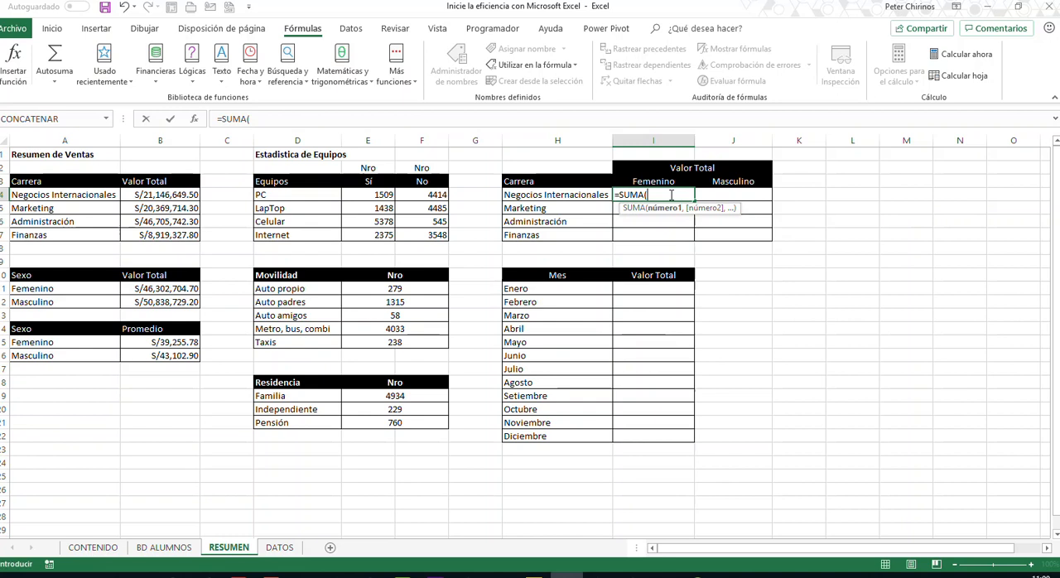
key("BackSpace")
key("Down")
key("Down")
key("Down")
key("Down")
key("Down")
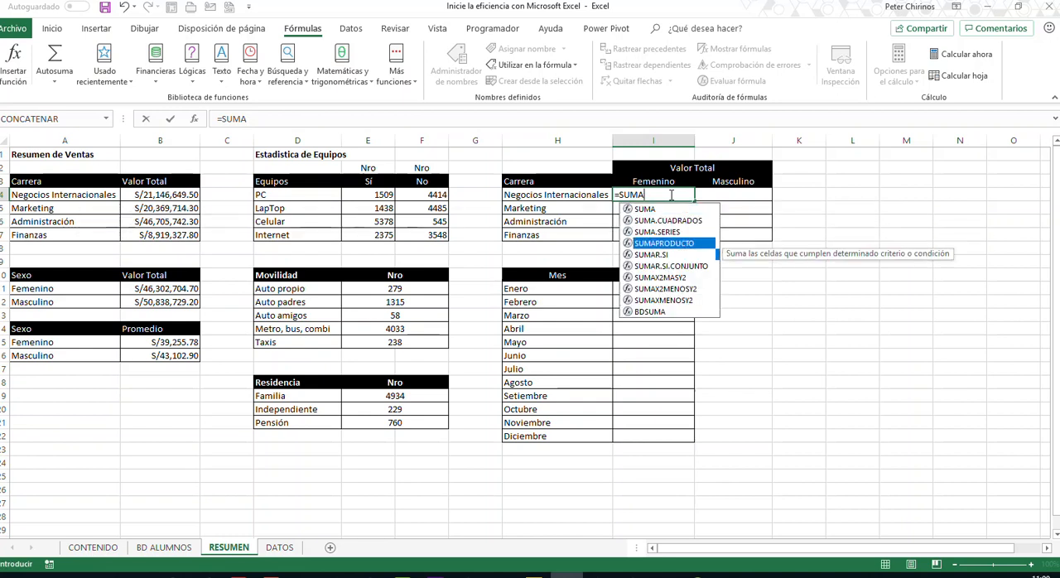
key("Tab")
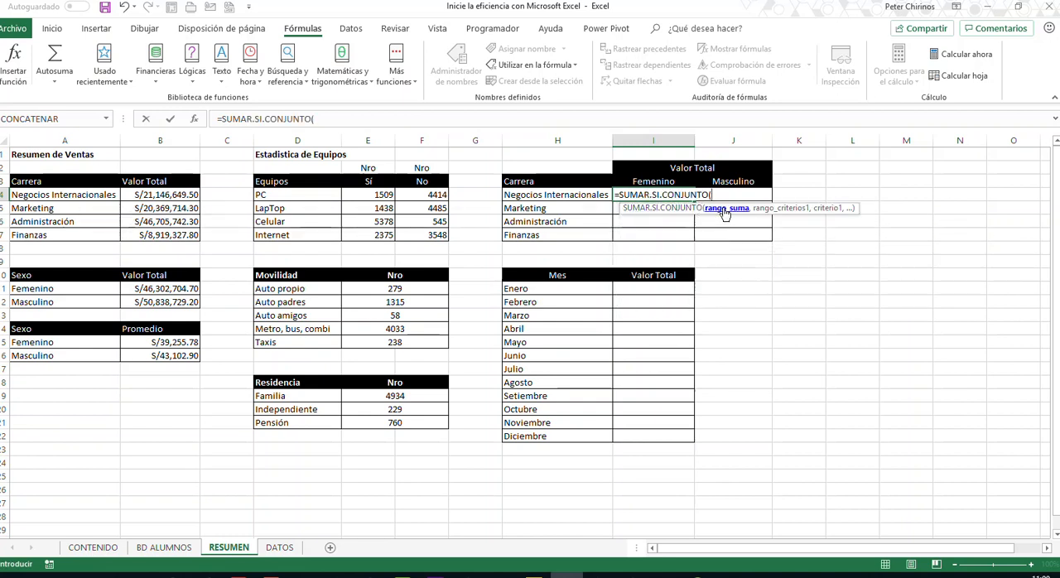
type("TOTAL")
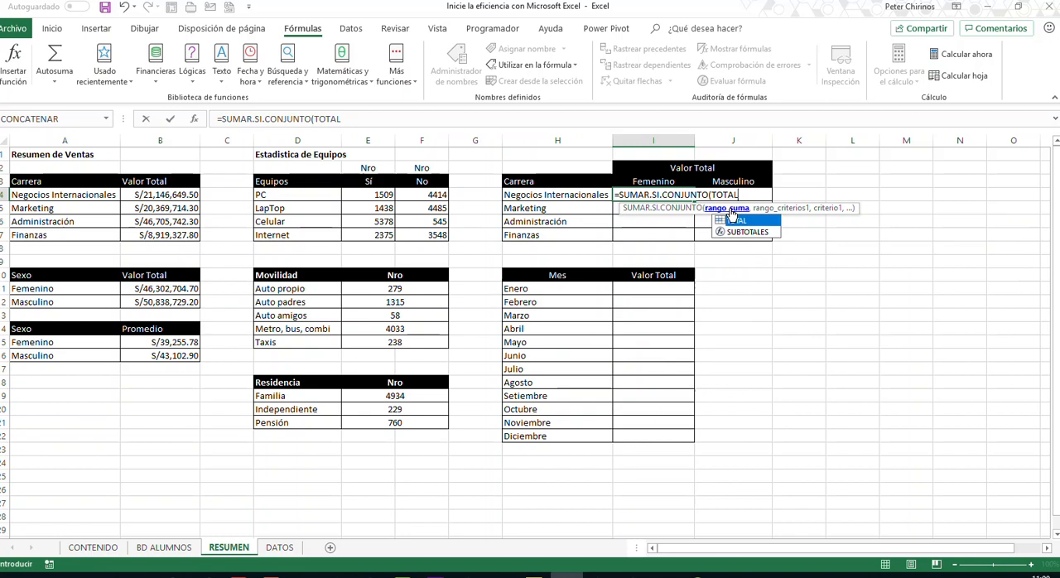
type(",")
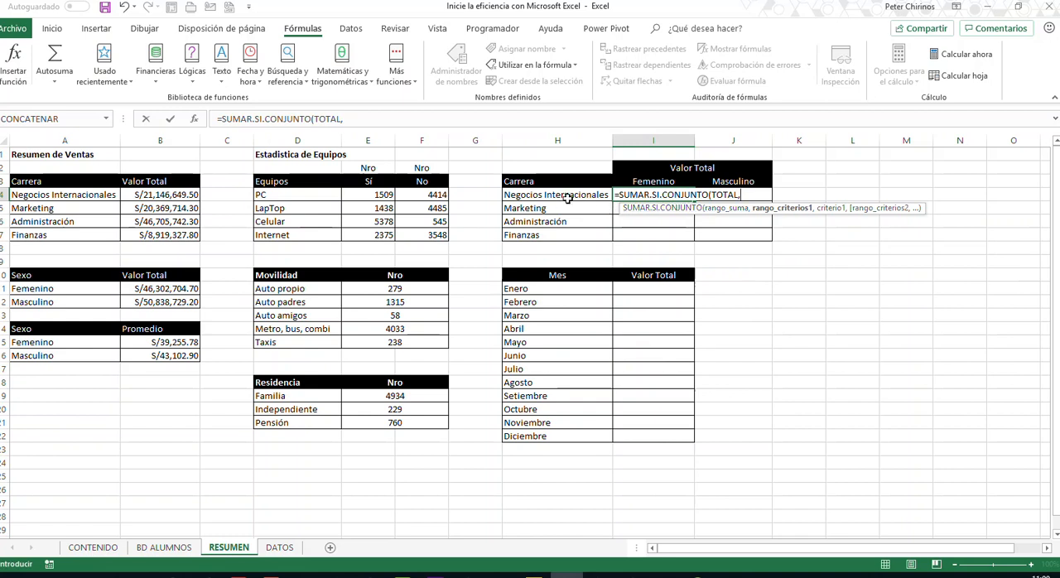
- Add BD_CARRERAS with criterion H4 to the I4 formula, followed by SEXO as the second criteria range
type("CAR")
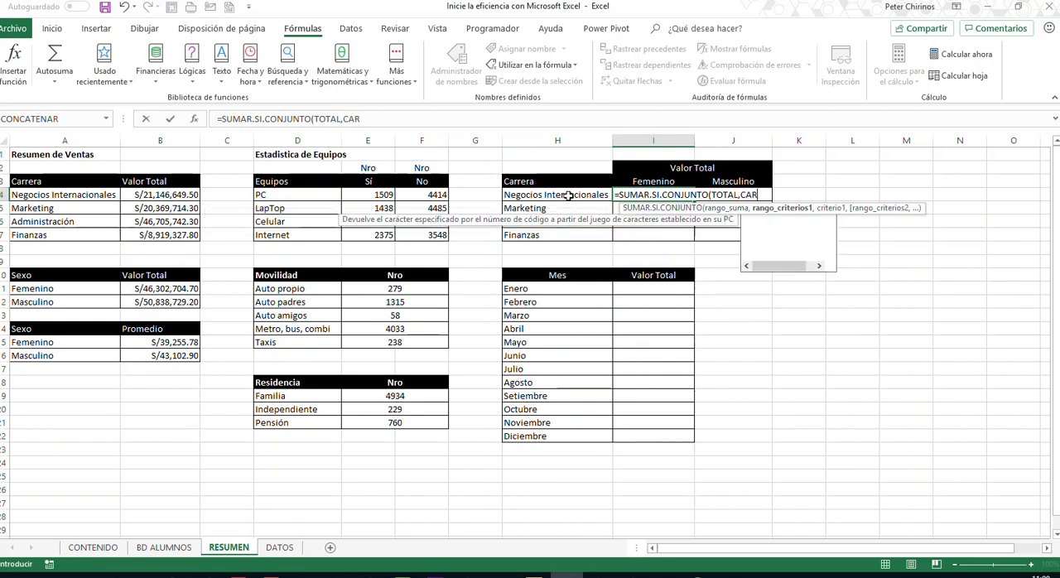
key("Down")
key("Down")
key("Down")
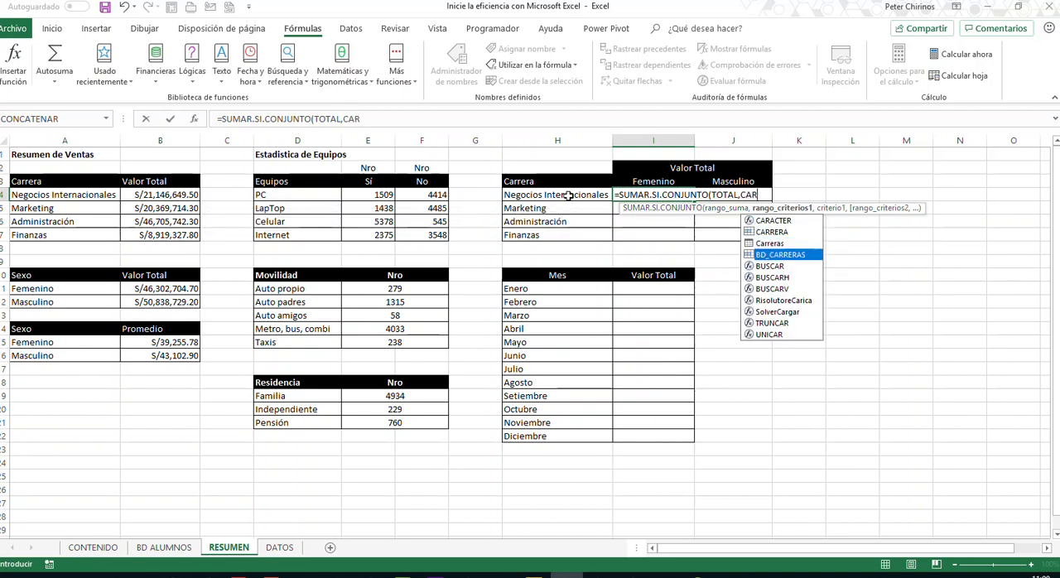
key("Tab")
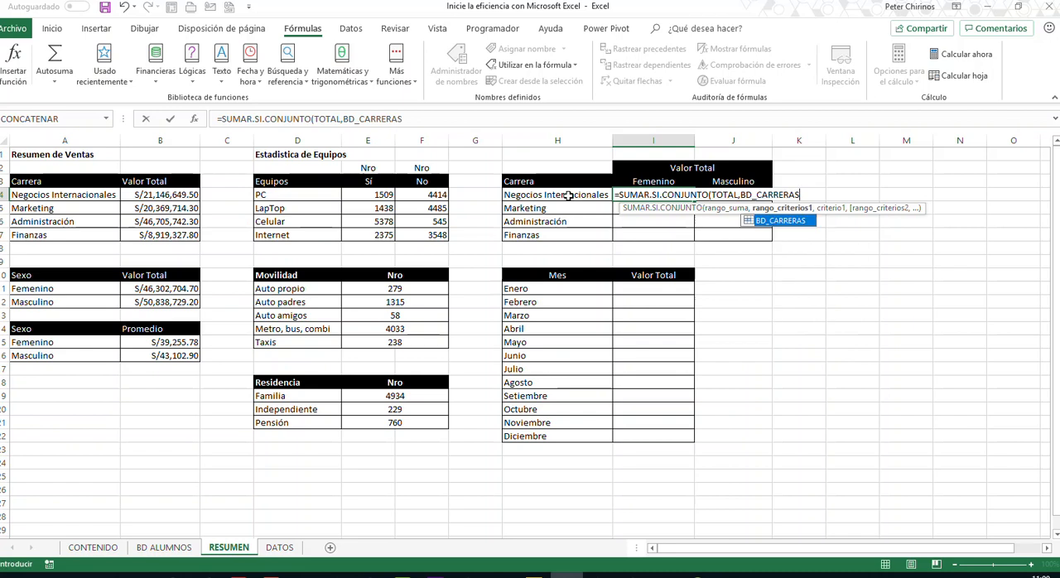
type(",")
left_click(569, 196)
type(",")
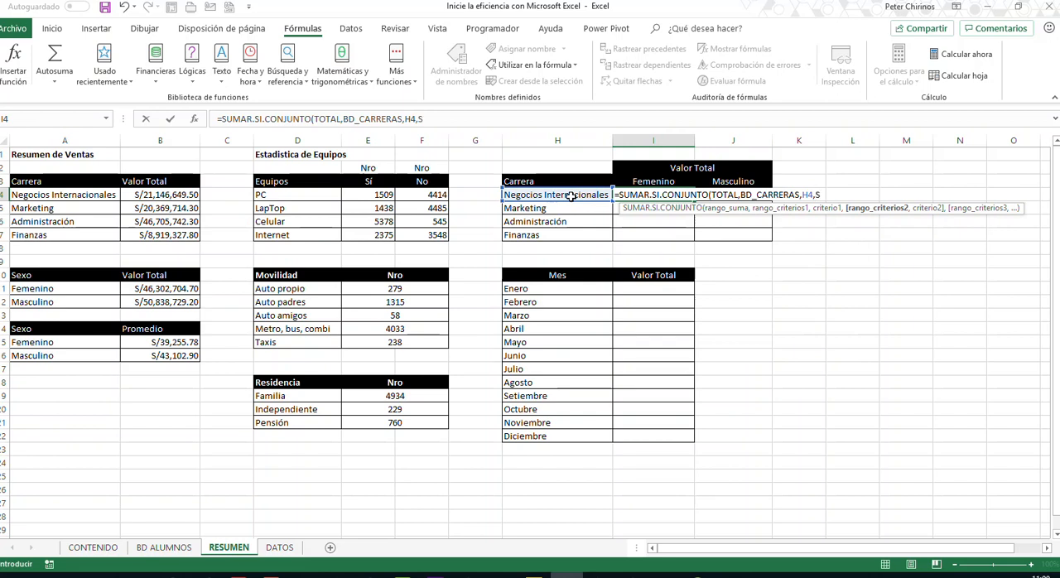
type("SEXO")
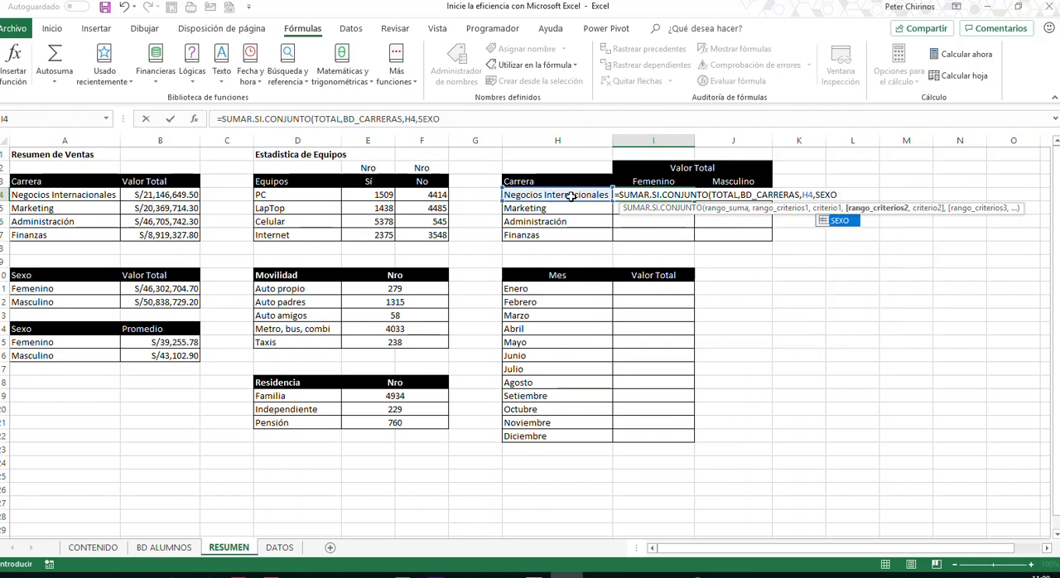
type(",")
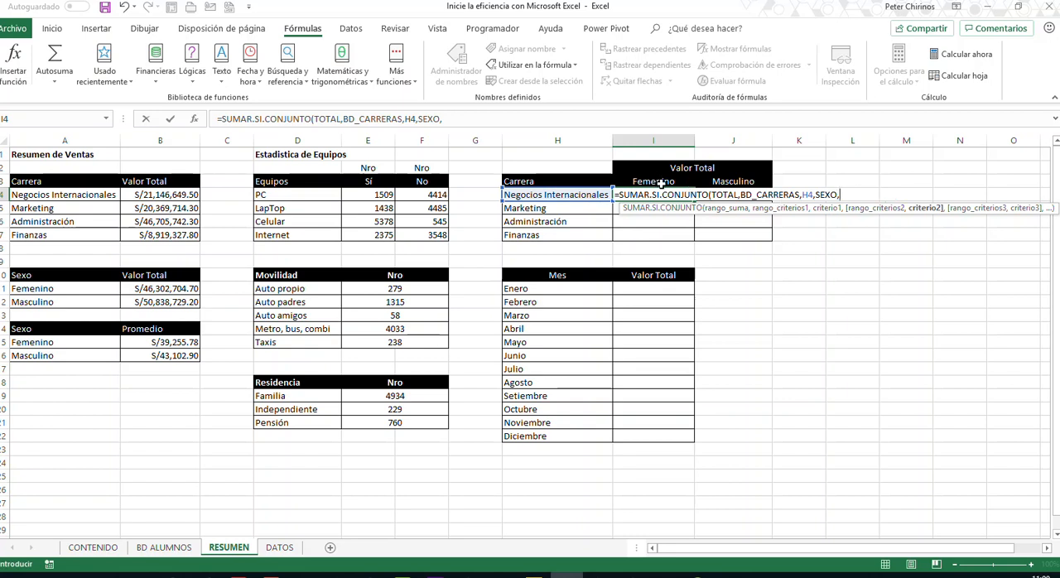
- Complete the second criterion of the I4 formula with SI(I3="Femenino","F","M") and close both functions
type("SI(")
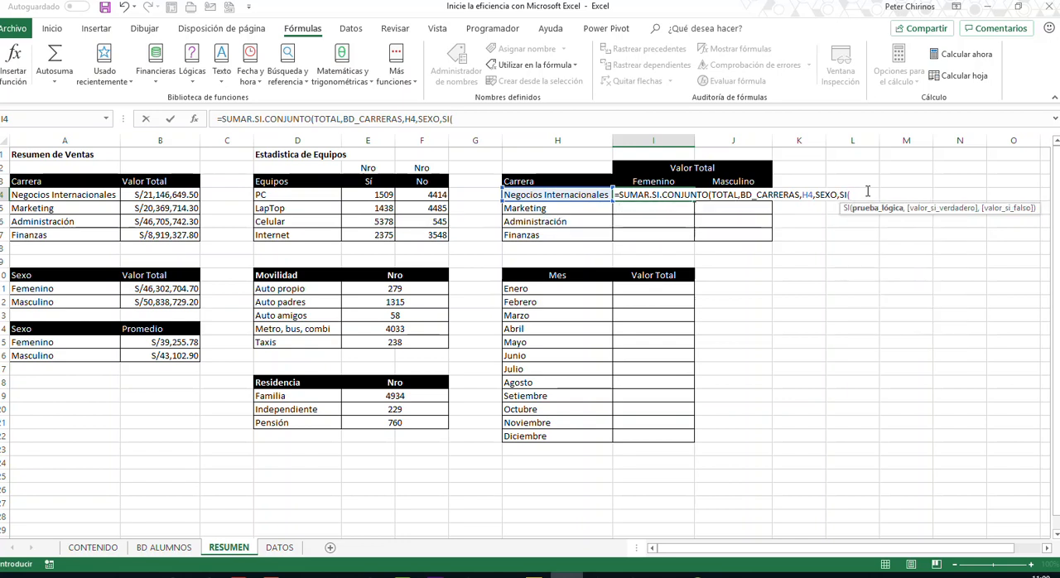
left_click(656, 180)
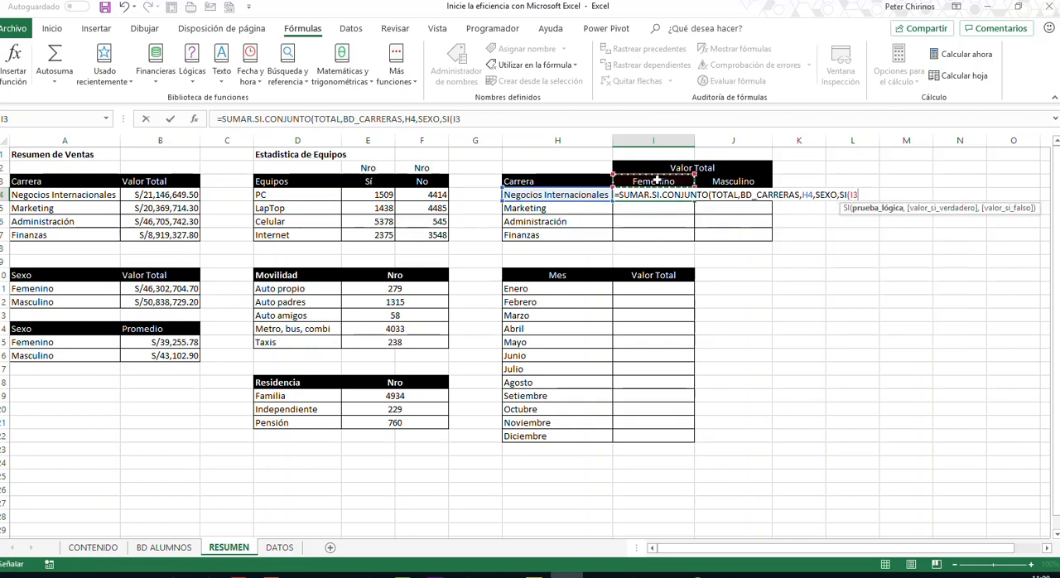
type("=\"")
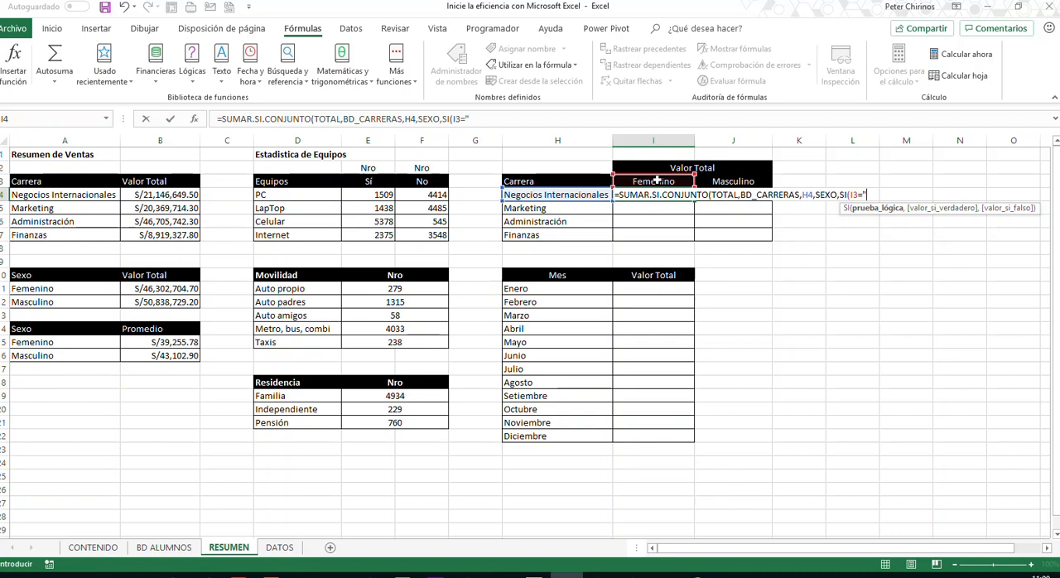
type("Fe,")
type("m")
type("enino")
type("\",")
type("\"F\"")
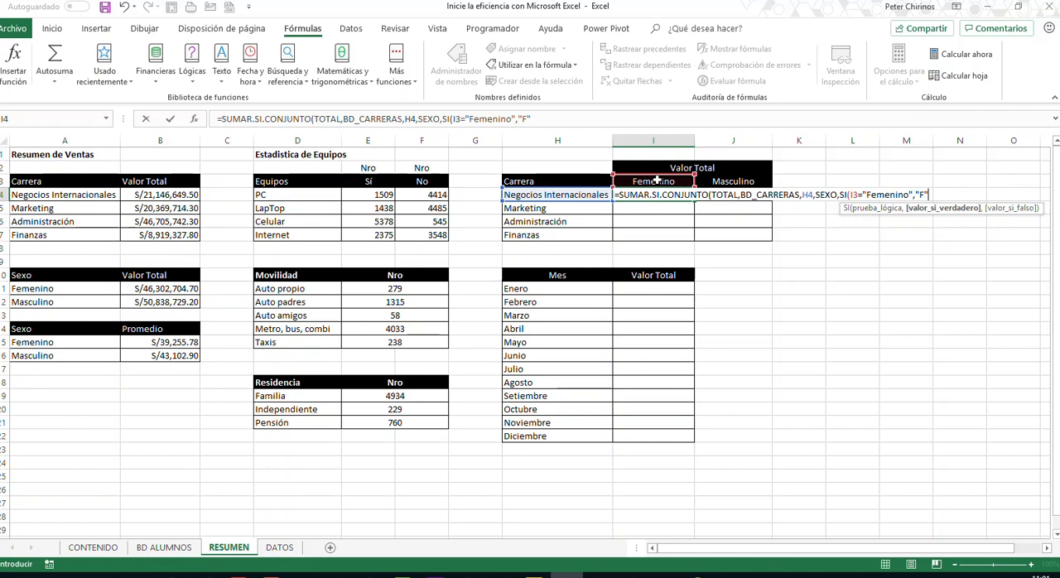
type(",\"M\"")
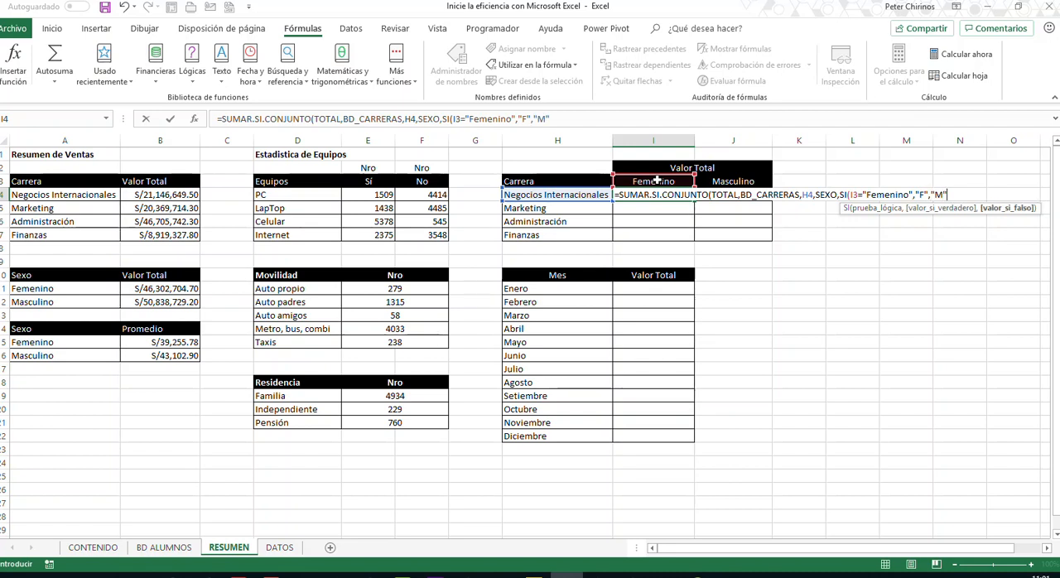
type(")")
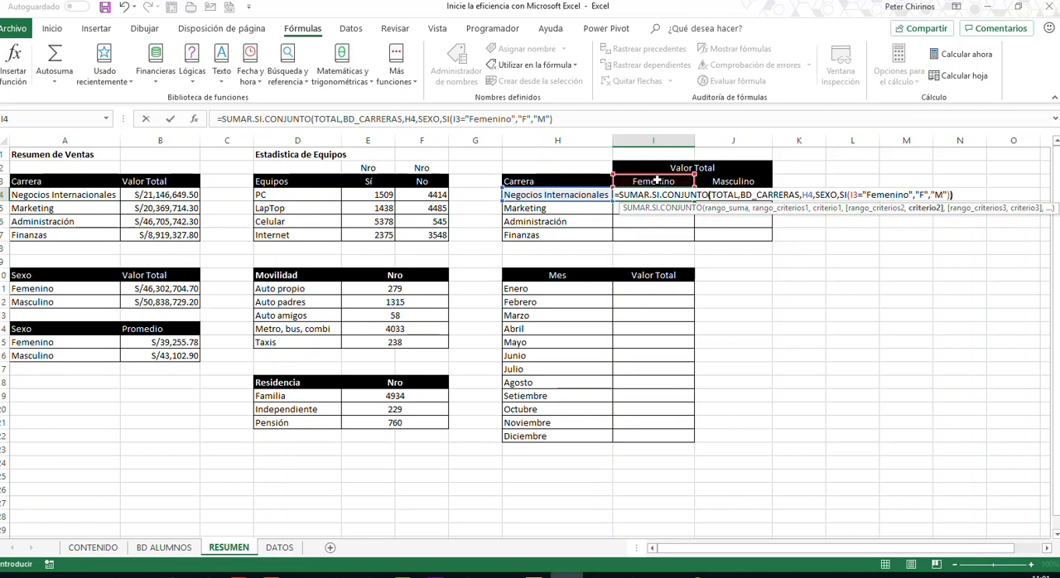
type(")")
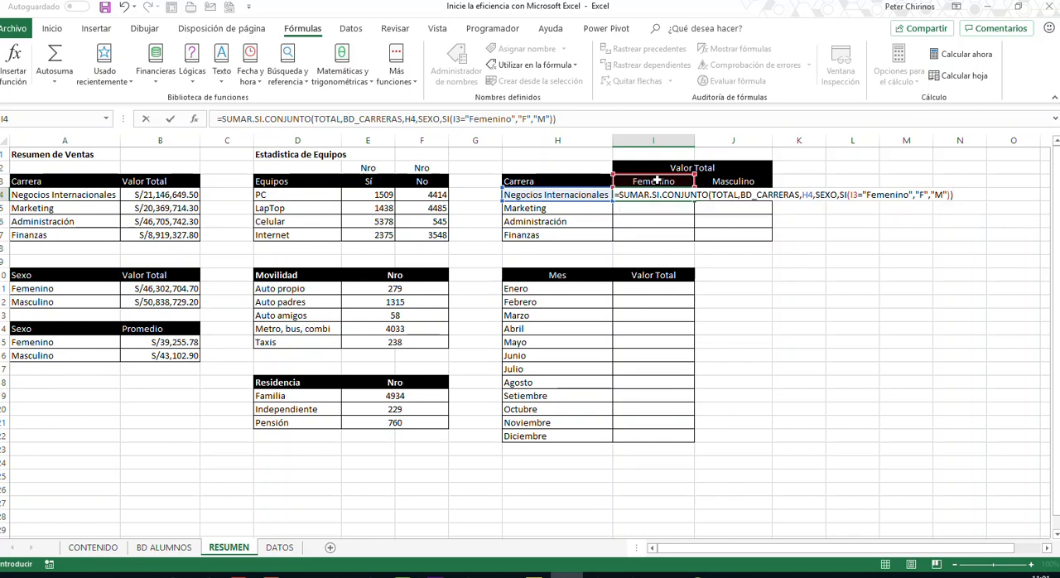
- Make the I3 reference absolute in the I4 formula and enter the formula
left_click(855, 197)
key("F4")
key("Return")
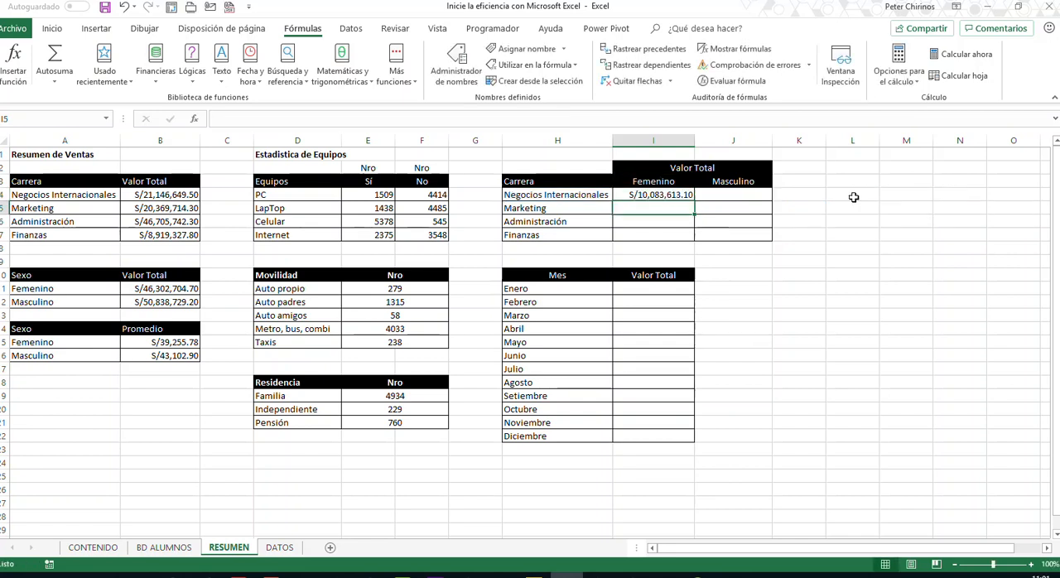
- Fill the I4 formula down through I7 to total Femenino for the remaining carreras
left_click(677, 196)
left_click_drag(693, 200, 692, 238)
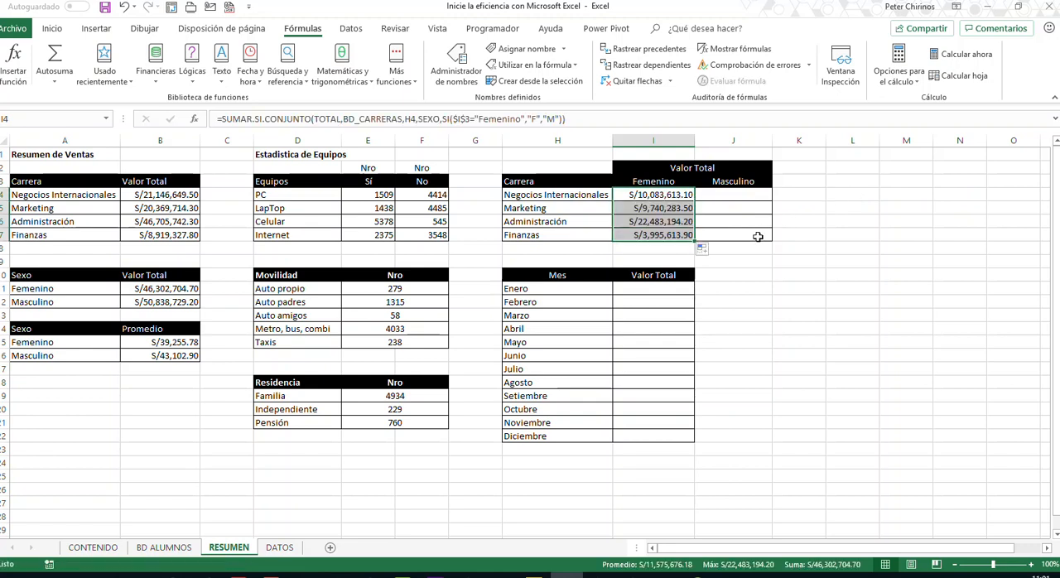
left_click(879, 240)
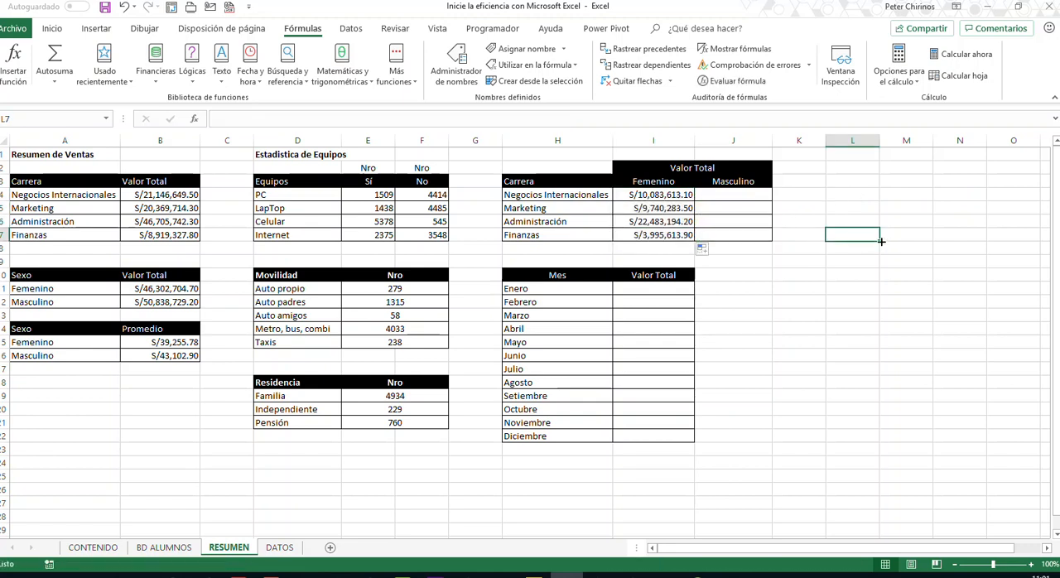
- Start a SUMAR.SI.CONJUNTO formula in J4 for Negocios Internacionales and Masculino, with TOTAL as the sum range
left_click(741, 194)
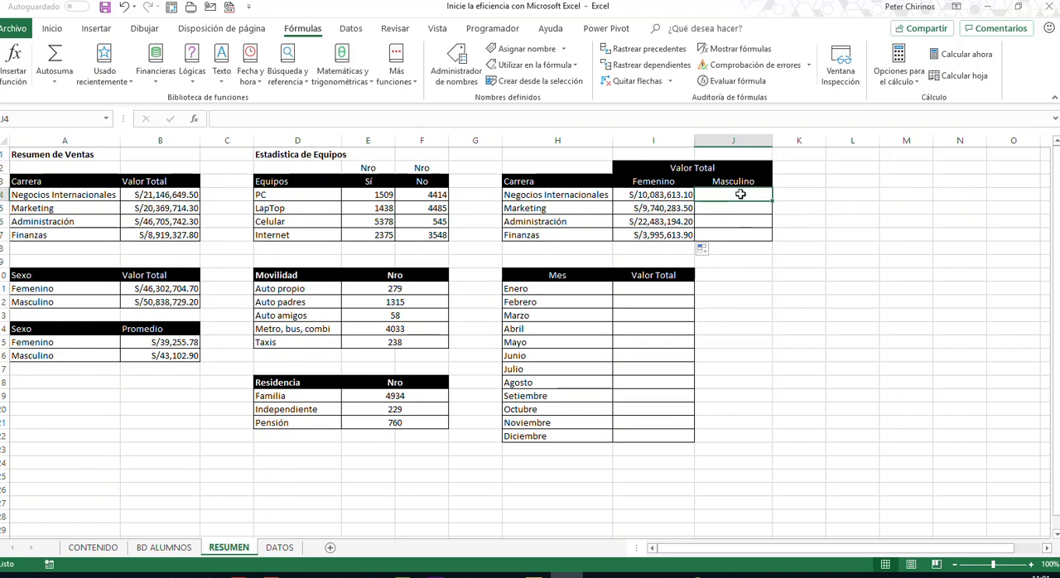
type("=SUMA(")
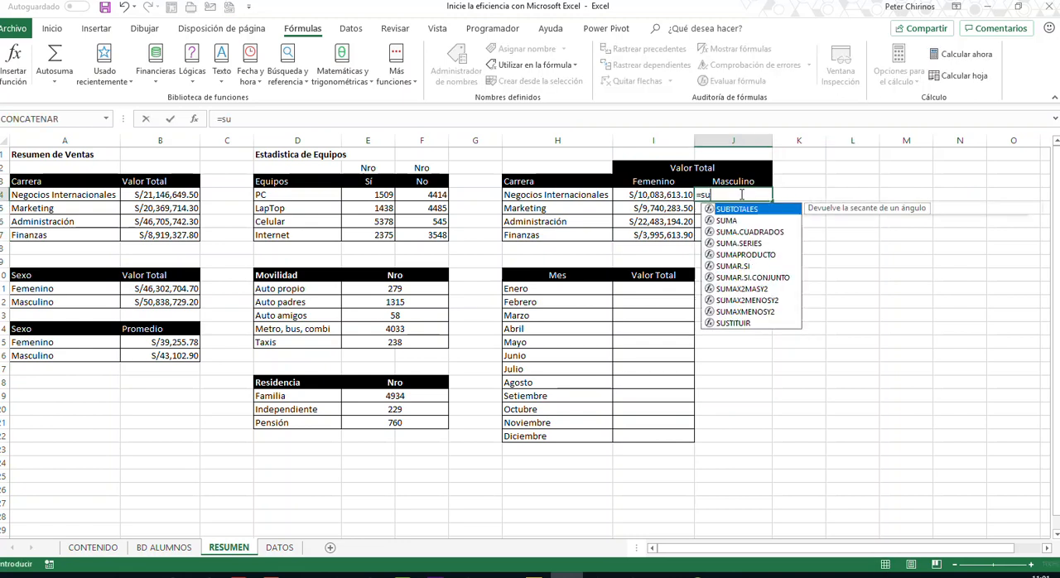
key("BackSpace")
key("Down")
key("Down")
key("Down")
key("Down")
key("Down")
key("Tab")
type("t")
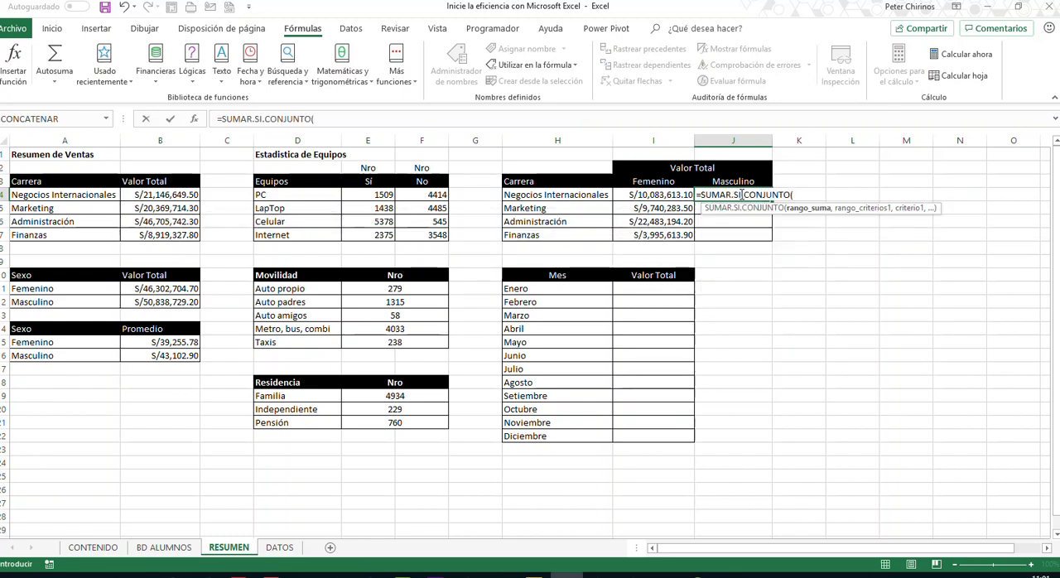
type("otal")
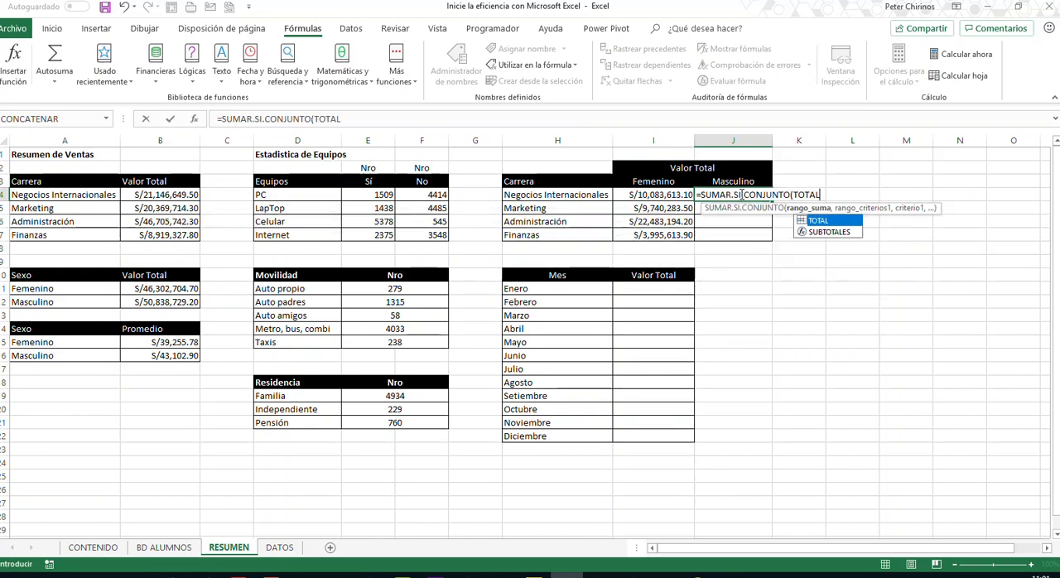
type(",bd")
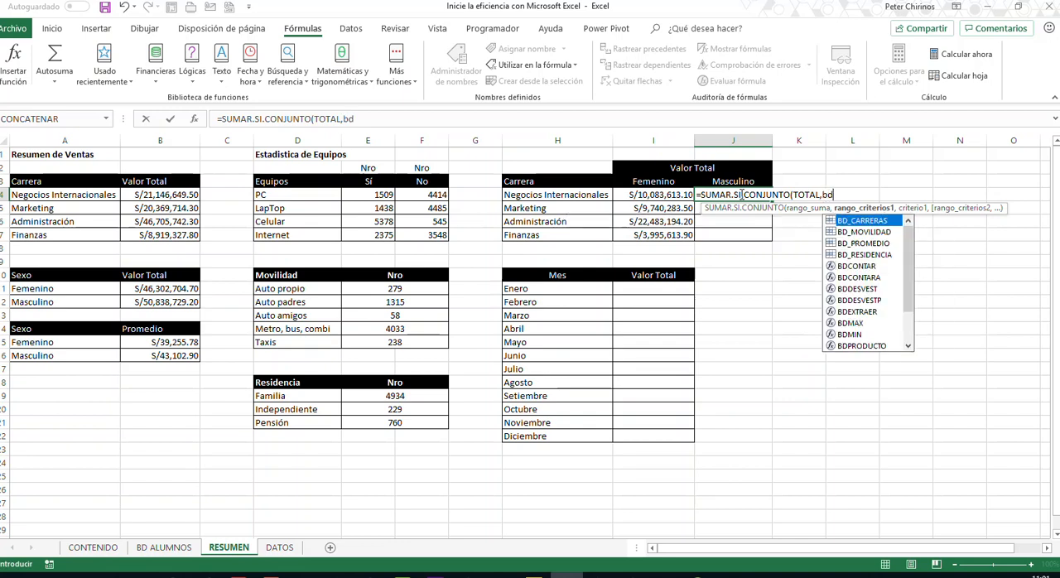
type("_")
- Add BD_CARRERAS as the first criteria range of the J4 formula, with H4 as its criterion
key("Down")
key("Down")
key("Up")
key("Up")
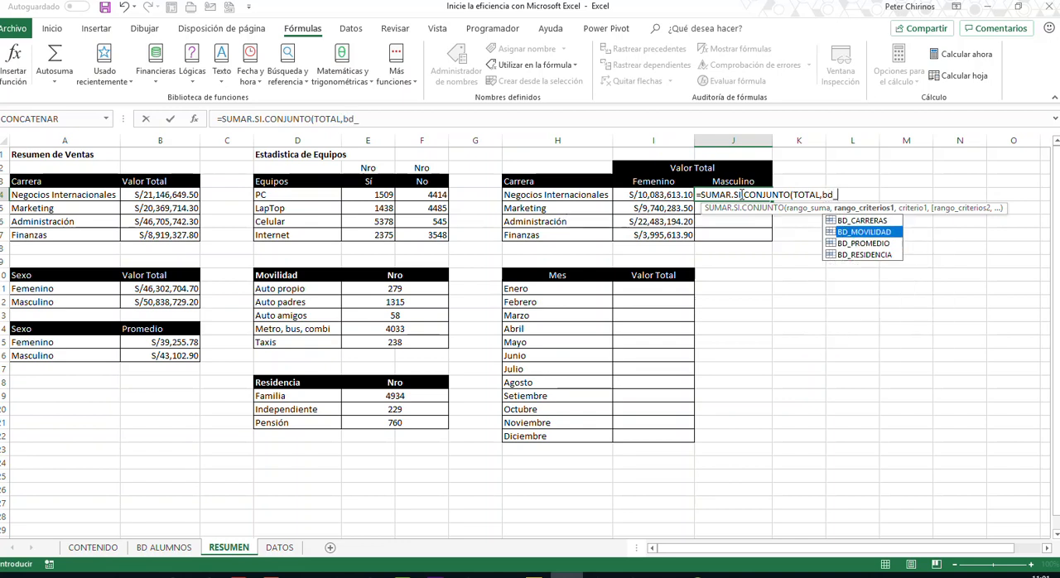
key("Tab")
type(",")
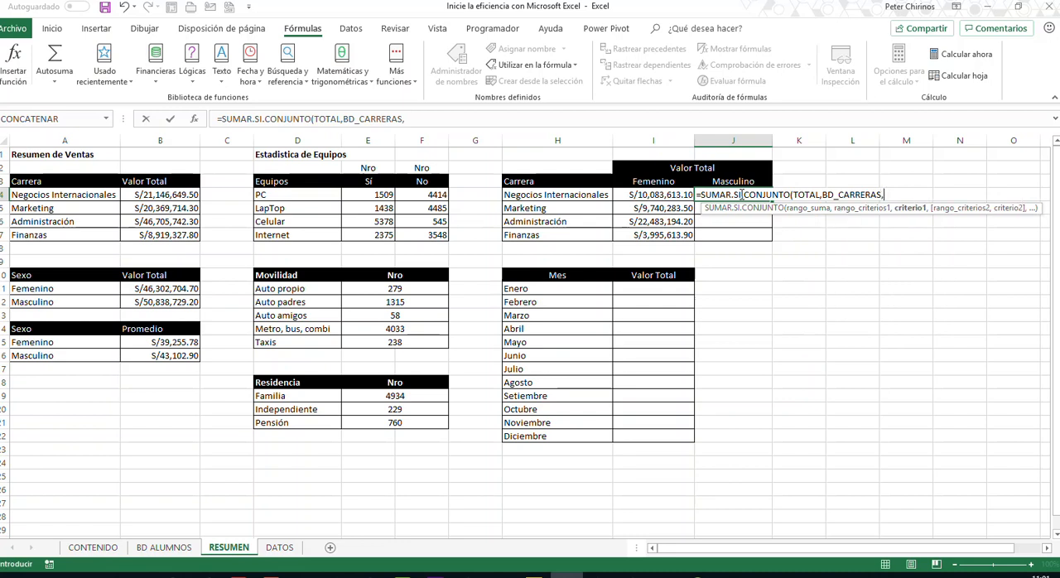
left_click(587, 195)
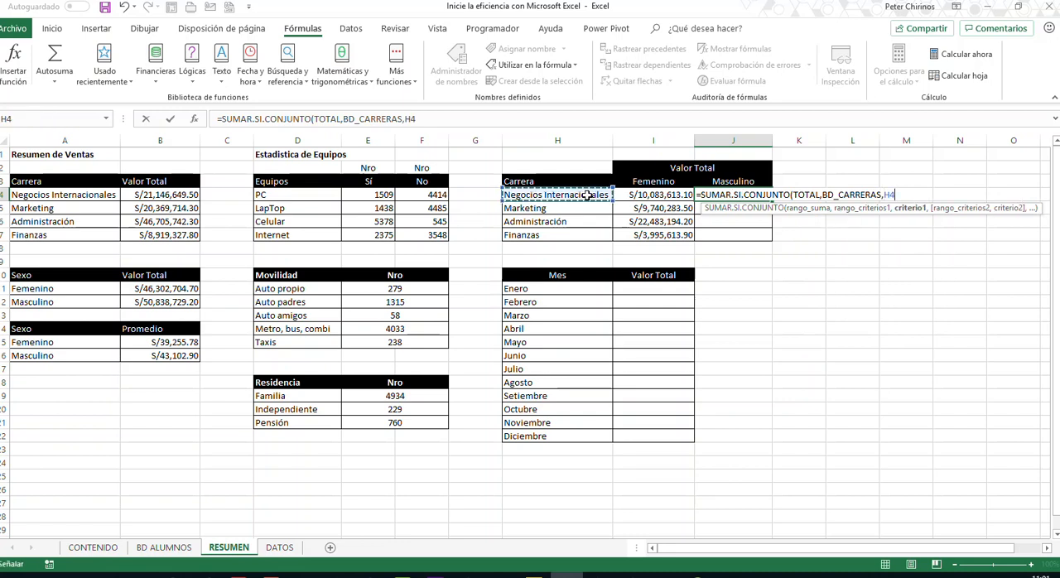
type(",")
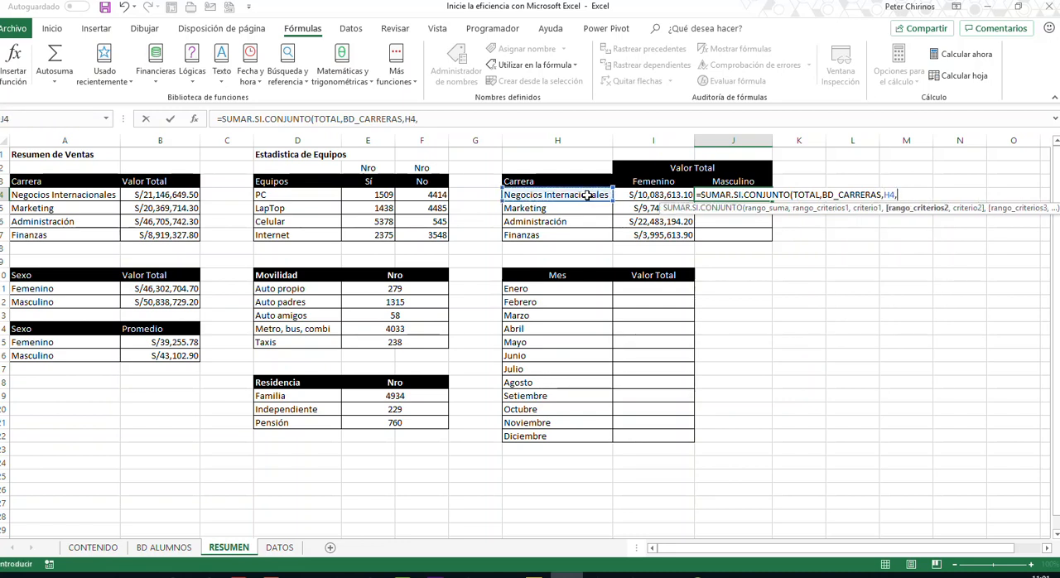
type("SEXO")
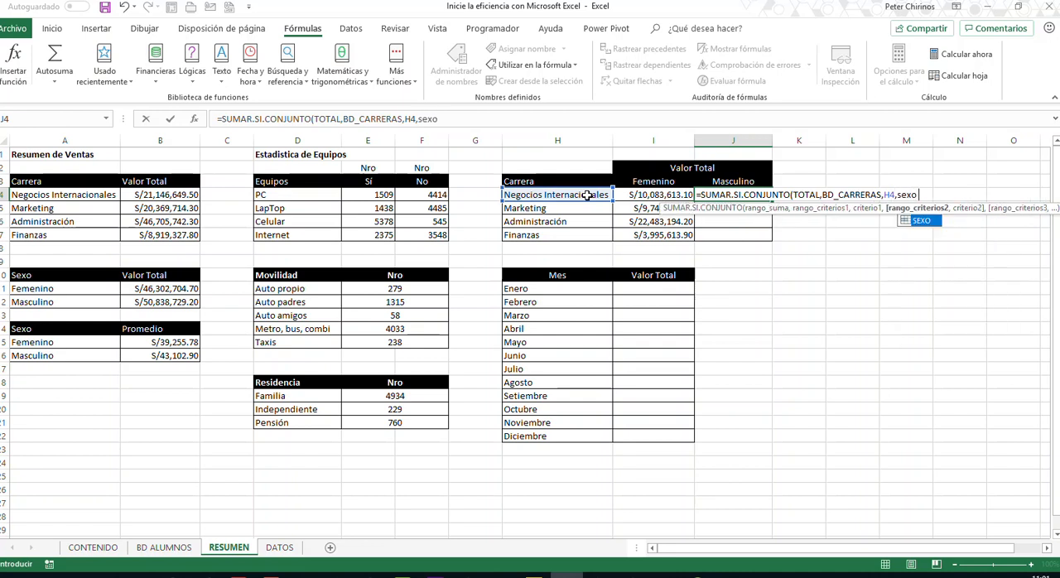
type(",")
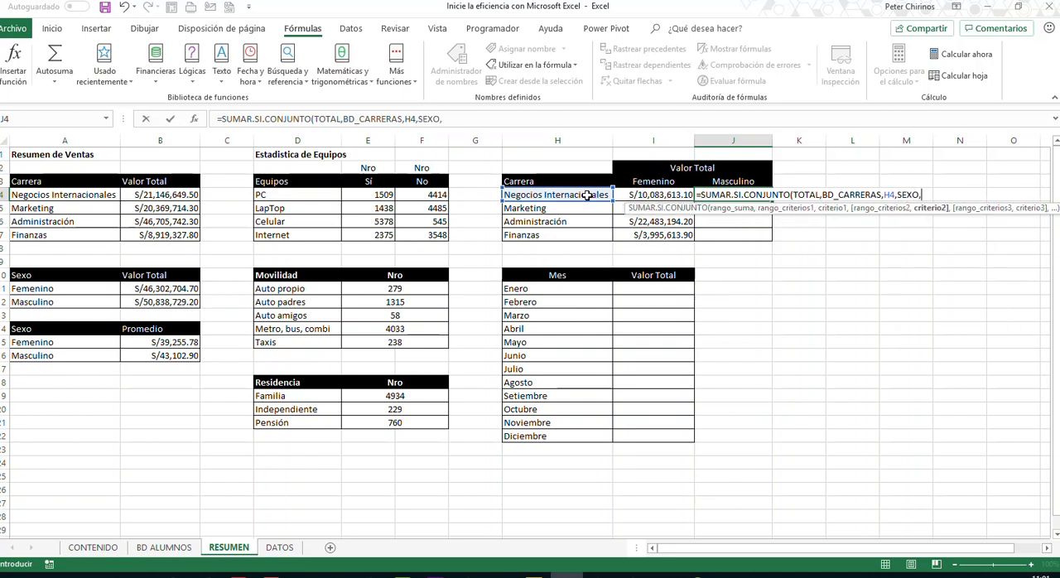
type("\"M\")")
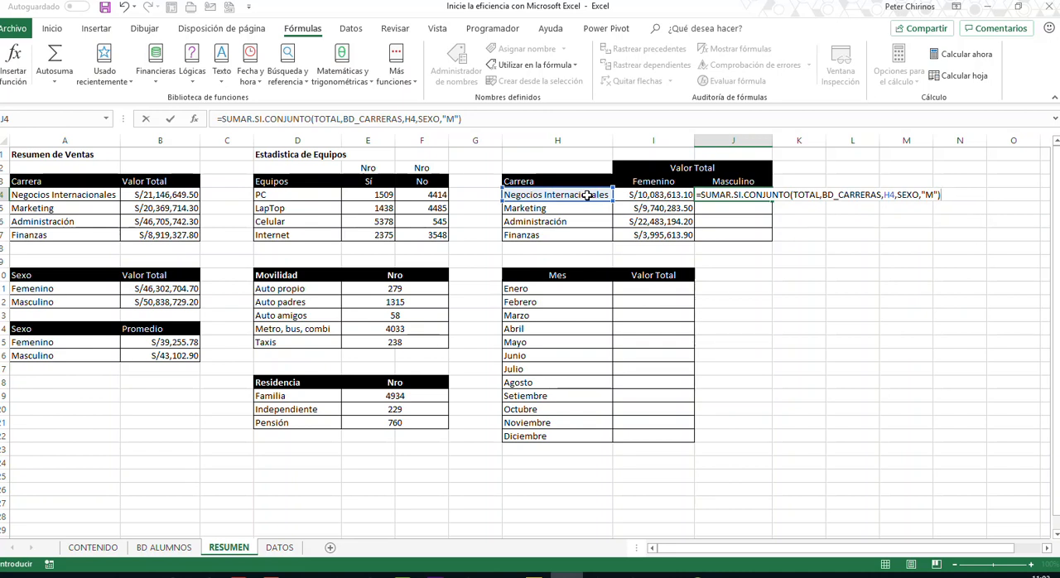
- Add SEXO with criterion "M" as the second condition of the J4 formula and enter it
key("Return")
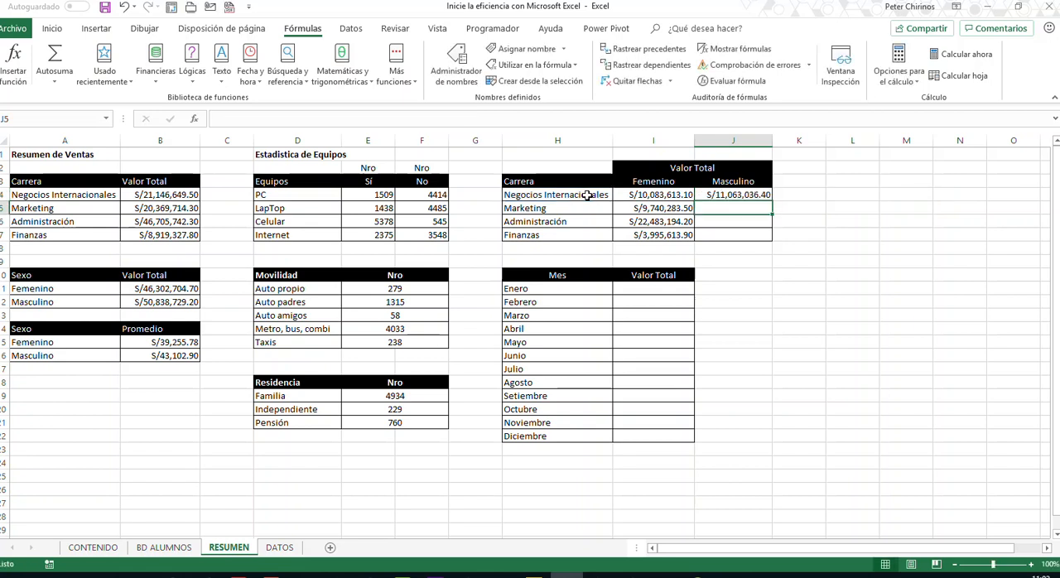
- Fill the J4 formula down through J7 to total Masculino for the remaining carreras
left_click(729, 194)
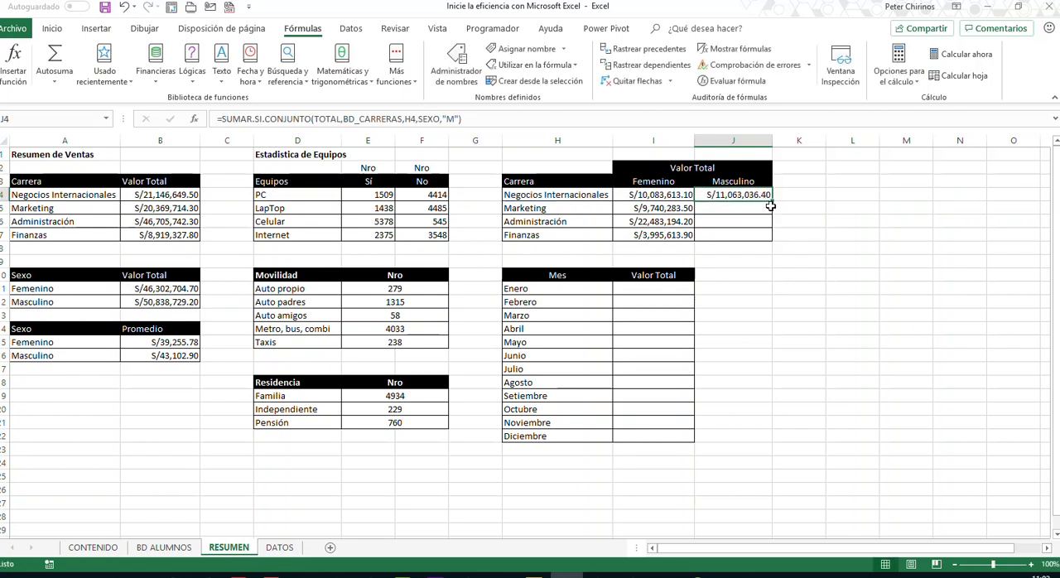
left_click_drag(772, 202, 783, 236)
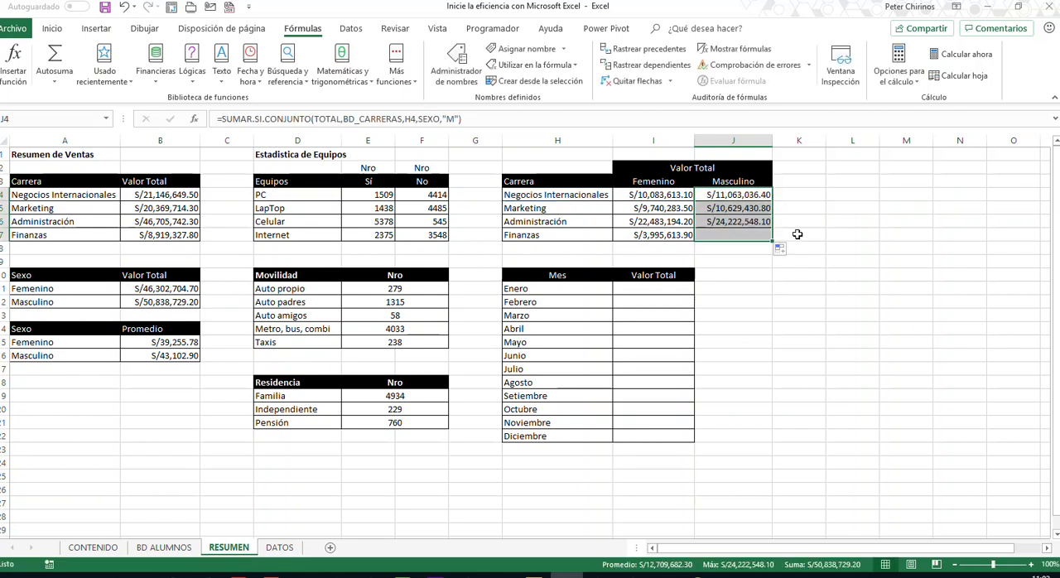
left_click(812, 232)
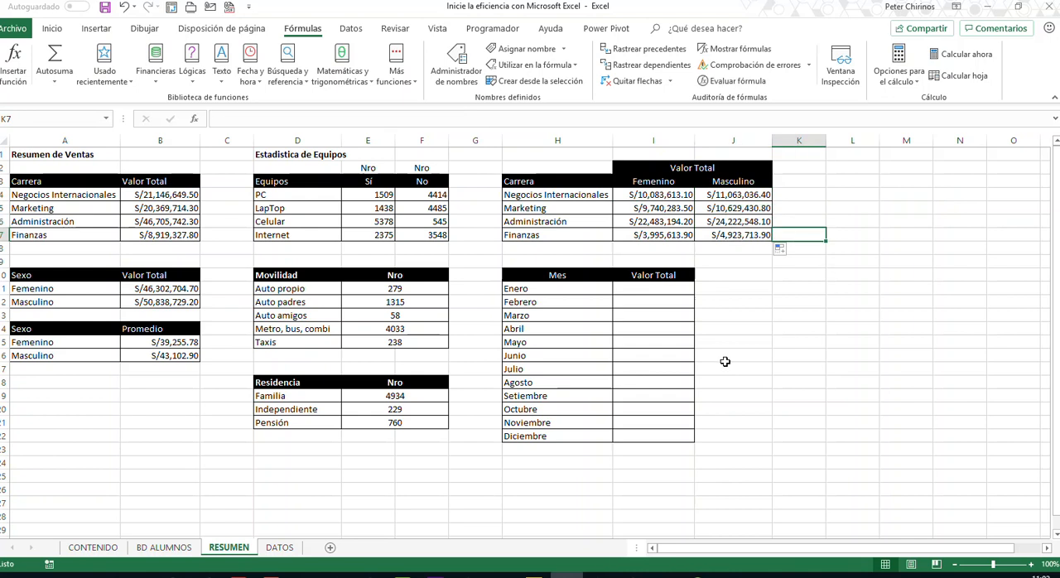
- Name the Mes column data on BD ALUMNOS, from F4 down to the last record, as BD_MES
left_click(571, 291)
left_click(644, 295)
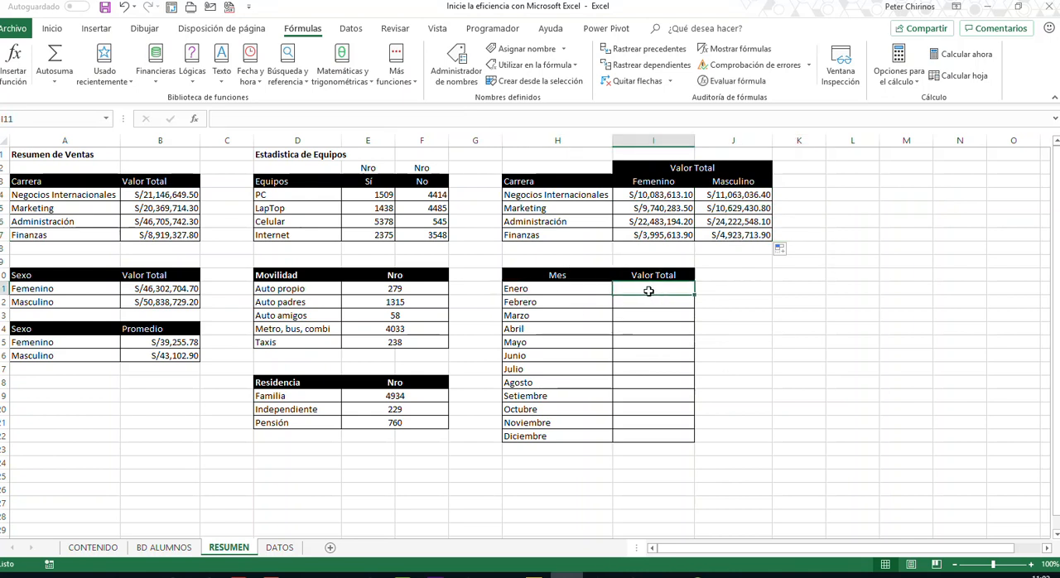
left_click(166, 548)
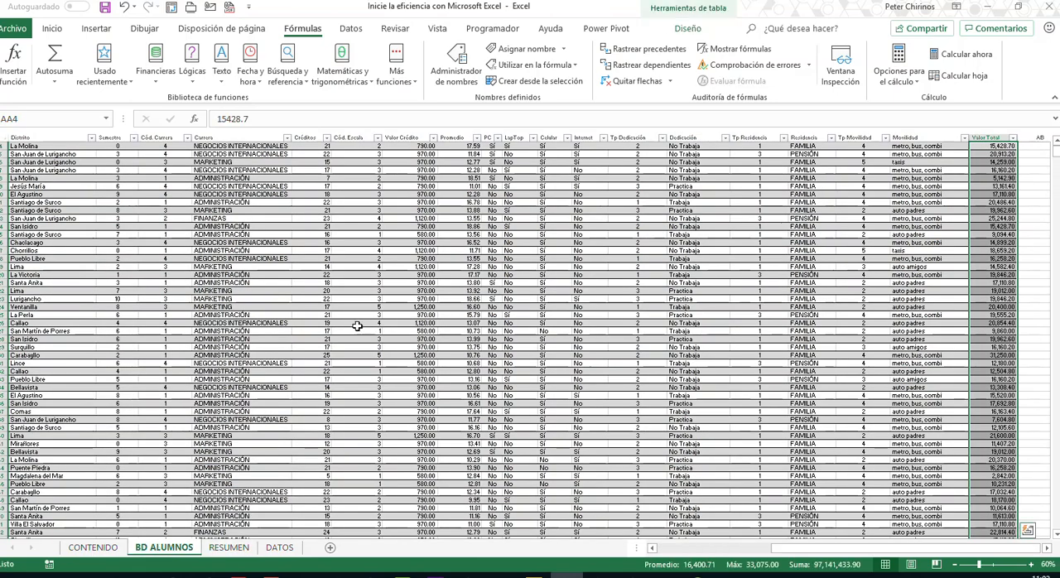
left_click(681, 551)
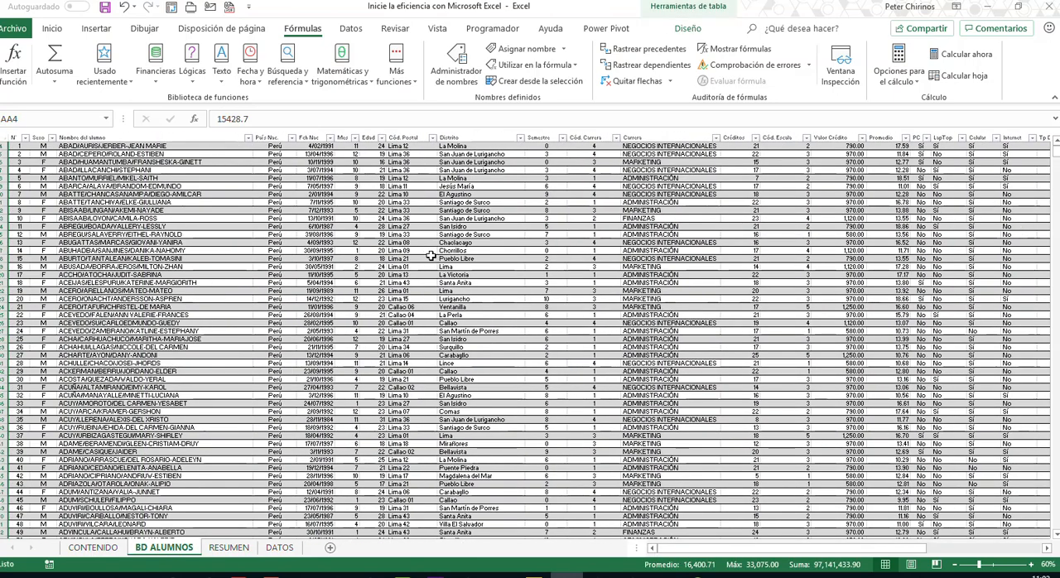
scroll(430, 257, "up", 1)
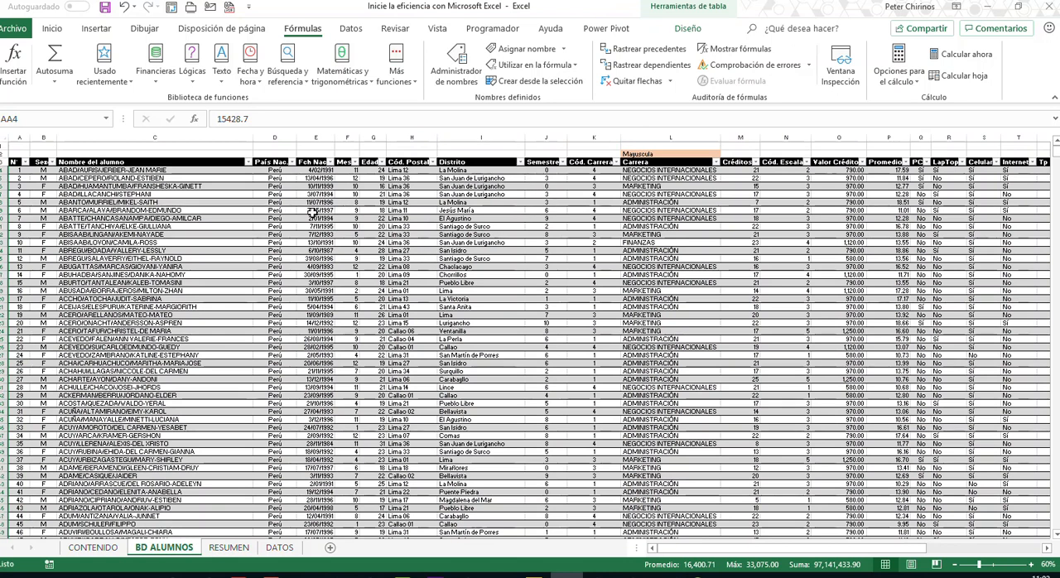
left_click(352, 171)
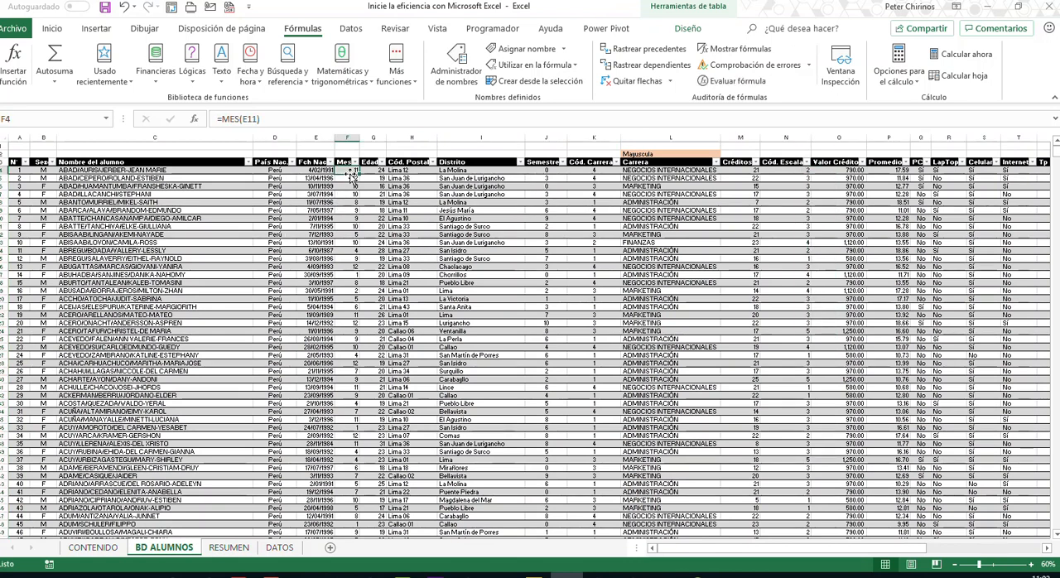
key("ctrl+shift+Down")
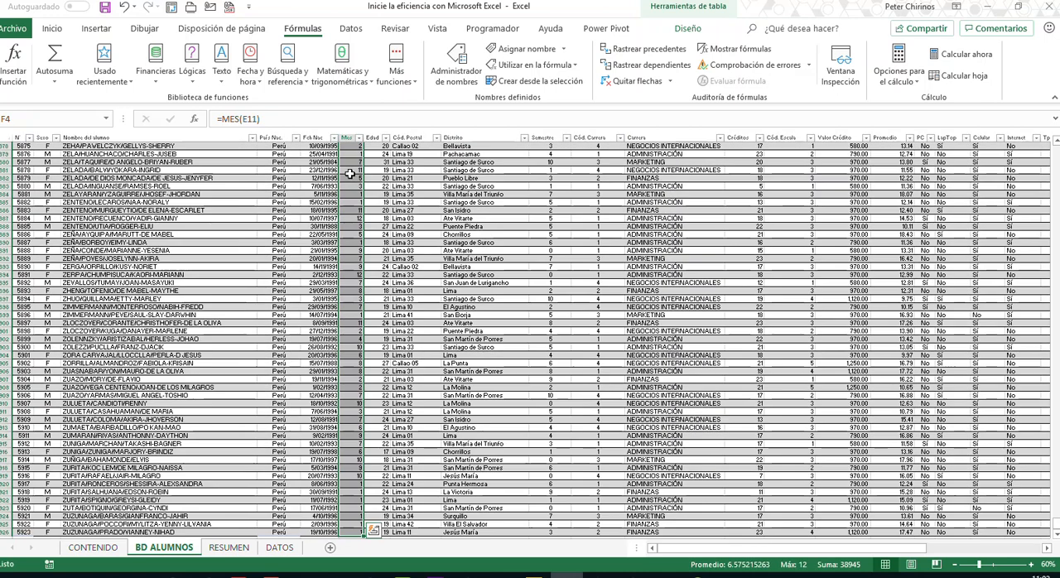
left_click(58, 122)
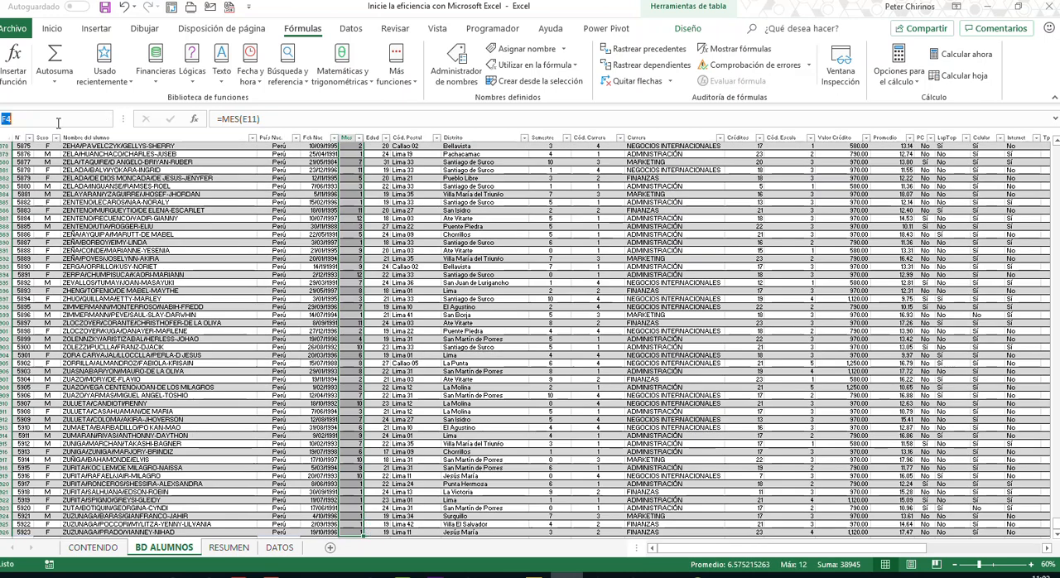
type("b")
key("BackSpace")
type("BD_")
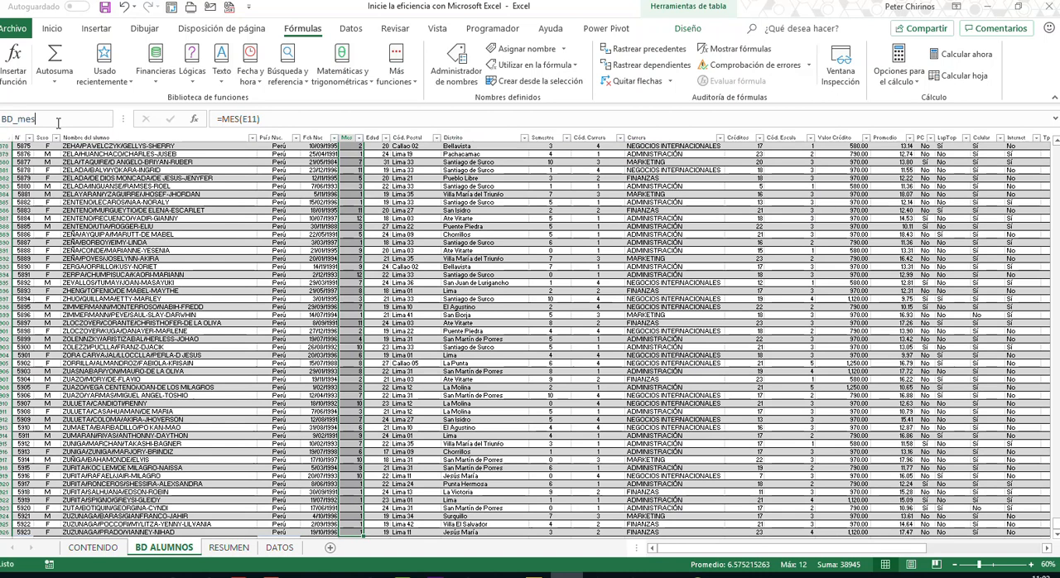
type("mes")
key("BackSpace")
key("BackSpace")
key("BackSpace")
type("MES")
key("Return")
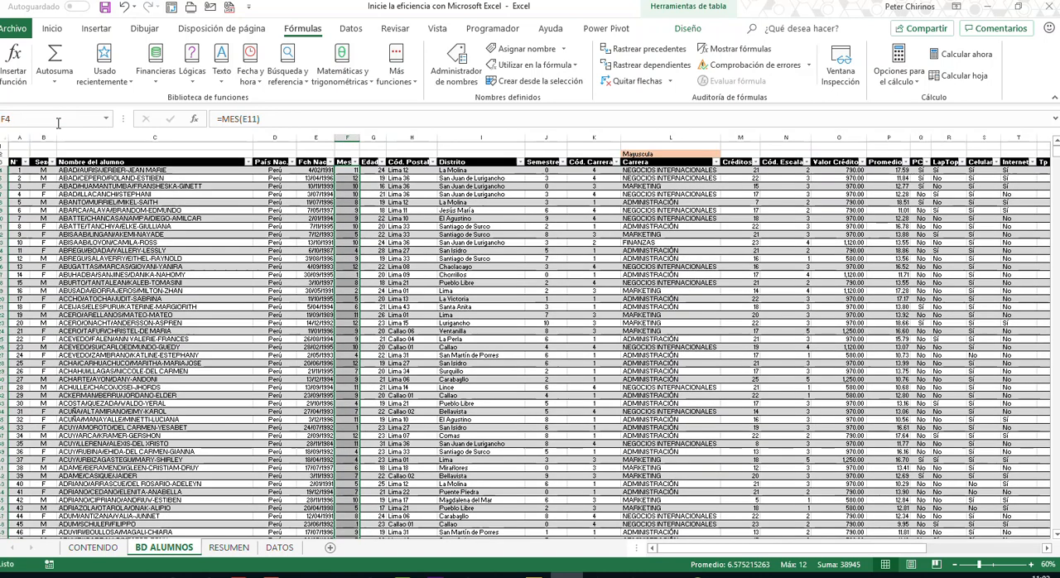
- Return to the Valor Total by Mes table on the RESUMEN sheet
left_click(228, 548)
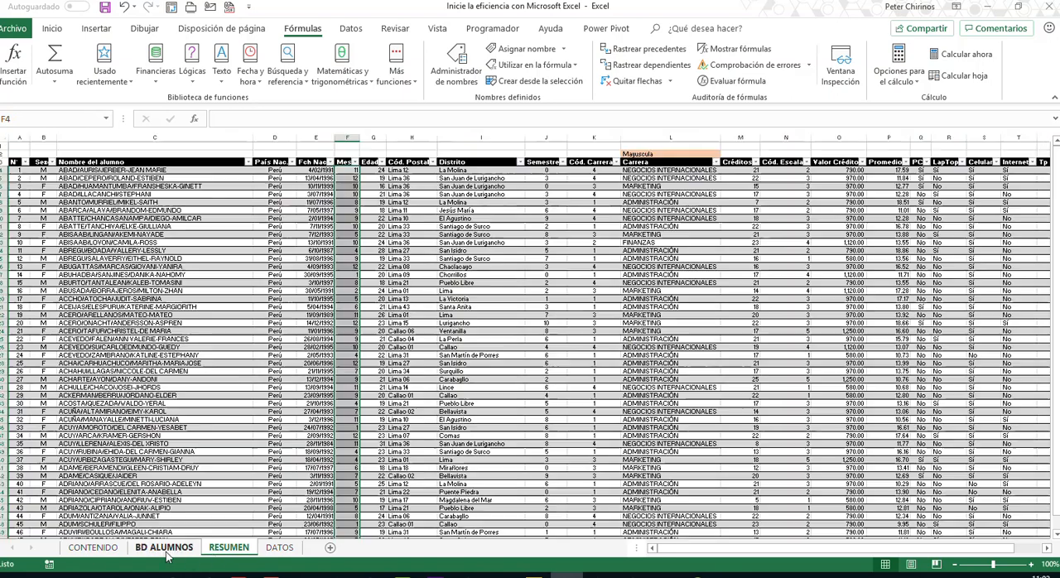
left_click(164, 548)
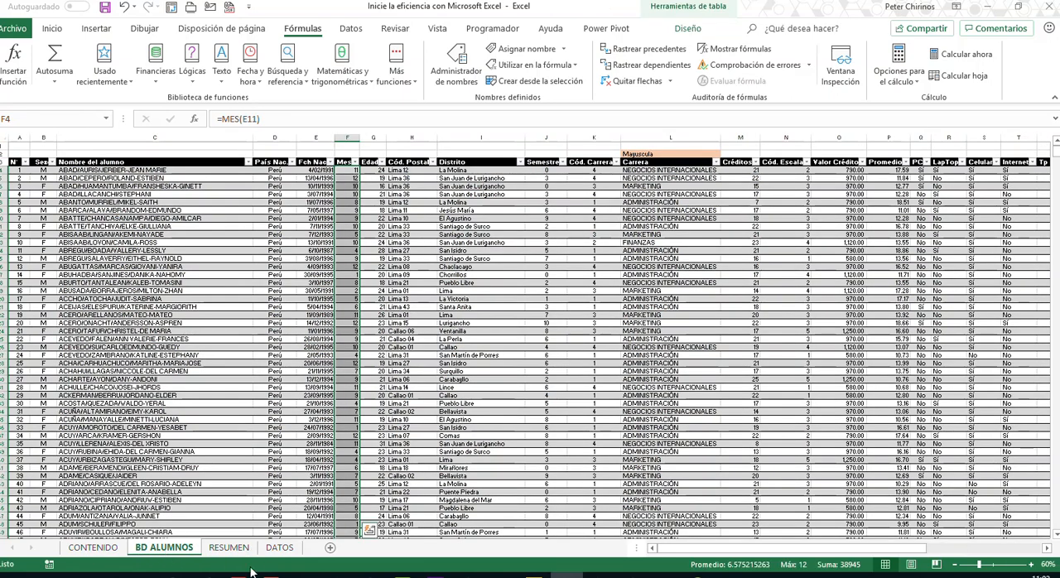
left_click(279, 548)
left_click(229, 548)
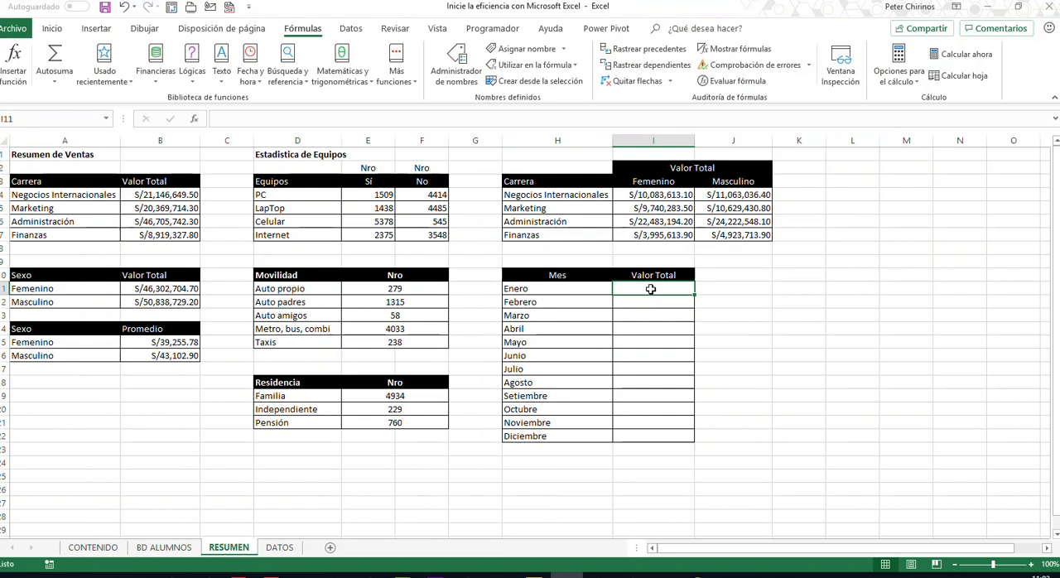
type("=si")
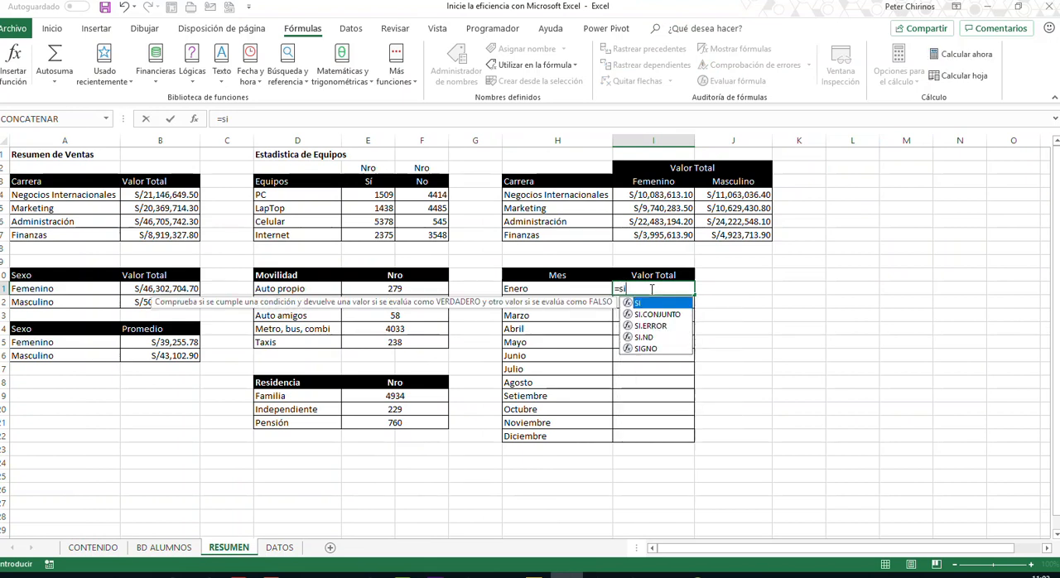
key("Tab")
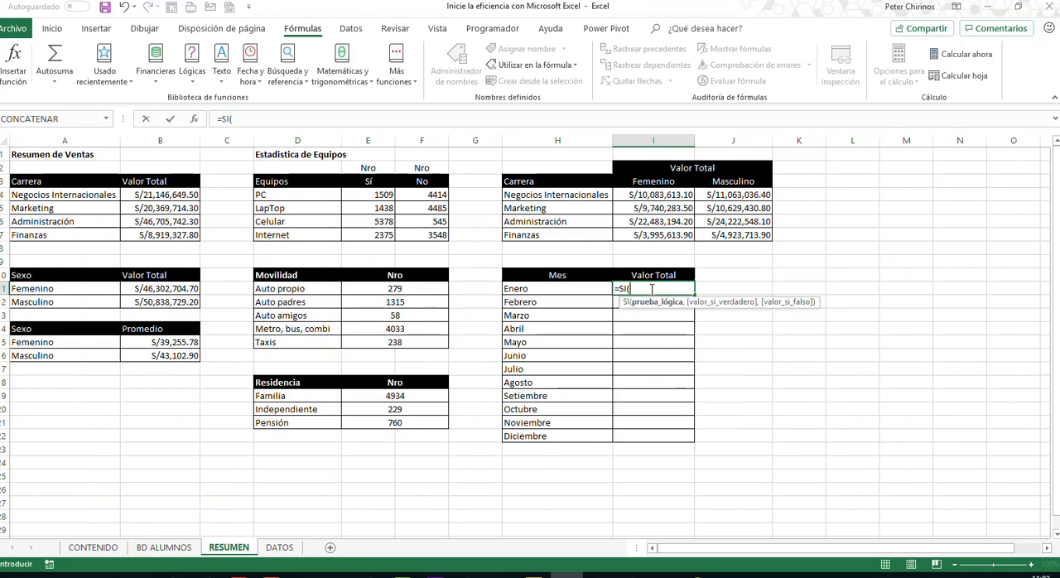
left_click(585, 290)
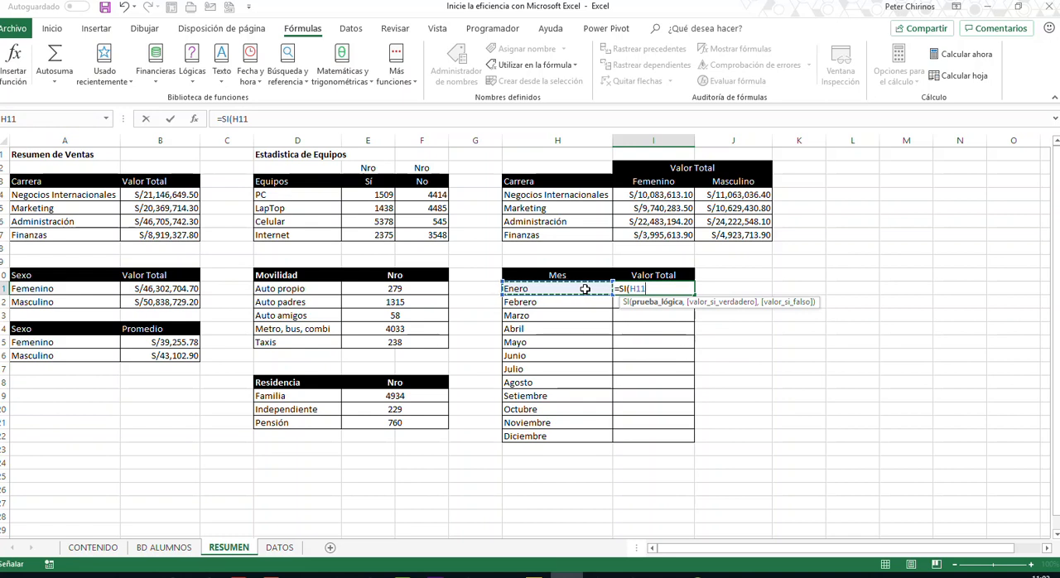
key("Escape")
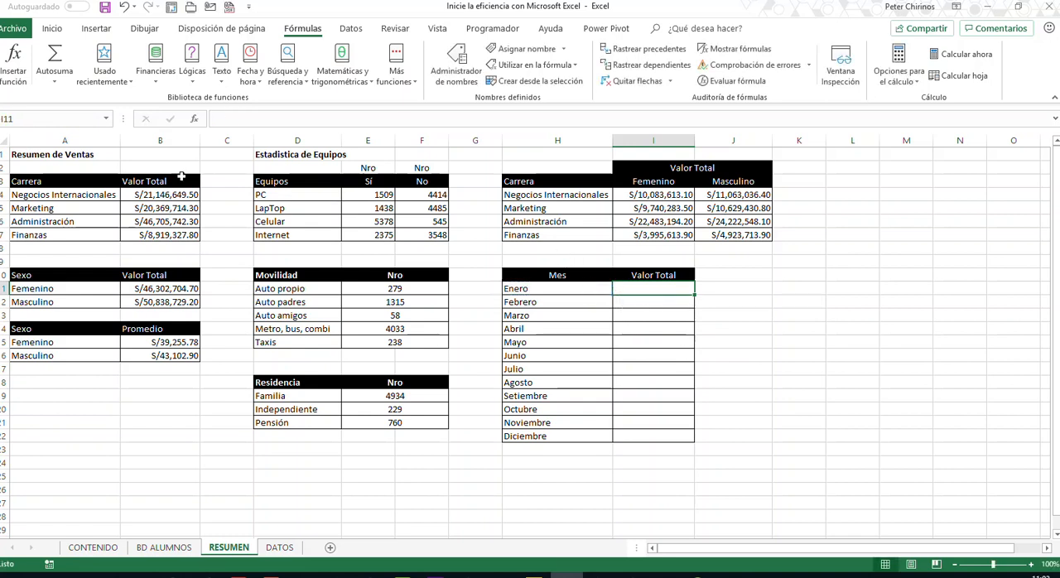
left_click(197, 124)
left_click_drag(491, 127, 611, 361)
double_click(516, 462)
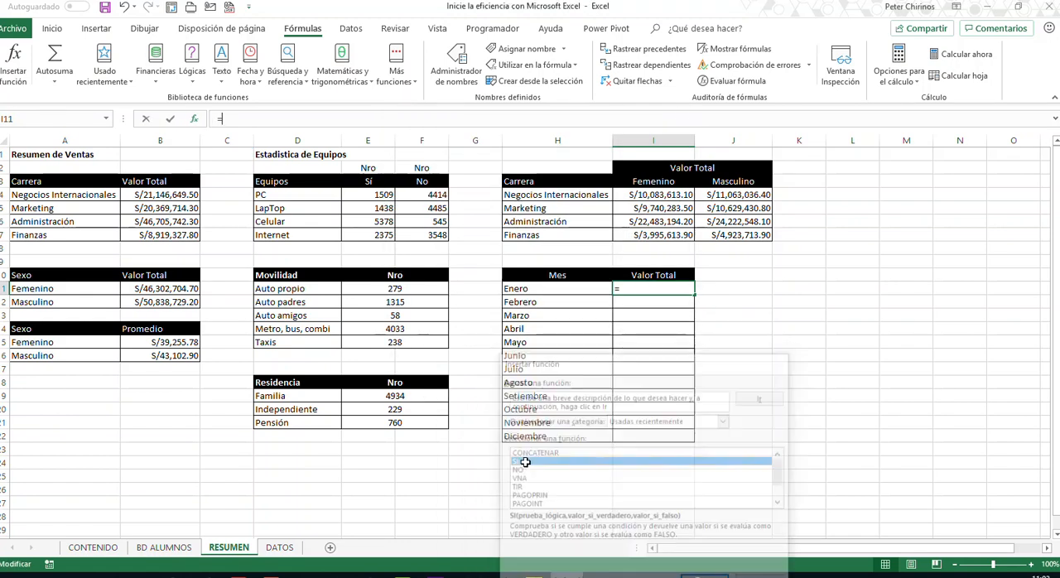
left_click(570, 292)
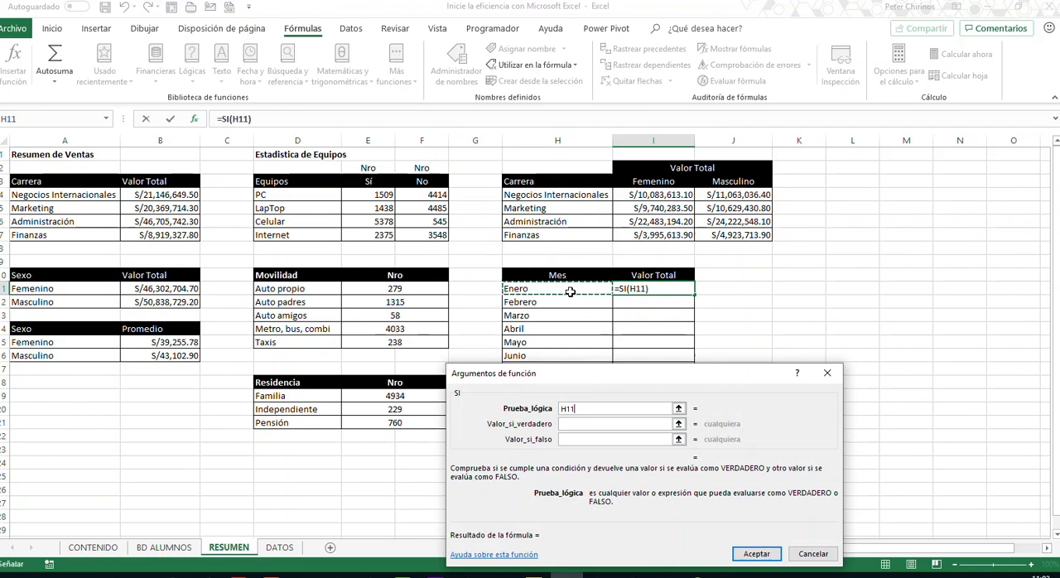
key("BackSpace")
key("BackSpace")
key("BackSpace")
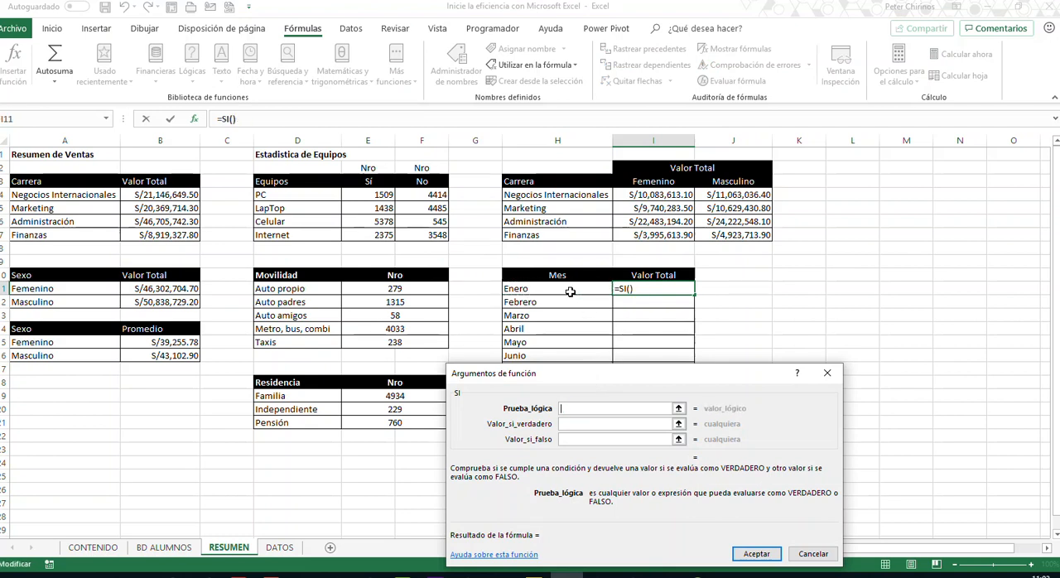
left_click(826, 374)
left_click(644, 299)
left_click(643, 290)
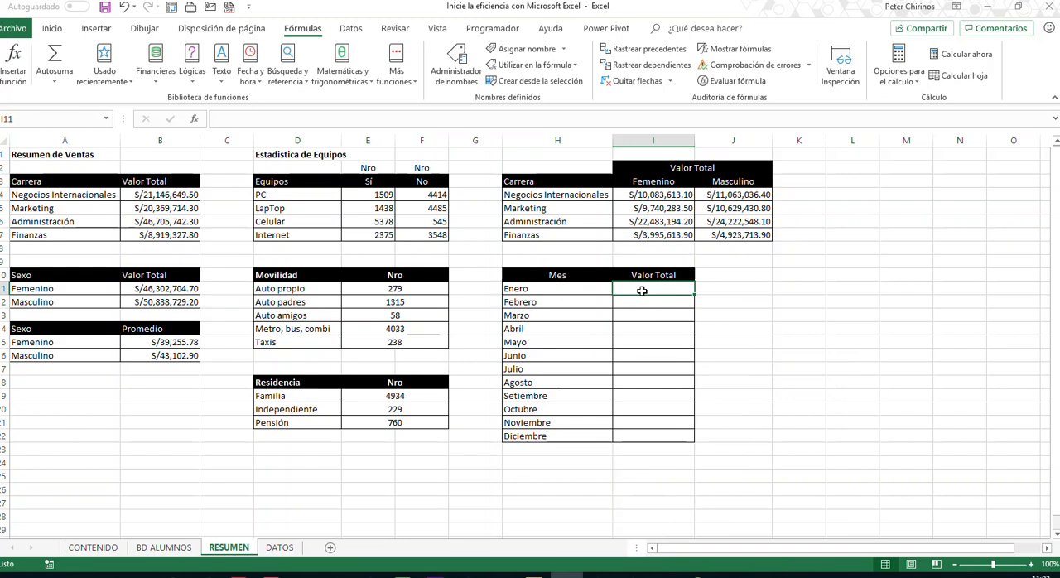
- Start a SUMAR.SI formula in I11 for Enero's Valor Total, with BD_MES as the criteria range
type("=sum")
key("Down")
key("Down")
key("Down")
key("Down")
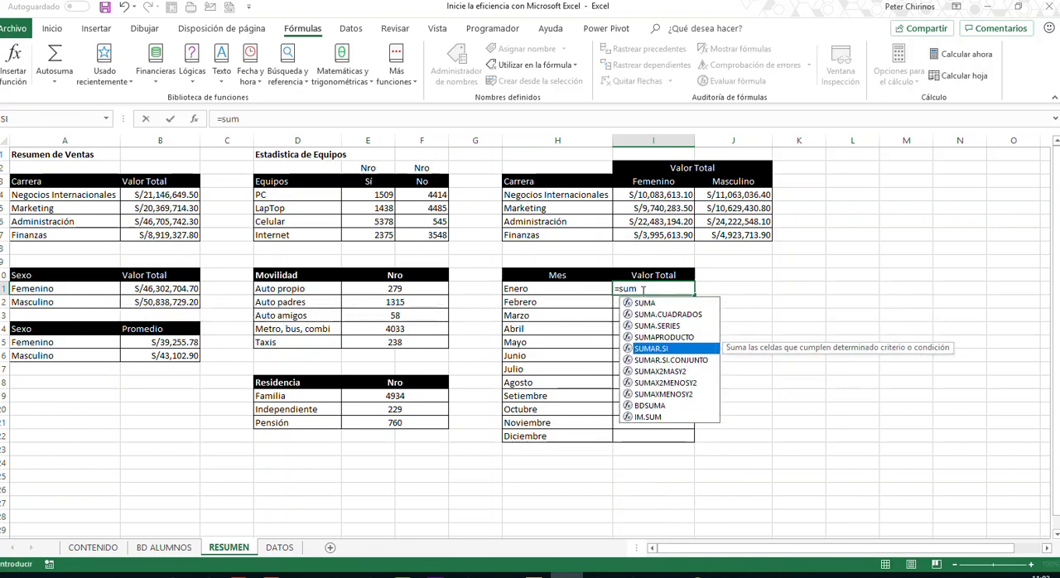
key("Tab")
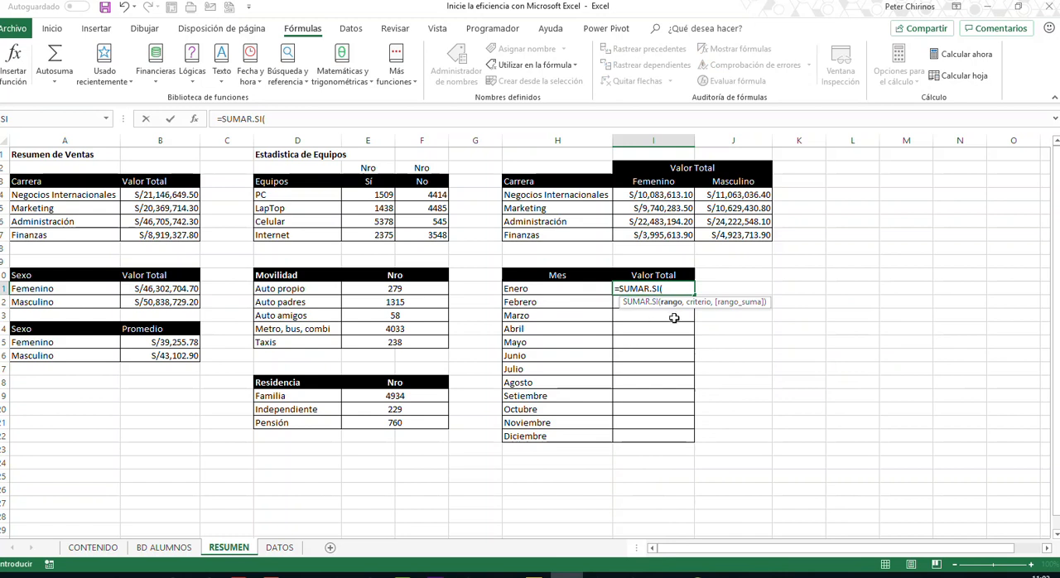
type("b")
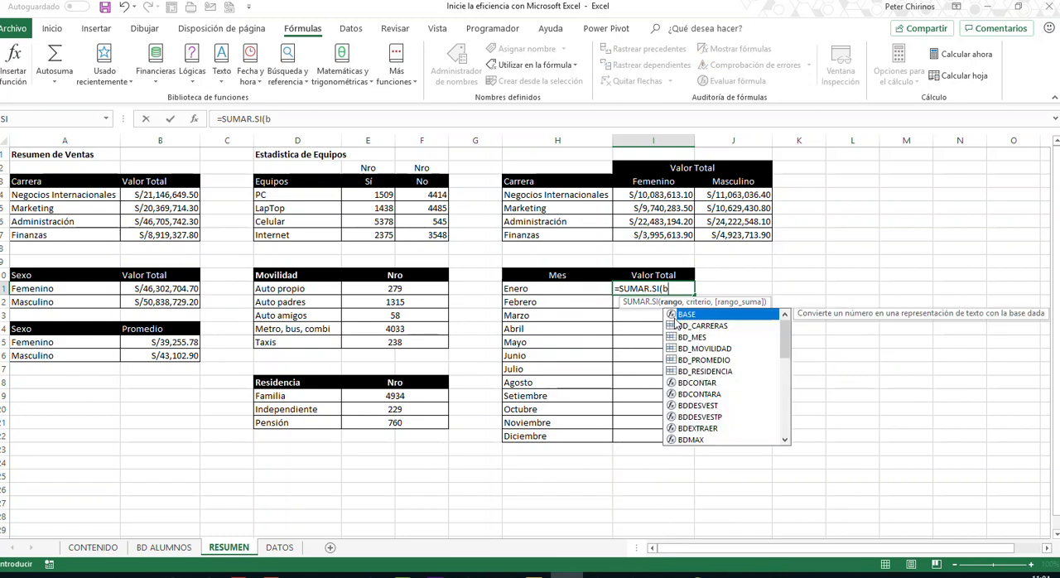
type("d_m")
double_click(676, 317)
type(",")
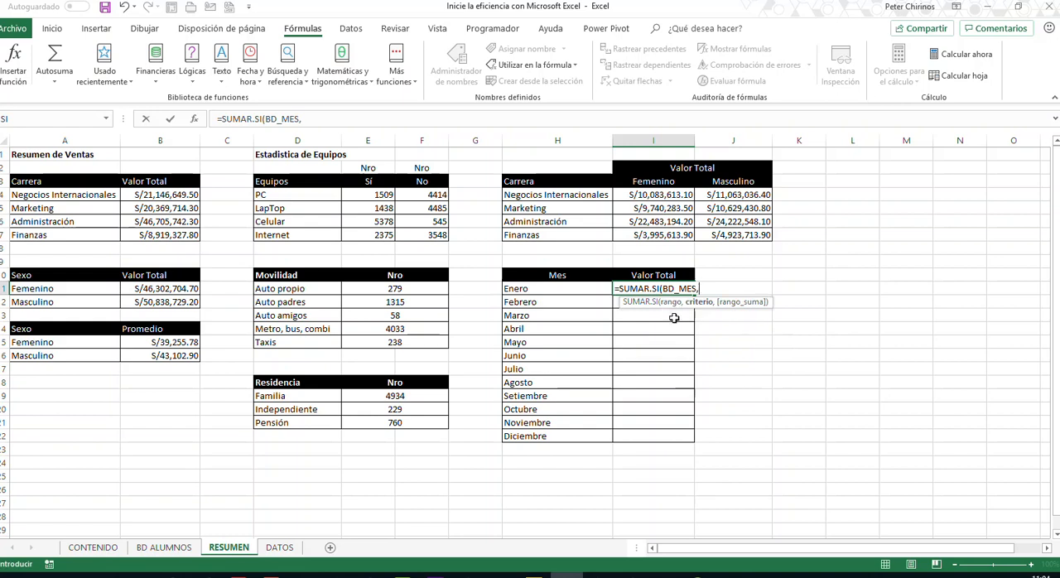
type("1,TOTAL")
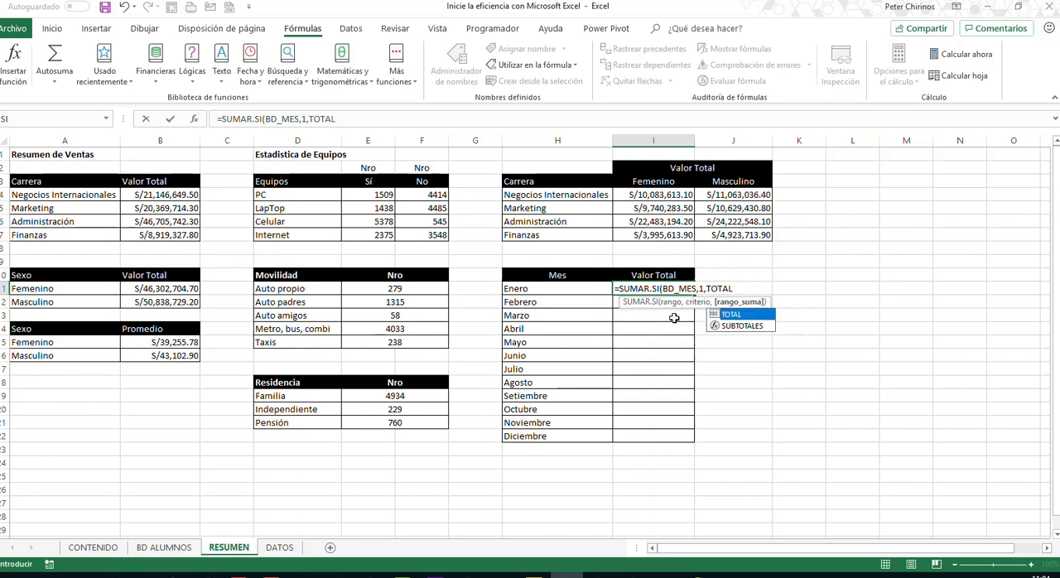
- Complete the I11 formula with criterion 1 and TOTAL as the sum range, and enter it
key("Return")
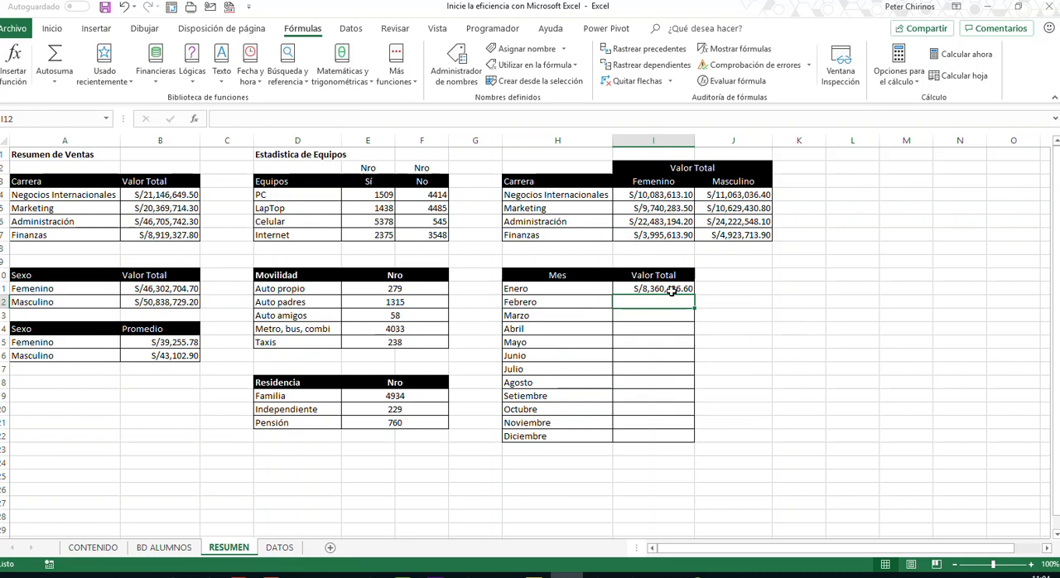
- Try replacing the criterion in the I11 formula with MES(H11)
left_click(672, 290)
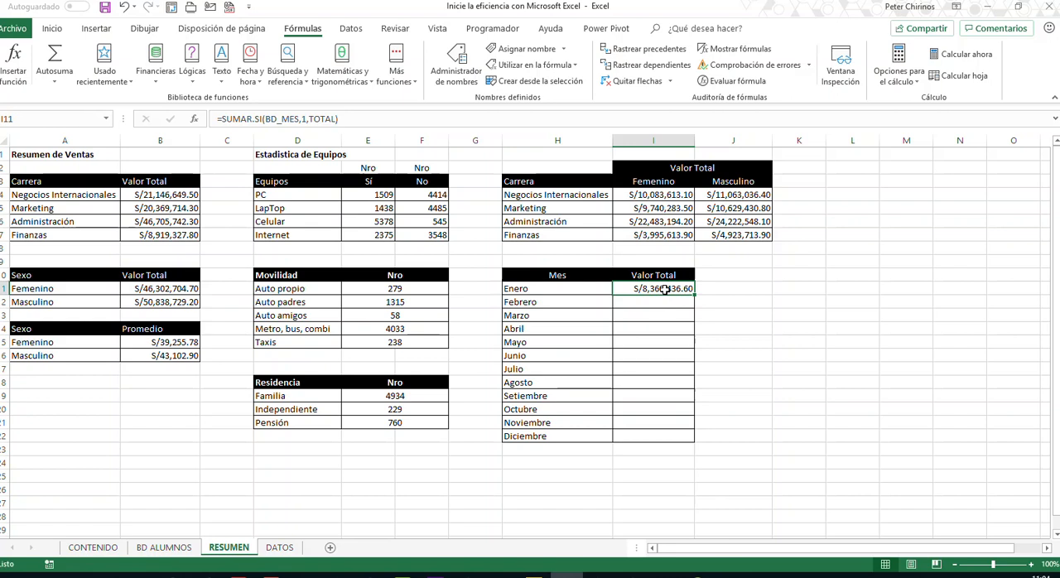
left_click(306, 120)
key("BackSpace")
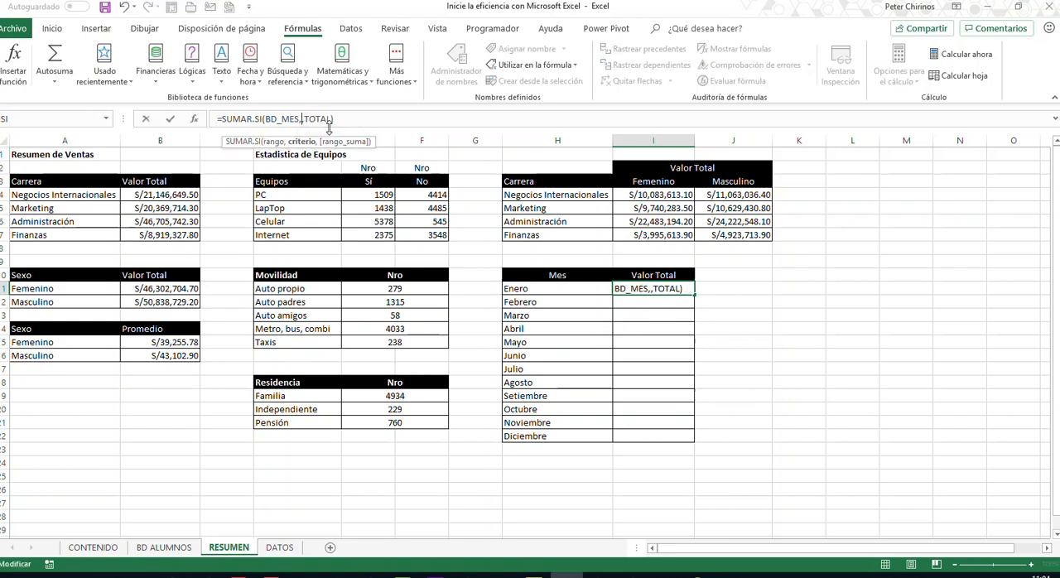
type("MES(")
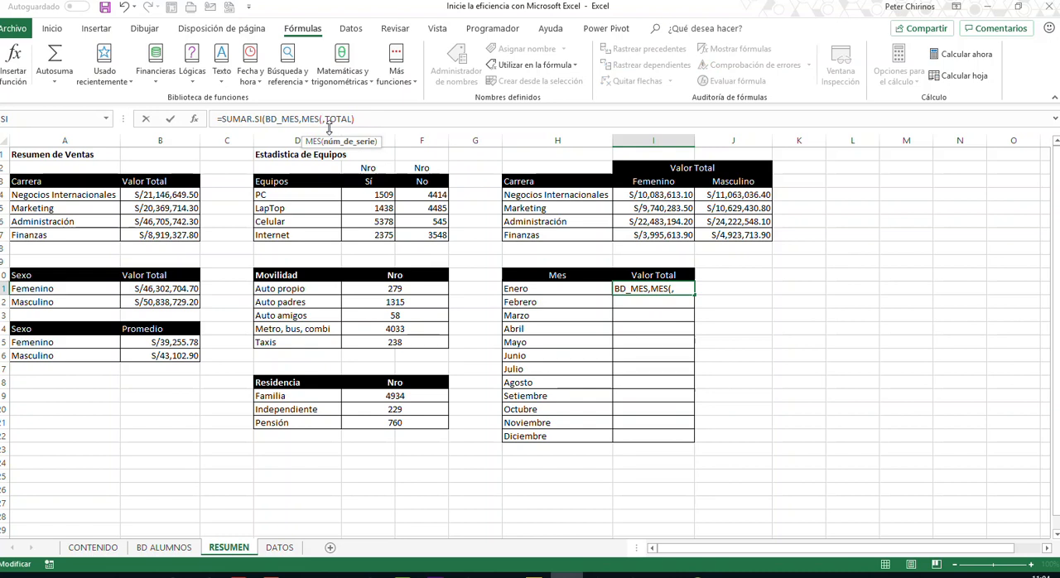
left_click(532, 292)
type(")")
key("Return")
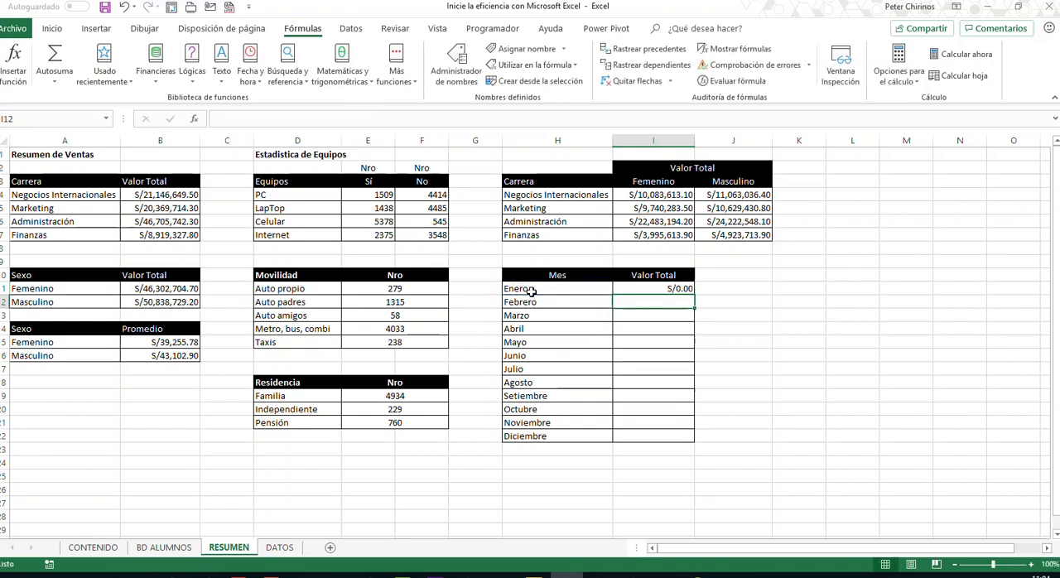
- Change the criterion of the Enero formula in I11 back to 1
left_click(679, 288)
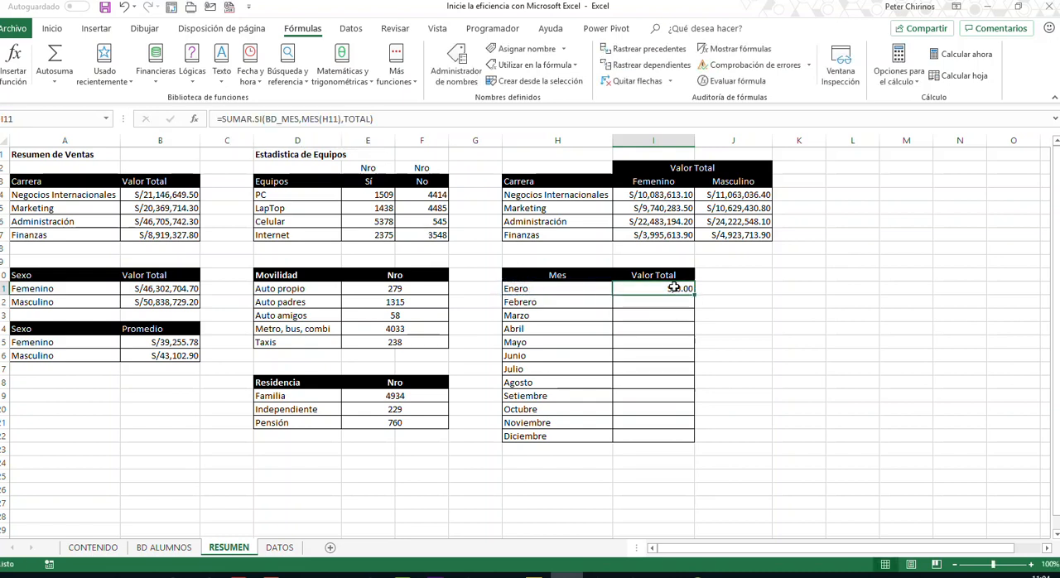
left_click(341, 120)
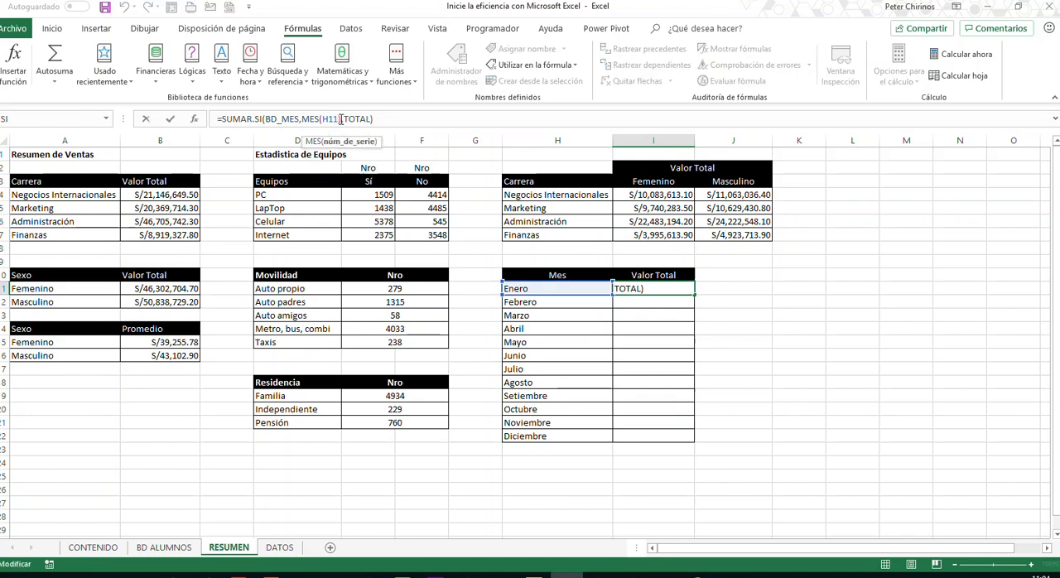
left_click(344, 119)
key("BackSpace")
key("BackSpace")
key("BackSpace")
key("BackSpace")
key("BackSpace")
key("BackSpace")
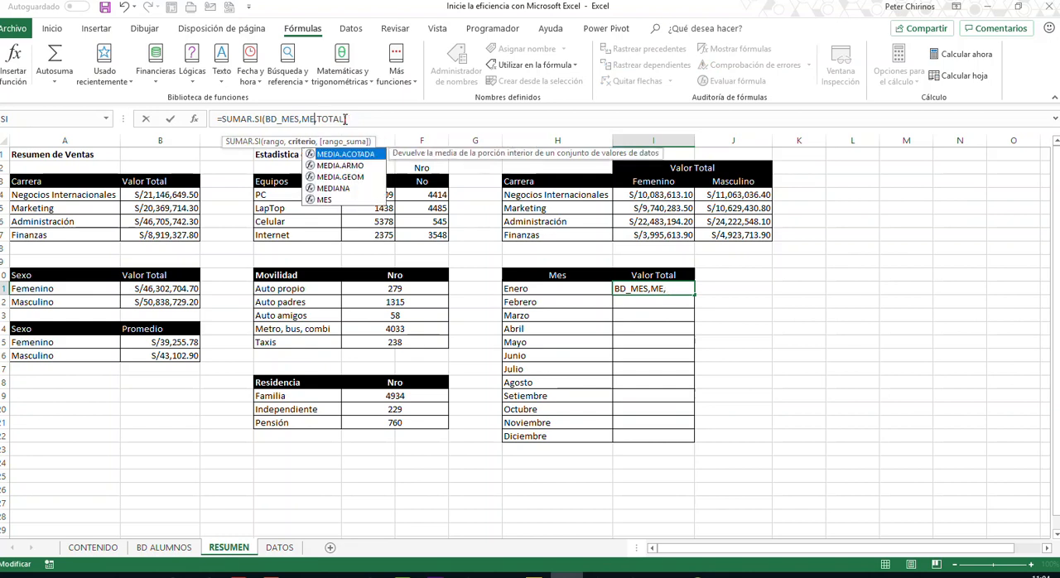
key("BackSpace")
key("BackSpace")
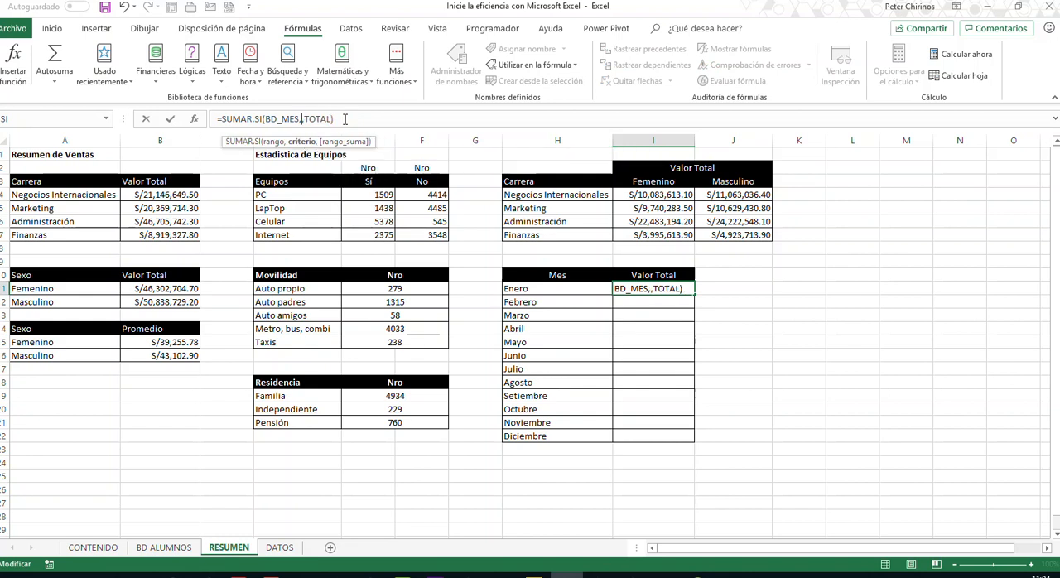
key("Return")
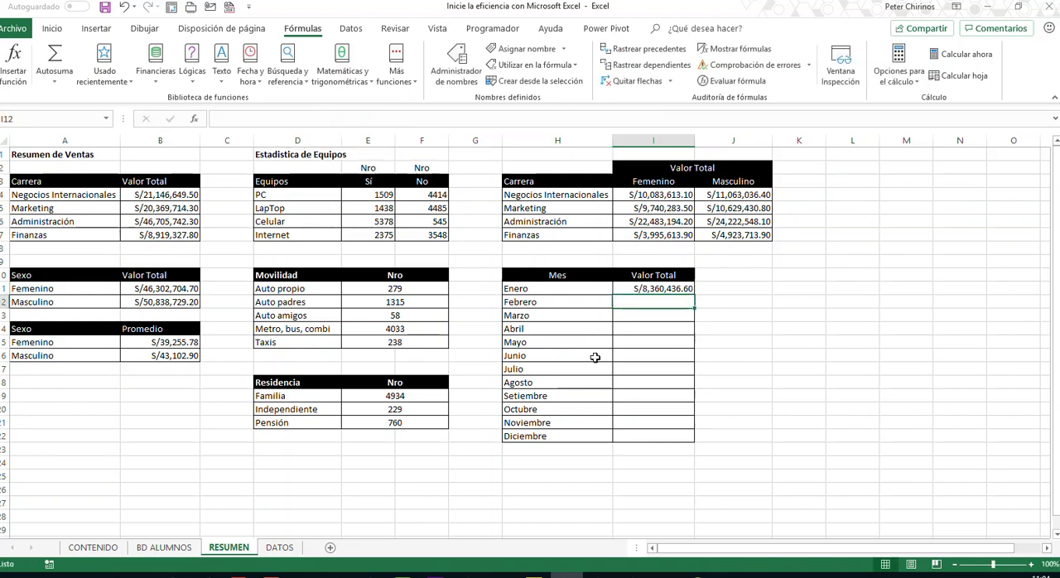
- Fill the Enero formula from I11 down through I22 to cover all months to Diciembre
left_click(680, 287)
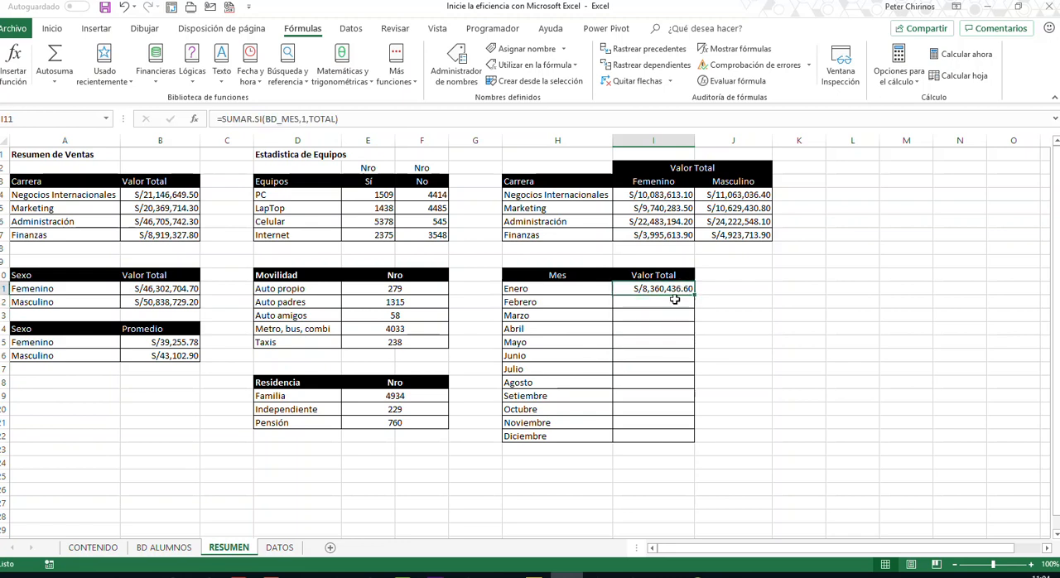
key("ctrl+c")
left_click(661, 302)
left_click(666, 290)
left_click_drag(694, 295, 701, 440)
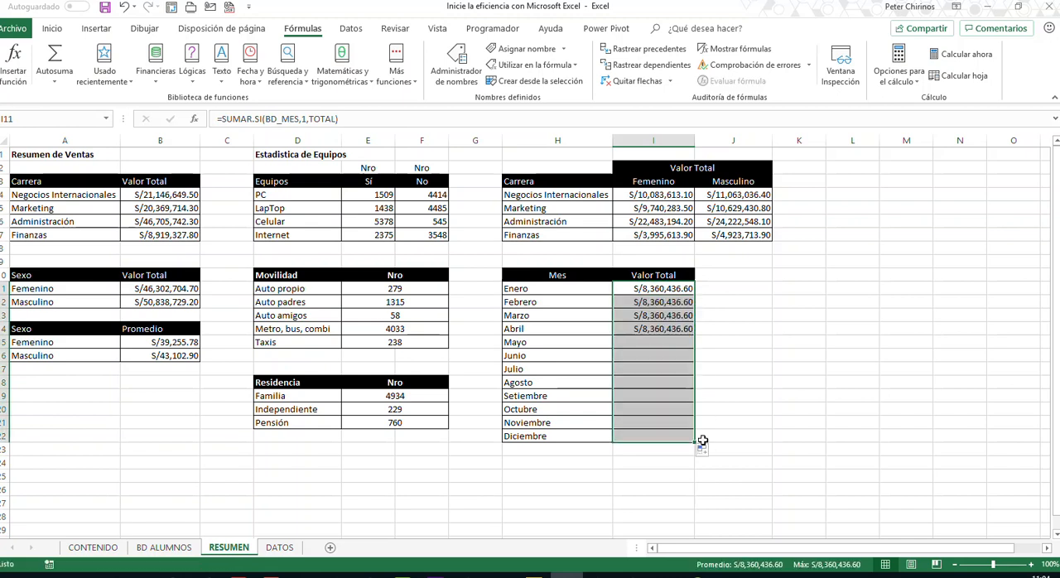
- Set the month criterion in the Febrero formula in I12 to 2
left_click(662, 302)
left_click(305, 119)
key("BackSpace")
type("2")
key("Return")
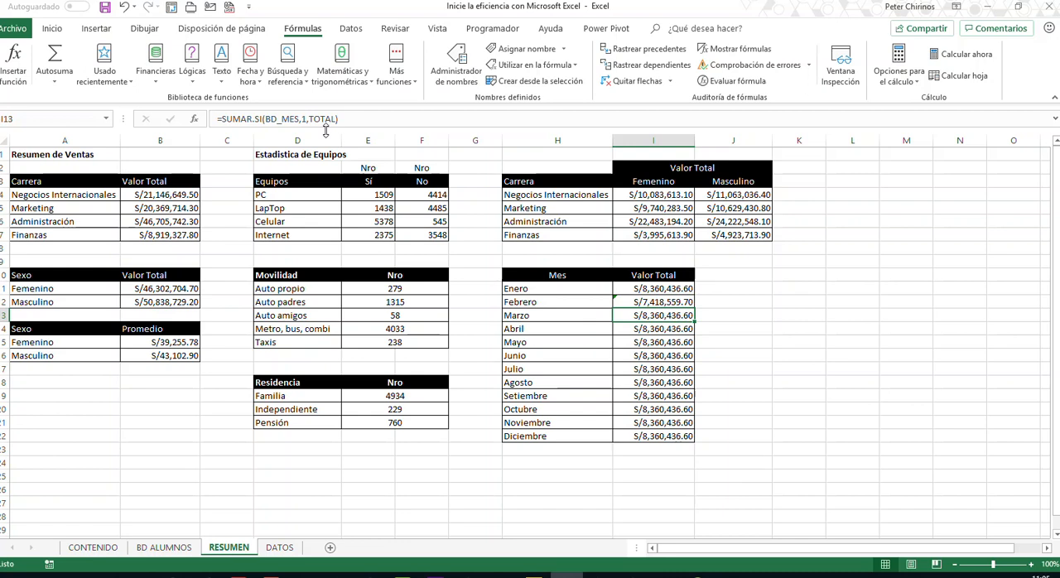
left_click(642, 303)
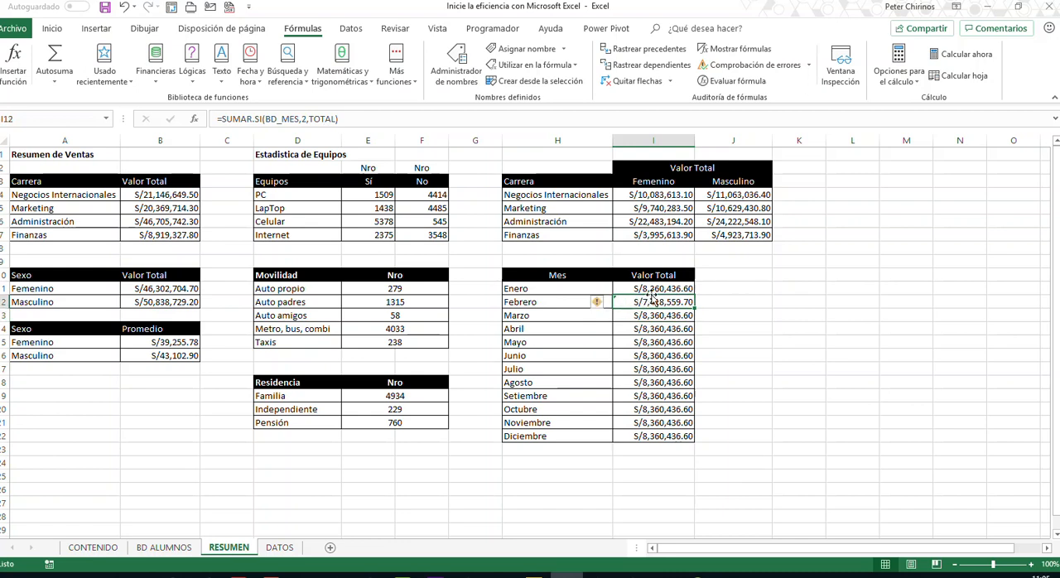
- Set the month criterion in the Marzo formula in I13 to 2
left_click(656, 316)
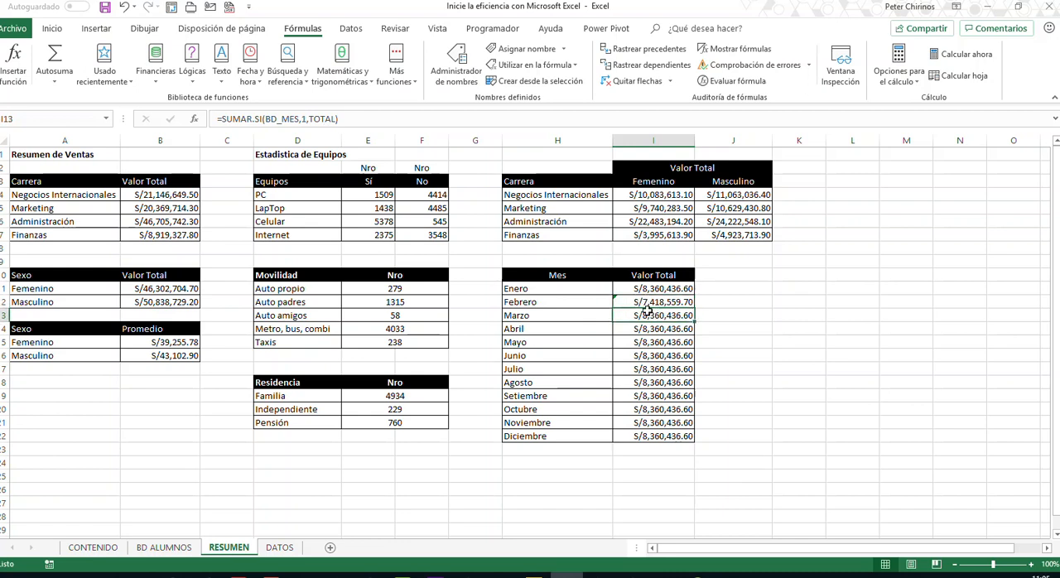
left_click(306, 120)
key("BackSpace")
type("1")
key("Return")
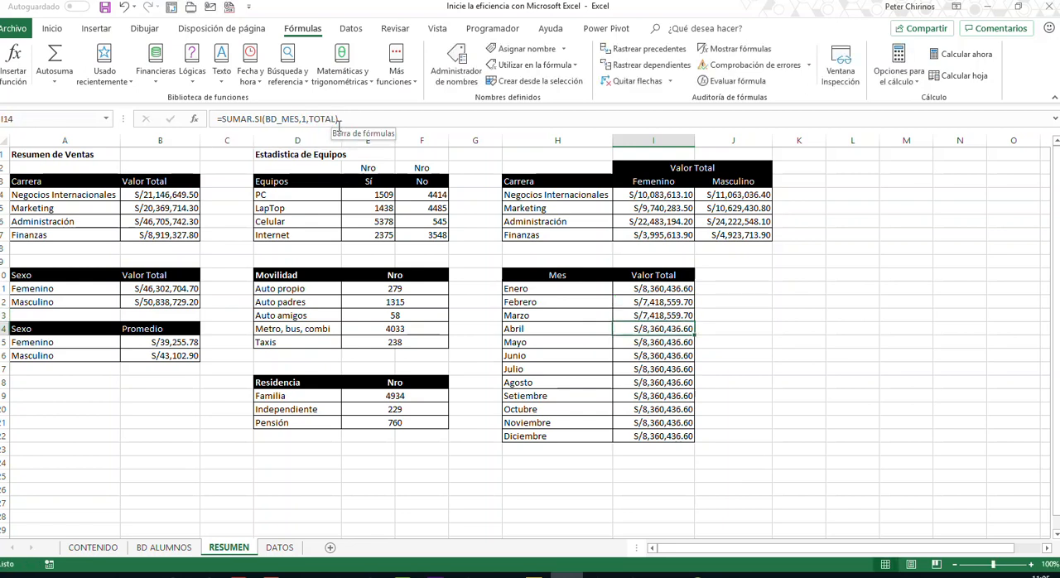
- Correct the month criterion in the Marzo formula in I13 to 3
left_click(646, 315)
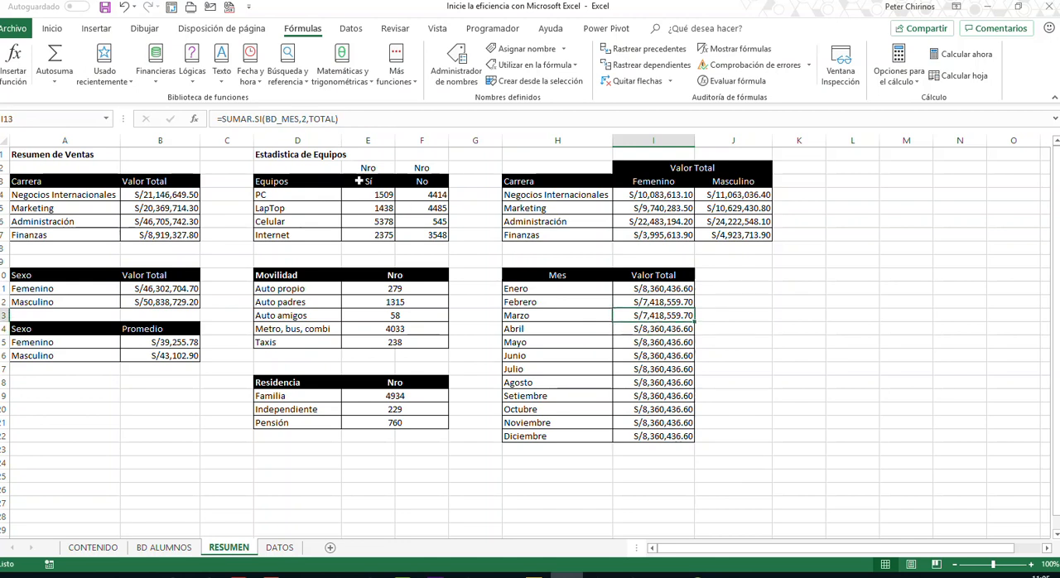
left_click(307, 118)
key("BackSpace")
type("3")
key("Return")
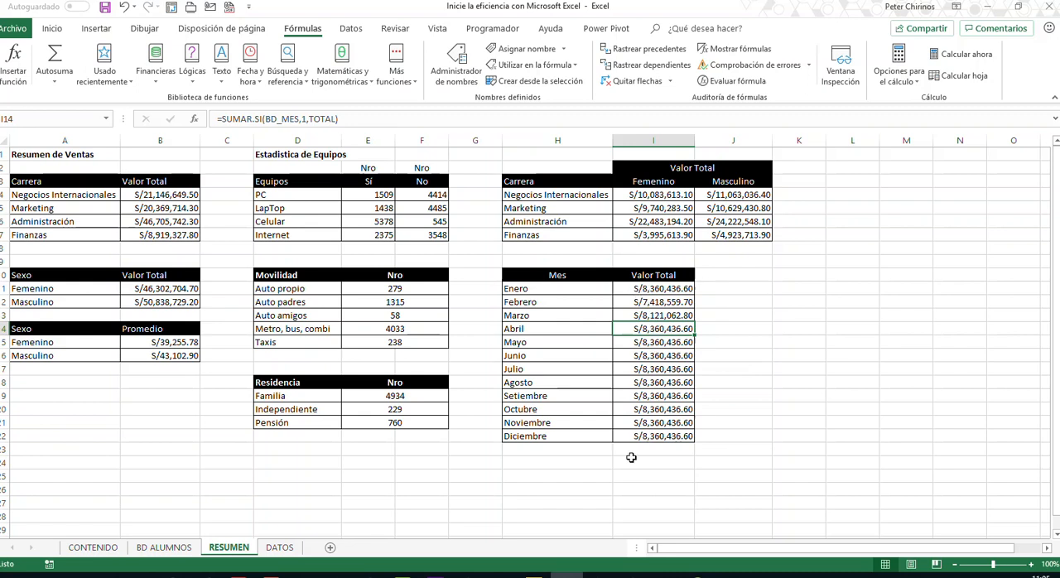
left_click(581, 492)
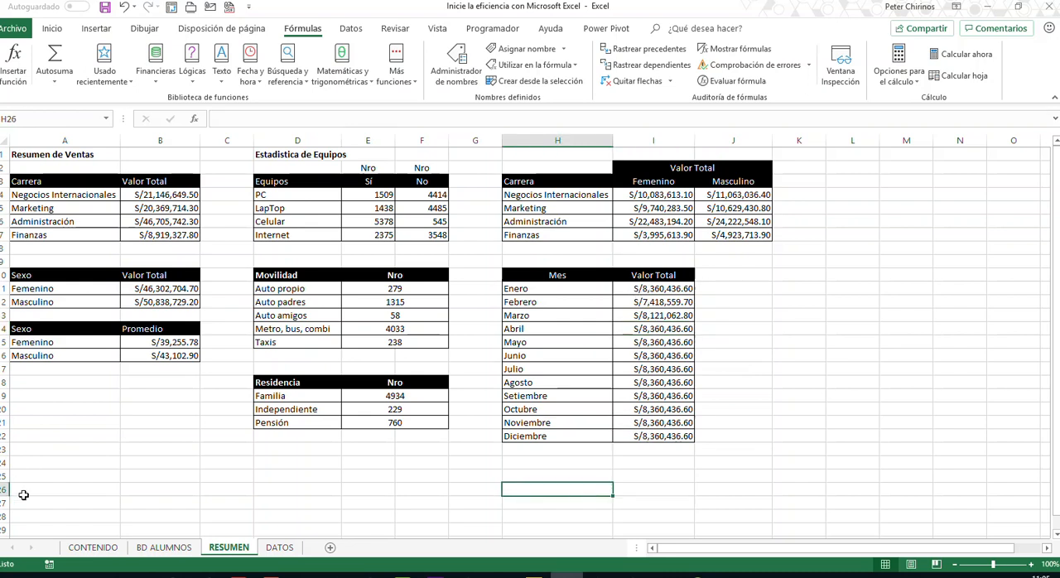
- Review the student records on BD ALUMNOS and the lookup tables on the DATOS sheet
left_click(164, 548)
left_click(266, 267)
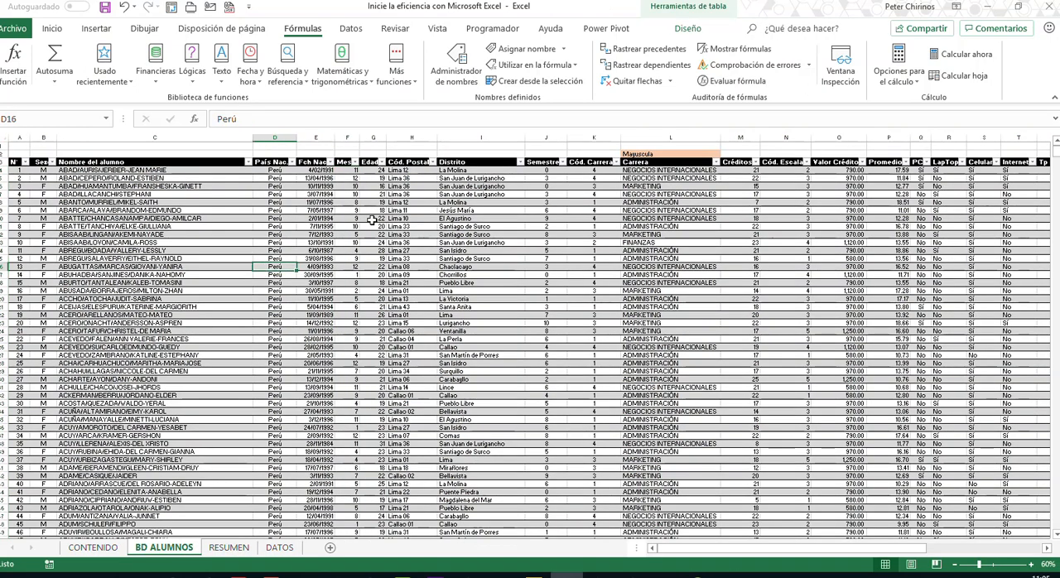
left_click(679, 237)
left_click(833, 236)
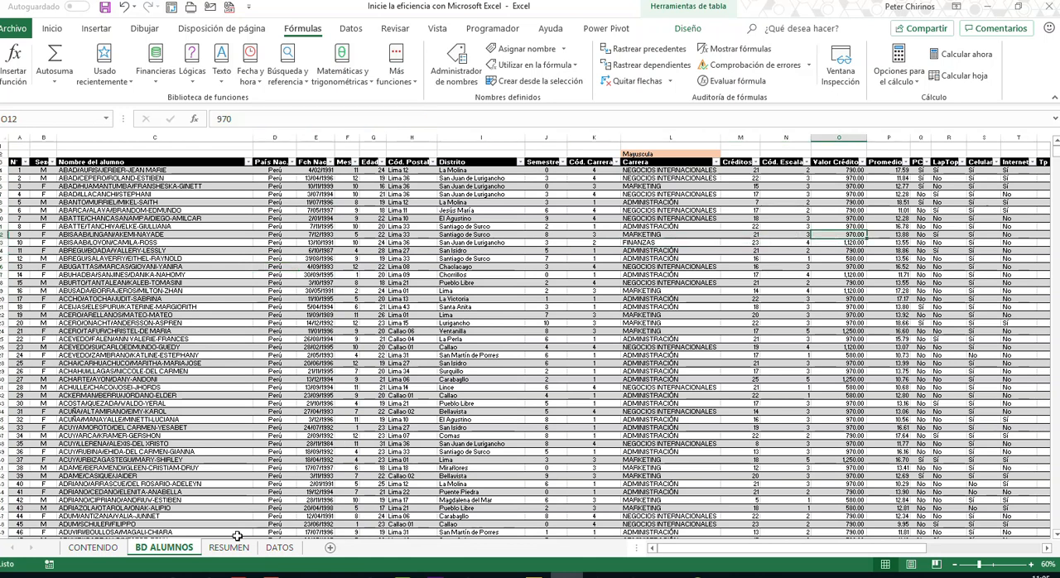
left_click(280, 548)
left_click(332, 313)
left_click(103, 183)
left_click(584, 181)
left_click(783, 195)
left_click(994, 196)
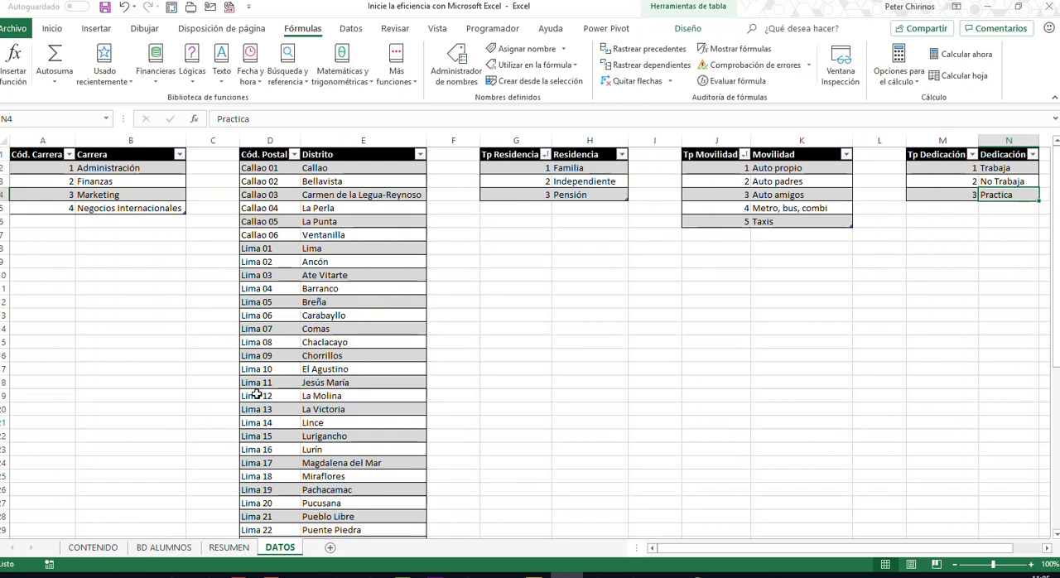
- Examine the conditional formulas behind the RESUMEN tables for Carrera, Sexo, Equipos, Movilidad, Residencia and Valor Total by gender
left_click(228, 548)
left_click(152, 221)
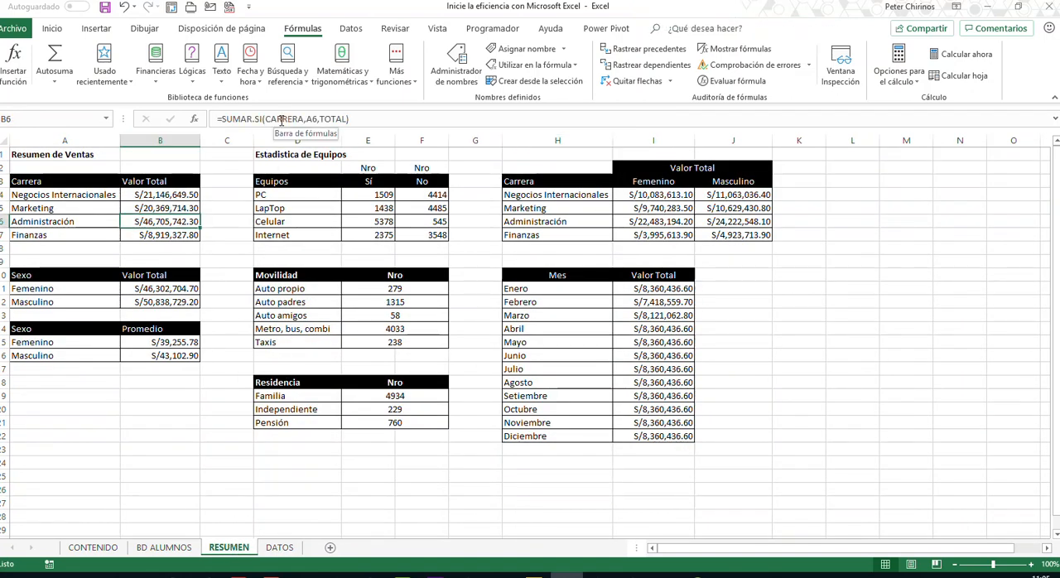
left_click(165, 289)
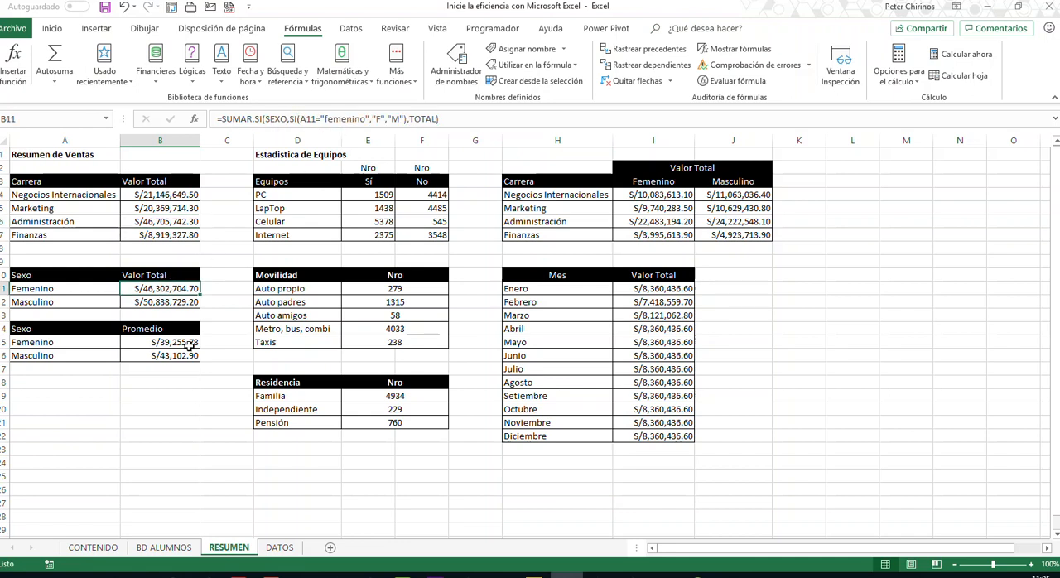
left_click(376, 204)
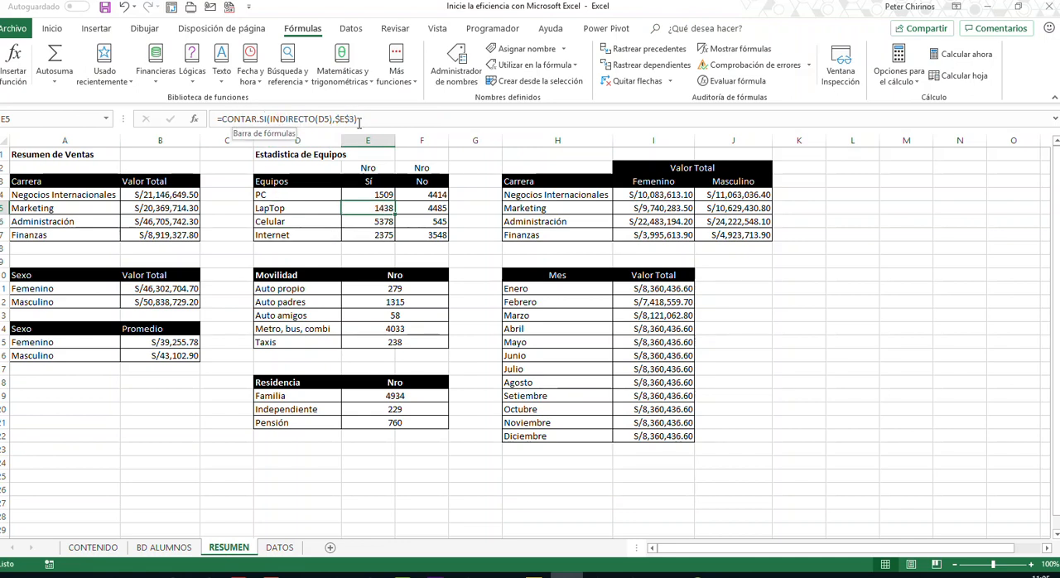
left_click(410, 288)
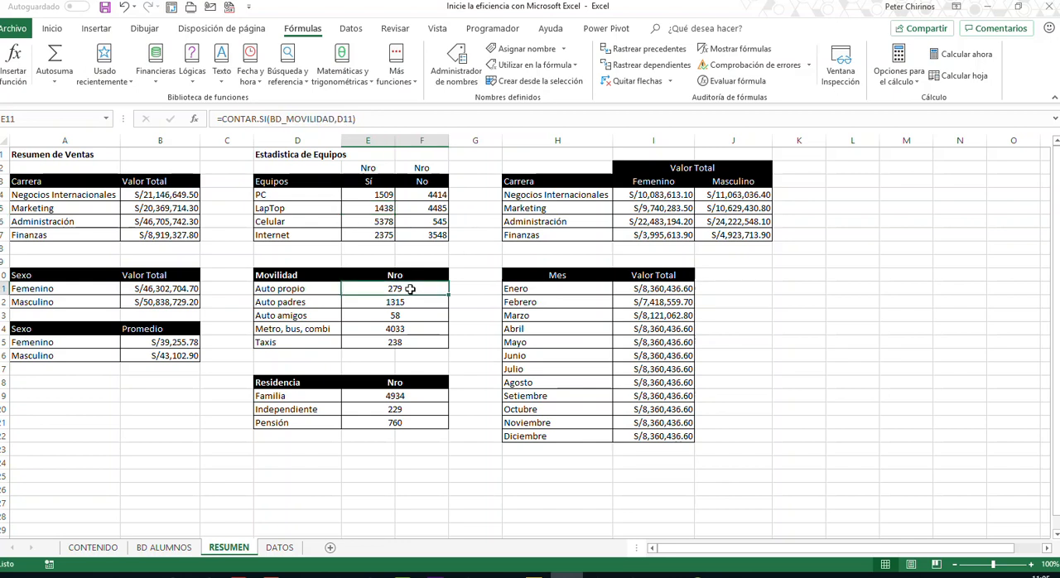
left_click(406, 406)
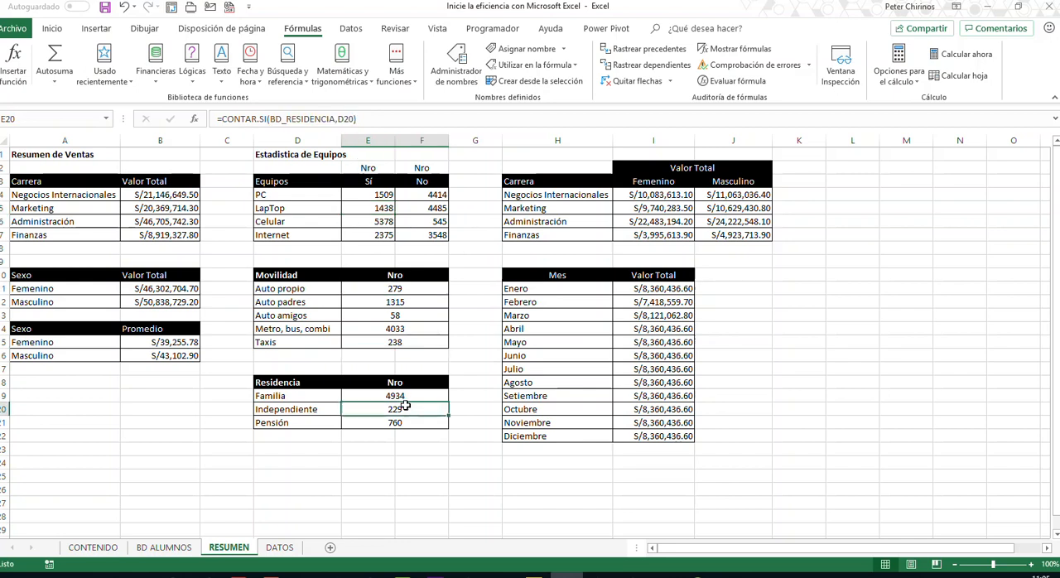
left_click(678, 210)
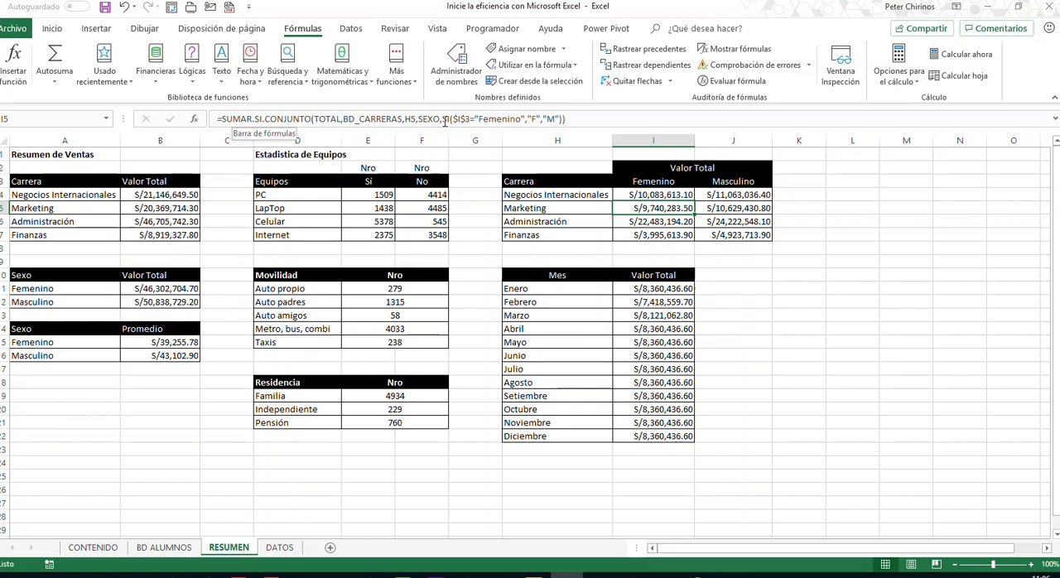
left_click(723, 272)
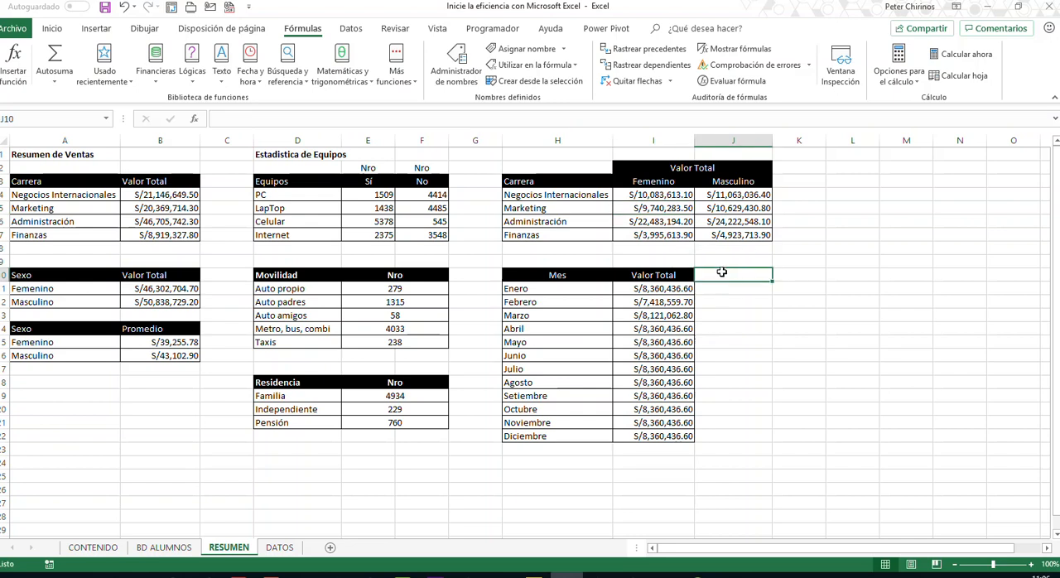
- Look once more through the DATOS, BD ALUMNOS, CONTENIDO and RESUMEN sheets
left_click(279, 548)
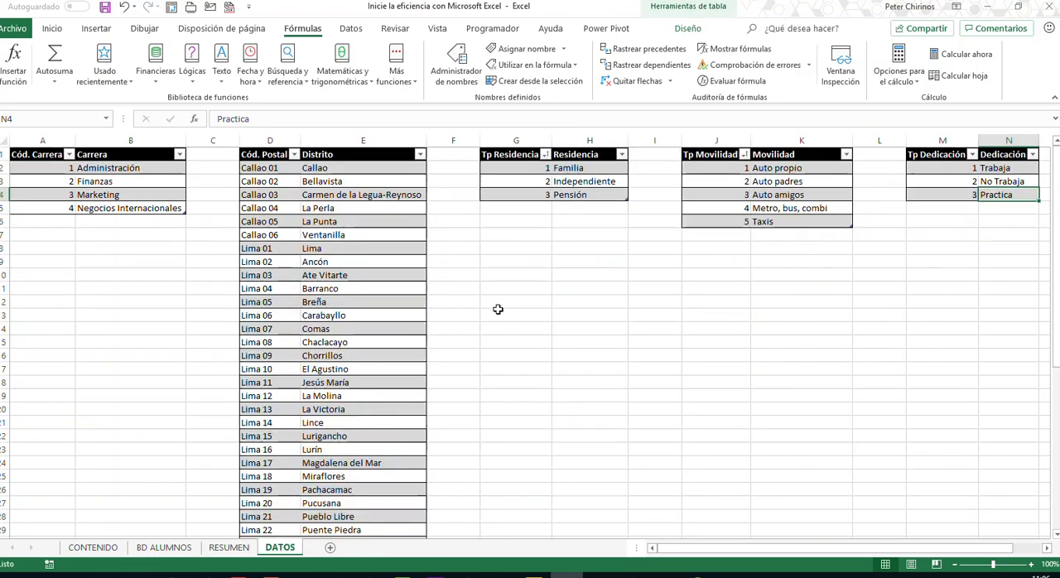
left_click(164, 547)
left_click(103, 550)
left_click(164, 553)
left_click(229, 552)
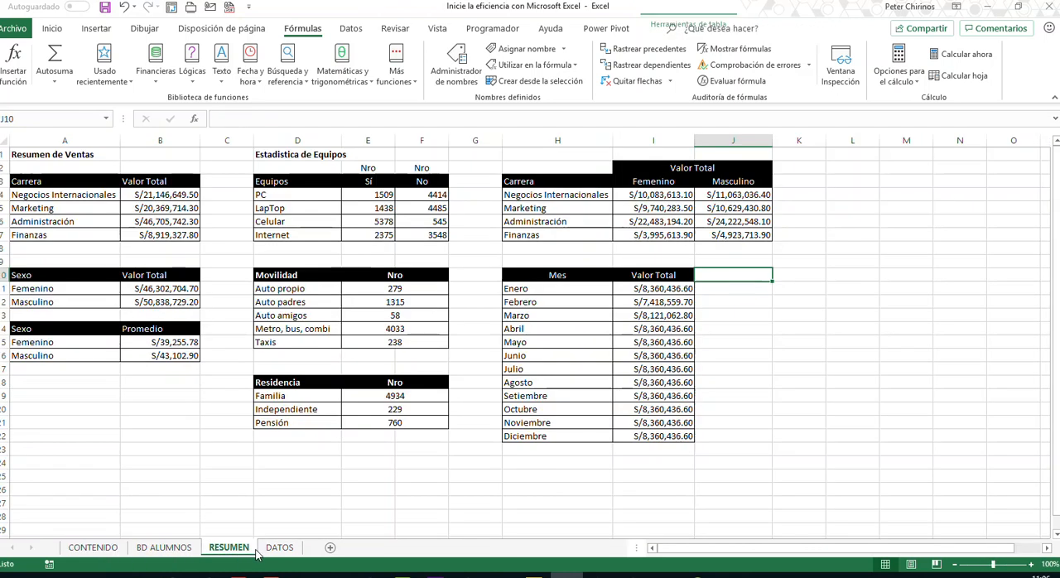
left_click(276, 550)
left_click(229, 551)
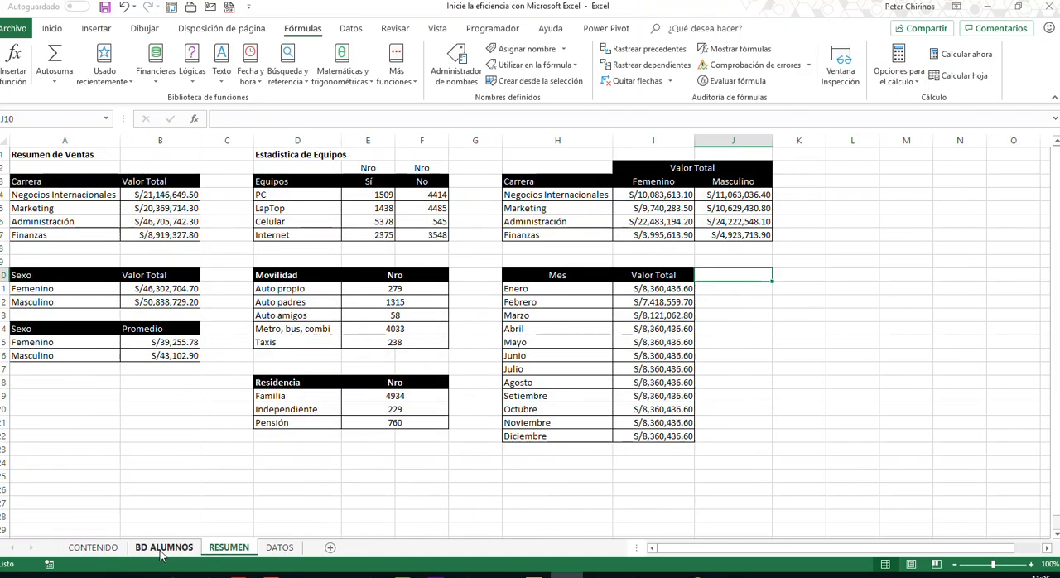
left_click(163, 549)
- Open the CONTENIDO sheet and examine the instructor's contact details and certifications
left_click(93, 549)
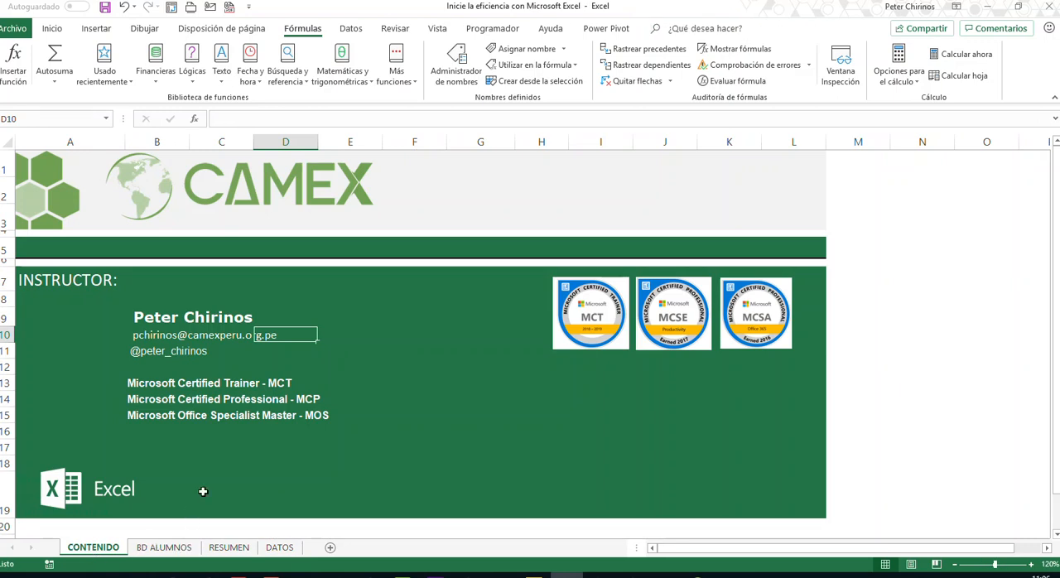
left_click(222, 464)
left_click(384, 385)
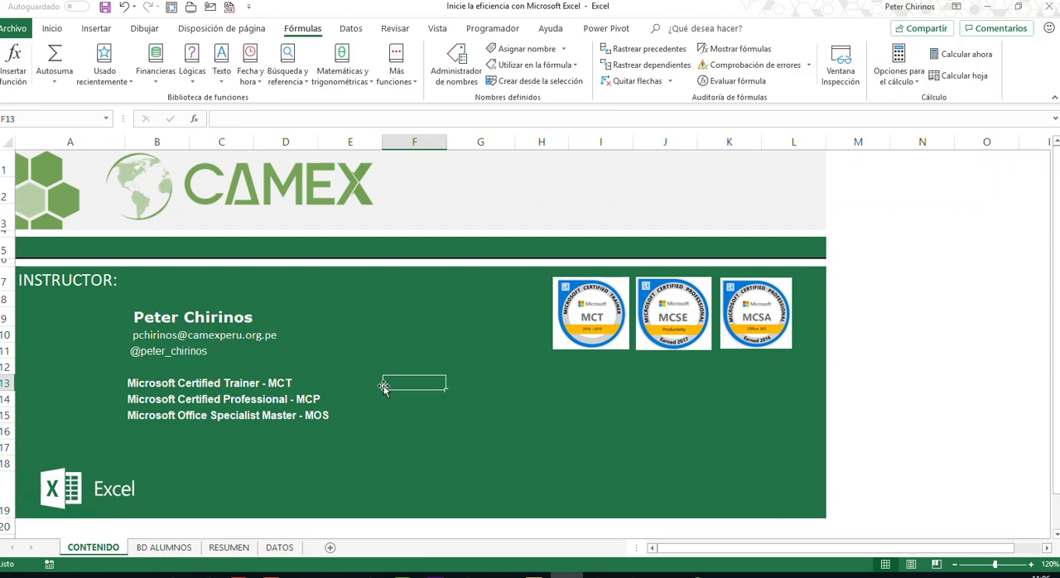
left_click(665, 575)
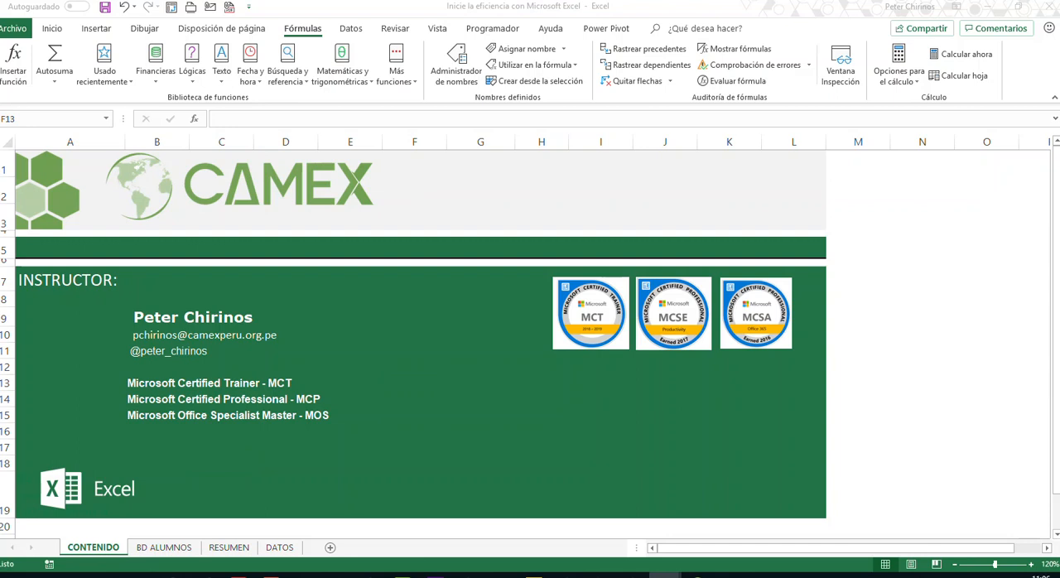
left_click(139, 335)
left_click(136, 354)
left_click(131, 367)
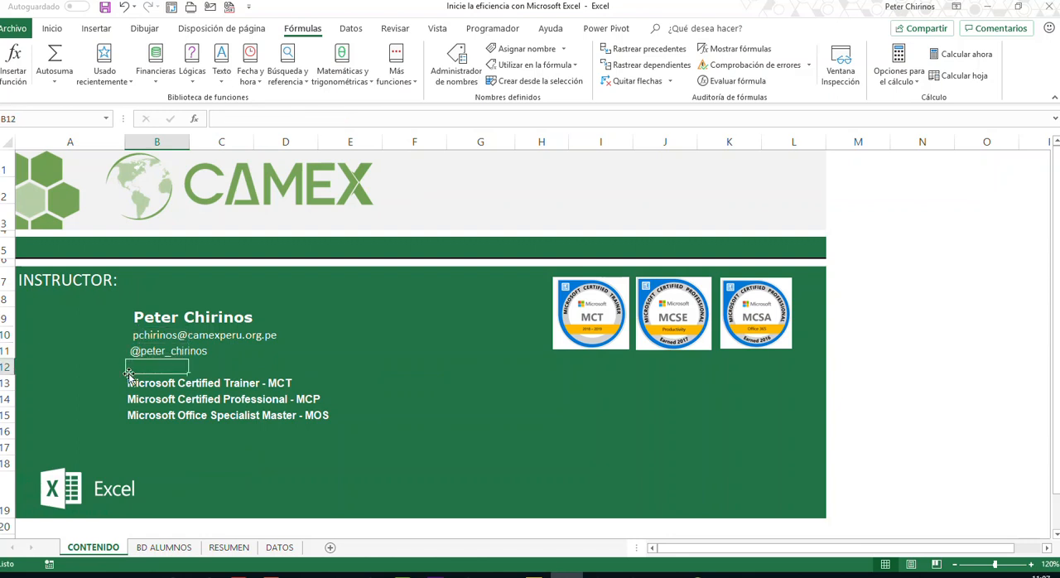